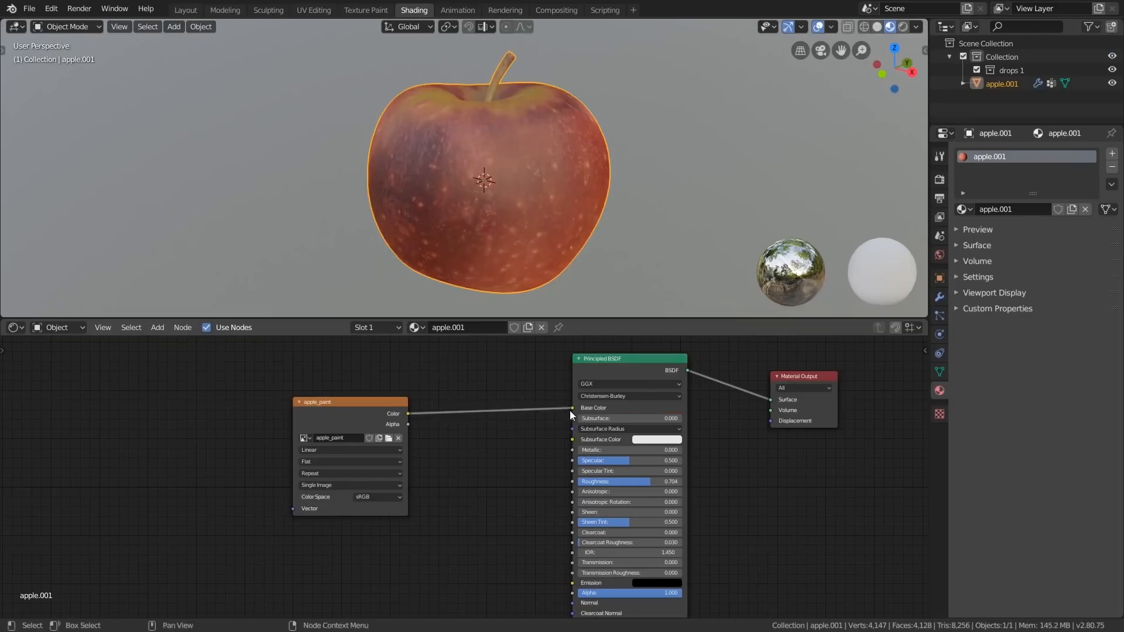
{"action": "middle_click_drag", "start_coordinate": [458, 188], "coordinate": [590, 213]}
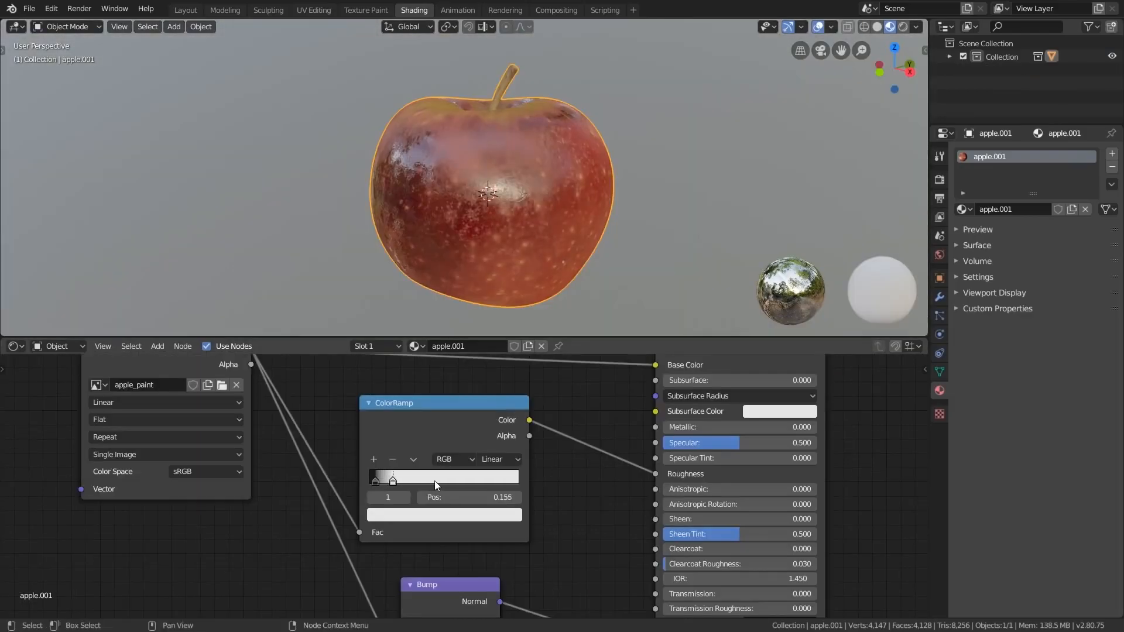
{"action": "mouse_move", "coordinate": [435, 480]}
{"action": "left_mouse_down"}
{"action": "mouse_move", "coordinate": [466, 482]}
{"action": "mouse_move", "coordinate": [444, 483]}
{"action": "left_mouse_up"}
{"action": "middle_click_drag", "start_coordinate": [449, 204], "coordinate": [761, 191]}
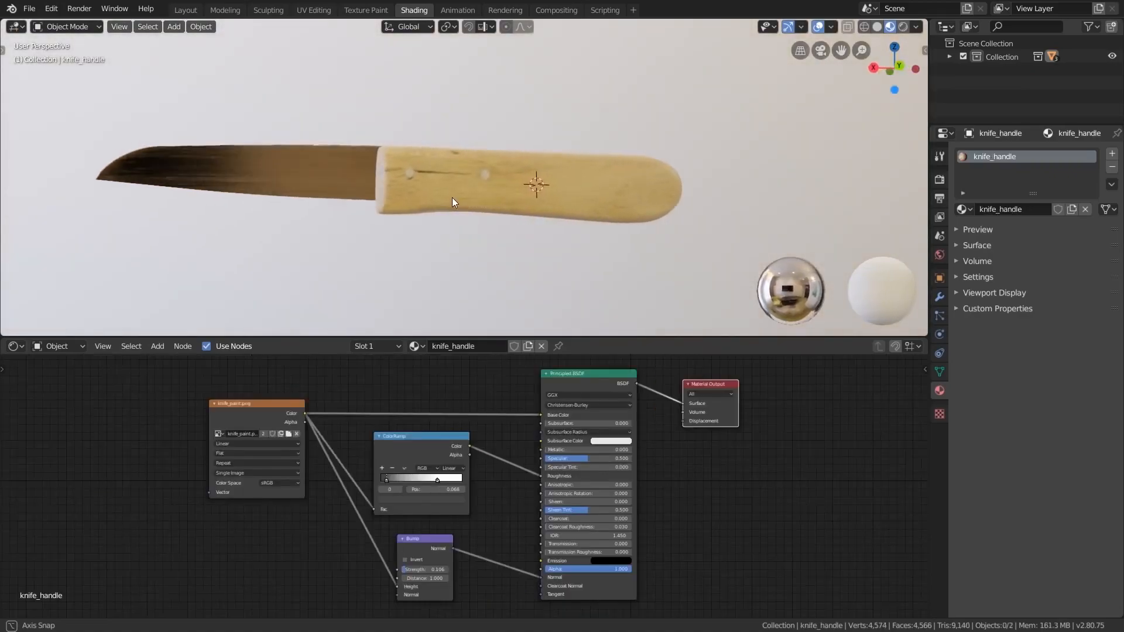
{"action": "middle_click_drag", "start_coordinate": [452, 198], "coordinate": [188, 201]}
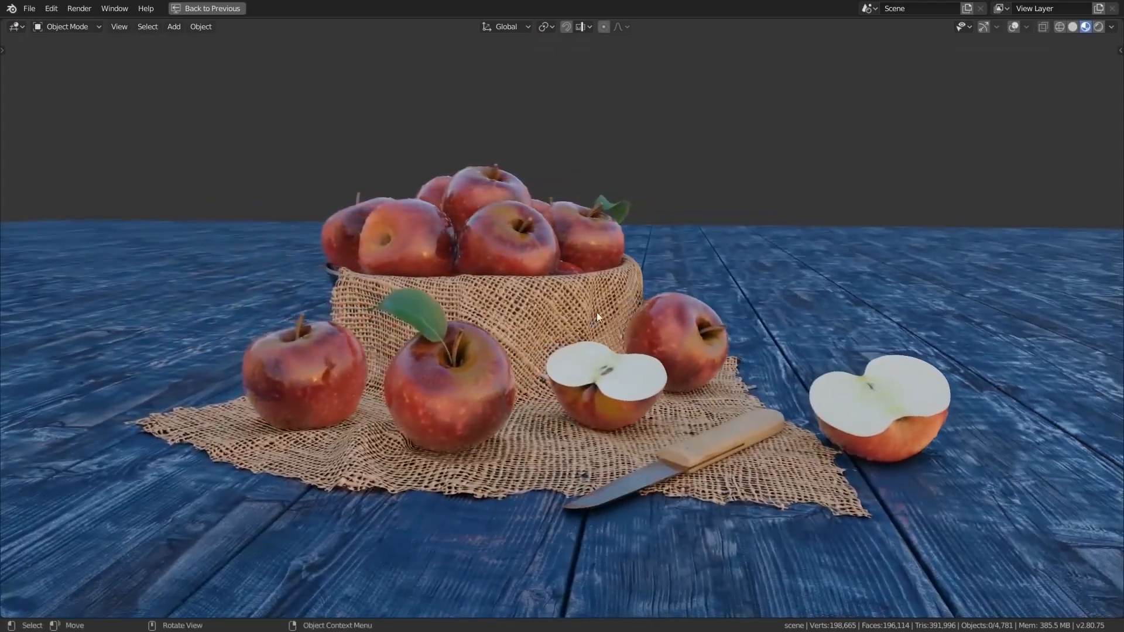
Preview the finished apple scene under the grassy field and the black studio environment lighting.
{"action": "left_click", "coordinate": [1111, 27]}
{"action": "left_click", "coordinate": [1045, 132]}
{"action": "left_click", "coordinate": [1026, 183]}
{"action": "left_click", "coordinate": [1030, 134]}
{"action": "left_click", "coordinate": [996, 181]}
{"action": "mouse_move", "coordinate": [877, 211]}
{"action": "middle_mouse_down"}
{"action": "mouse_move", "coordinate": [740, 297]}
{"action": "mouse_move", "coordinate": [713, 296]}
{"action": "mouse_move", "coordinate": [719, 284]}
{"action": "mouse_move", "coordinate": [808, 268]}
{"action": "middle_mouse_up"}
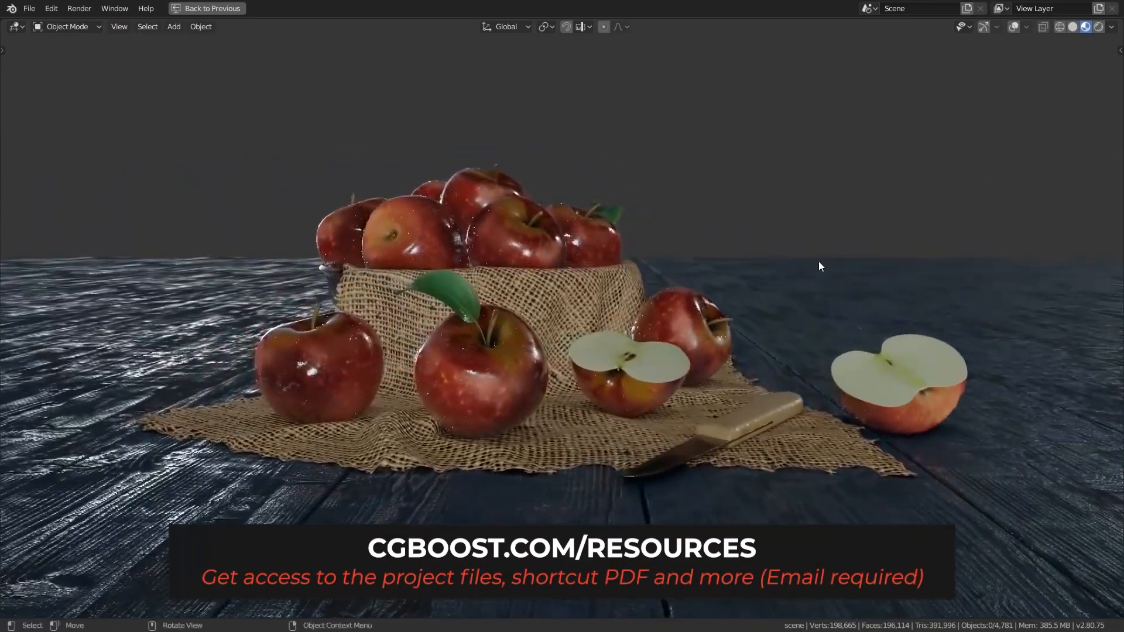
Preview the finished apple scene under the dark horizon, bright room and forest environment lighting.
{"action": "left_click", "coordinate": [1111, 26]}
{"action": "left_click", "coordinate": [1024, 136]}
{"action": "left_click", "coordinate": [946, 182]}
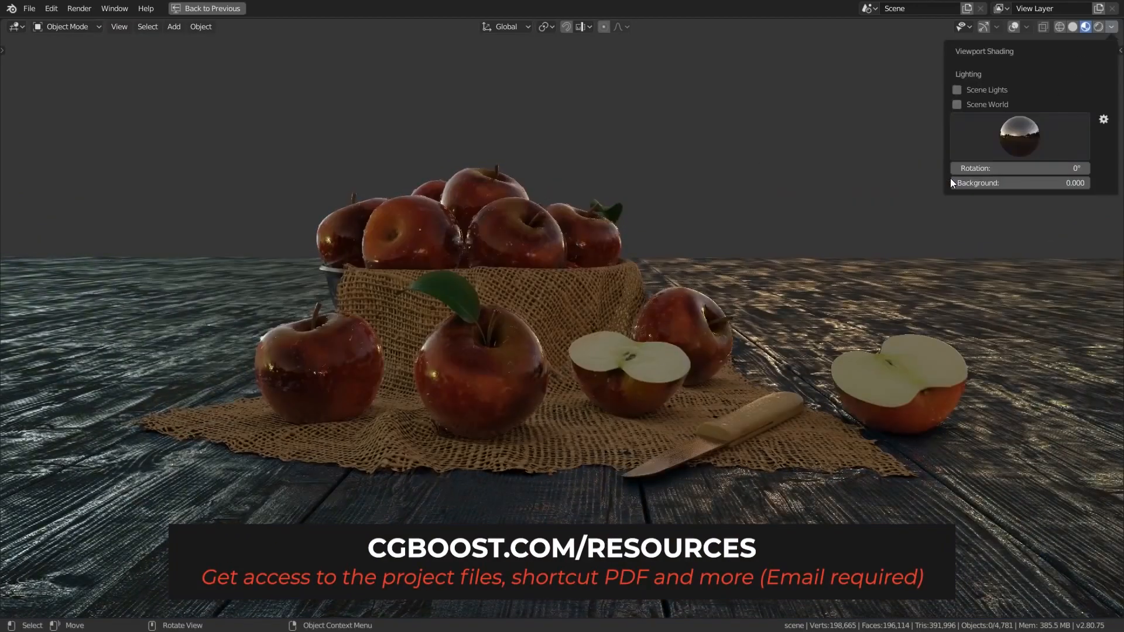
{"action": "left_click", "coordinate": [985, 153]}
{"action": "left_click", "coordinate": [917, 185]}
{"action": "left_click", "coordinate": [1009, 136]}
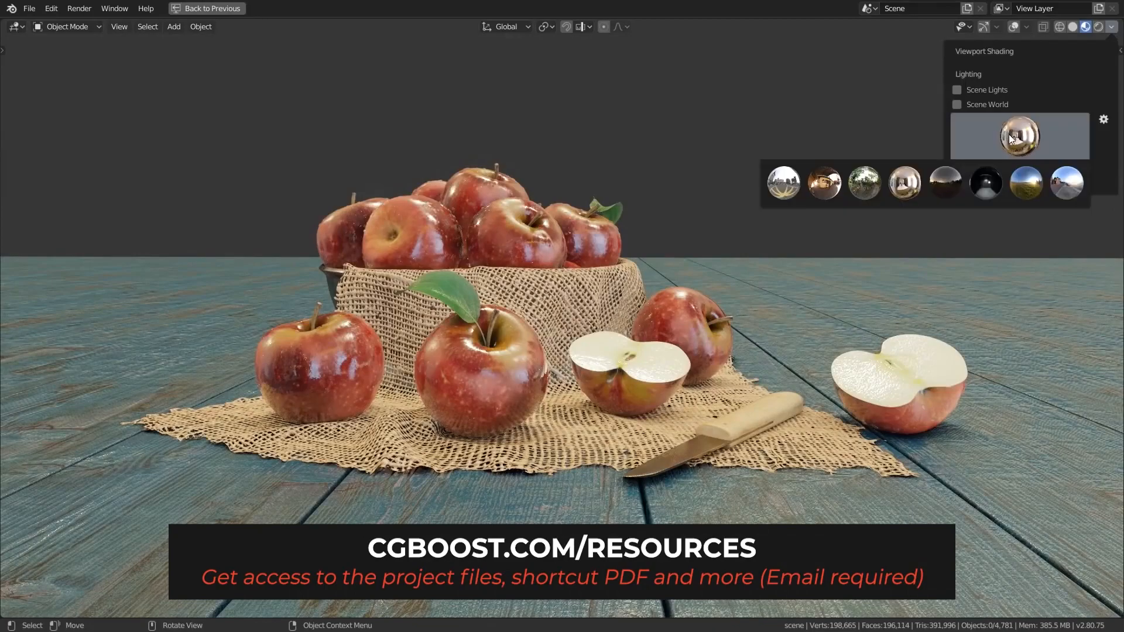
{"action": "left_click", "coordinate": [879, 181]}
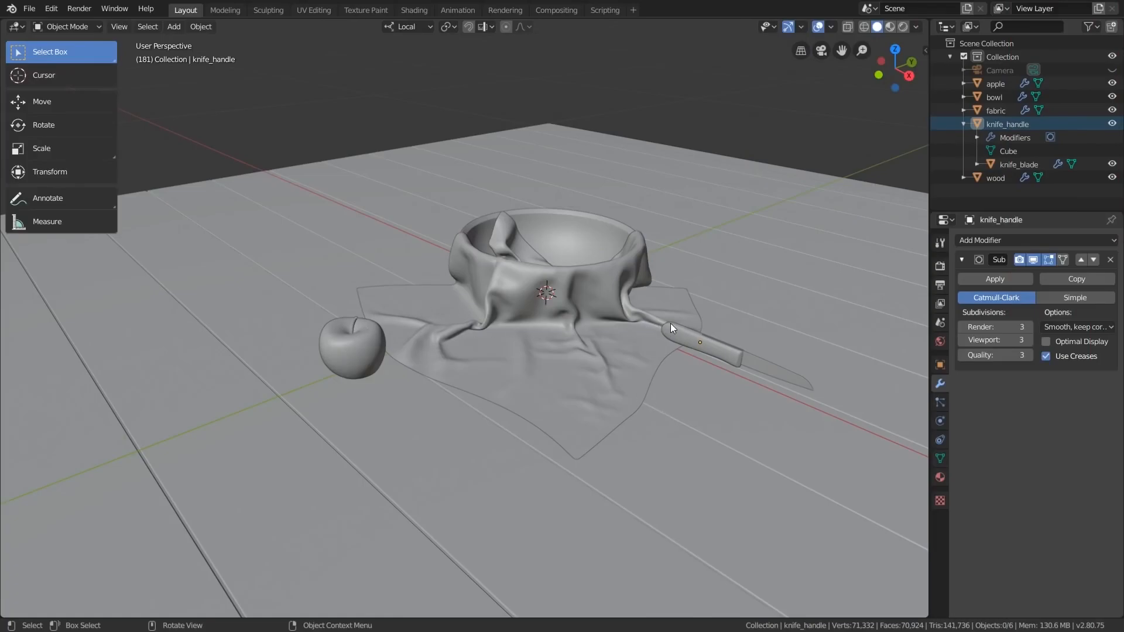
Hide the fabric and the bowl.
{"action": "left_click", "coordinate": [557, 283]}
{"action": "key", "text": "h"}
{"action": "left_click", "coordinate": [565, 272]}
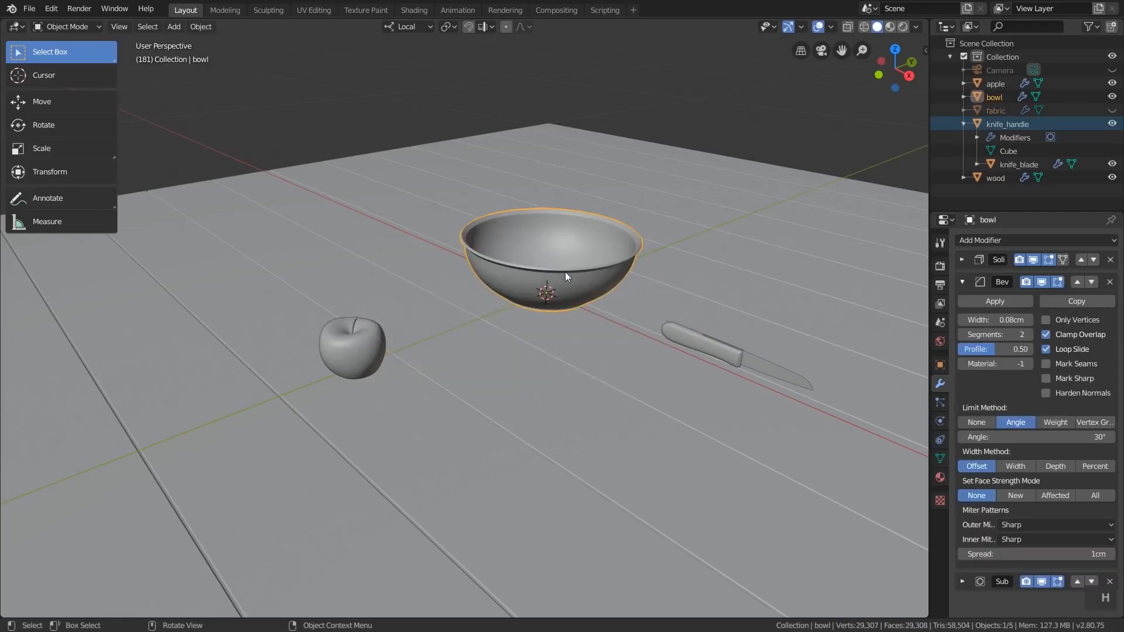
{"action": "key", "text": "h"}
Reset the apple's location to the world origin and raise it 2.94 cm along Z to sit on the wood.
{"action": "left_click", "coordinate": [364, 352]}
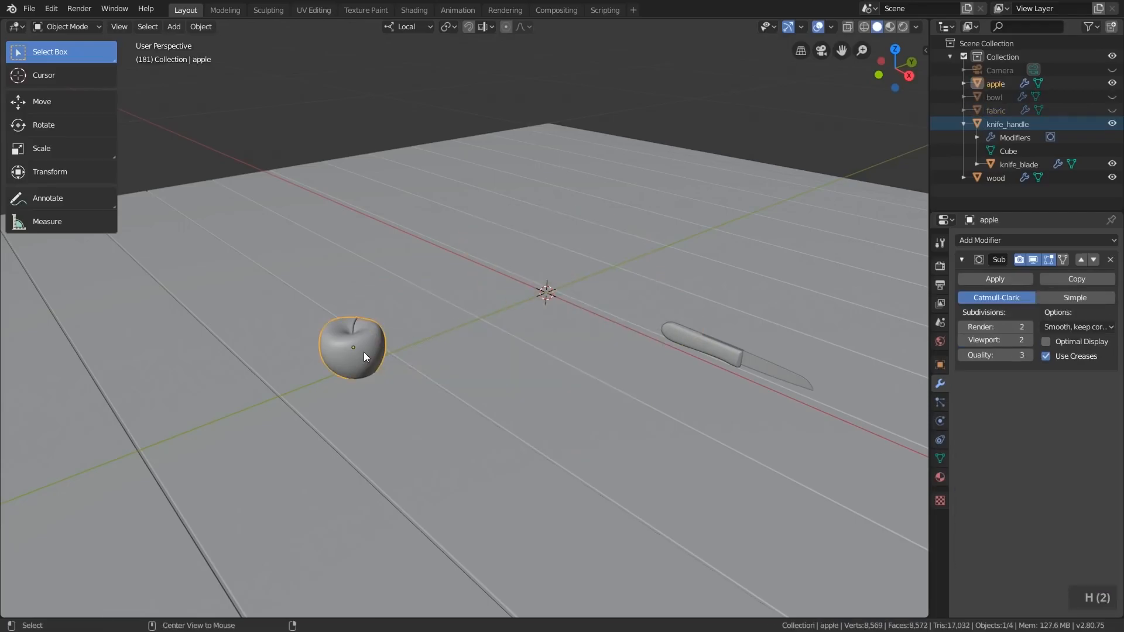
{"action": "key", "text": "alt+g"}
{"action": "scroll", "coordinate": [364, 352], "scroll_direction": "up", "scroll_amount": 5}
{"action": "key", "text": "g"}
{"action": "key", "text": "z"}
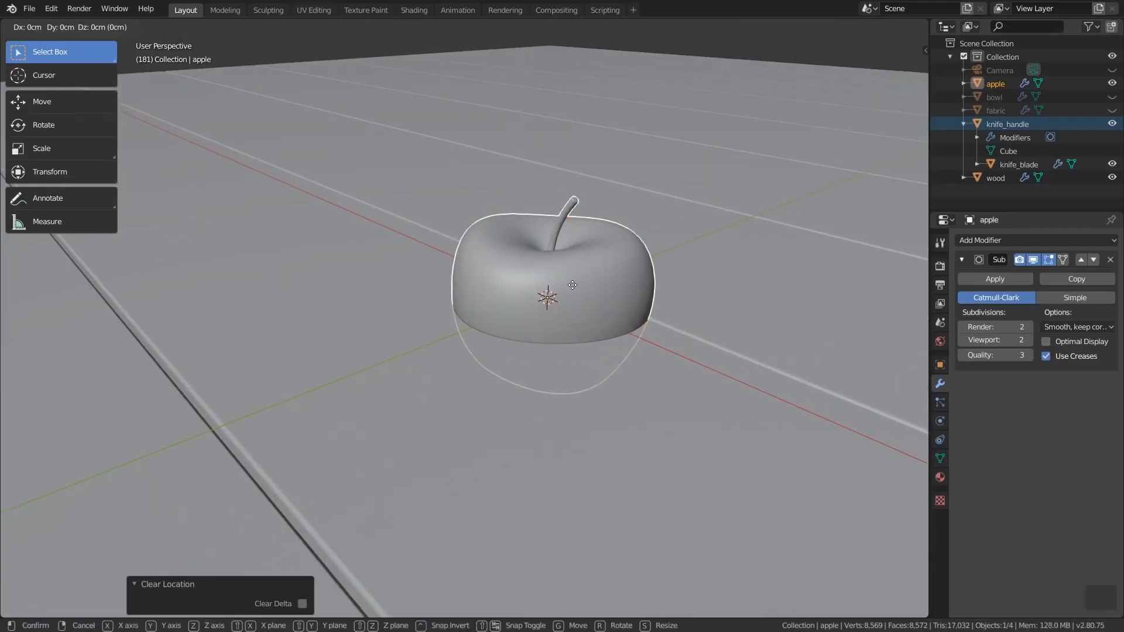
{"action": "left_click", "coordinate": [578, 216]}
{"action": "middle_click_drag", "start_coordinate": [578, 216], "coordinate": [563, 377]}
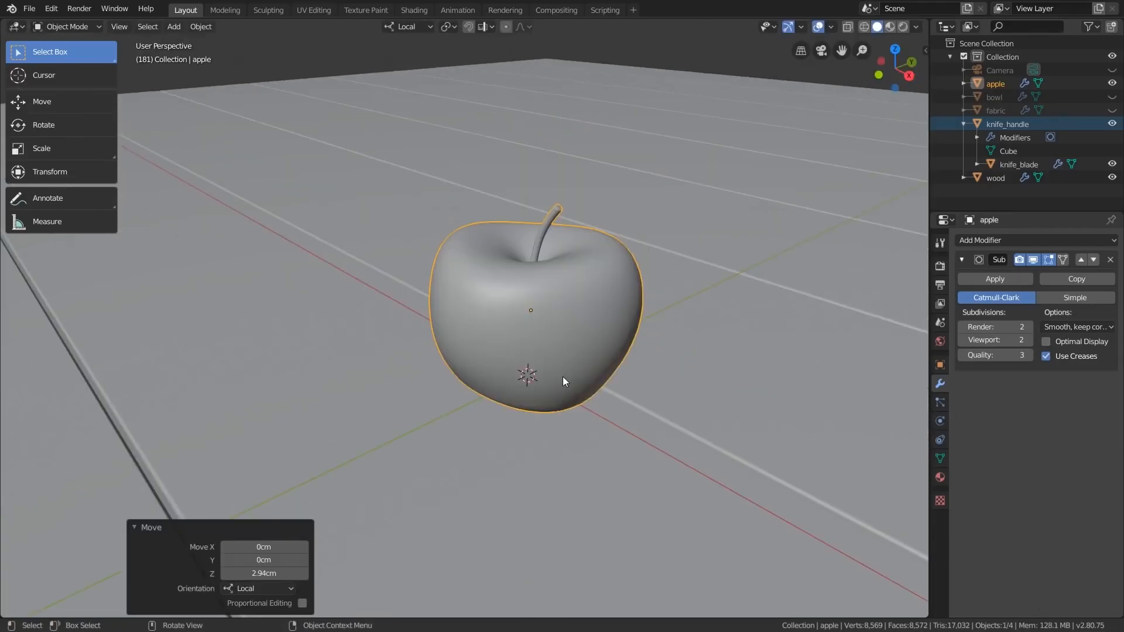
Switch the viewport to LookDev shading and inspect the apple from several angles.
{"action": "left_click", "coordinate": [890, 27]}
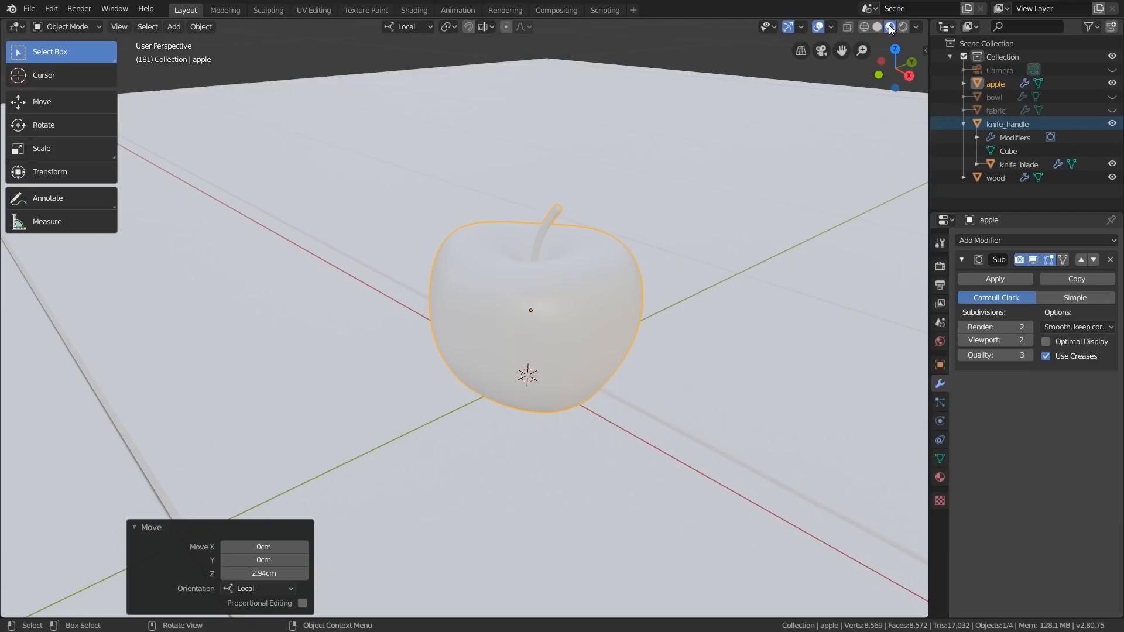
{"action": "middle_click_drag", "start_coordinate": [641, 300], "coordinate": [696, 257]}
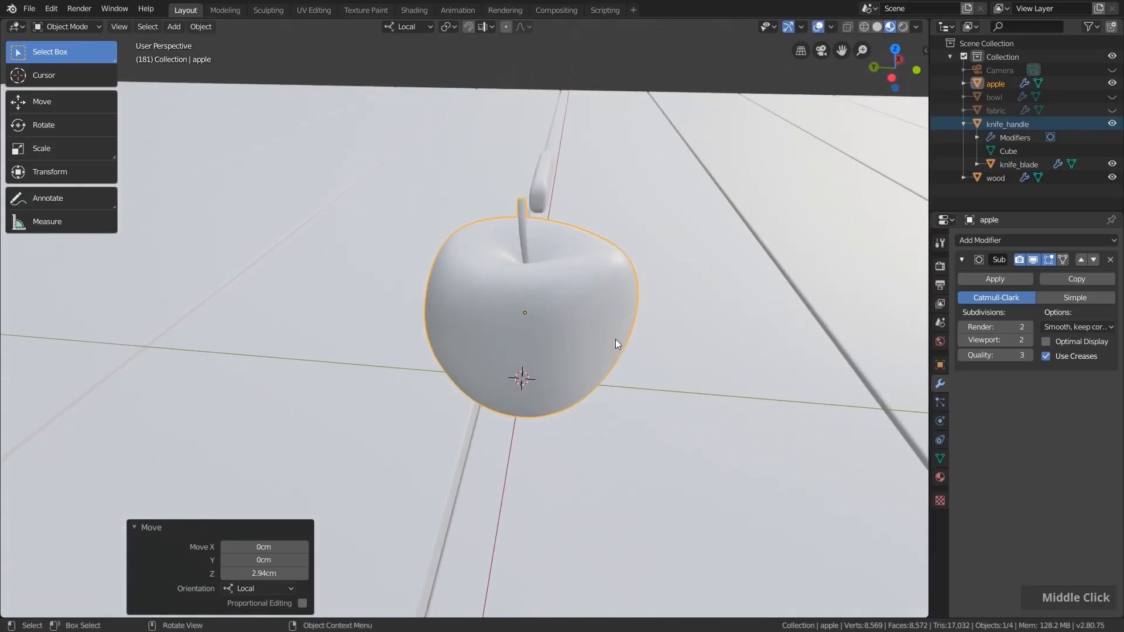
{"action": "middle_click_drag", "start_coordinate": [461, 317], "coordinate": [445, 144]}
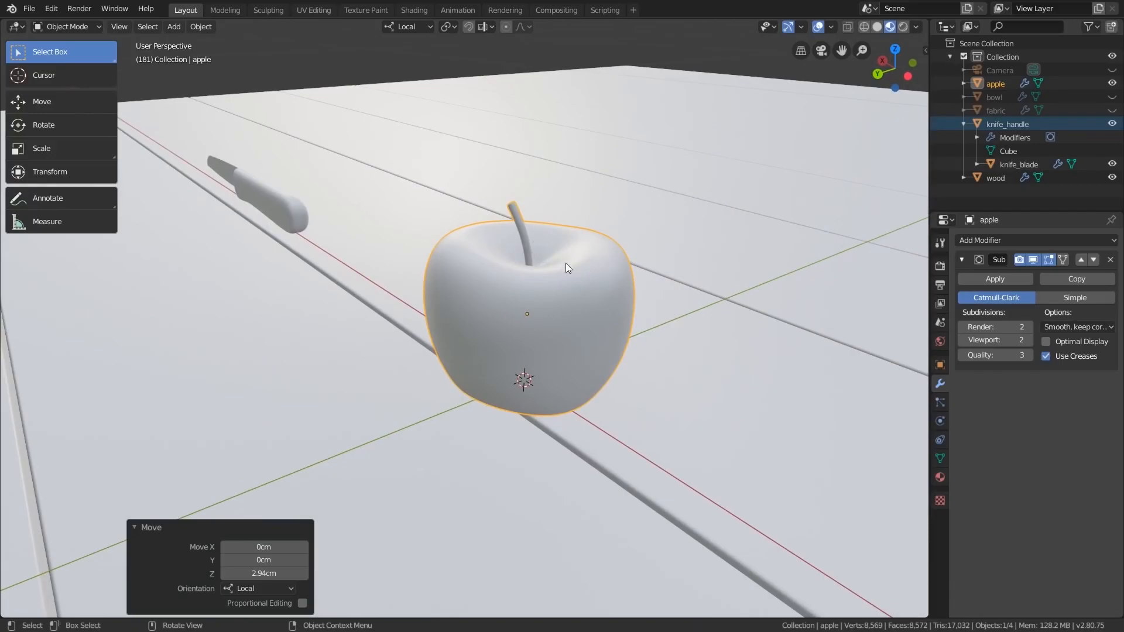
{"action": "middle_click_drag", "start_coordinate": [590, 269], "coordinate": [522, 260]}
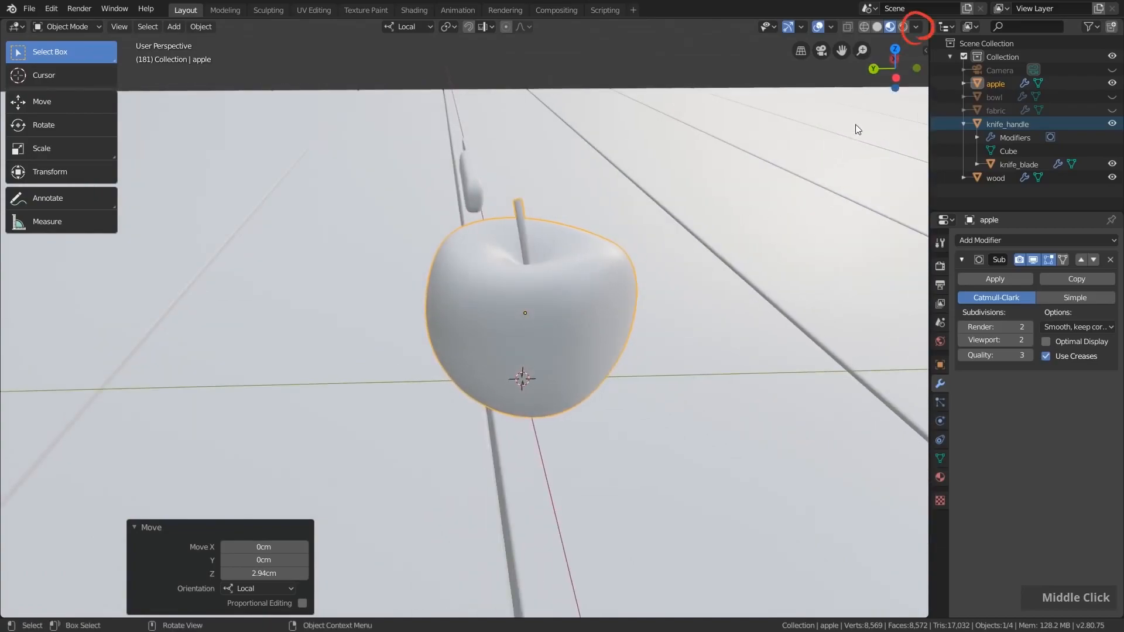
Try the grassy field and the bright room environments as viewport lighting on the apple.
{"action": "left_click", "coordinate": [916, 27]}
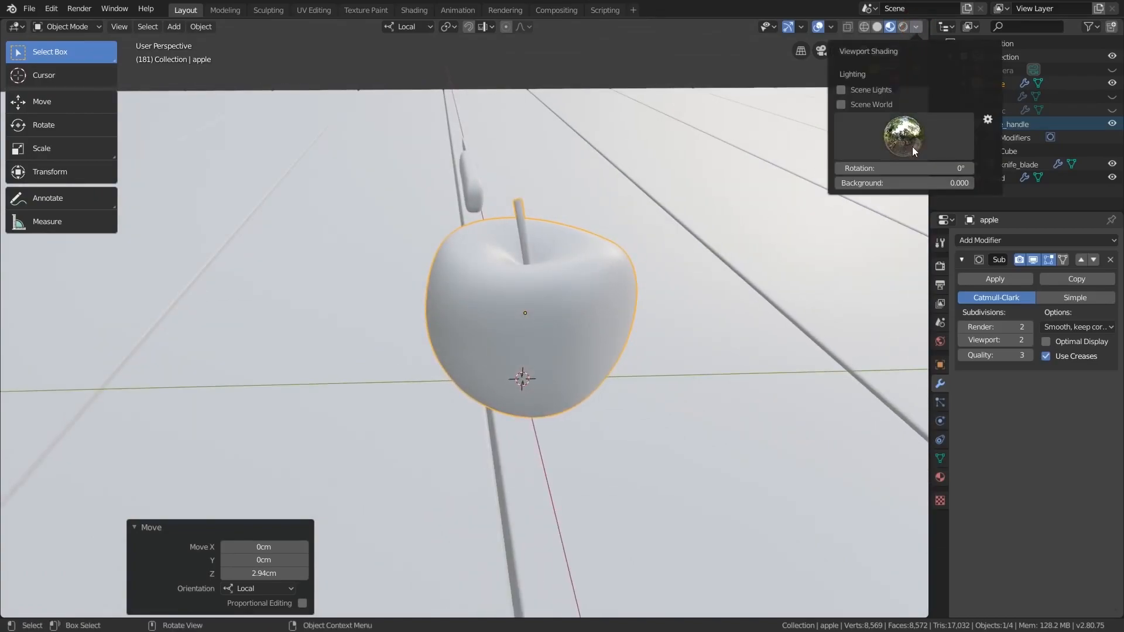
{"action": "left_click", "coordinate": [900, 131]}
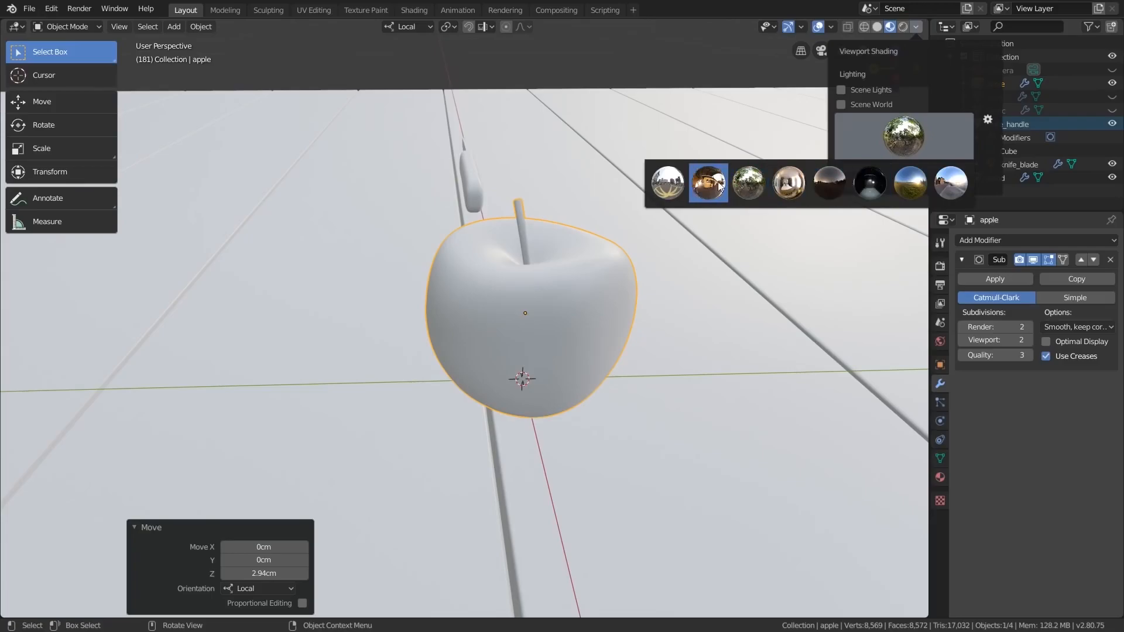
{"action": "left_click", "coordinate": [944, 184]}
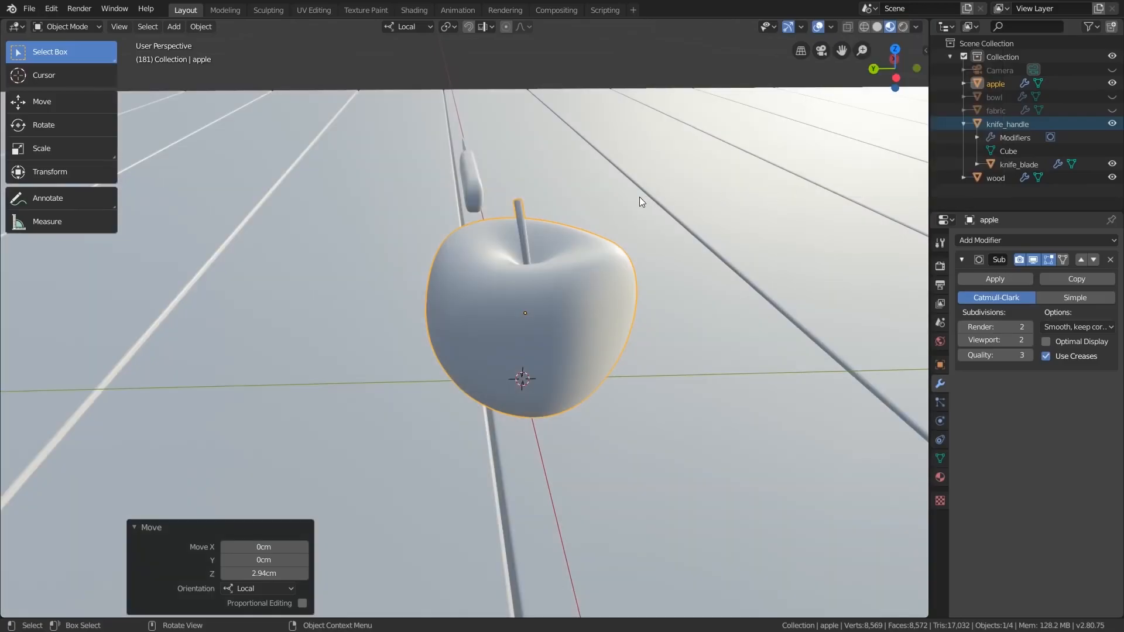
{"action": "scroll", "coordinate": [639, 197], "scroll_direction": "down", "scroll_amount": 3}
{"action": "middle_click_drag", "start_coordinate": [446, 157], "coordinate": [444, 237]}
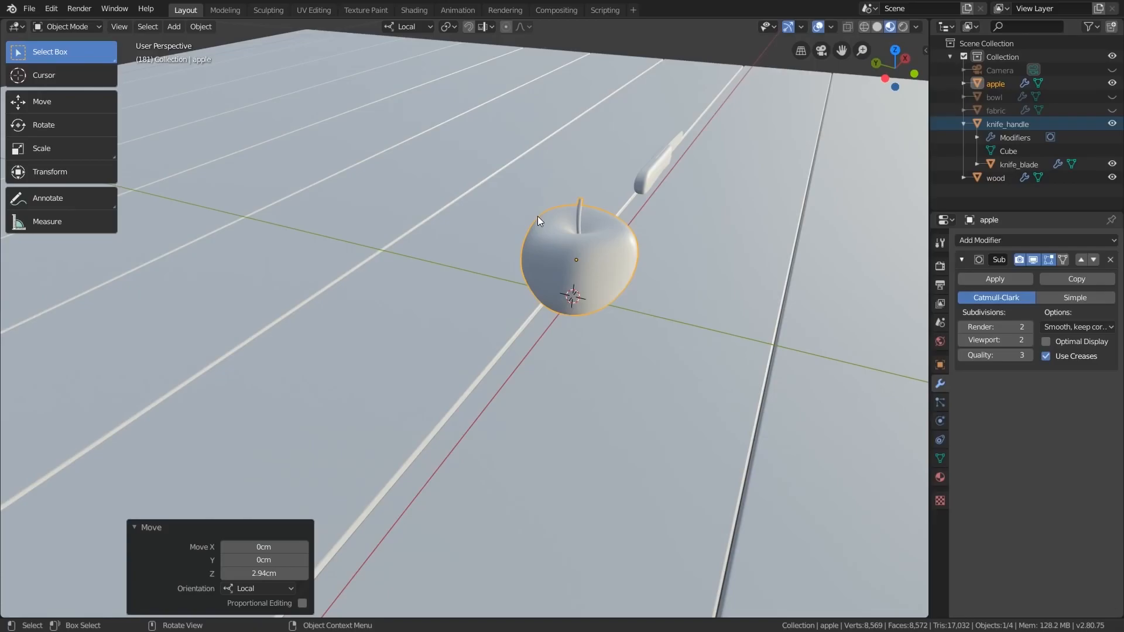
{"action": "left_click", "coordinate": [916, 26]}
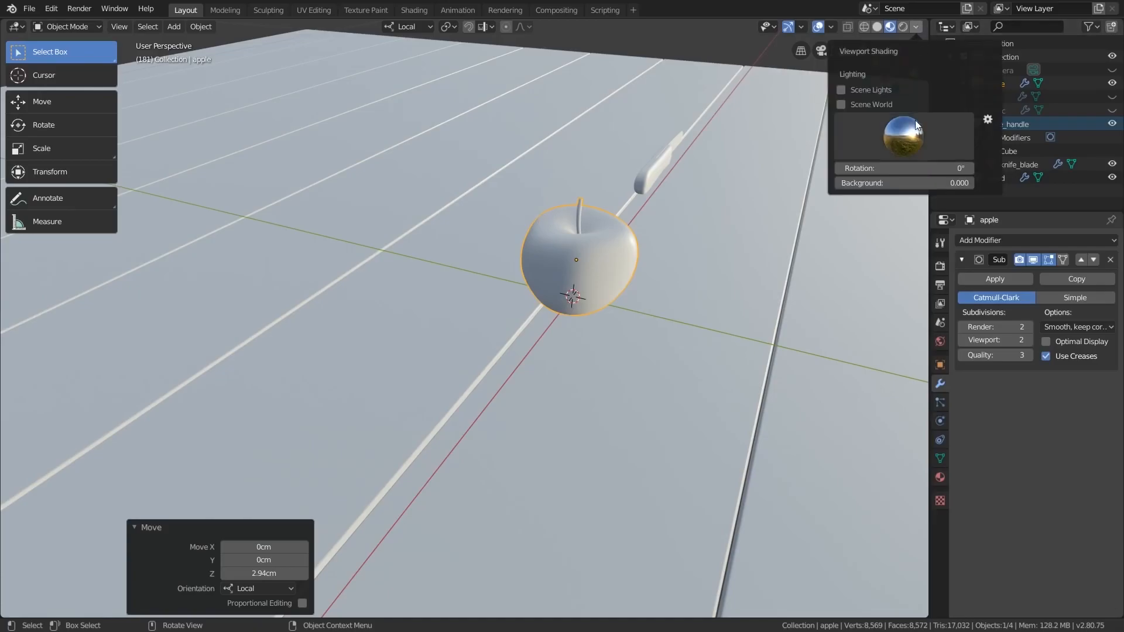
{"action": "left_click", "coordinate": [895, 144]}
{"action": "left_click", "coordinate": [800, 182]}
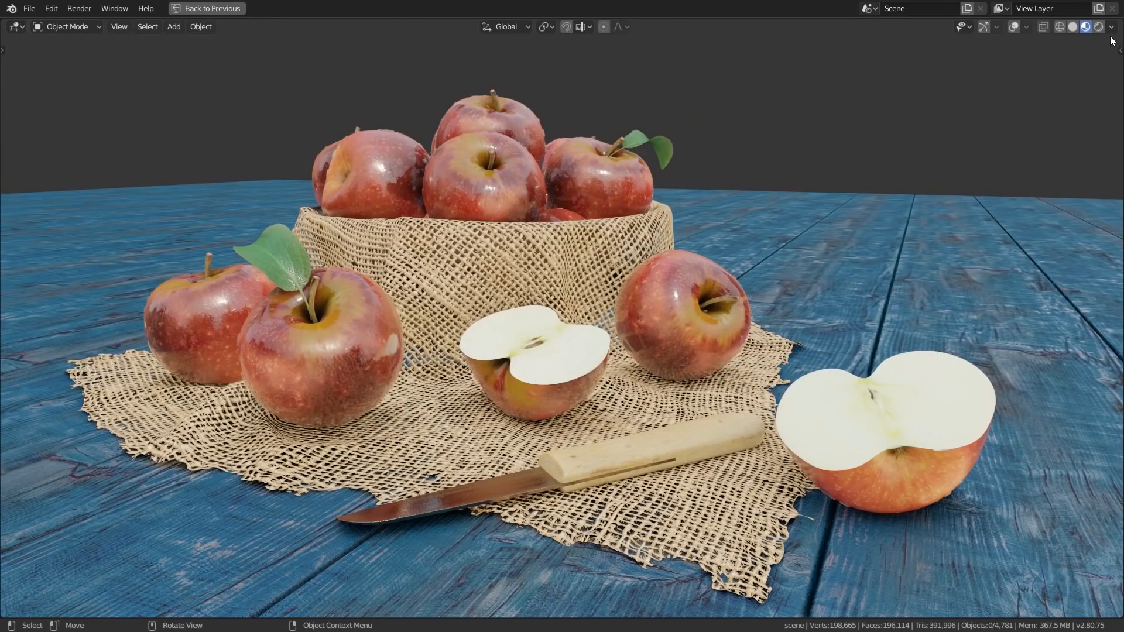
Preview the finished still life under the warm courtyard, forest and bright room environment lighting.
{"action": "left_click", "coordinate": [1111, 27]}
{"action": "left_click", "coordinate": [1038, 136]}
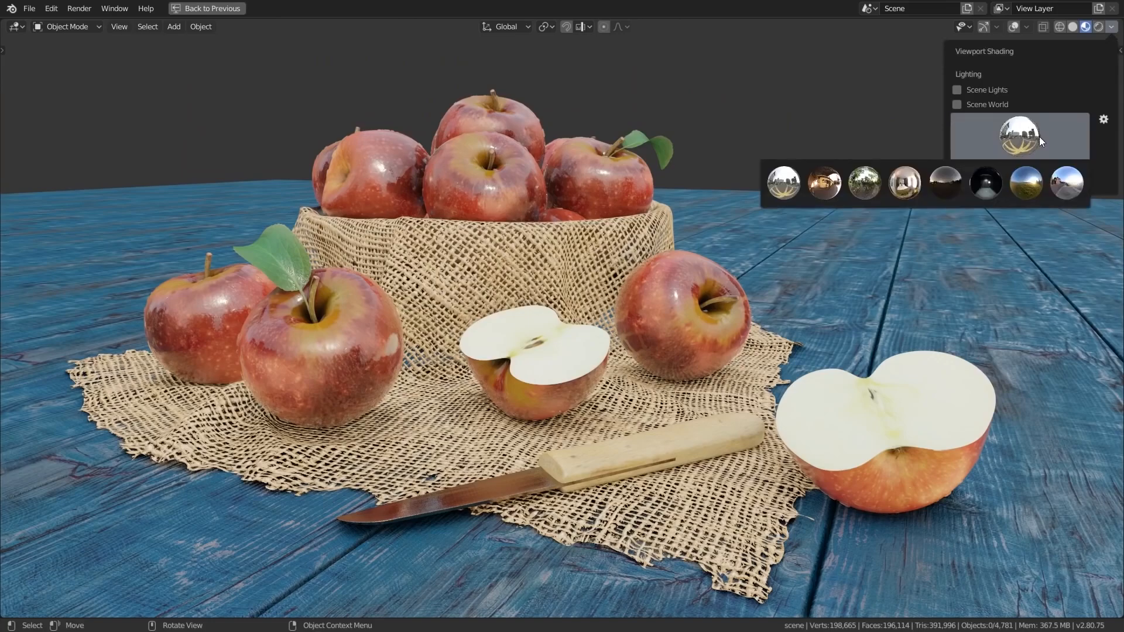
{"action": "left_click", "coordinate": [821, 180]}
{"action": "left_click", "coordinate": [982, 145]}
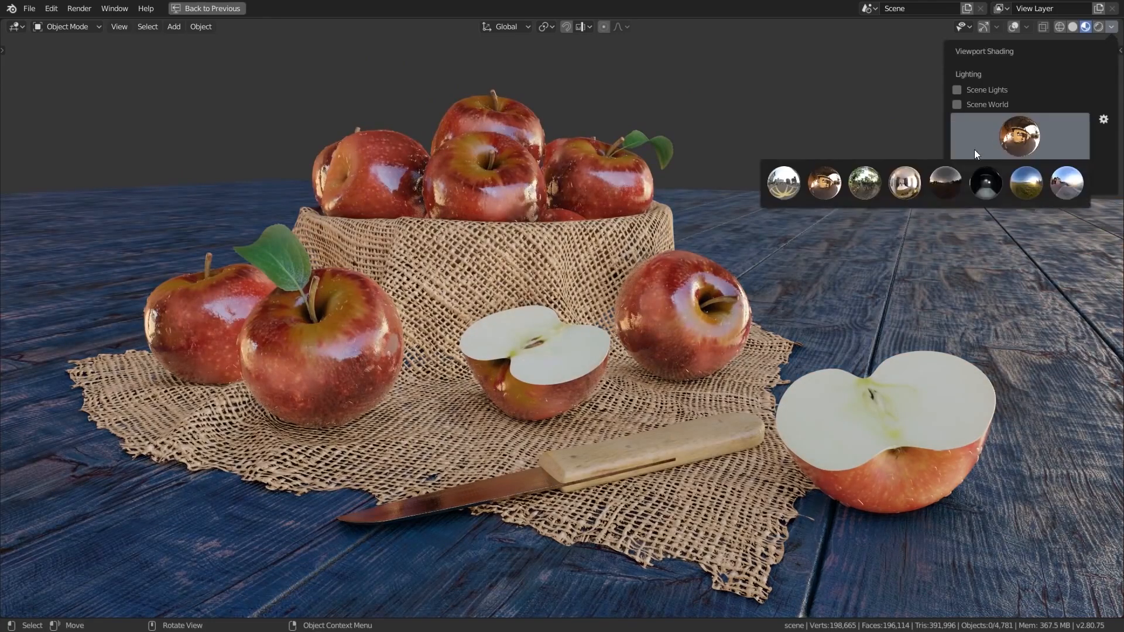
{"action": "left_click", "coordinate": [878, 183]}
{"action": "left_click", "coordinate": [1027, 139]}
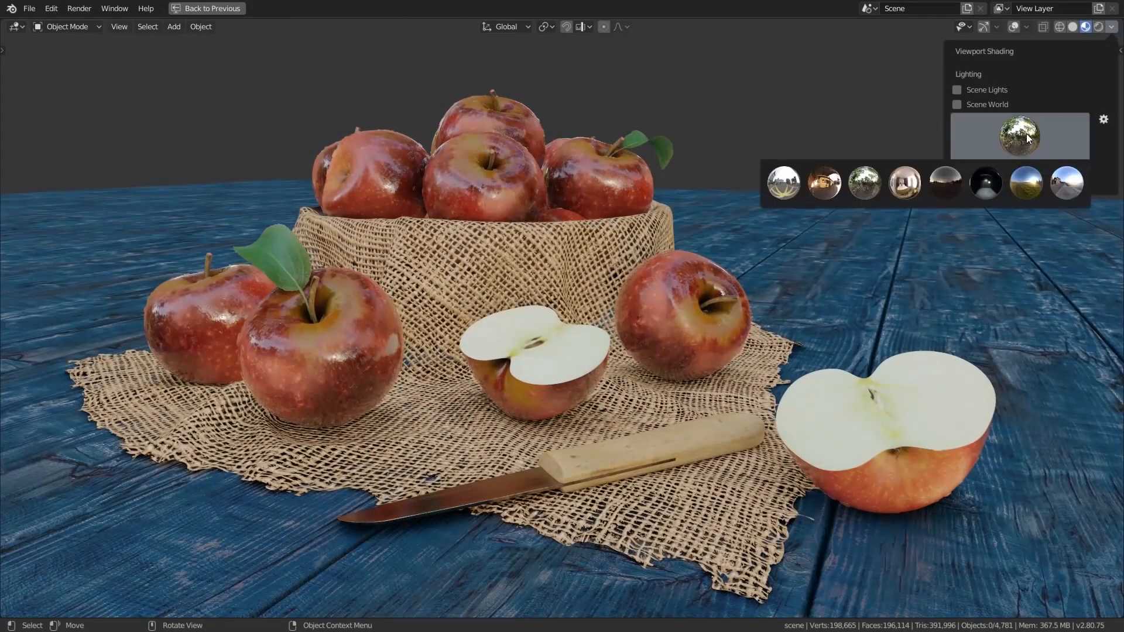
{"action": "left_click", "coordinate": [915, 180]}
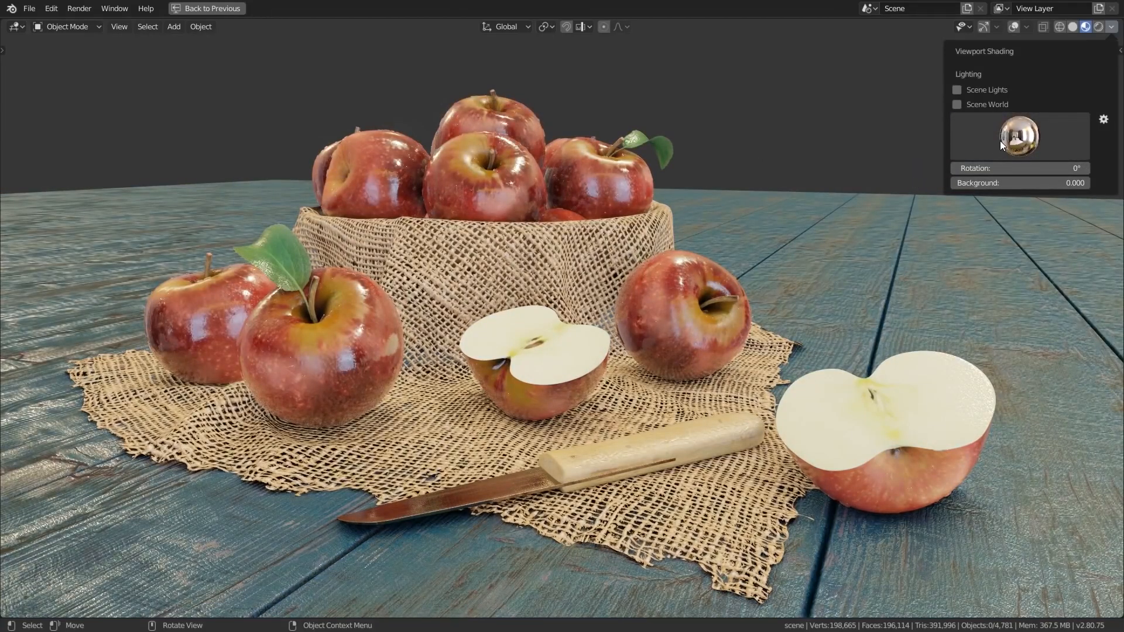
Compare the finished still life under the dark horizon, black studio, grassy field and blue-sky street environments.
{"action": "left_click", "coordinate": [1000, 140]}
{"action": "left_click", "coordinate": [943, 174]}
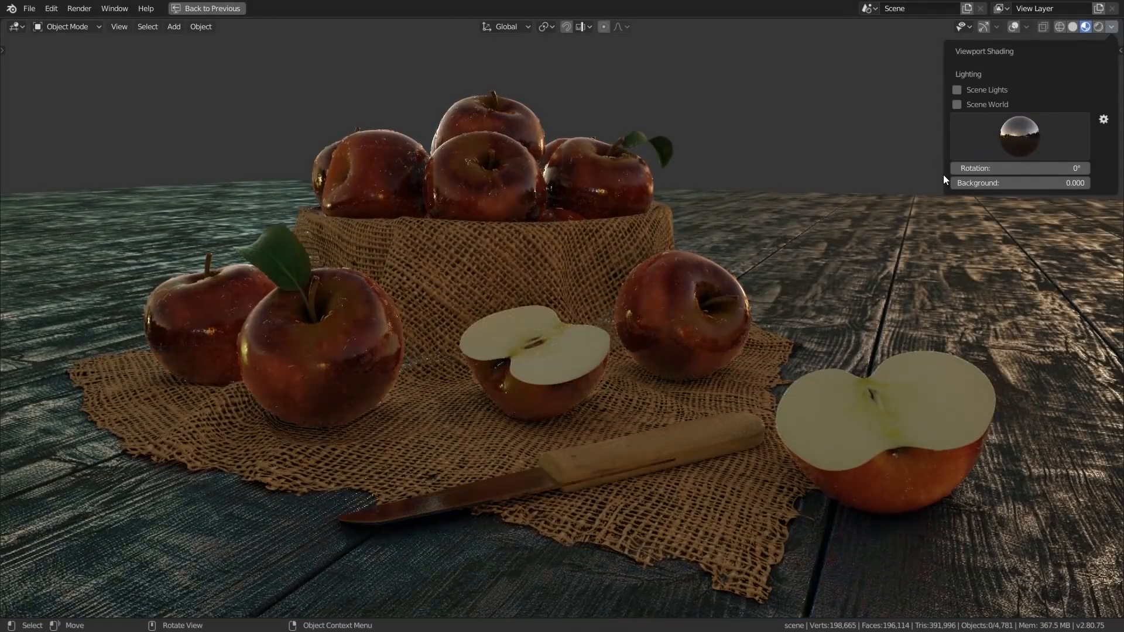
{"action": "left_click", "coordinate": [1004, 144]}
{"action": "left_click", "coordinate": [986, 177]}
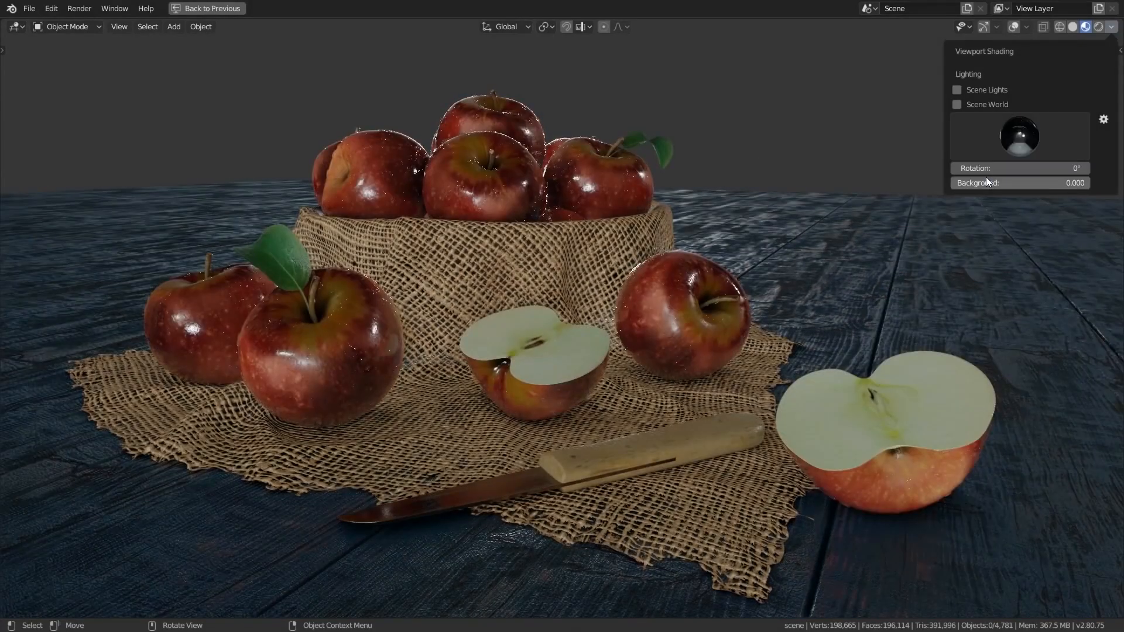
{"action": "left_click", "coordinate": [1011, 134]}
{"action": "left_click", "coordinate": [1020, 178]}
{"action": "left_click", "coordinate": [1023, 135]}
{"action": "left_click", "coordinate": [1059, 181]}
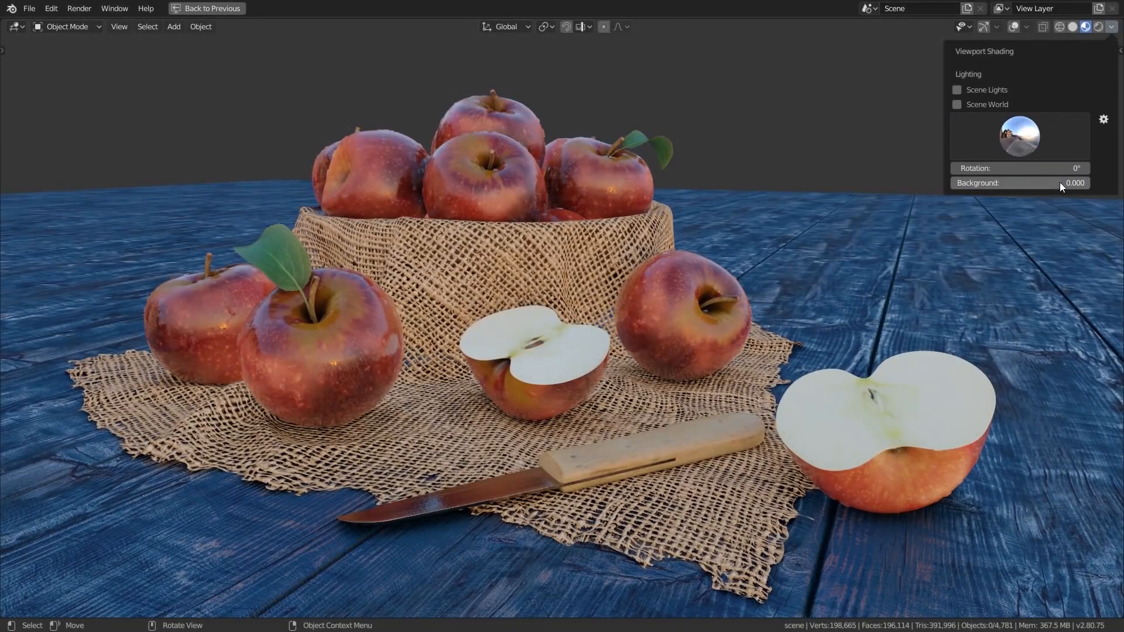
{"action": "left_click", "coordinate": [1028, 139]}
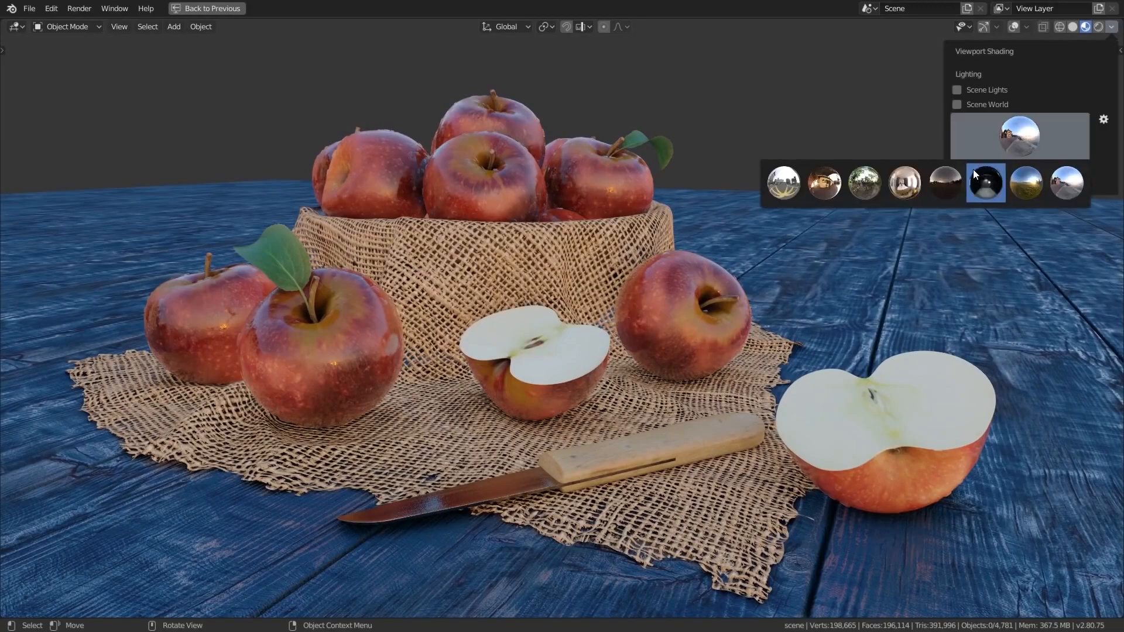
{"action": "left_click", "coordinate": [952, 176]}
Light the viewport with the bright city environment and check the apple's shading.
{"action": "middle_click_drag", "start_coordinate": [523, 212], "coordinate": [580, 218]}
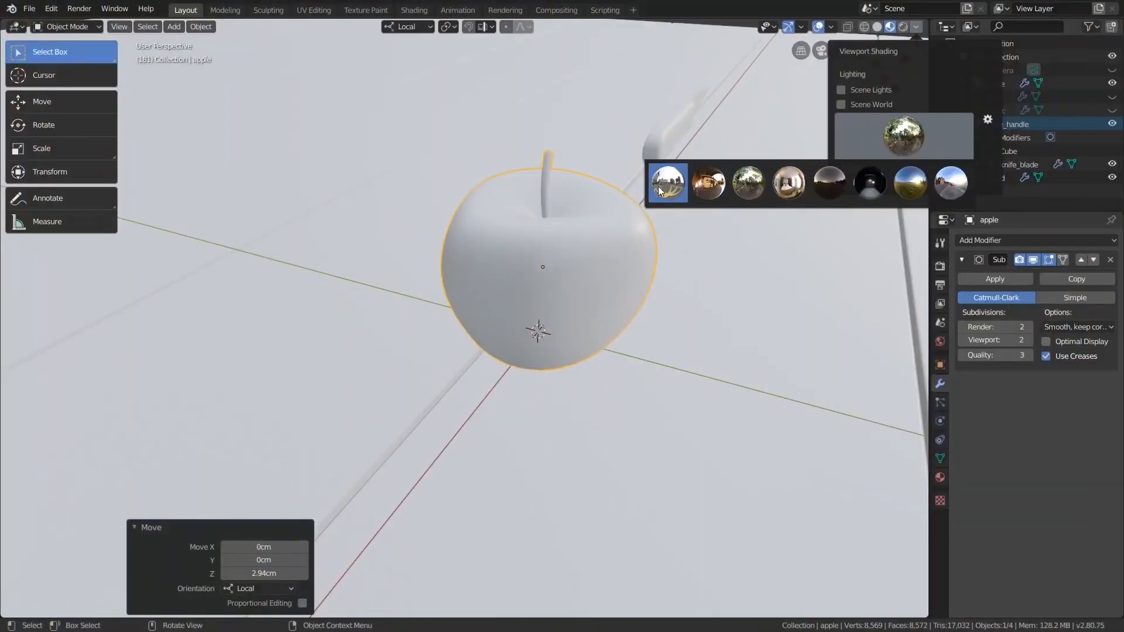
{"action": "left_click", "coordinate": [656, 186]}
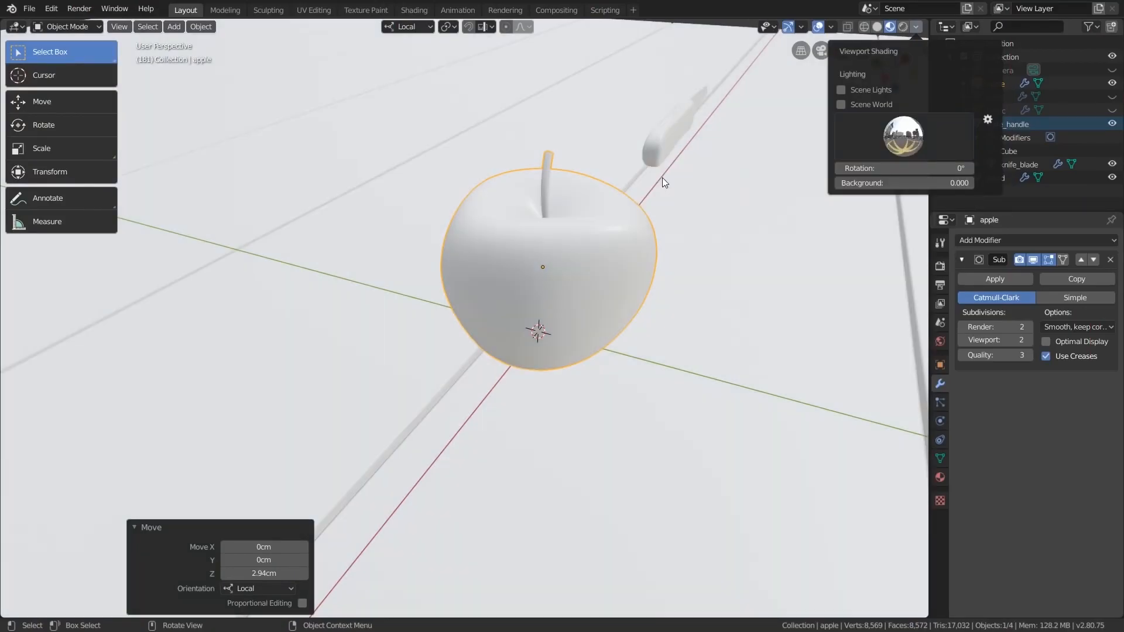
{"action": "mouse_move", "coordinate": [662, 177]}
{"action": "middle_mouse_down"}
{"action": "mouse_move", "coordinate": [655, 169]}
{"action": "mouse_move", "coordinate": [620, 211]}
{"action": "mouse_move", "coordinate": [586, 197]}
{"action": "middle_mouse_up"}
{"action": "scroll", "coordinate": [596, 194], "scroll_direction": "down", "scroll_amount": 2}
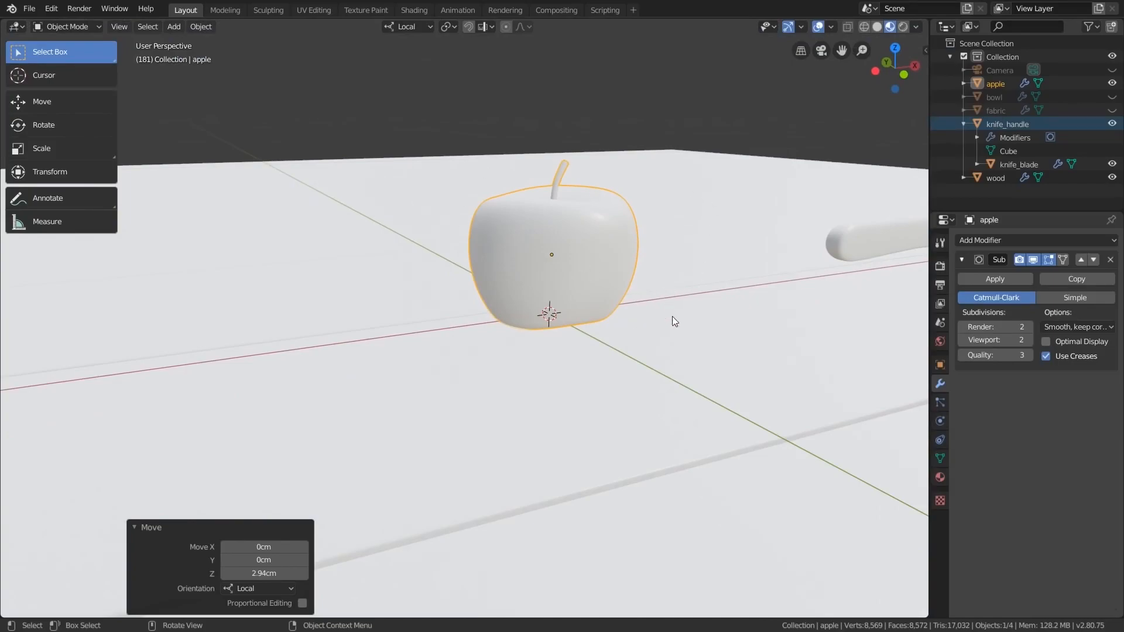
Create a new material on the apple object and name it apple.
{"action": "left_click", "coordinate": [939, 479]}
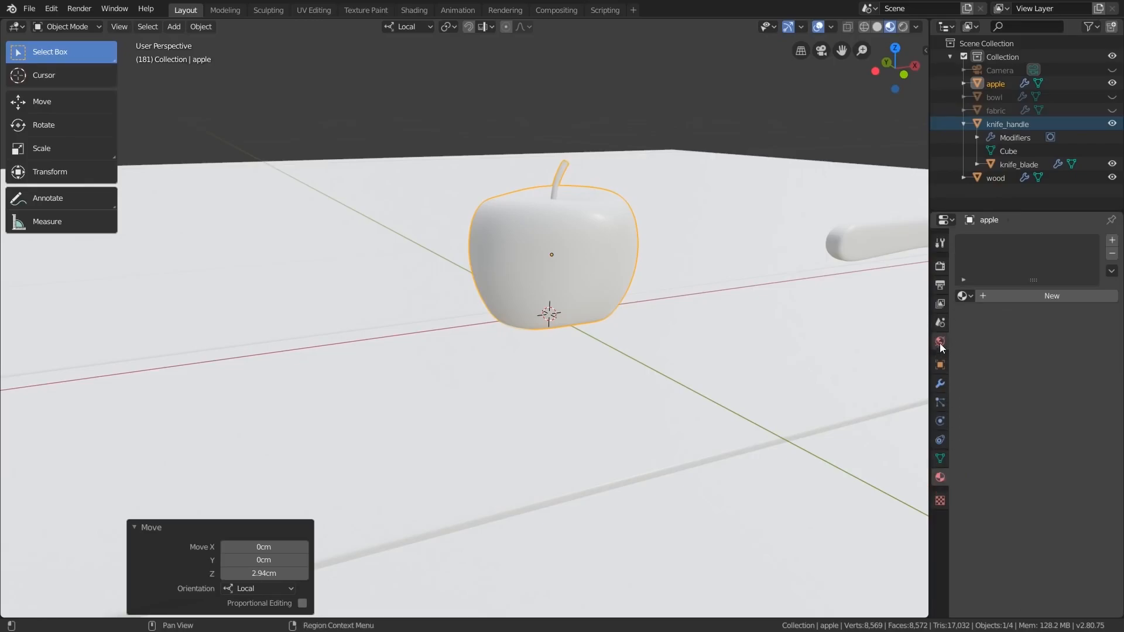
{"action": "left_click", "coordinate": [1044, 296]}
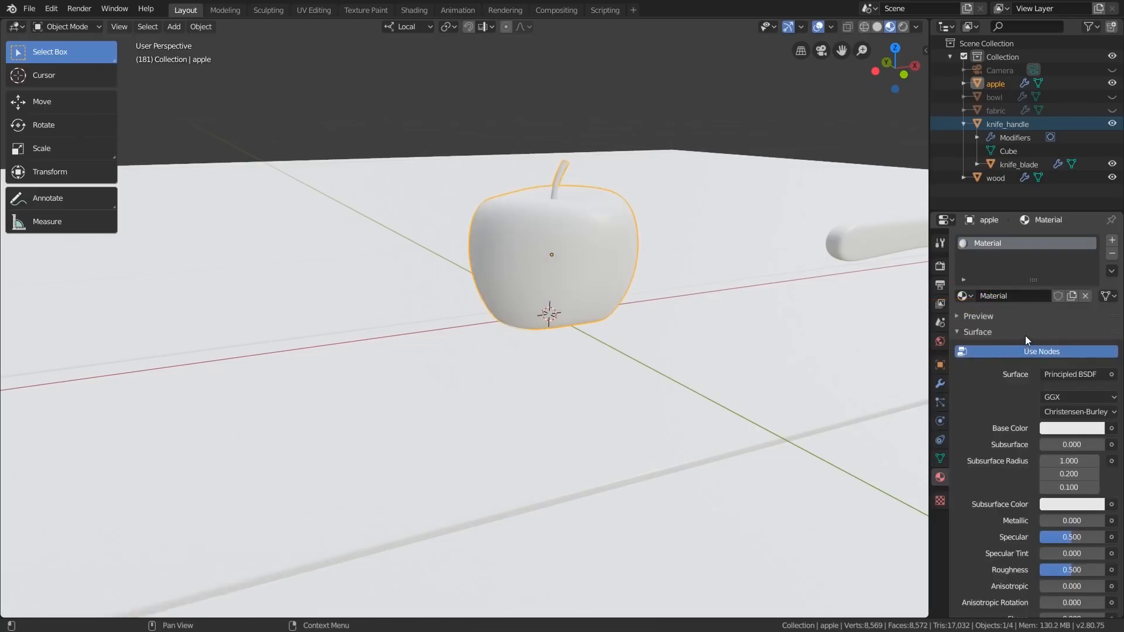
{"action": "double_click", "coordinate": [1010, 295]}
{"action": "type", "text": "apple"}
{"action": "key", "text": "Return"}
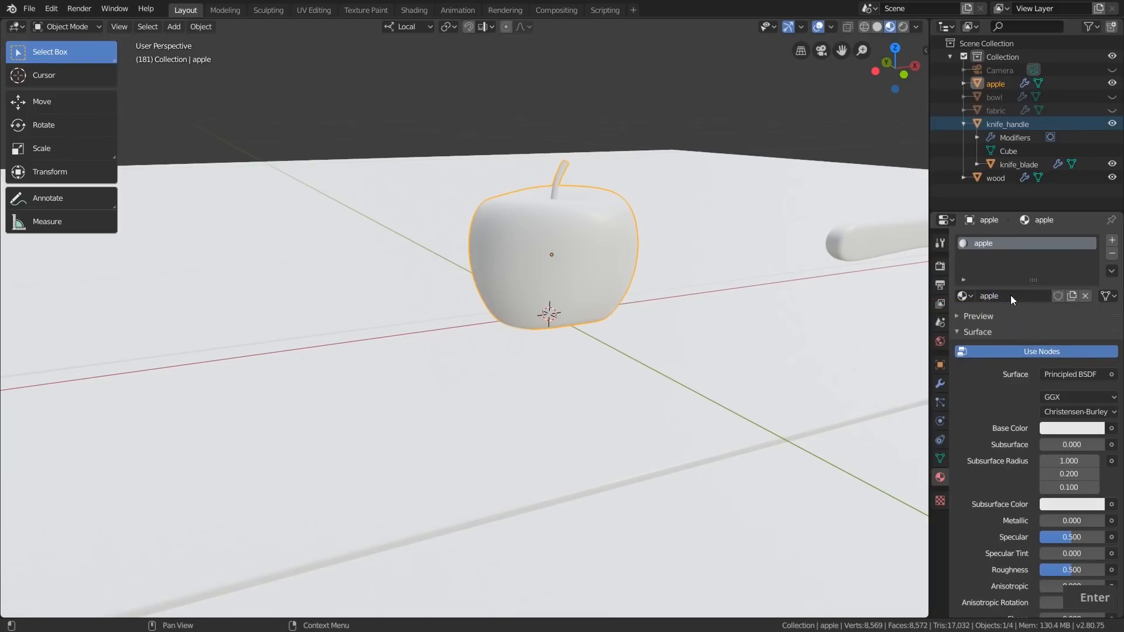
Choose Principled BSDF as the surface shader of the apple material.
{"action": "left_click_drag", "start_coordinate": [987, 210], "coordinate": [986, 140]}
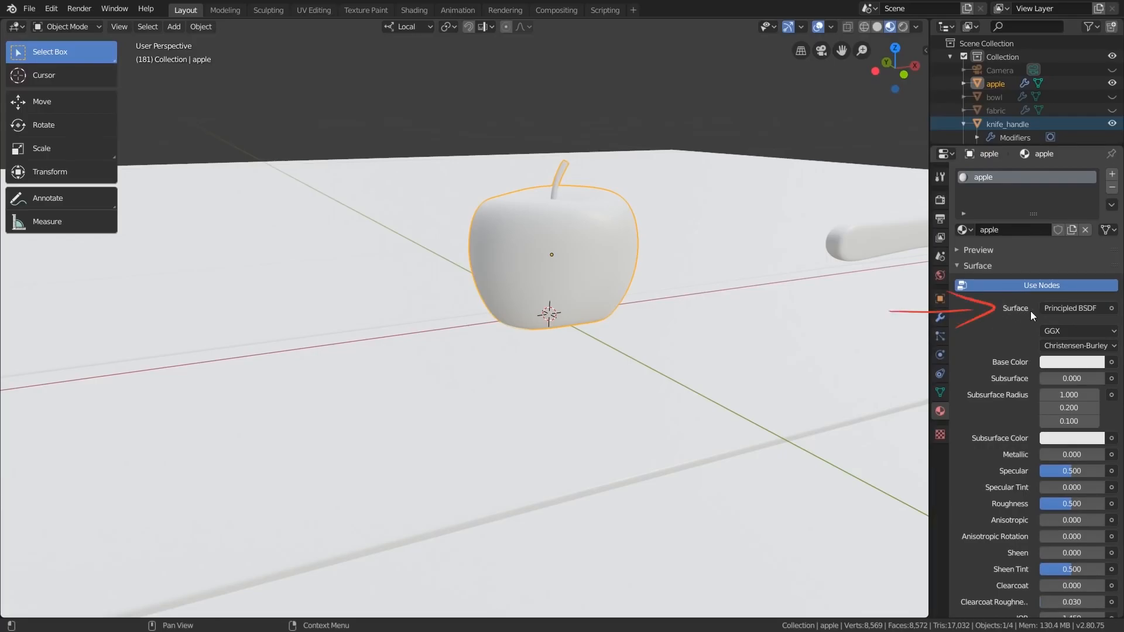
{"action": "left_click", "coordinate": [1071, 309]}
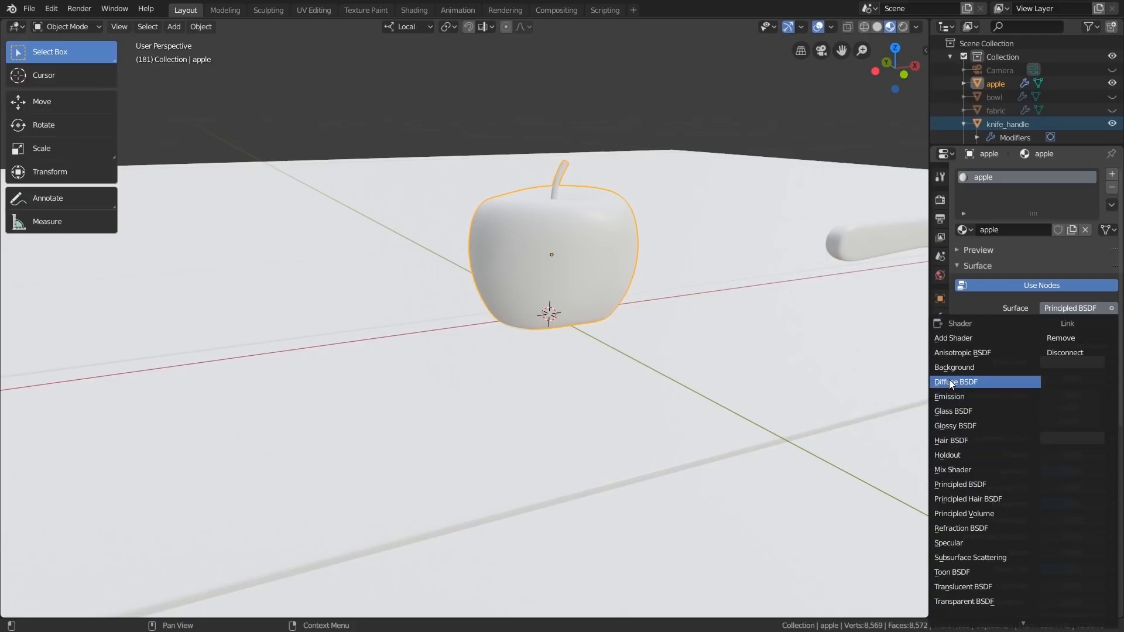
{"action": "left_click", "coordinate": [967, 483]}
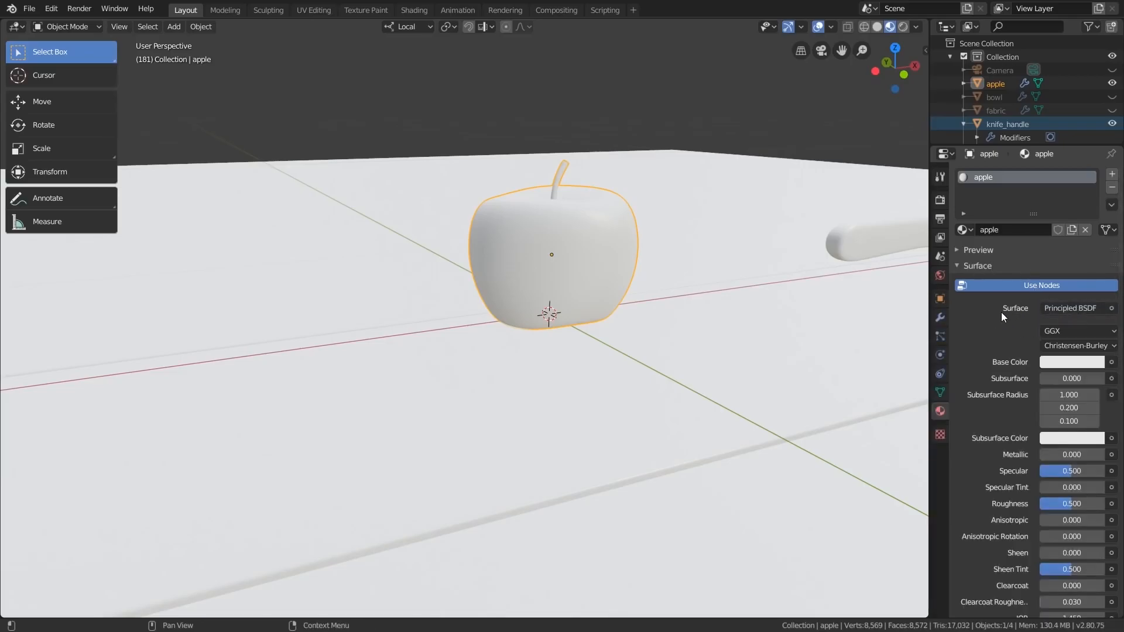
Set the base color of the apple material to an orange-red.
{"action": "scroll", "coordinate": [1001, 312], "scroll_direction": "down", "scroll_amount": 4}
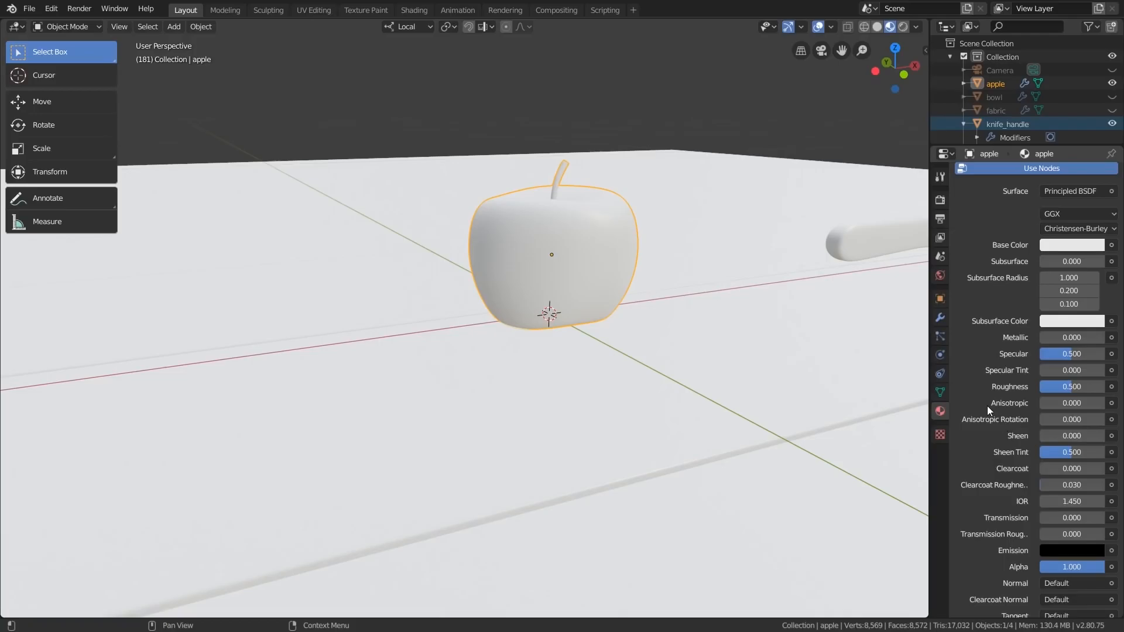
{"action": "scroll", "coordinate": [546, 206], "scroll_direction": "up", "scroll_amount": 2}
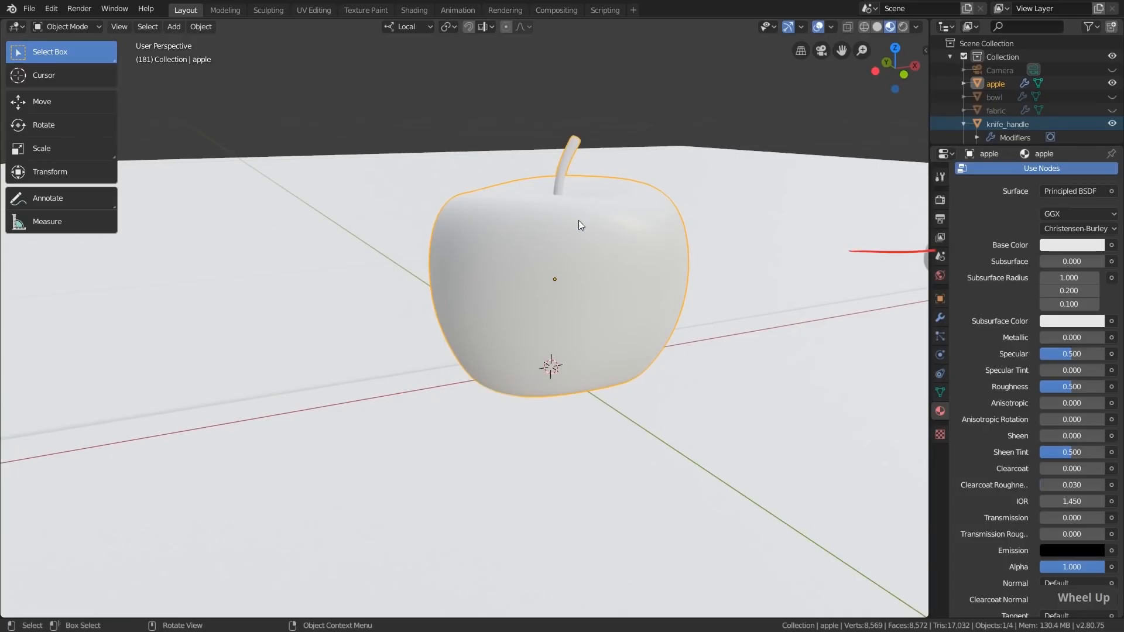
{"action": "left_click", "coordinate": [1065, 245]}
{"action": "mouse_move", "coordinate": [1037, 127]}
{"action": "left_mouse_down"}
{"action": "mouse_move", "coordinate": [1035, 149]}
{"action": "mouse_move", "coordinate": [993, 77]}
{"action": "mouse_move", "coordinate": [1081, 83]}
{"action": "mouse_move", "coordinate": [1029, 136]}
{"action": "left_mouse_up"}
{"action": "mouse_move", "coordinate": [1094, 60]}
{"action": "left_mouse_down"}
{"action": "mouse_move", "coordinate": [1093, 150]}
{"action": "mouse_move", "coordinate": [1093, 53]}
{"action": "mouse_move", "coordinate": [1094, 77]}
{"action": "left_mouse_up"}
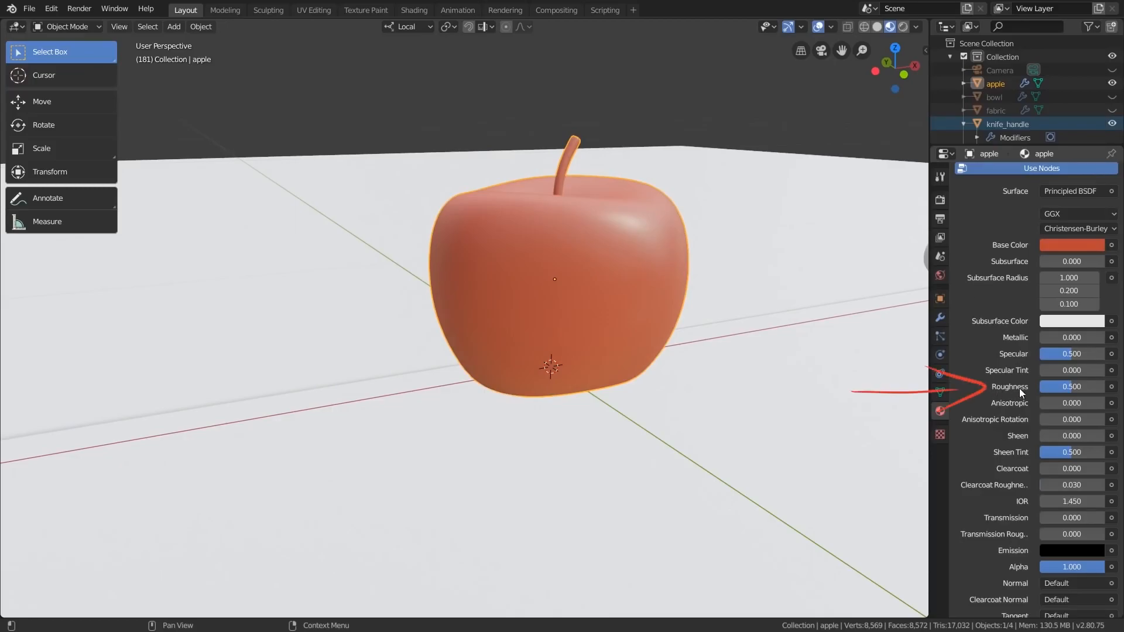
Try glossy and matte looks on the apple with roughness values of 0, 0.805, 0.088 and 0.690.
{"action": "left_click_drag", "start_coordinate": [1066, 387], "coordinate": [1039, 388]}
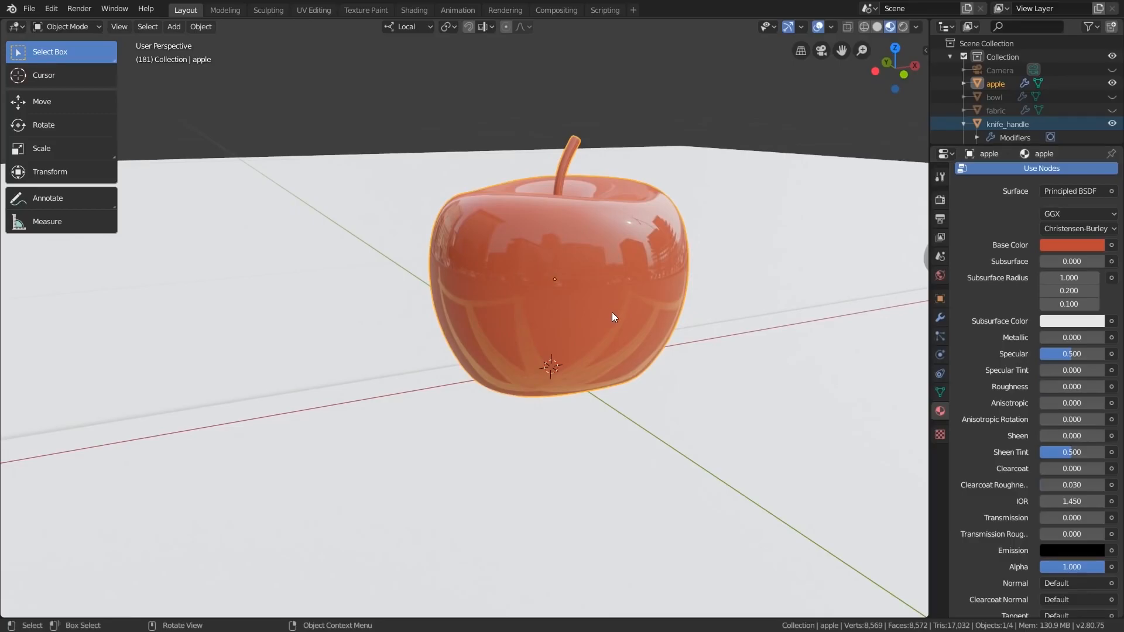
{"action": "left_click_drag", "start_coordinate": [1041, 386], "coordinate": [1091, 386]}
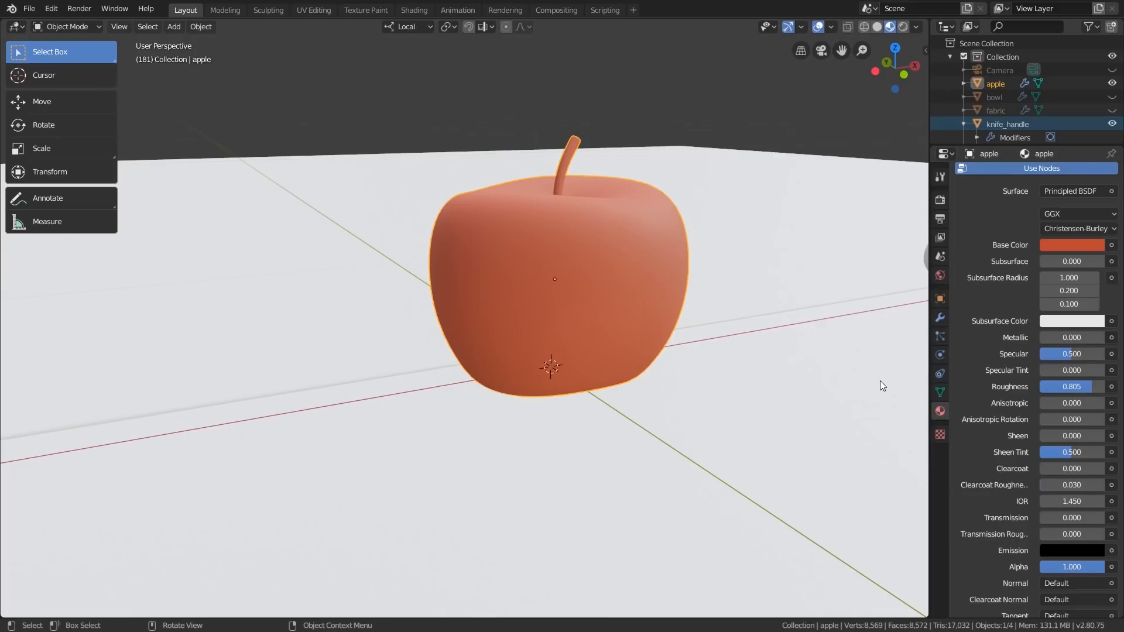
{"action": "left_click_drag", "start_coordinate": [1091, 387], "coordinate": [1045, 387]}
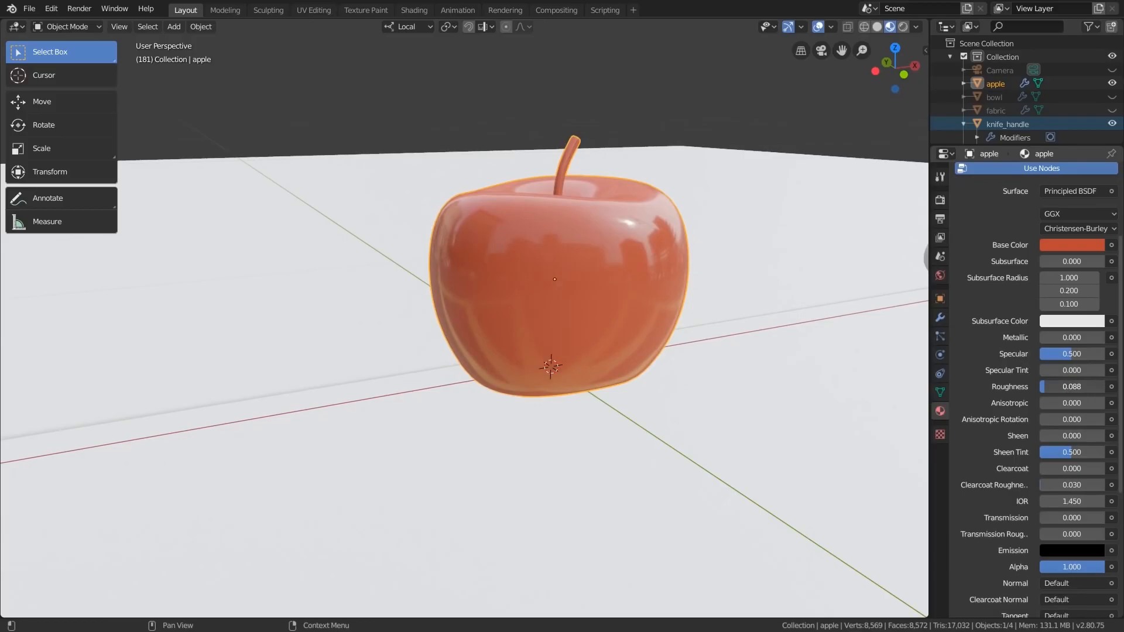
{"action": "left_click_drag", "start_coordinate": [1046, 388], "coordinate": [1084, 388]}
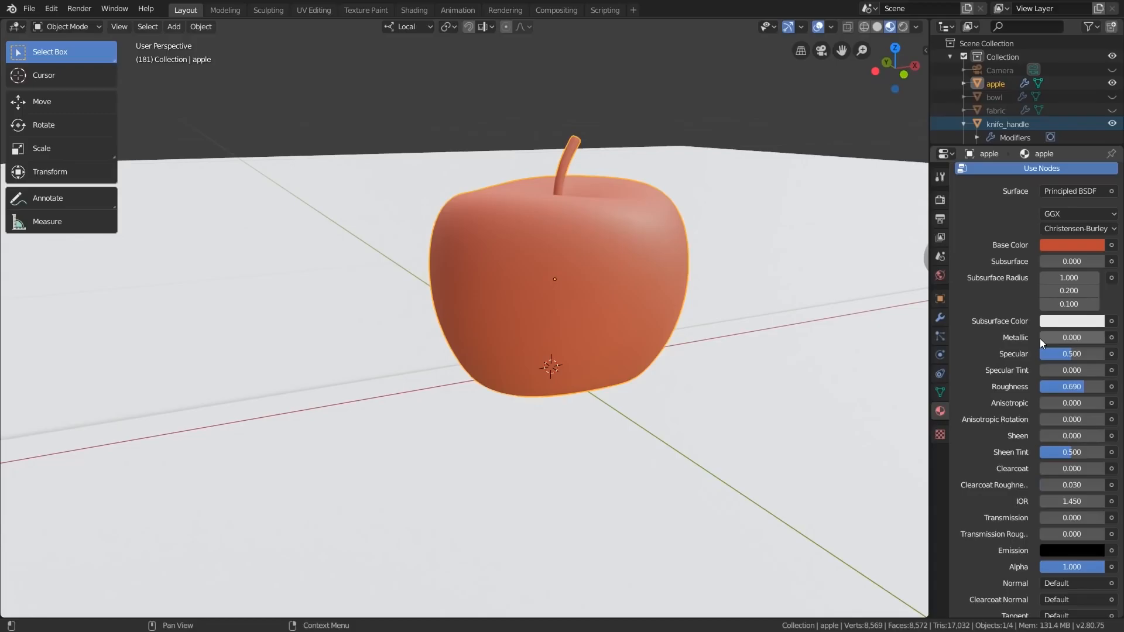
Set the apple's roughness to 0.363 while trying Metallic at 1.000, and return Metallic to 0.000.
{"action": "left_click_drag", "start_coordinate": [1040, 338], "coordinate": [1102, 341]}
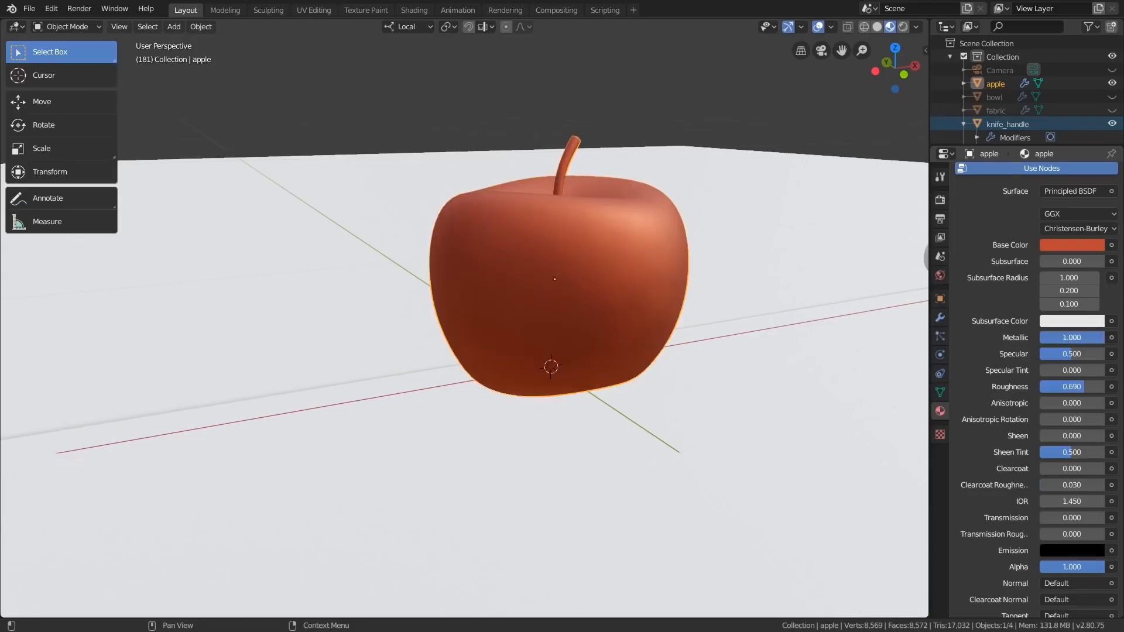
{"action": "middle_click_drag", "start_coordinate": [423, 339], "coordinate": [670, 209]}
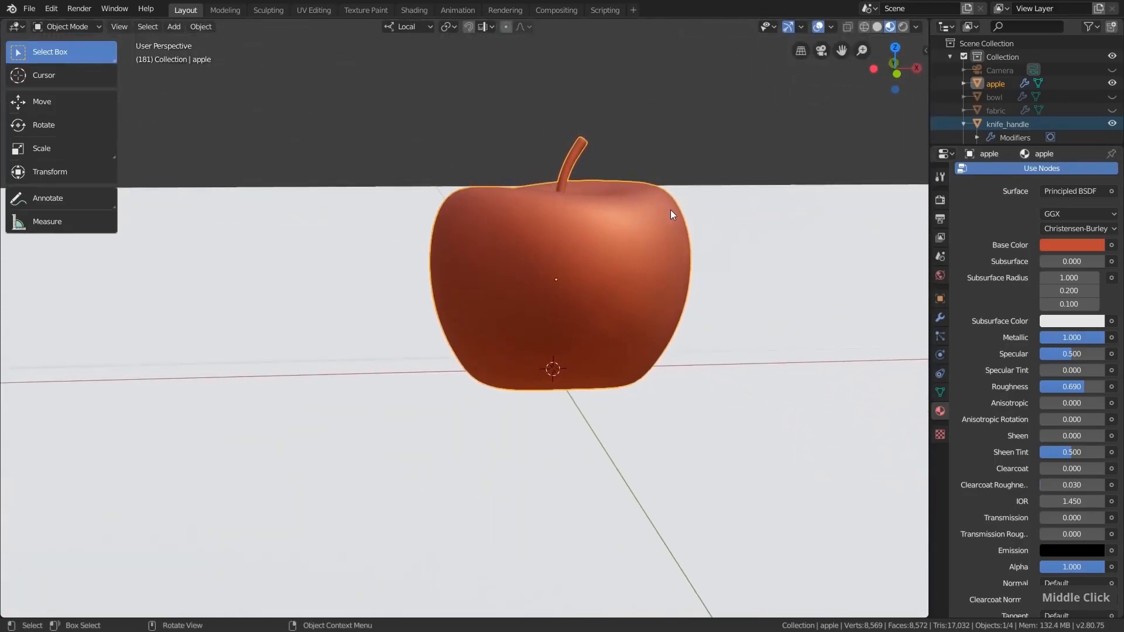
{"action": "left_click_drag", "start_coordinate": [1083, 386], "coordinate": [1063, 387]}
{"action": "middle_click_drag", "start_coordinate": [773, 336], "coordinate": [590, 273]}
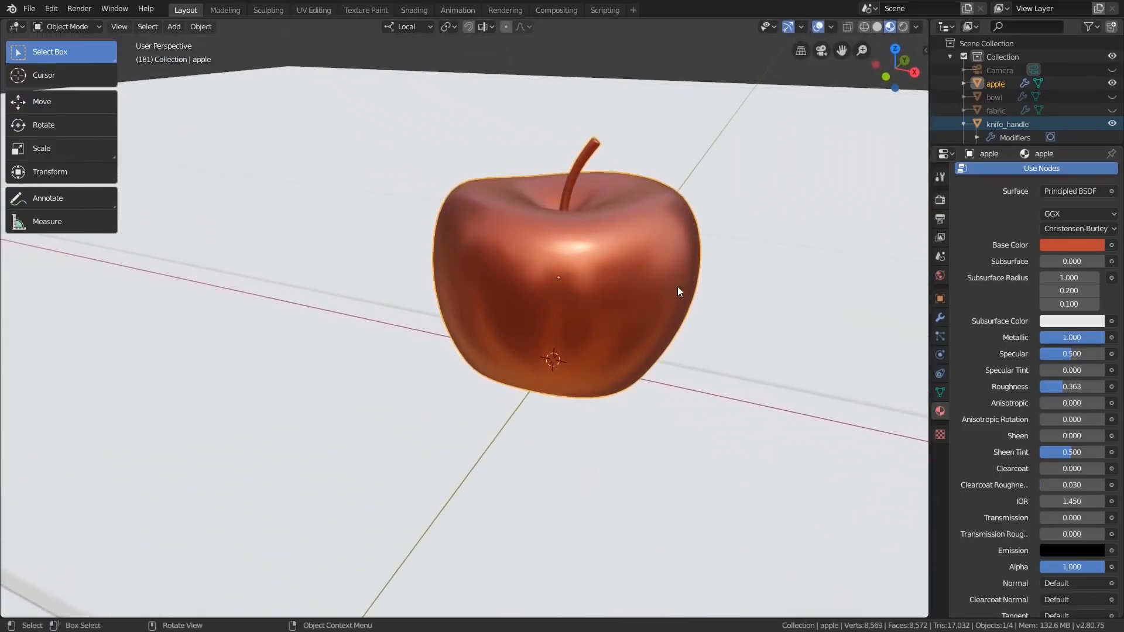
{"action": "left_click_drag", "start_coordinate": [1093, 337], "coordinate": [1037, 340]}
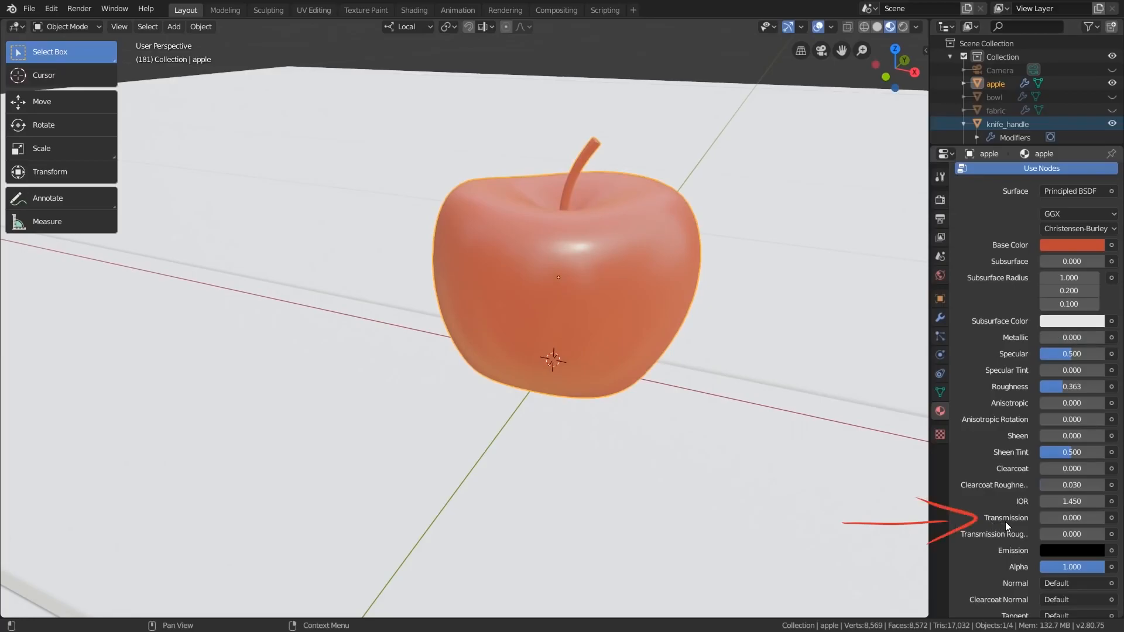
Set the apple material's Transmission to 1.000 and inspect the glass-like apple from several sides.
{"action": "left_click_drag", "start_coordinate": [1041, 517], "coordinate": [1080, 516]}
{"action": "mouse_move", "coordinate": [592, 313]}
{"action": "middle_mouse_down"}
{"action": "mouse_move", "coordinate": [655, 286]}
{"action": "mouse_move", "coordinate": [789, 286]}
{"action": "mouse_move", "coordinate": [614, 294]}
{"action": "mouse_move", "coordinate": [634, 296]}
{"action": "mouse_move", "coordinate": [630, 308]}
{"action": "mouse_move", "coordinate": [605, 294]}
{"action": "middle_mouse_up"}
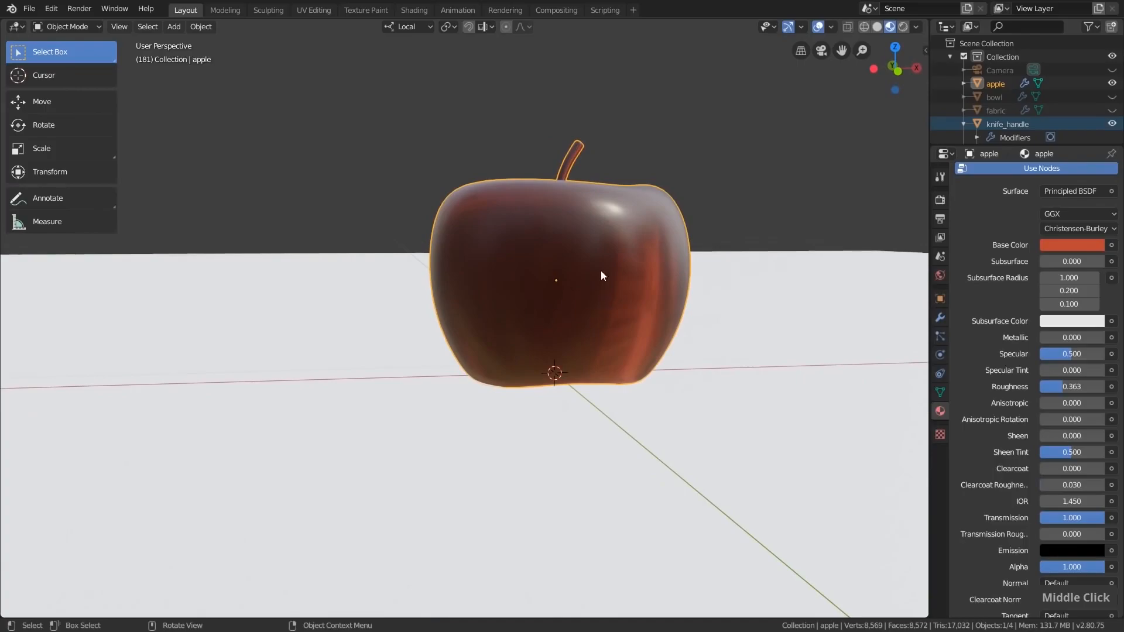
{"action": "left_click", "coordinate": [916, 26]}
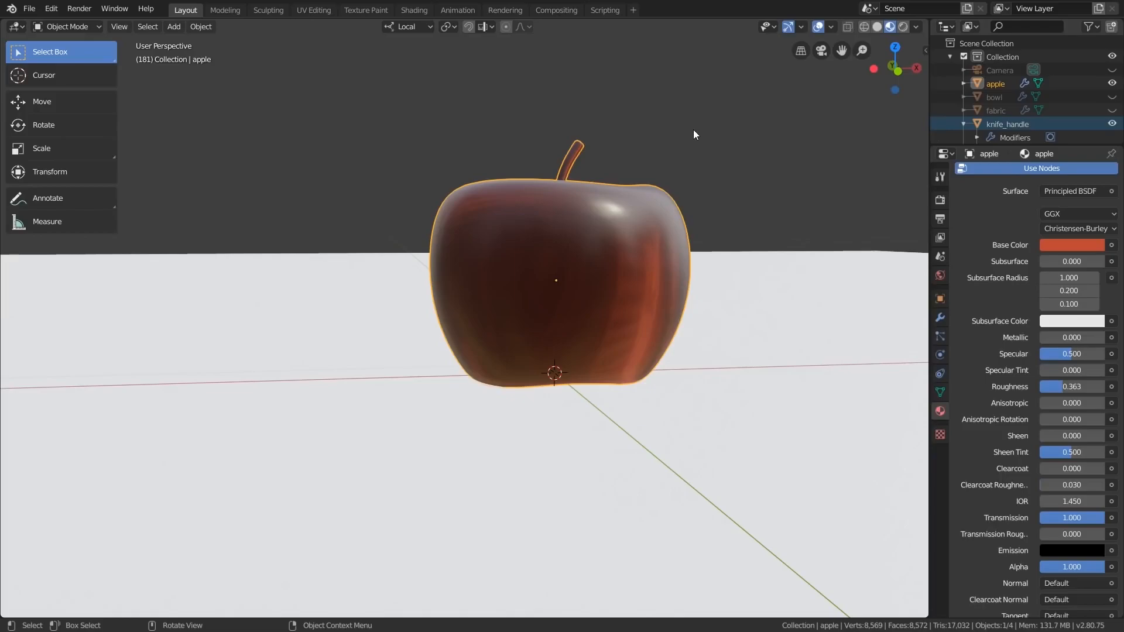
{"action": "middle_click_drag", "start_coordinate": [609, 281], "coordinate": [755, 274]}
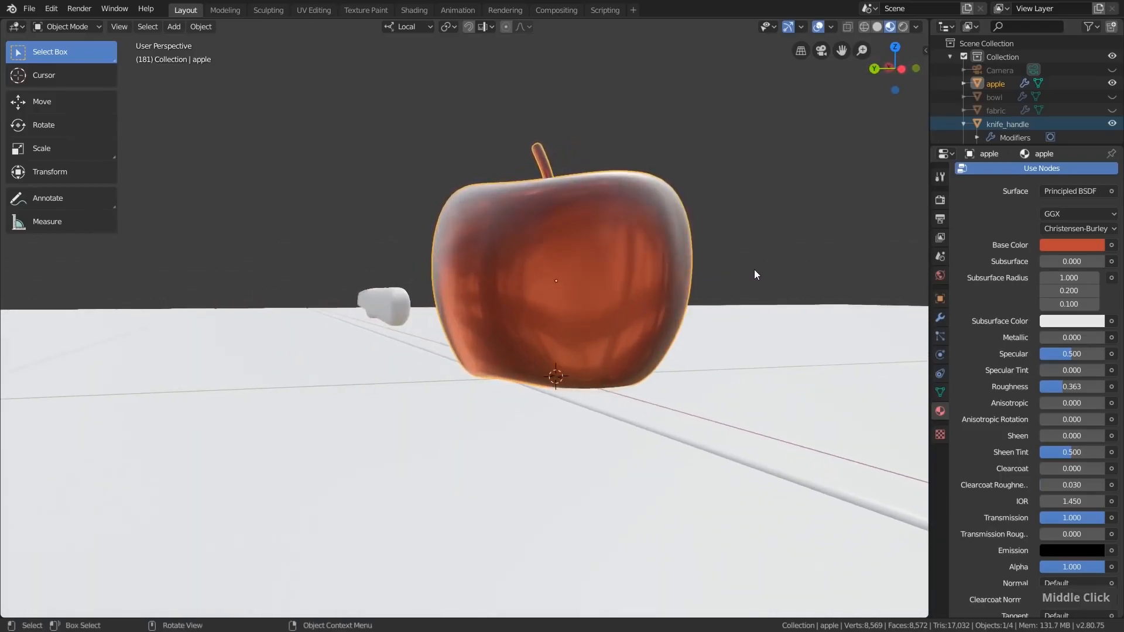
{"action": "middle_click_drag", "start_coordinate": [677, 302], "coordinate": [522, 329]}
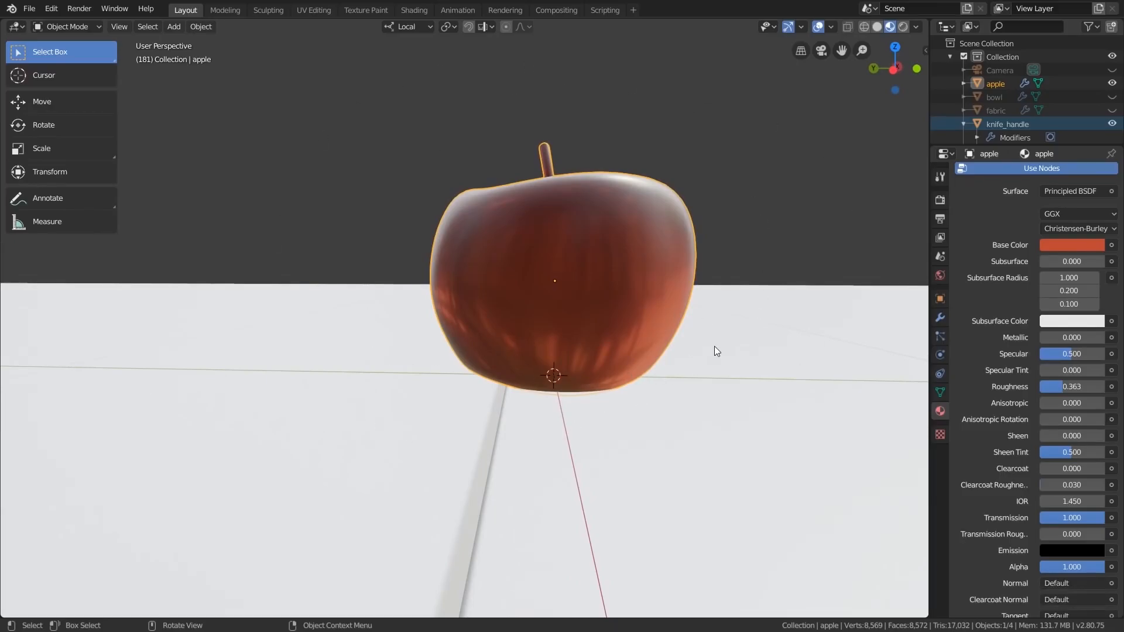
Enable Screen Space Refraction for the apple material, and Screen Space Reflections with Refraction in the Eevee render settings.
{"action": "scroll", "coordinate": [1052, 359], "scroll_direction": "down", "scroll_amount": 8}
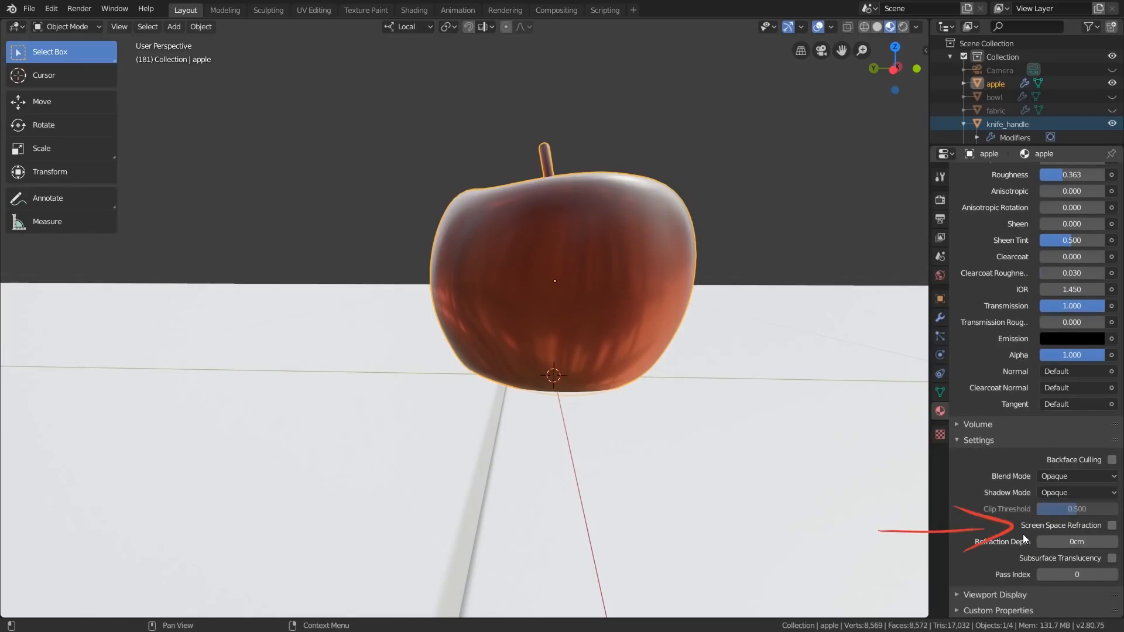
{"action": "left_click", "coordinate": [1111, 525]}
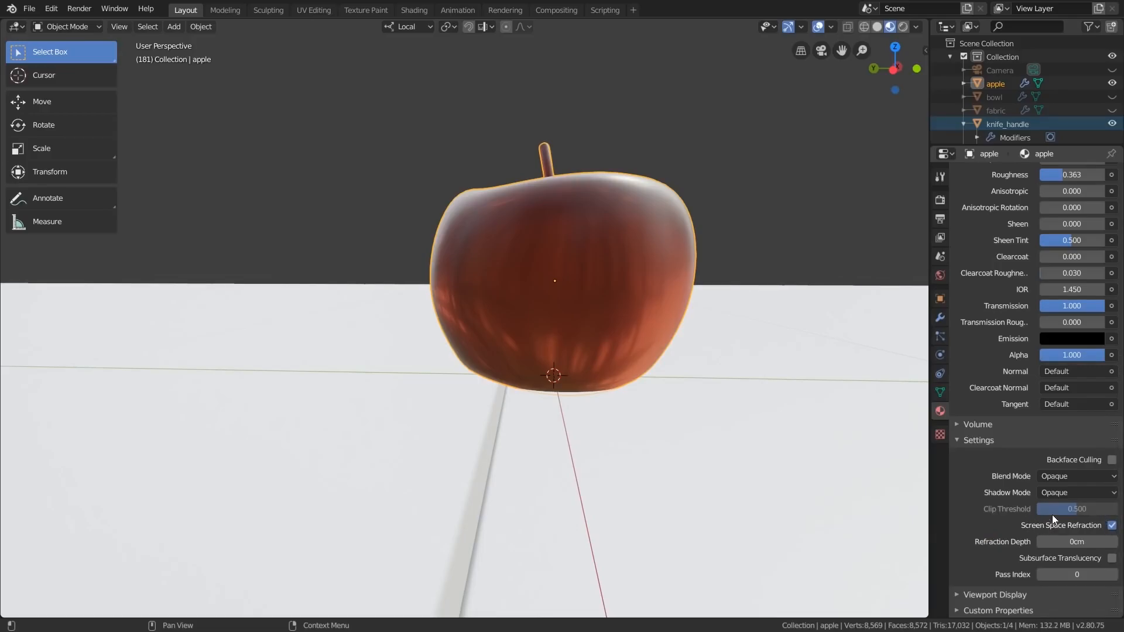
{"action": "left_click", "coordinate": [939, 201]}
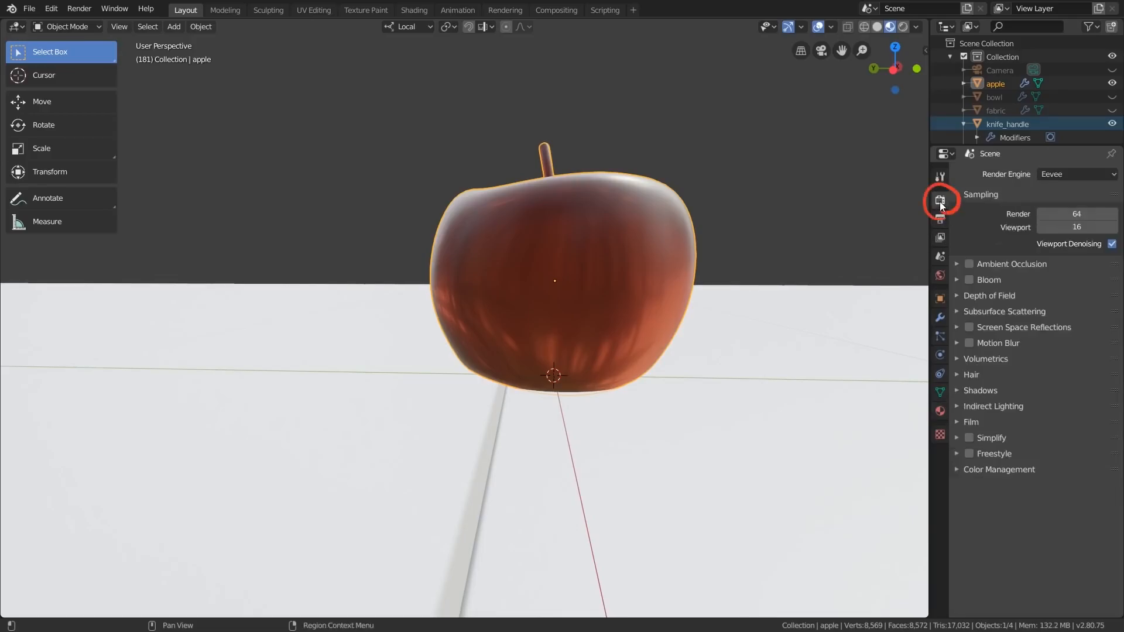
{"action": "double_click", "coordinate": [969, 327]}
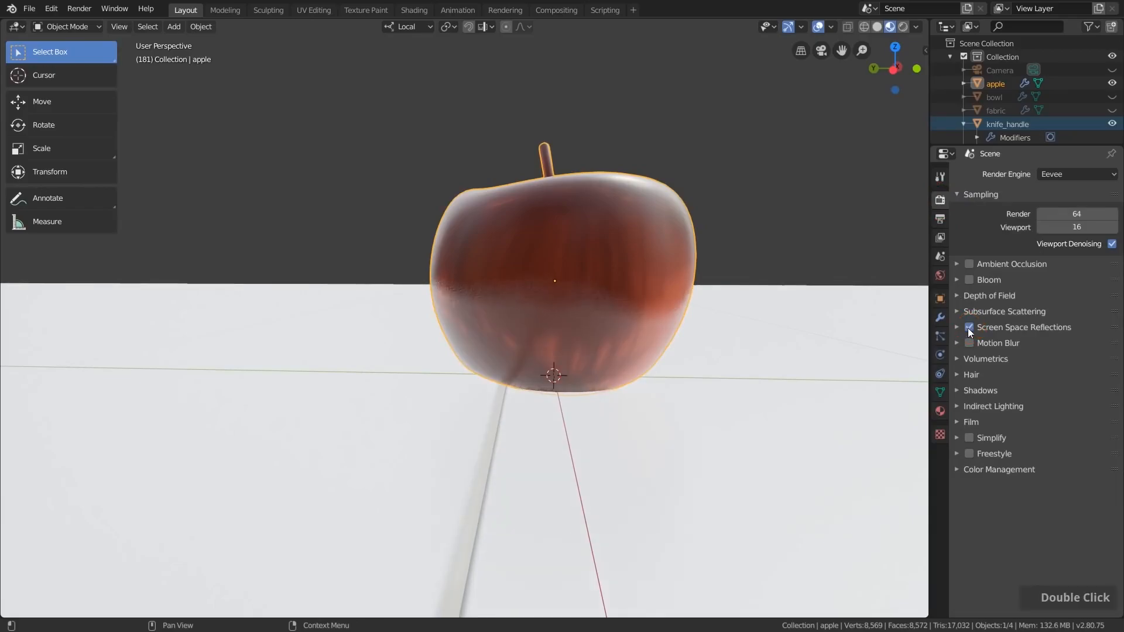
{"action": "middle_click_drag", "start_coordinate": [640, 385], "coordinate": [639, 308]}
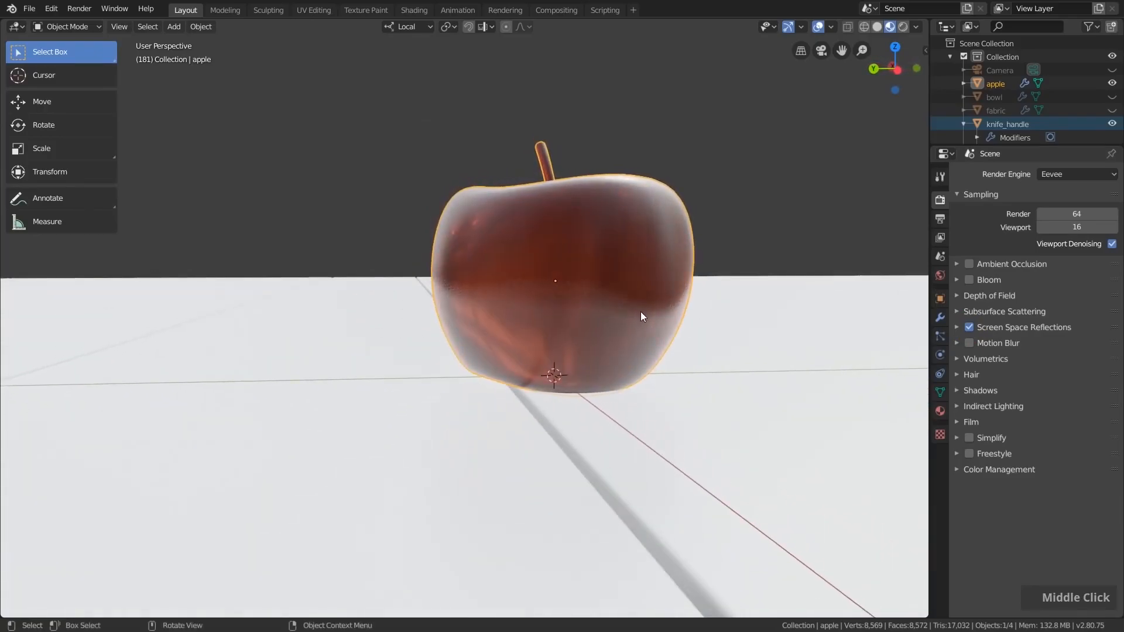
{"action": "left_click", "coordinate": [955, 327]}
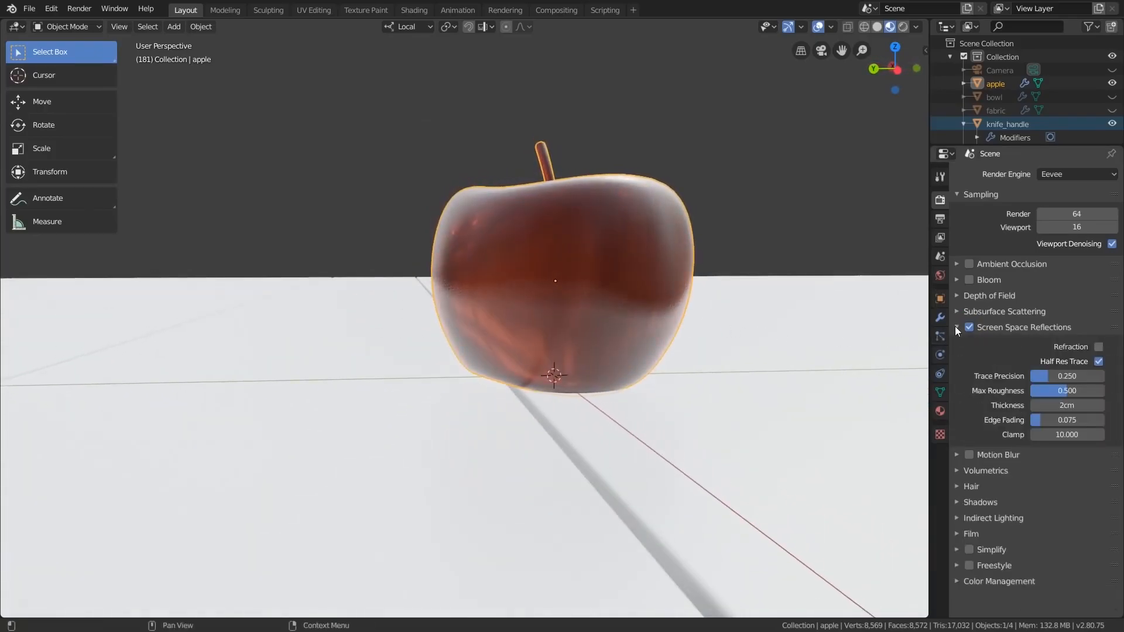
{"action": "left_click", "coordinate": [1099, 348]}
{"action": "middle_click_drag", "start_coordinate": [502, 285], "coordinate": [523, 293]}
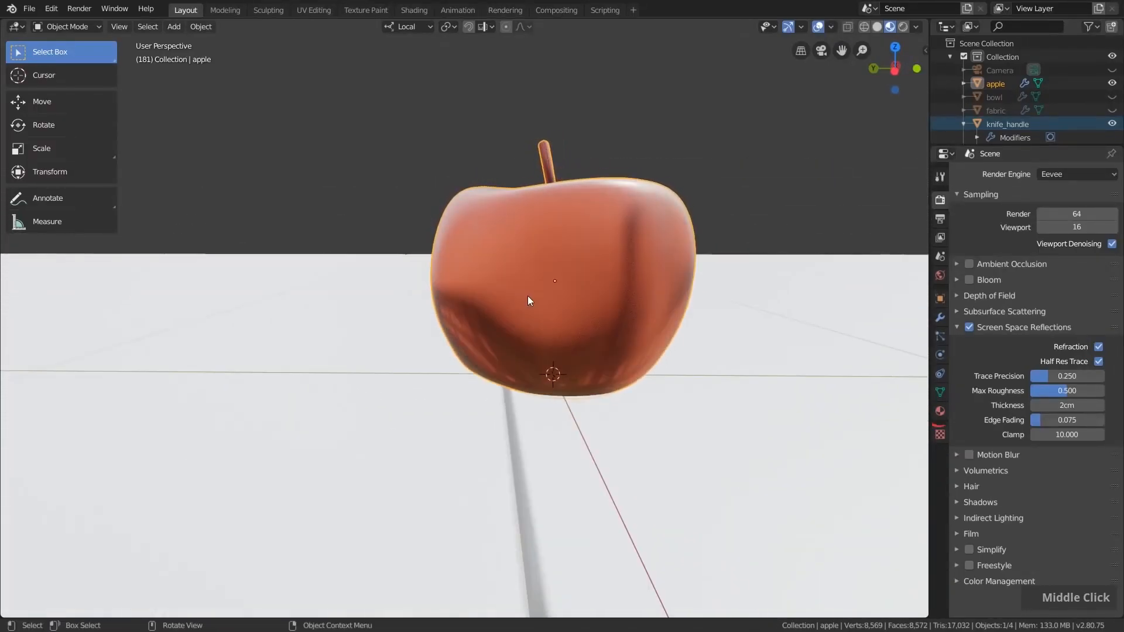
Return the apple material's Transmission to 0.000.
{"action": "left_click", "coordinate": [940, 411]}
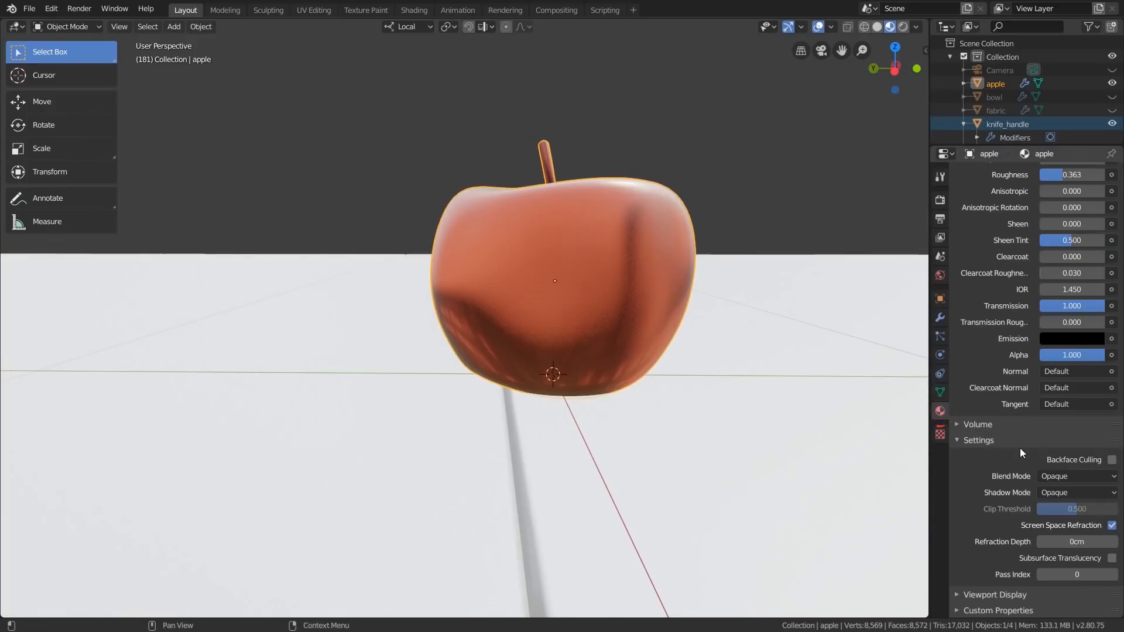
{"action": "scroll", "coordinate": [1013, 444], "scroll_direction": "up", "scroll_amount": 2}
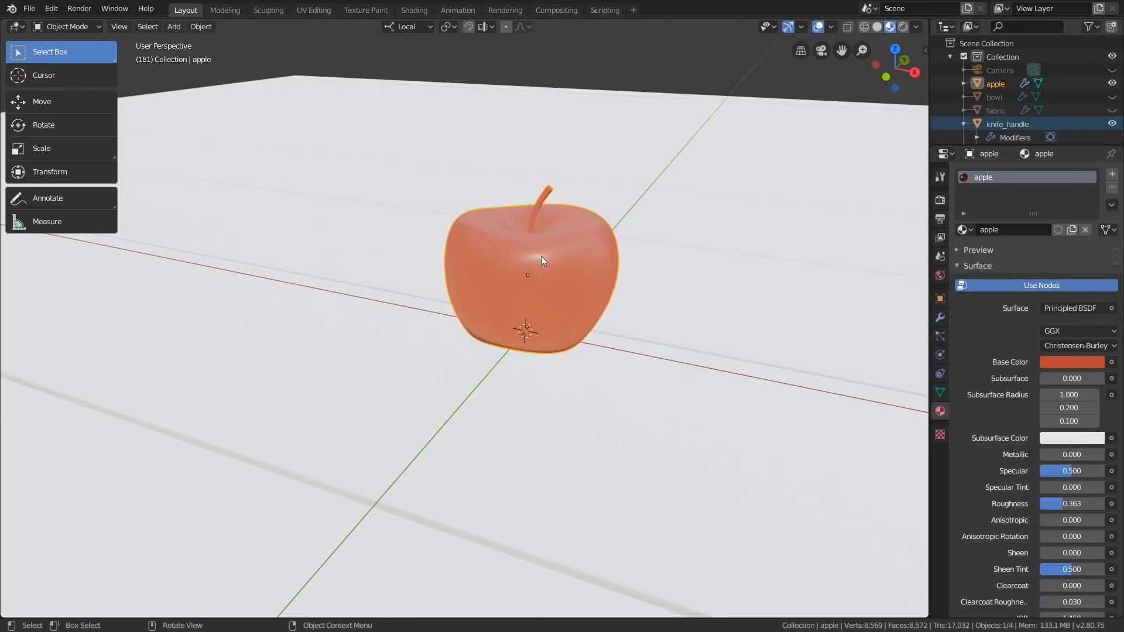
{"action": "scroll", "coordinate": [1003, 381], "scroll_direction": "down", "scroll_amount": 6}
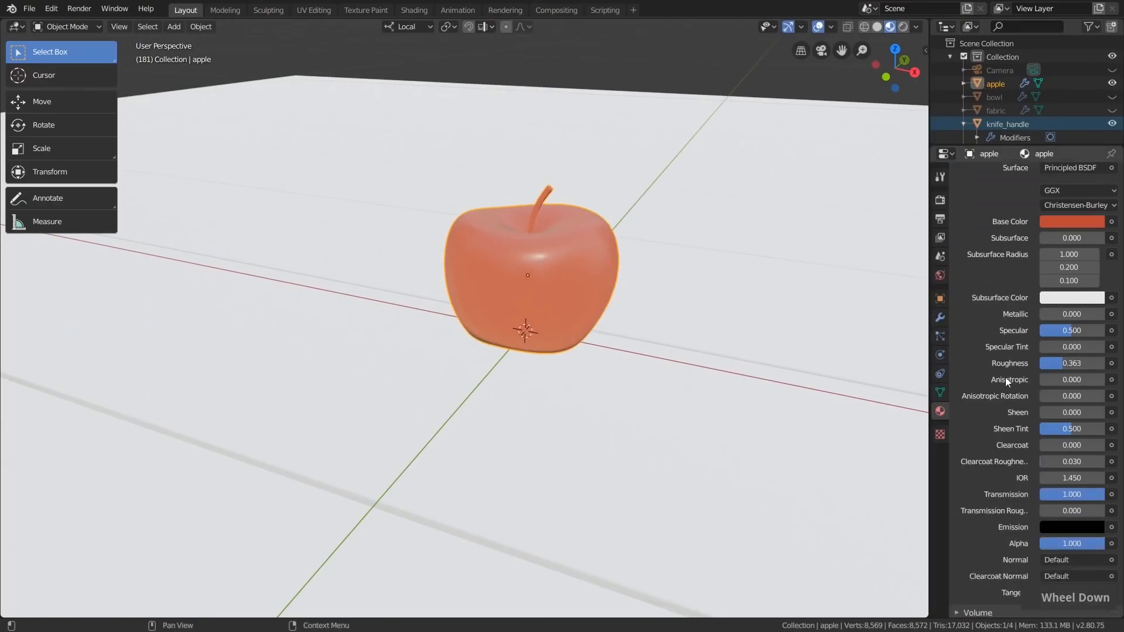
{"action": "left_click_drag", "start_coordinate": [1084, 444], "coordinate": [1034, 443]}
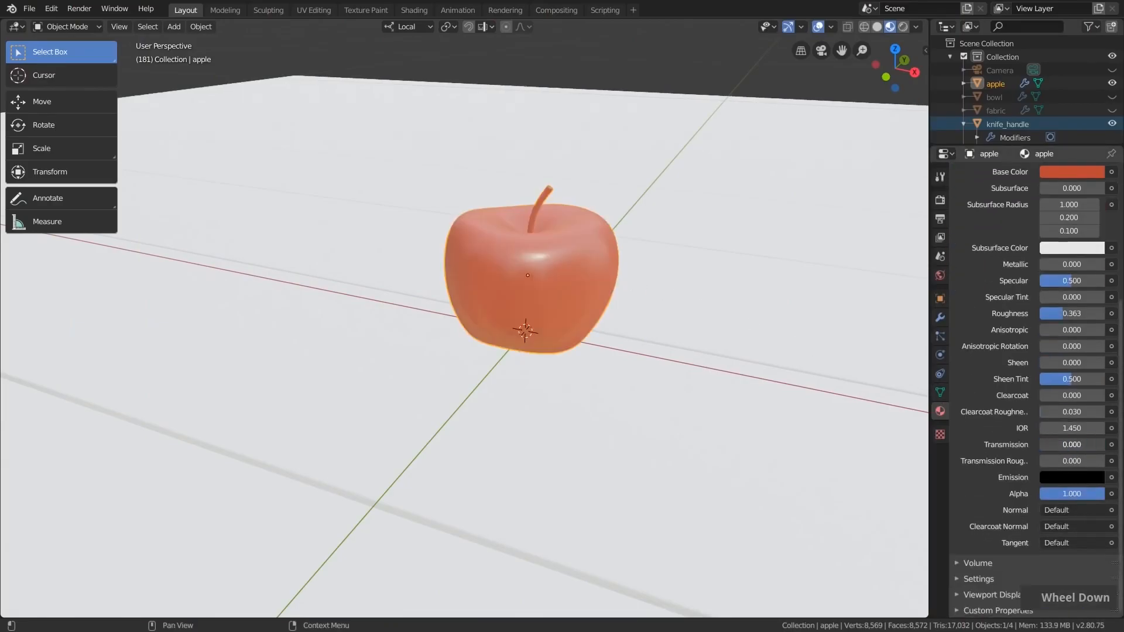
Drive the apple material's base color with an Image Texture using the apple_paint image, and collapse the texture settings.
{"action": "scroll", "coordinate": [1034, 441], "scroll_direction": "up", "scroll_amount": 2}
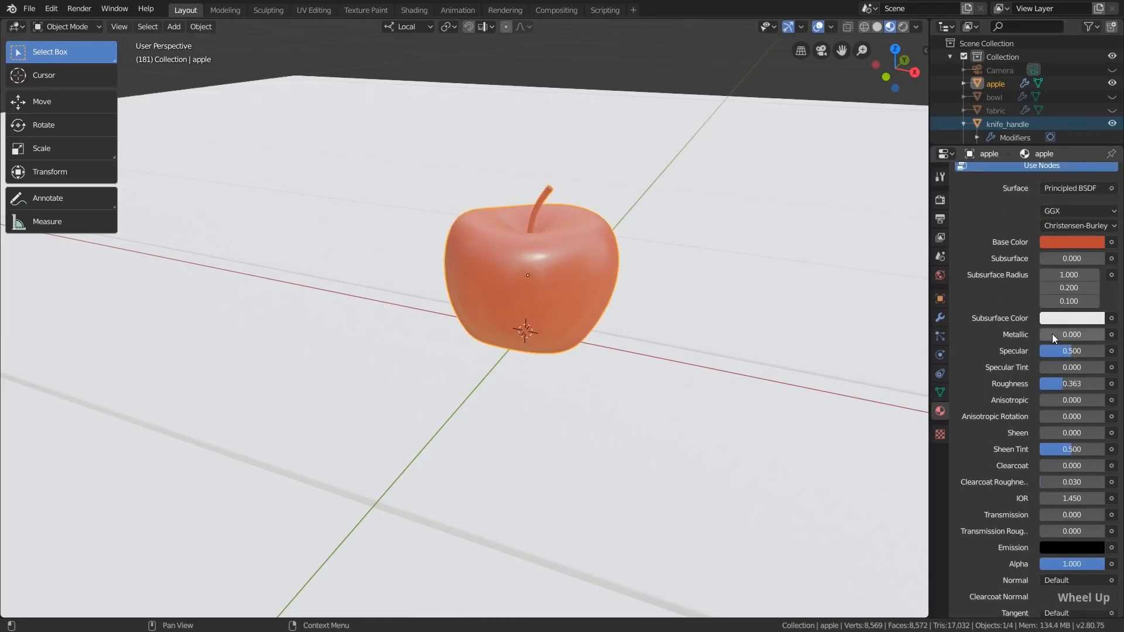
{"action": "scroll", "coordinate": [1051, 346], "scroll_direction": "up", "scroll_amount": 3}
{"action": "scroll", "coordinate": [1050, 358], "scroll_direction": "up", "scroll_amount": 1}
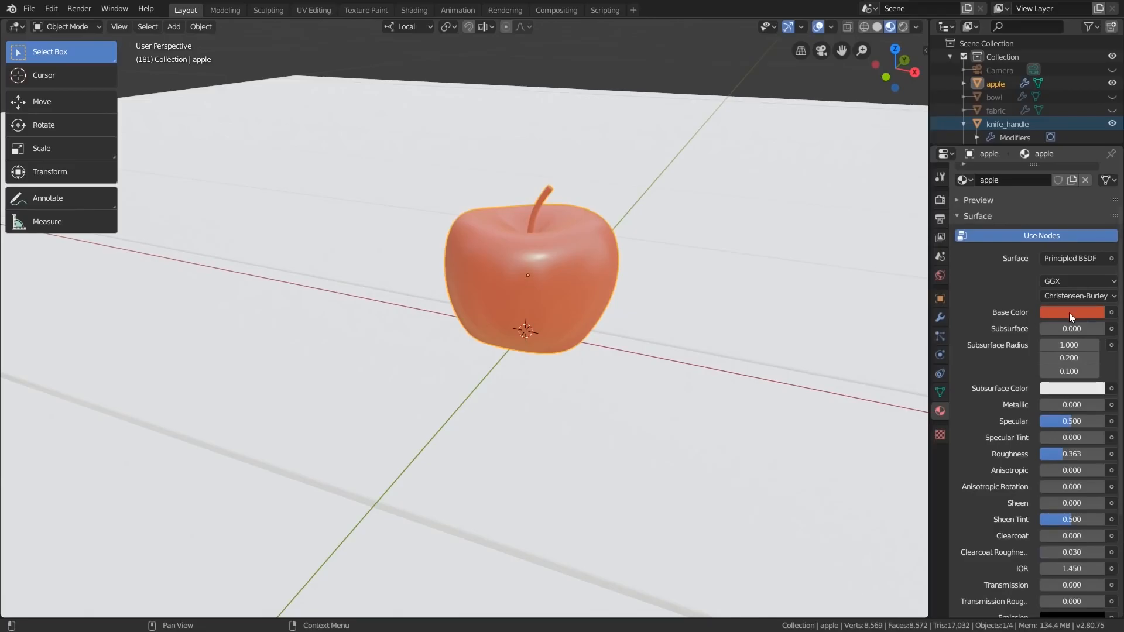
{"action": "left_click", "coordinate": [1111, 314]}
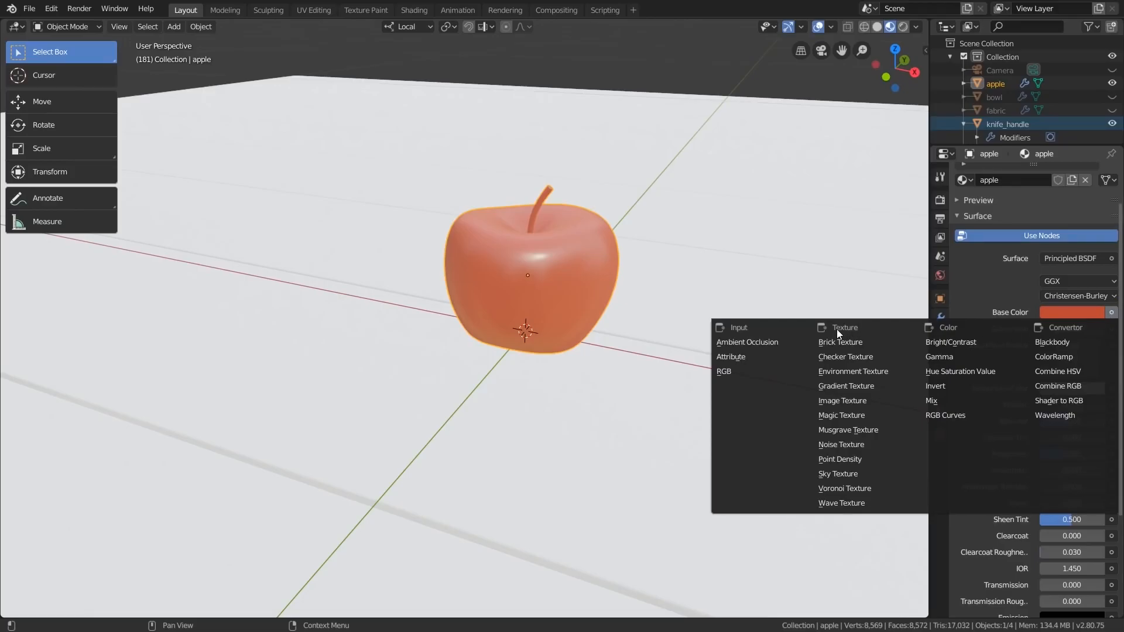
{"action": "left_click", "coordinate": [832, 402]}
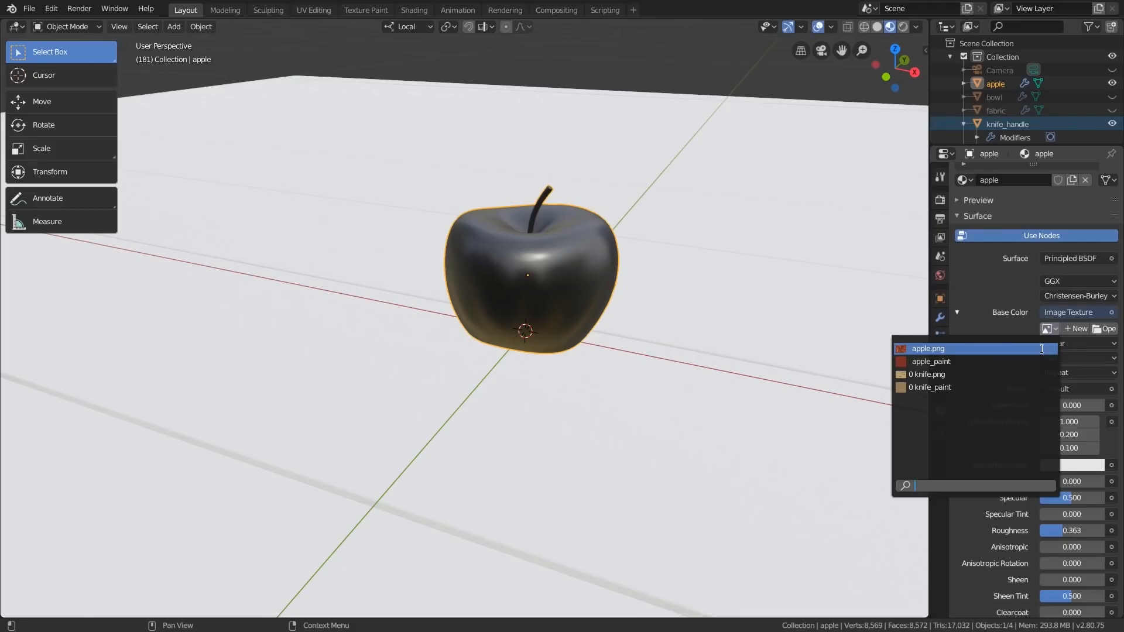
{"action": "left_click", "coordinate": [941, 361]}
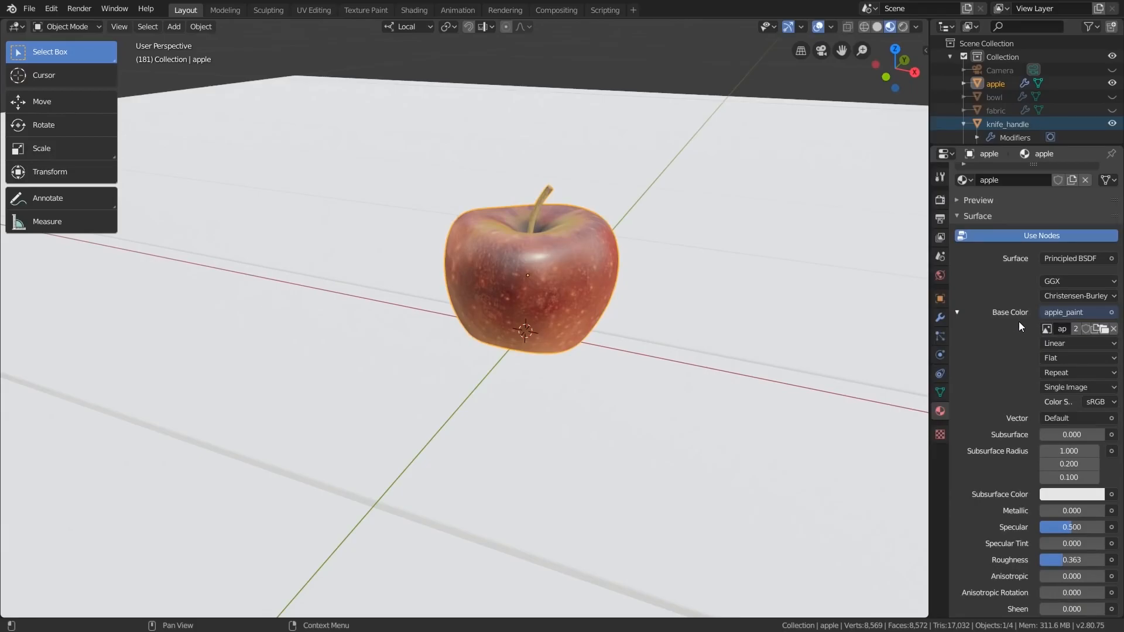
{"action": "left_click", "coordinate": [957, 313]}
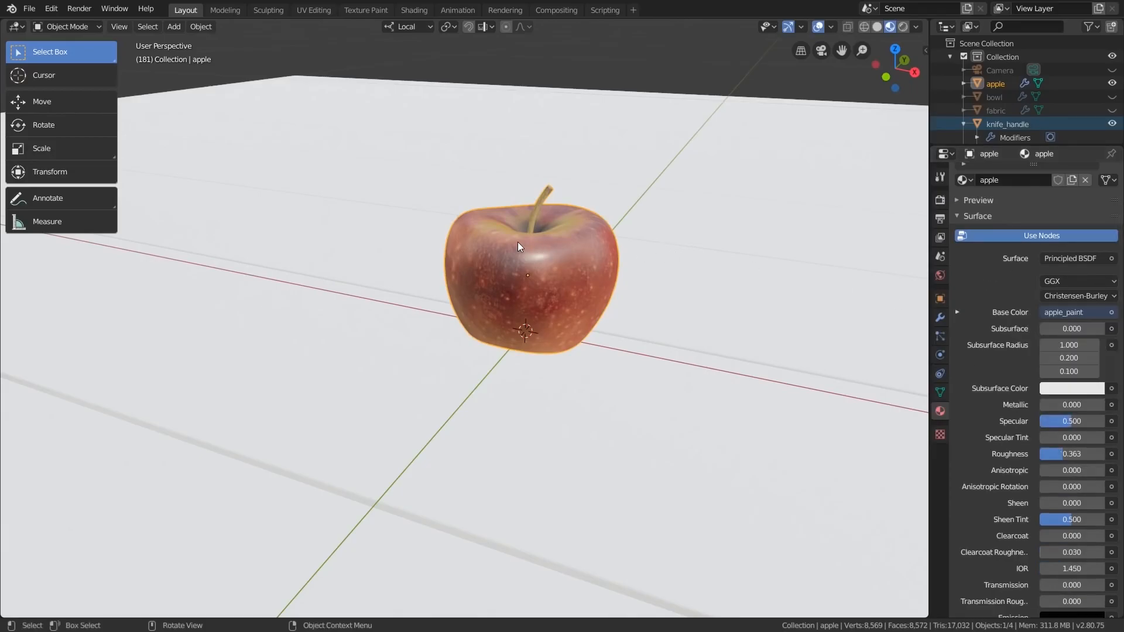
Set the apple material's Roughness to 0.354 and inspect the highlight on the apple's skin up close.
{"action": "scroll", "coordinate": [517, 241], "scroll_direction": "up", "scroll_amount": 2}
{"action": "mouse_move", "coordinate": [518, 241]}
{"action": "middle_mouse_down"}
{"action": "mouse_move", "coordinate": [725, 234]}
{"action": "mouse_move", "coordinate": [837, 252]}
{"action": "mouse_move", "coordinate": [804, 304]}
{"action": "mouse_move", "coordinate": [517, 235]}
{"action": "middle_mouse_up"}
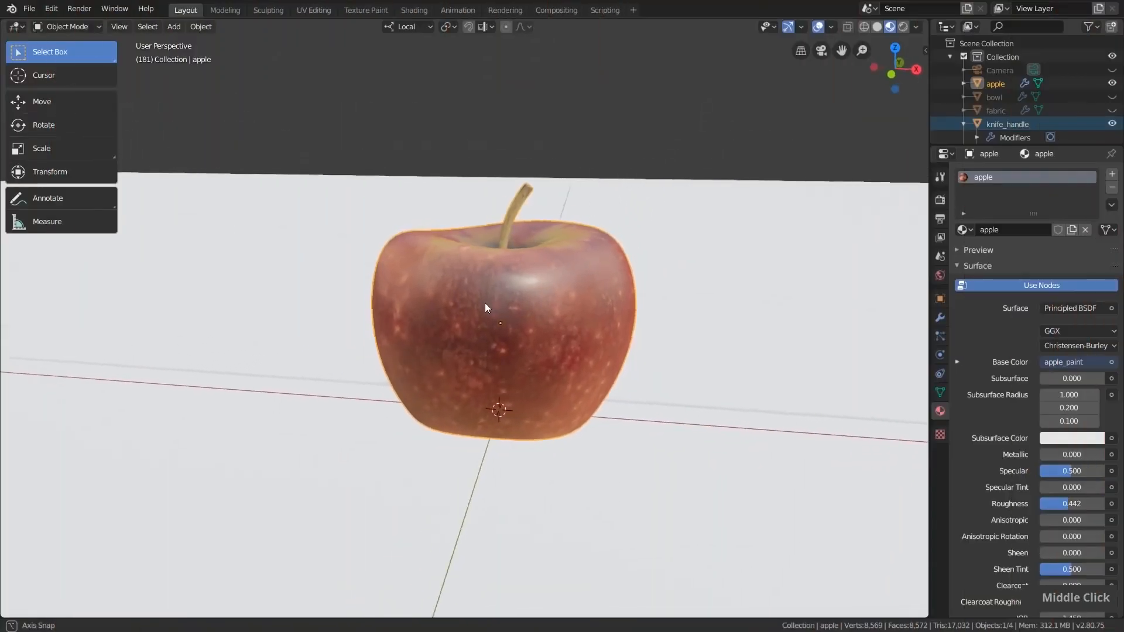
{"action": "middle_click_drag", "start_coordinate": [503, 305], "coordinate": [487, 311]}
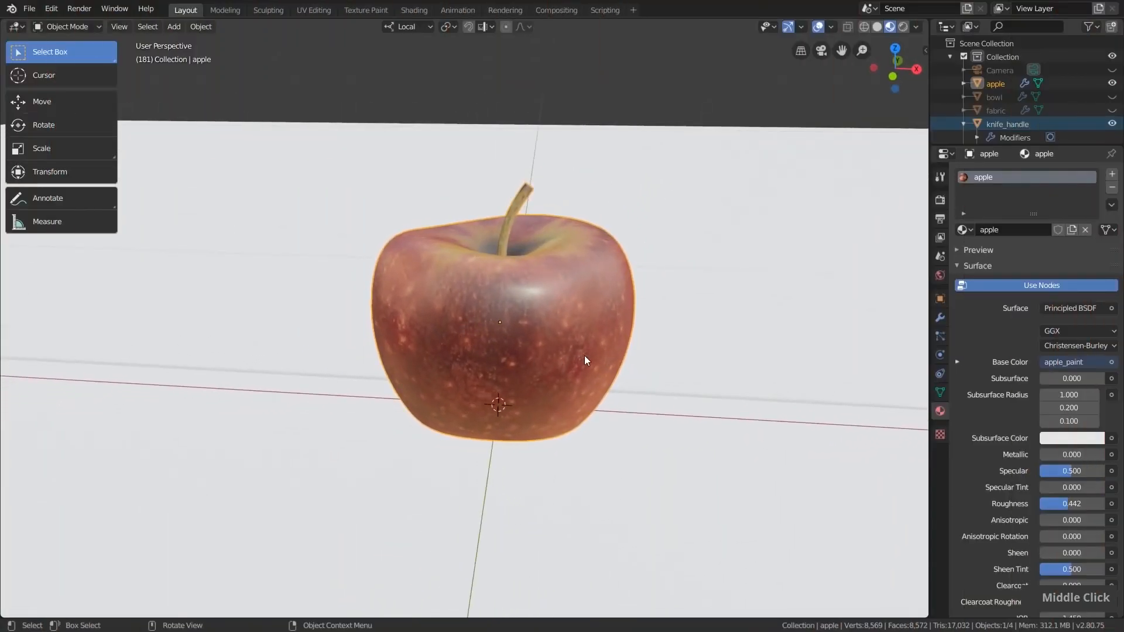
{"action": "middle_click_drag", "start_coordinate": [574, 326], "coordinate": [637, 378]}
{"action": "mouse_move", "coordinate": [1071, 503]}
{"action": "left_mouse_down"}
{"action": "mouse_move", "coordinate": [1090, 504]}
{"action": "mouse_move", "coordinate": [1062, 504]}
{"action": "left_mouse_up"}
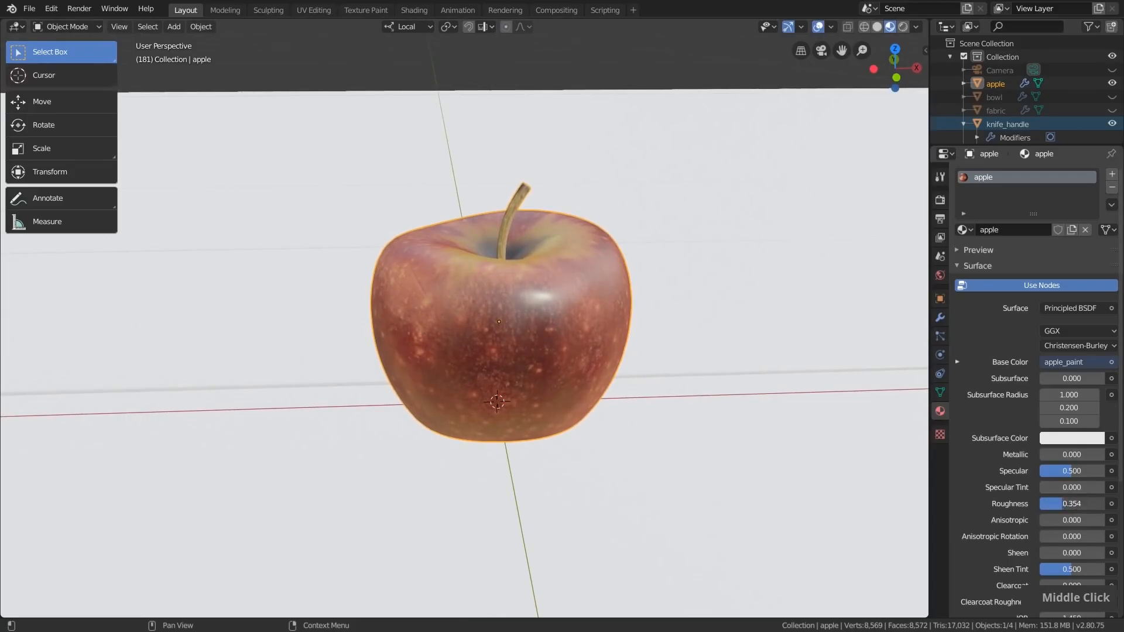
{"action": "scroll", "coordinate": [495, 294], "scroll_direction": "up", "scroll_amount": 1}
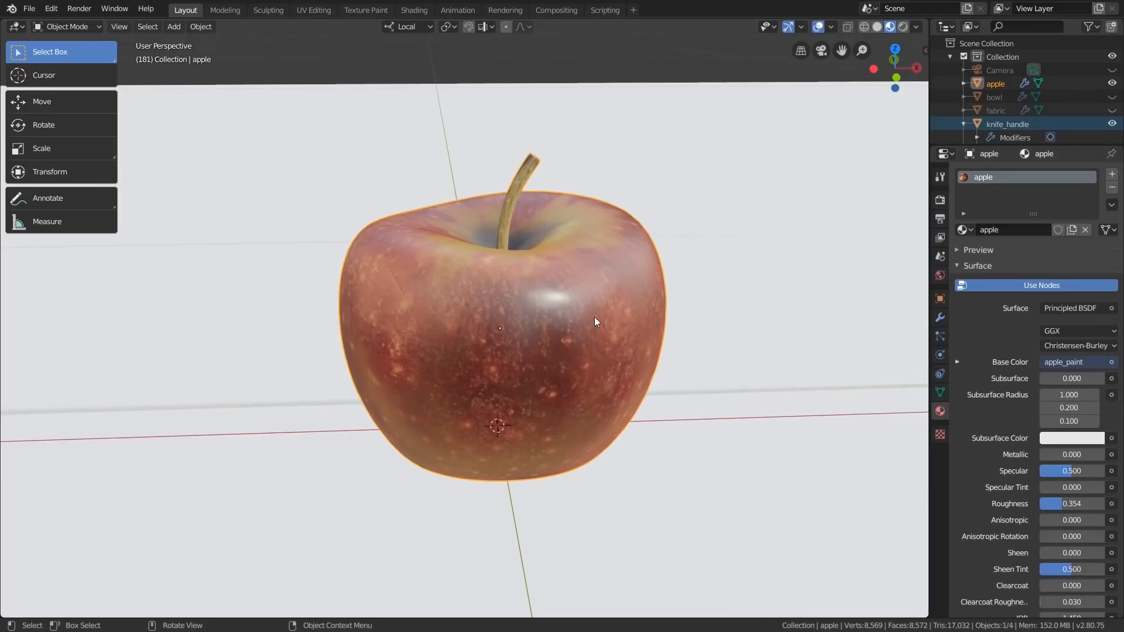
{"action": "scroll", "coordinate": [556, 296], "scroll_direction": "up", "scroll_amount": 2}
{"action": "middle_click_drag", "start_coordinate": [556, 296], "coordinate": [461, 248]}
{"action": "scroll", "coordinate": [496, 340], "scroll_direction": "down", "scroll_amount": 4}
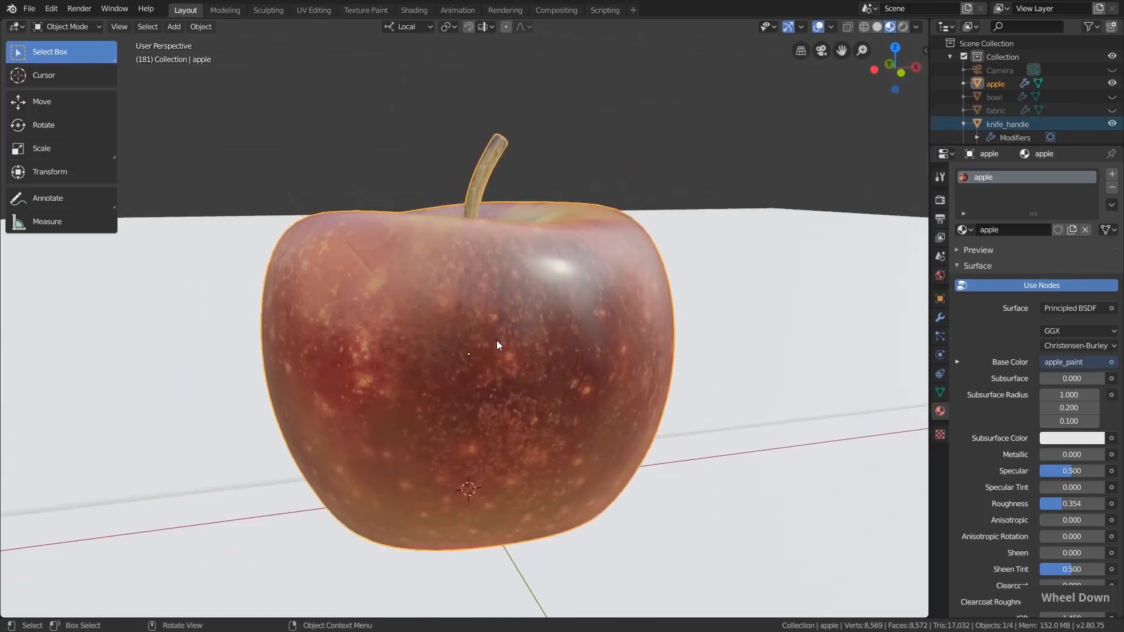
{"action": "middle_click_drag", "start_coordinate": [524, 300], "coordinate": [501, 321]}
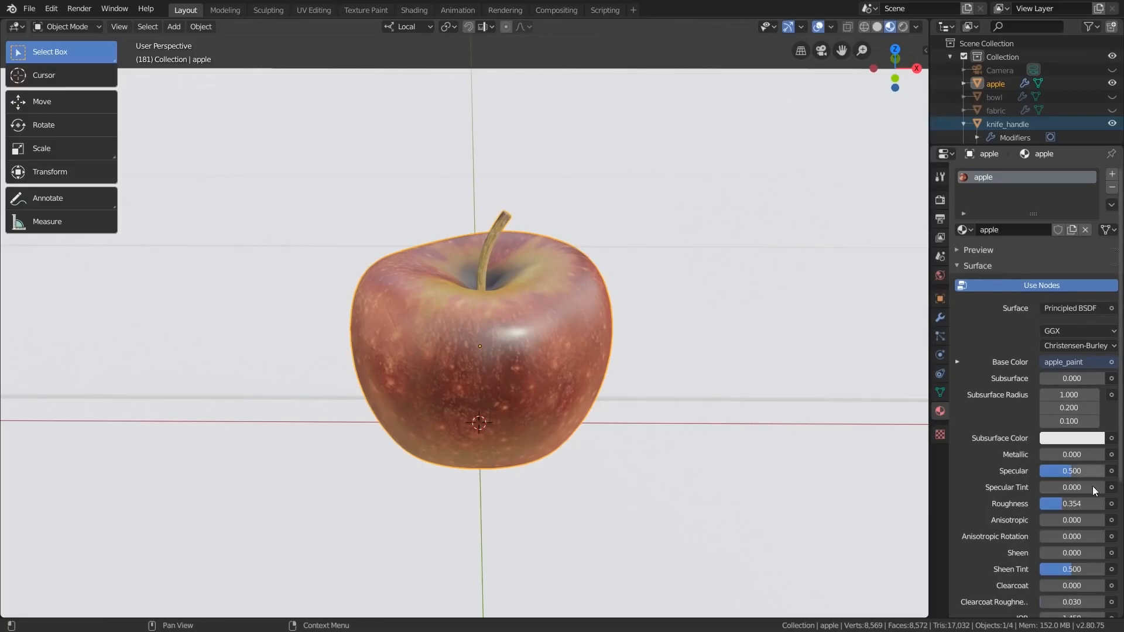
Review the apple material's Principled BSDF settings, including the node types available for the Specular and Subsurface inputs.
{"action": "scroll", "coordinate": [1031, 472], "scroll_direction": "down", "scroll_amount": 5}
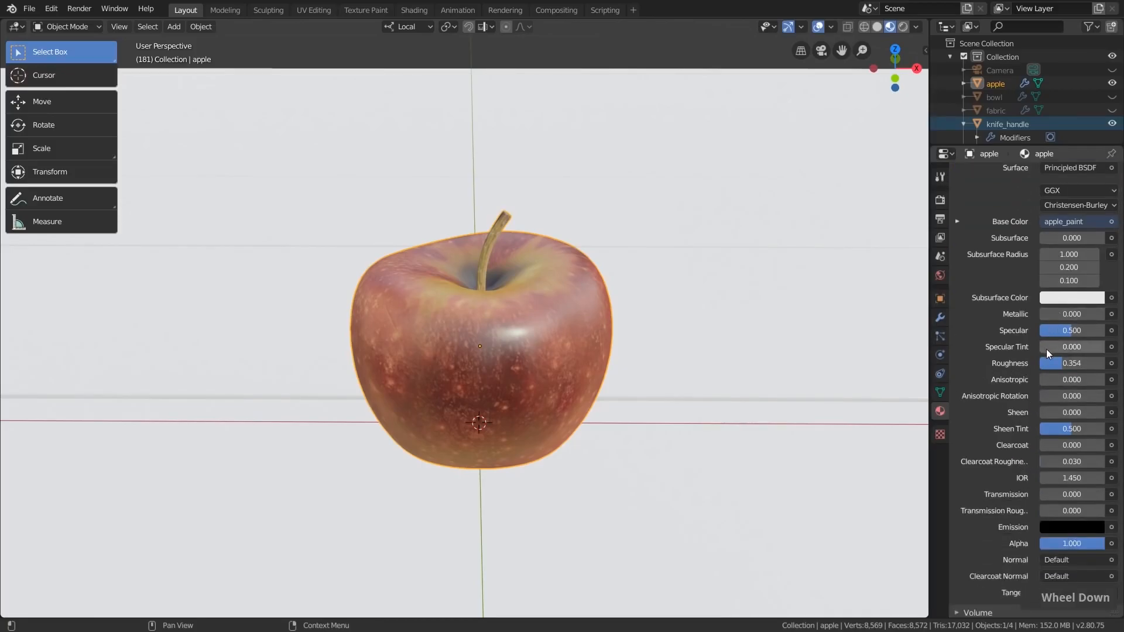
{"action": "left_click", "coordinate": [1111, 330]}
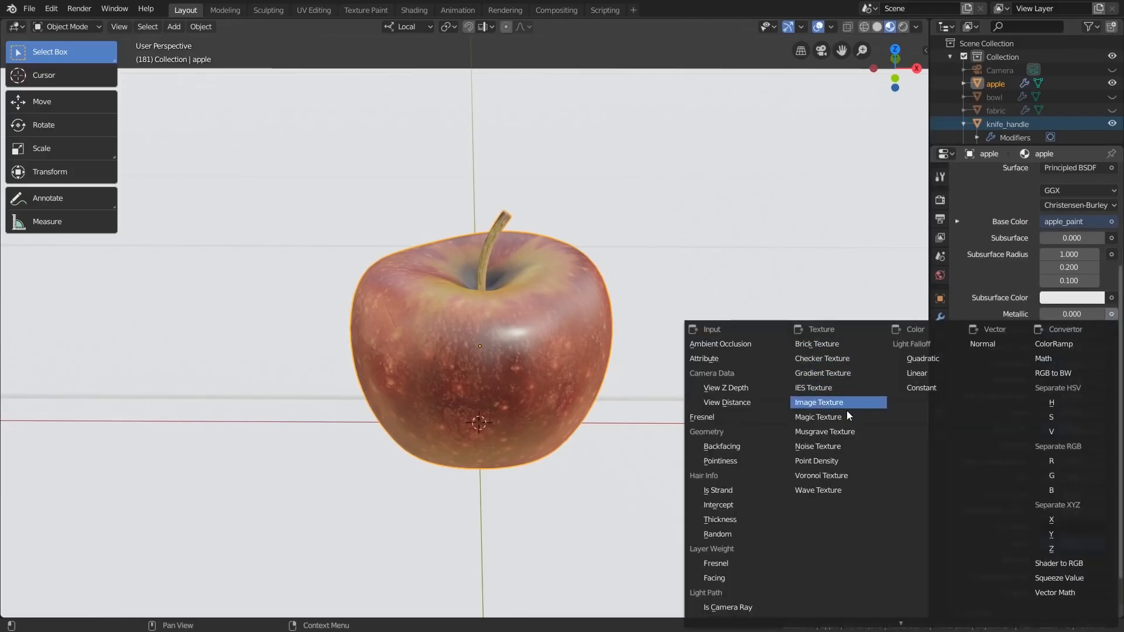
{"action": "left_click", "coordinate": [1111, 238]}
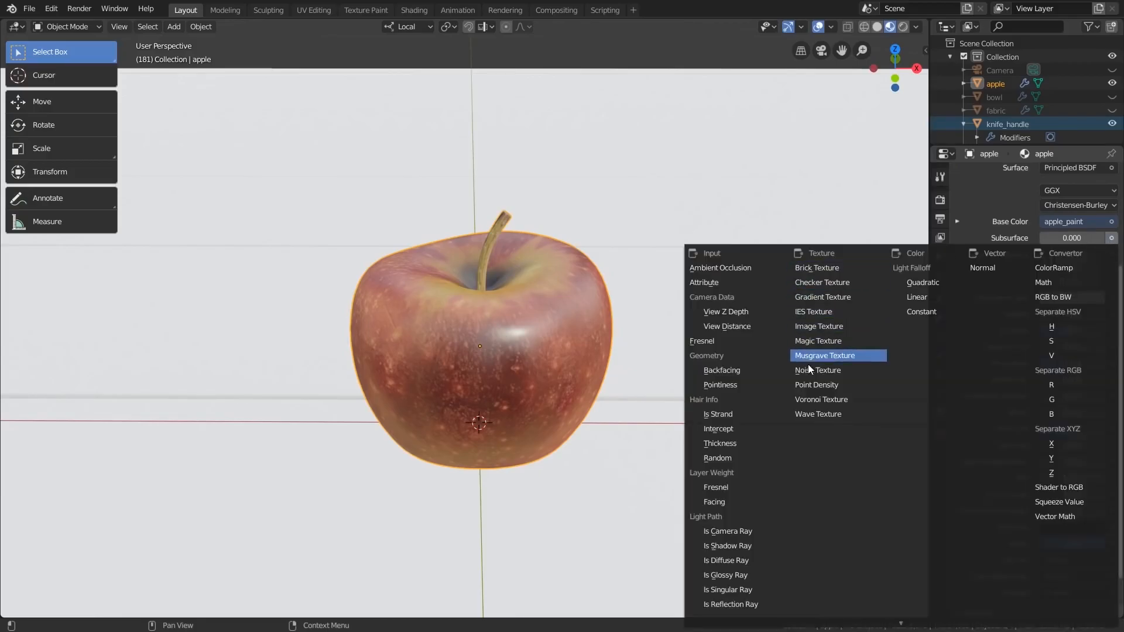
{"action": "scroll", "coordinate": [1067, 243], "scroll_direction": "down", "scroll_amount": 2}
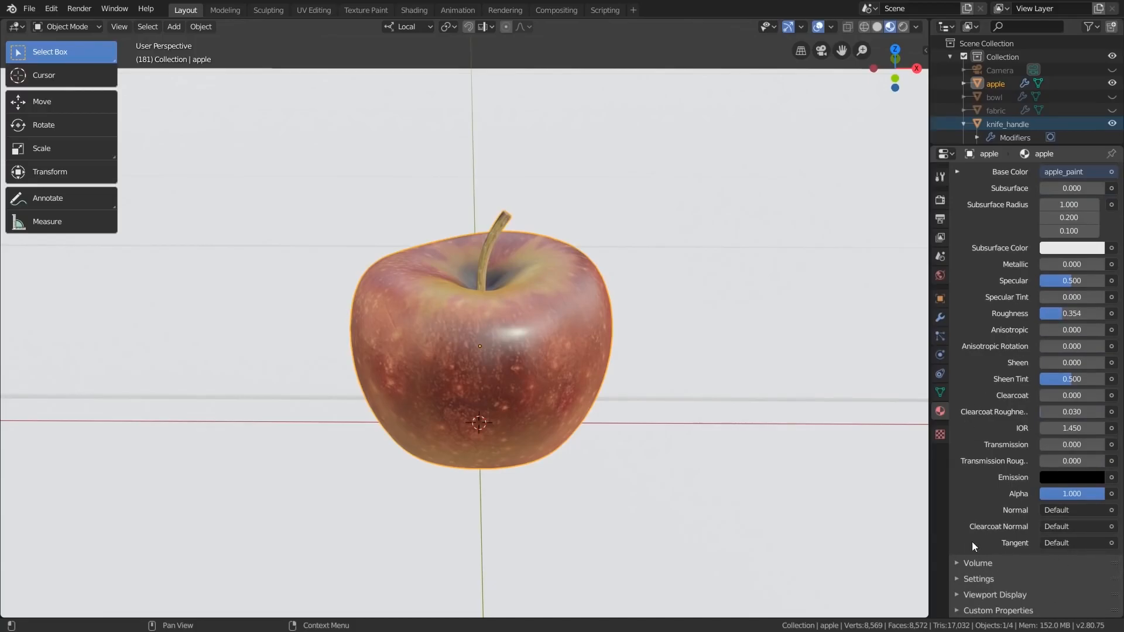
{"action": "scroll", "coordinate": [1049, 544], "scroll_direction": "up", "scroll_amount": 2}
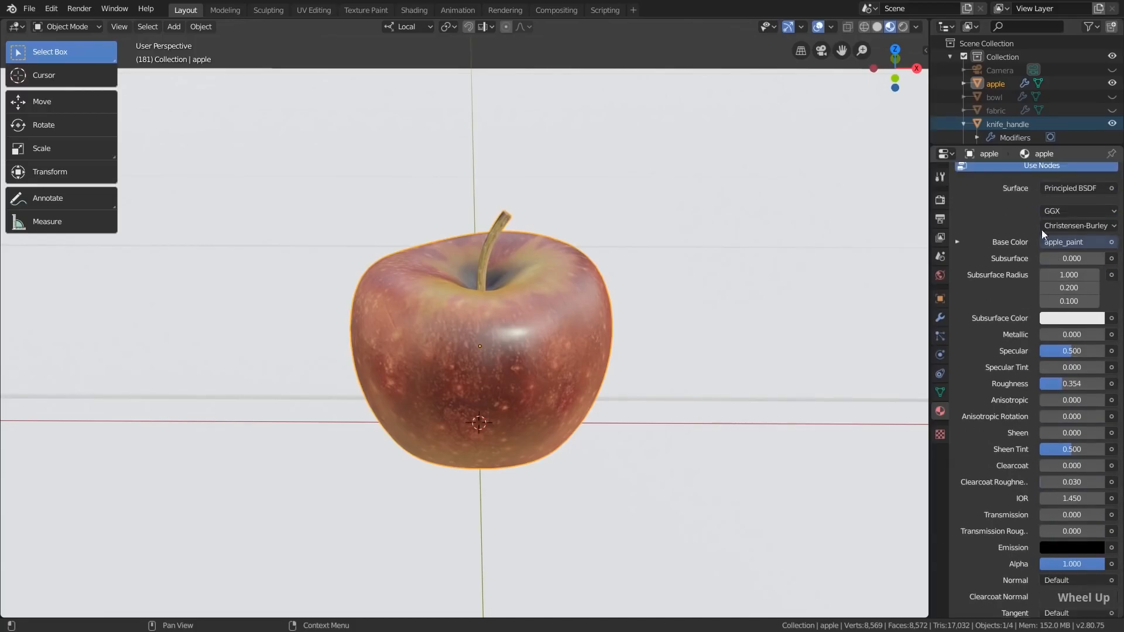
{"action": "scroll", "coordinate": [1010, 377], "scroll_direction": "down", "scroll_amount": 2}
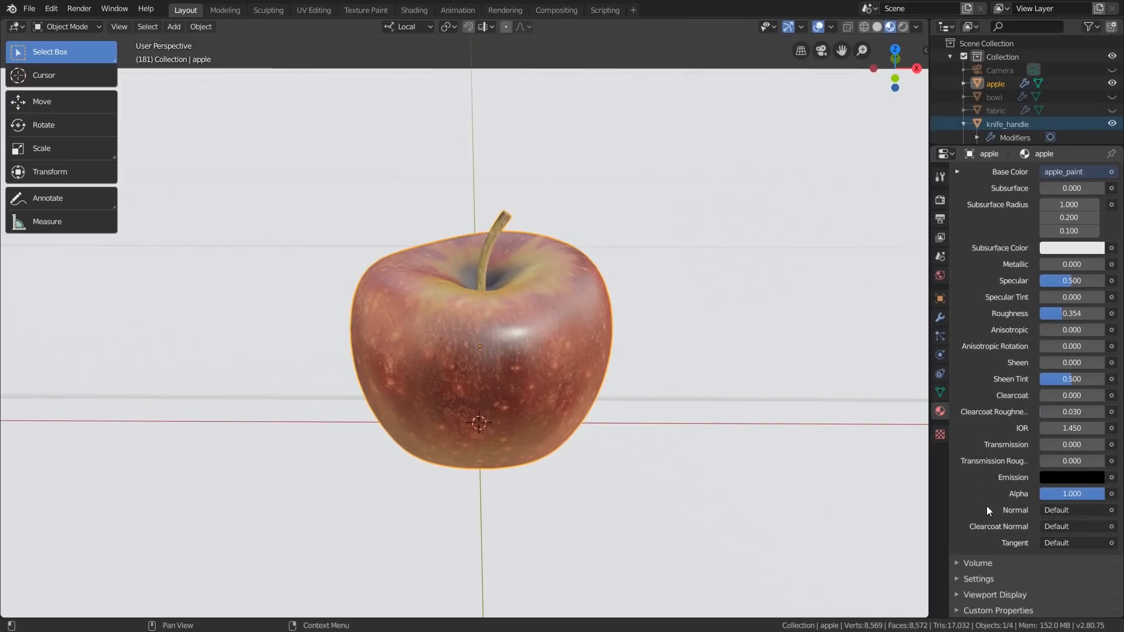
{"action": "scroll", "coordinate": [996, 488], "scroll_direction": "up", "scroll_amount": 4}
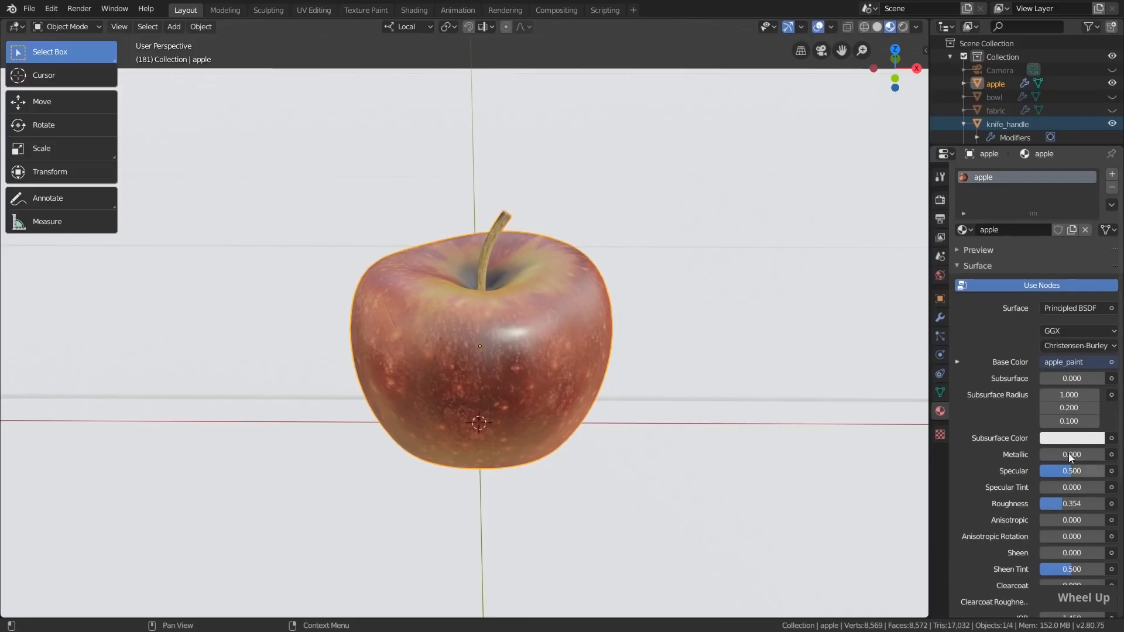
{"action": "scroll", "coordinate": [1085, 356], "scroll_direction": "down", "scroll_amount": 2}
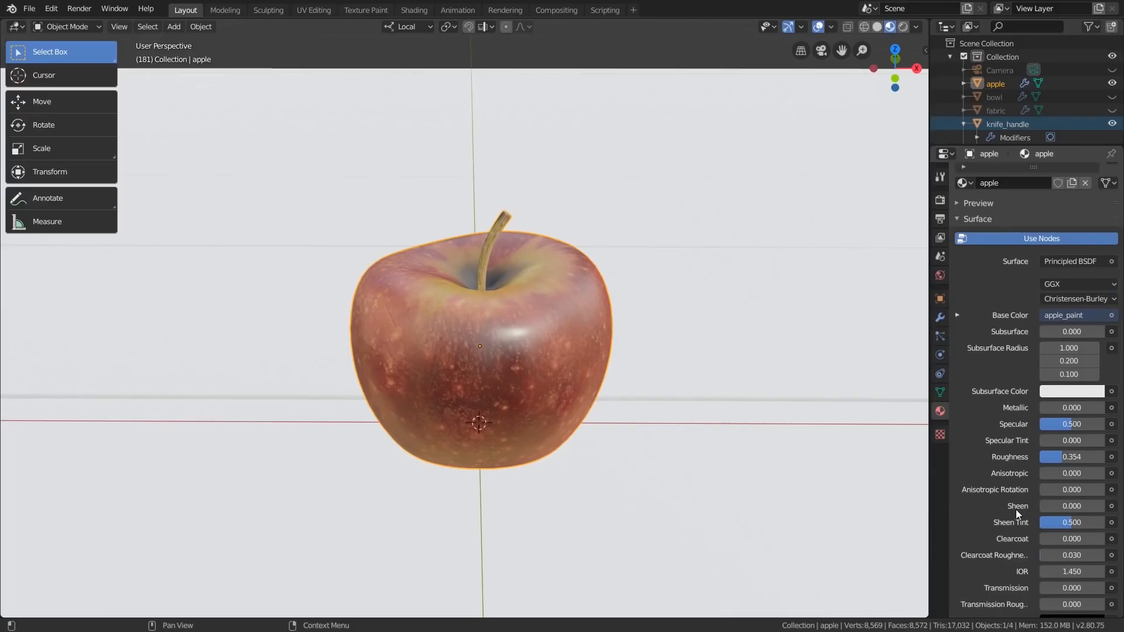
Switch to the Shading workspace and frame the apple closely in its 3D viewport.
{"action": "left_click", "coordinate": [413, 10]}
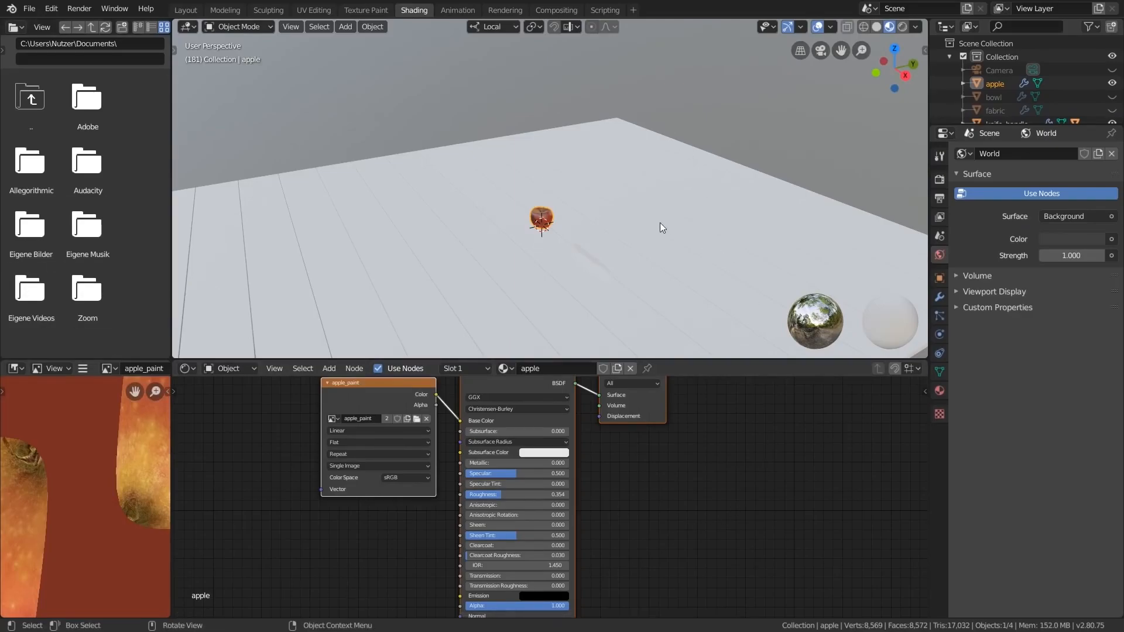
{"action": "scroll", "coordinate": [545, 216], "scroll_direction": "up", "scroll_amount": 6}
{"action": "middle_click_drag", "start_coordinate": [550, 212], "coordinate": [640, 223]}
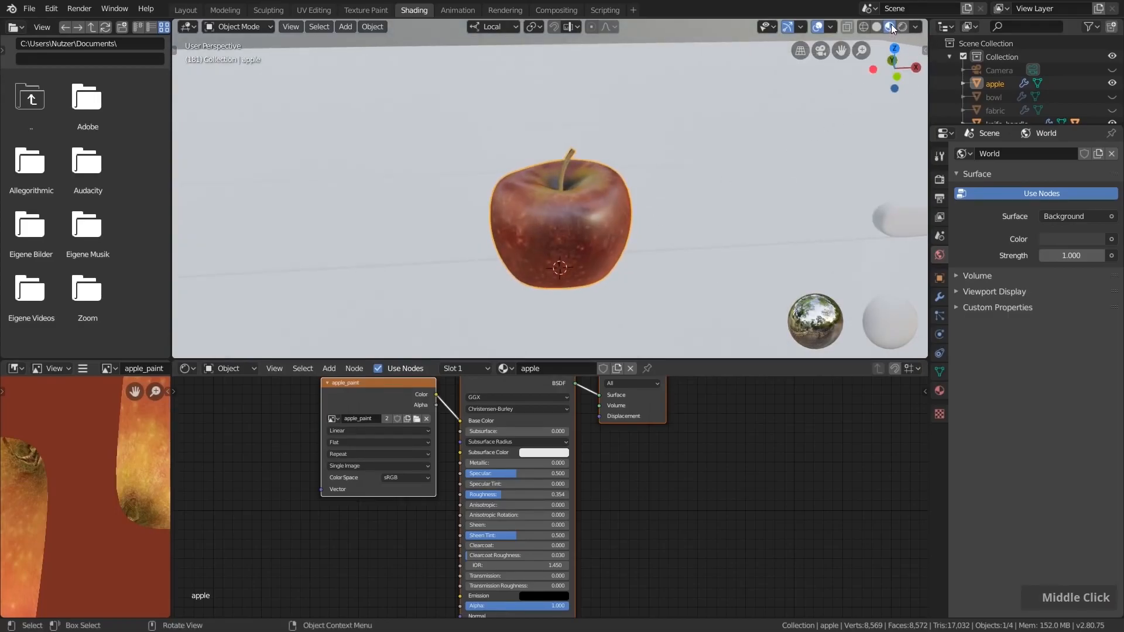
{"action": "middle_click_drag", "start_coordinate": [610, 239], "coordinate": [737, 297]}
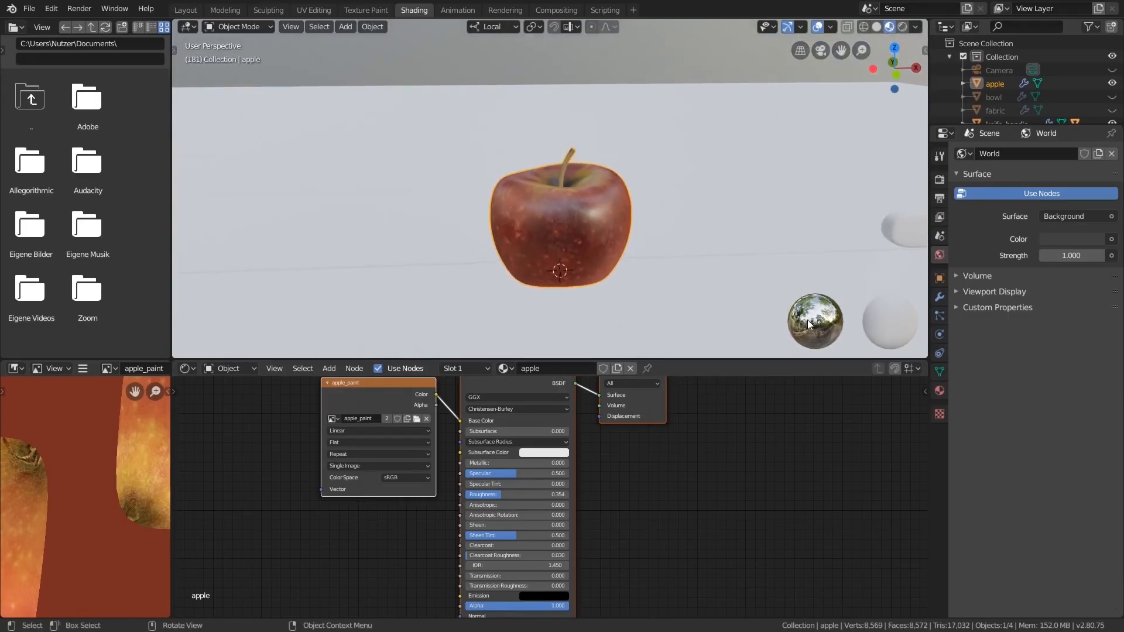
{"action": "mouse_move", "coordinate": [654, 257]}
{"action": "middle_mouse_down"}
{"action": "mouse_move", "coordinate": [503, 250]}
{"action": "mouse_move", "coordinate": [598, 250]}
{"action": "middle_mouse_up"}
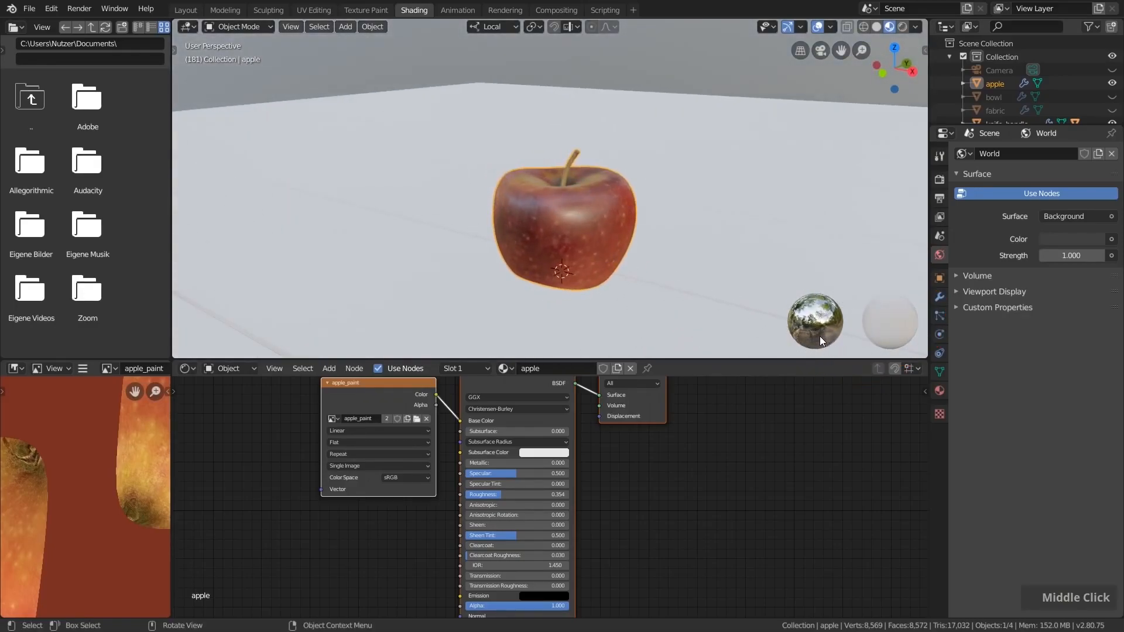
{"action": "mouse_move", "coordinate": [637, 241]}
{"action": "middle_mouse_down"}
{"action": "mouse_move", "coordinate": [413, 237]}
{"action": "mouse_move", "coordinate": [618, 233]}
{"action": "middle_mouse_up"}
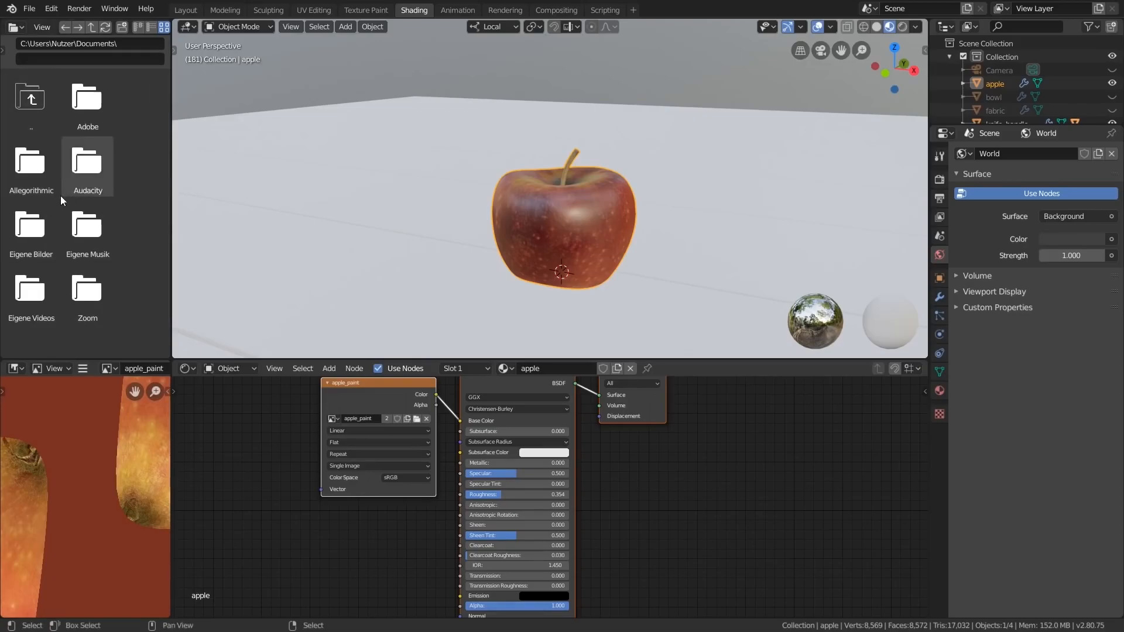
Join the file browser area into the 3D viewport to remove the file browser.
{"action": "right_click", "coordinate": [173, 182]}
{"action": "left_click", "coordinate": [131, 179]}
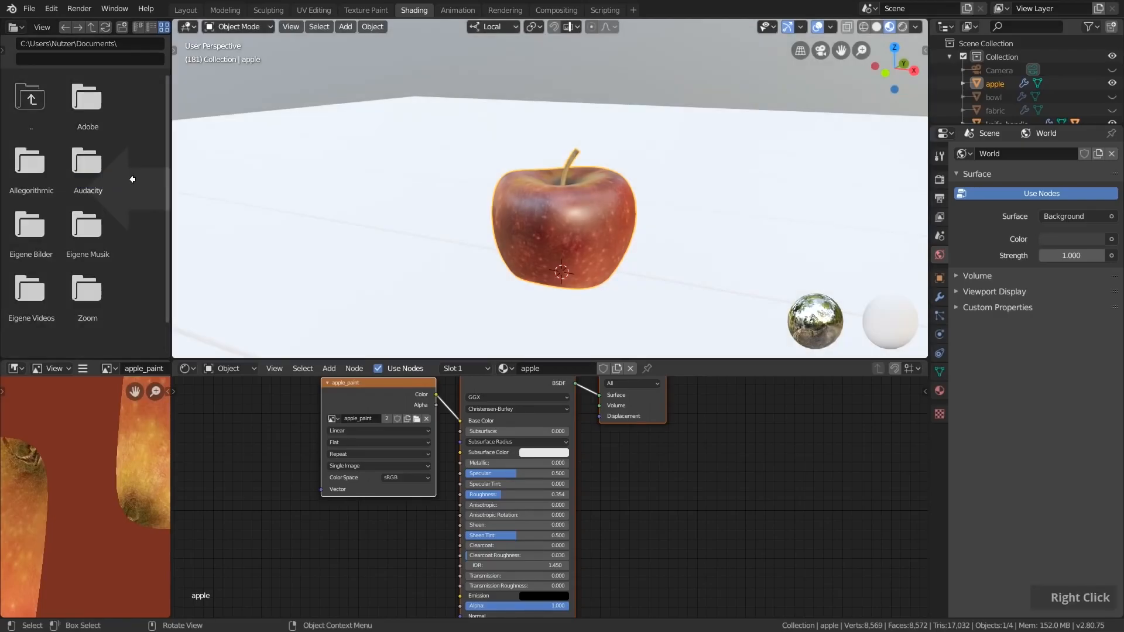
{"action": "left_click", "coordinate": [73, 174]}
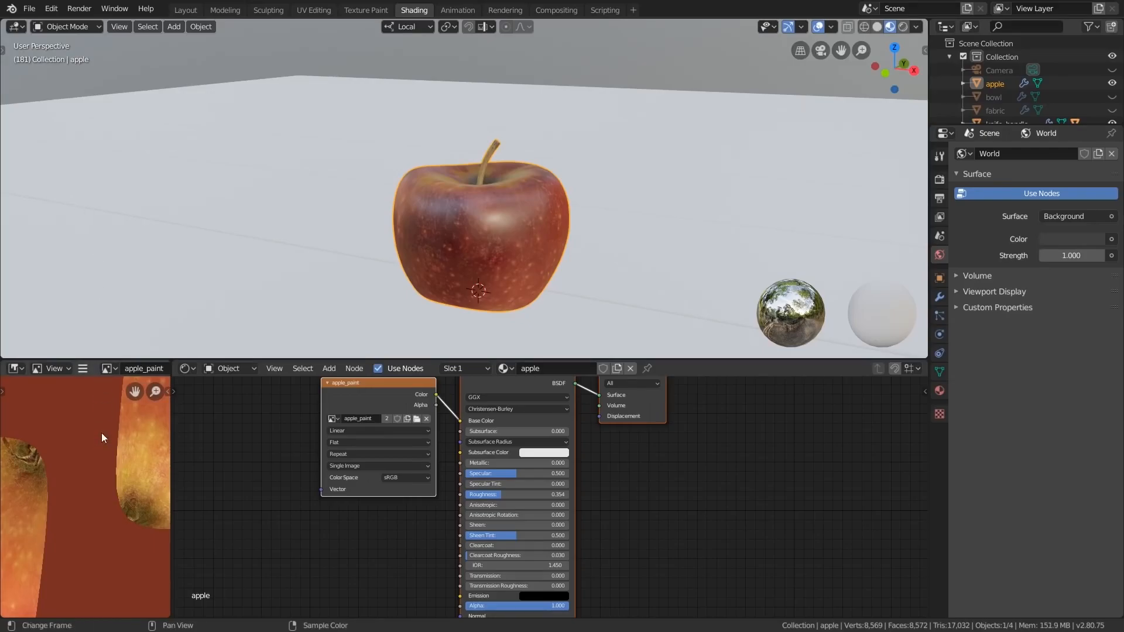
View the whole apple_paint image, and join the image editor area into the node editor to remove the image editor.
{"action": "scroll", "coordinate": [95, 465], "scroll_direction": "down", "scroll_amount": 5}
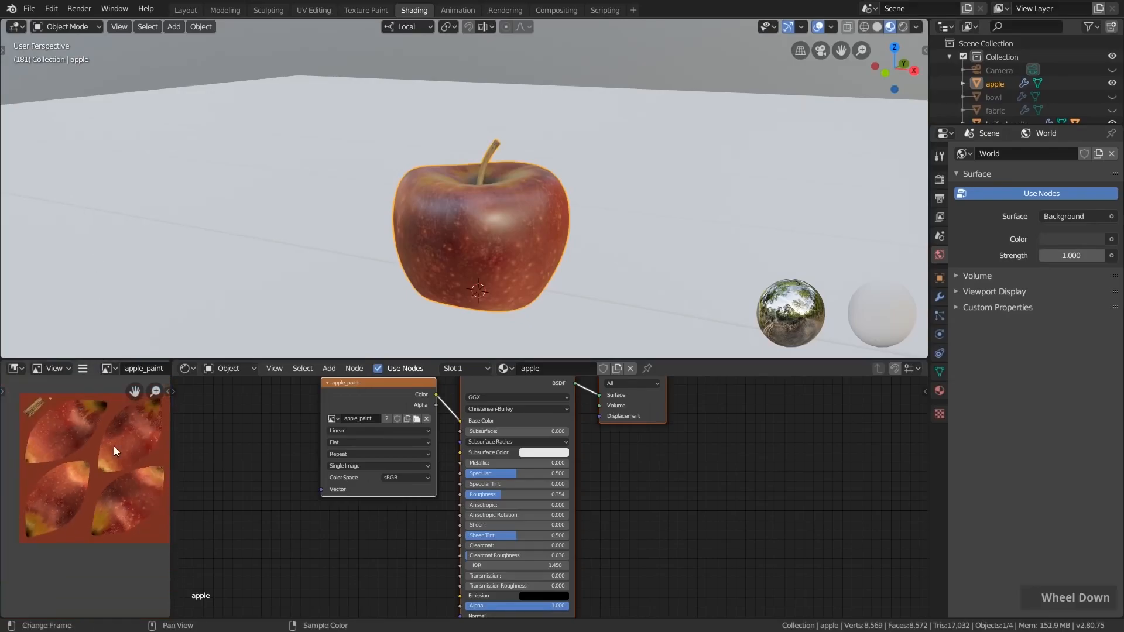
{"action": "middle_click_drag", "start_coordinate": [106, 454], "coordinate": [105, 458]}
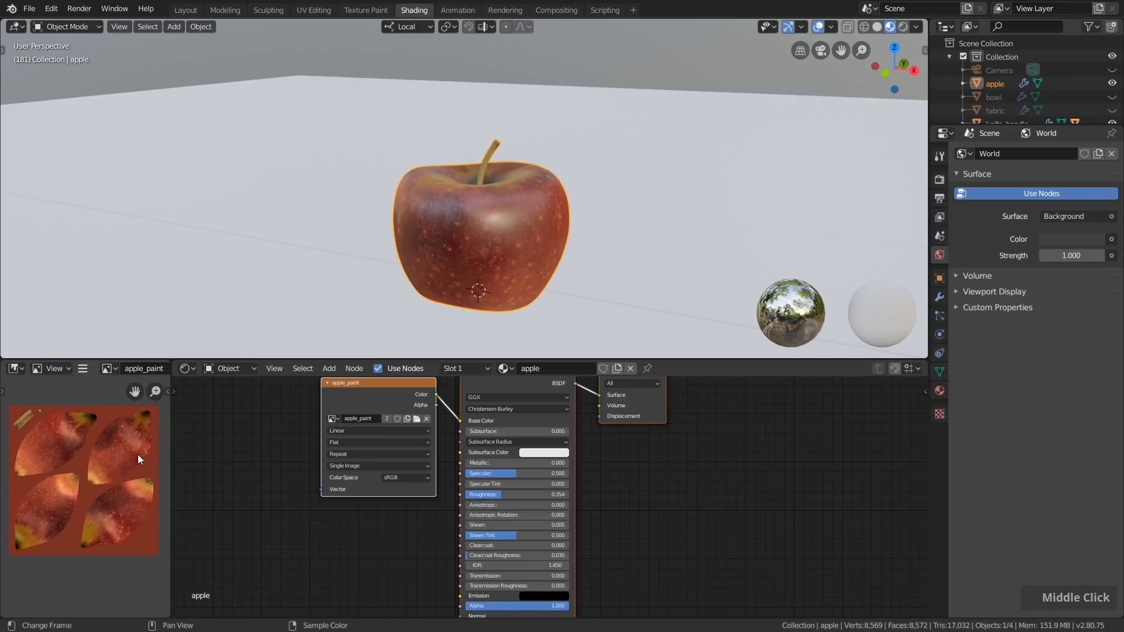
{"action": "right_click", "coordinate": [170, 454]}
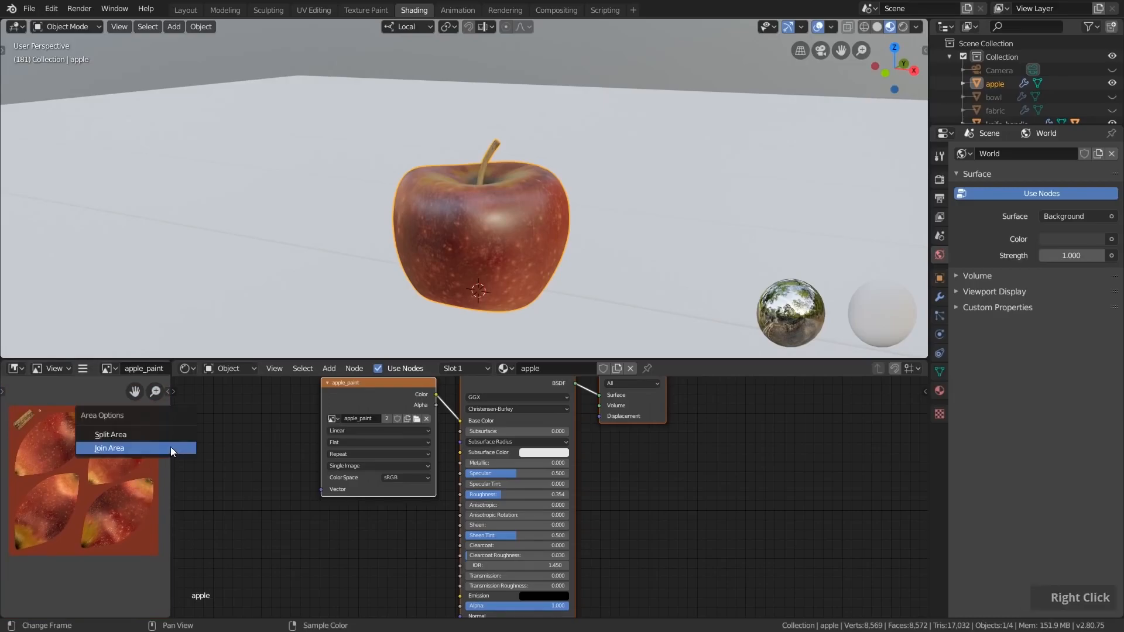
{"action": "left_click", "coordinate": [170, 447]}
{"action": "left_click", "coordinate": [106, 458]}
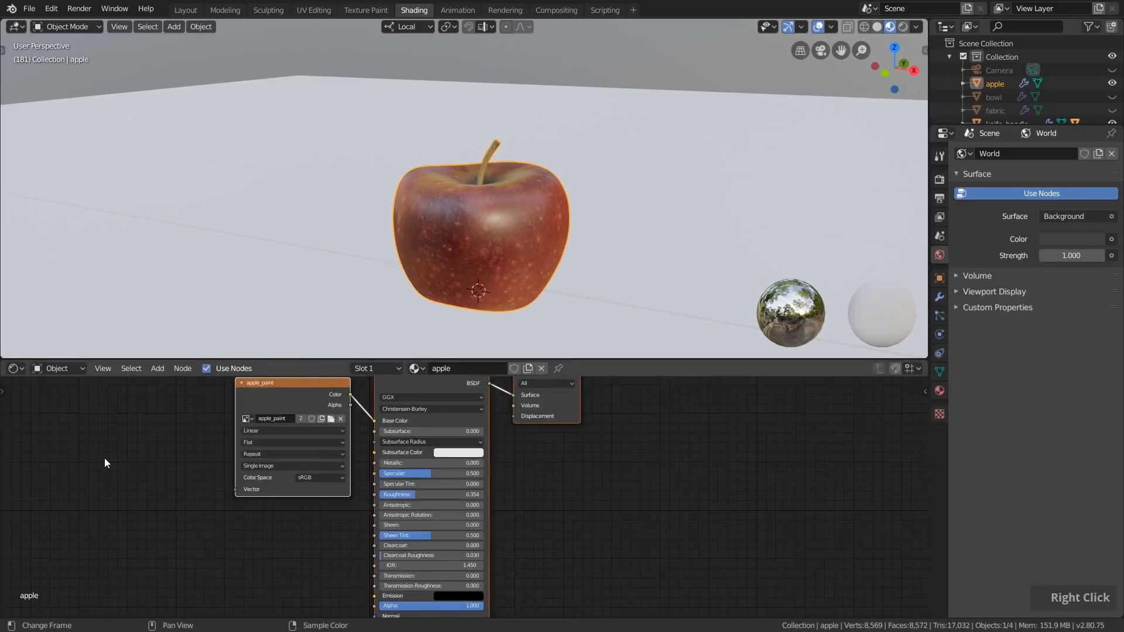
Enlarge the node editor area so the full apple material node tree fits, and choose Shader Editor as its editor type.
{"action": "left_click_drag", "start_coordinate": [433, 359], "coordinate": [434, 293]}
{"action": "scroll", "coordinate": [281, 439], "scroll_direction": "down", "scroll_amount": 2}
{"action": "middle_click_drag", "start_coordinate": [281, 439], "coordinate": [343, 441]}
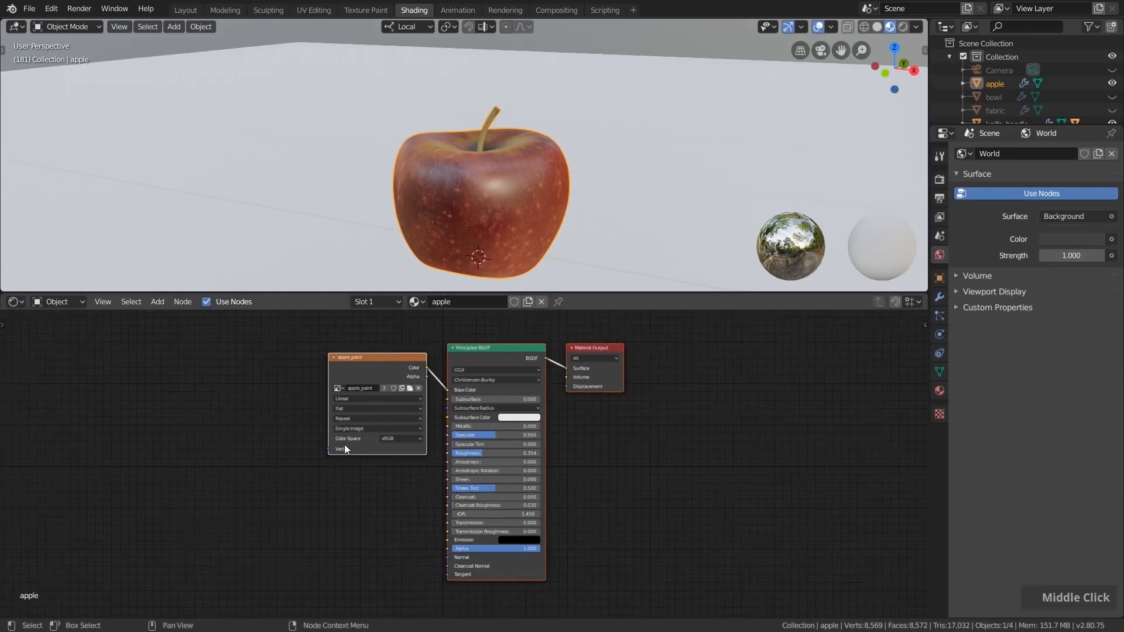
{"action": "left_click", "coordinate": [15, 301]}
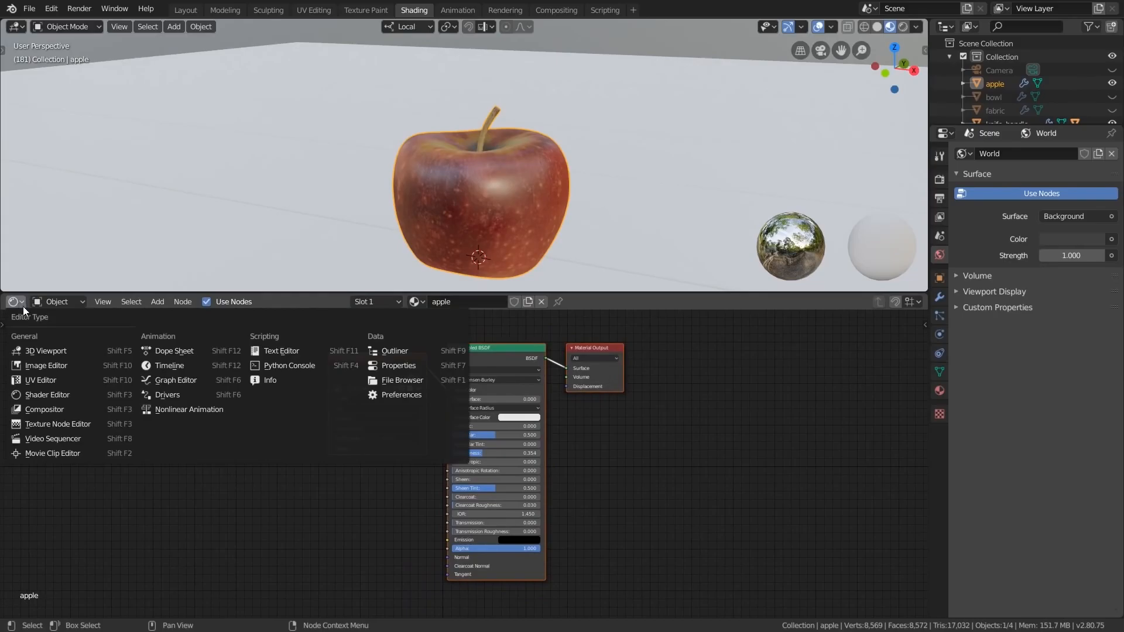
{"action": "left_click", "coordinate": [56, 394]}
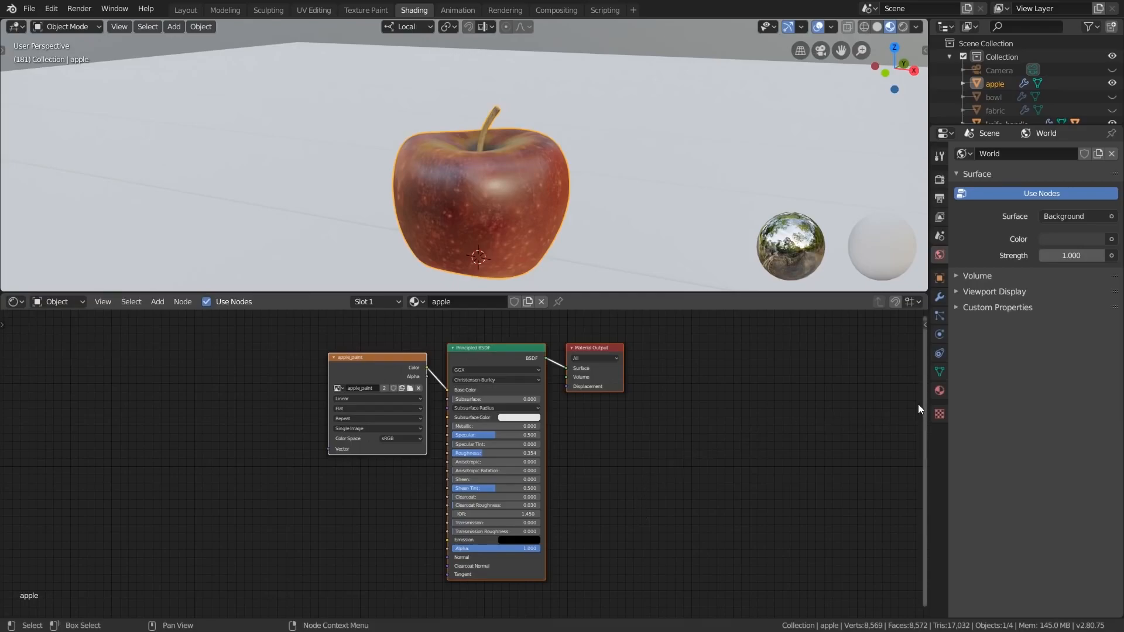
Show the apple's material properties beside the node tree and set Roughness to 0.372.
{"action": "left_click", "coordinate": [938, 390]}
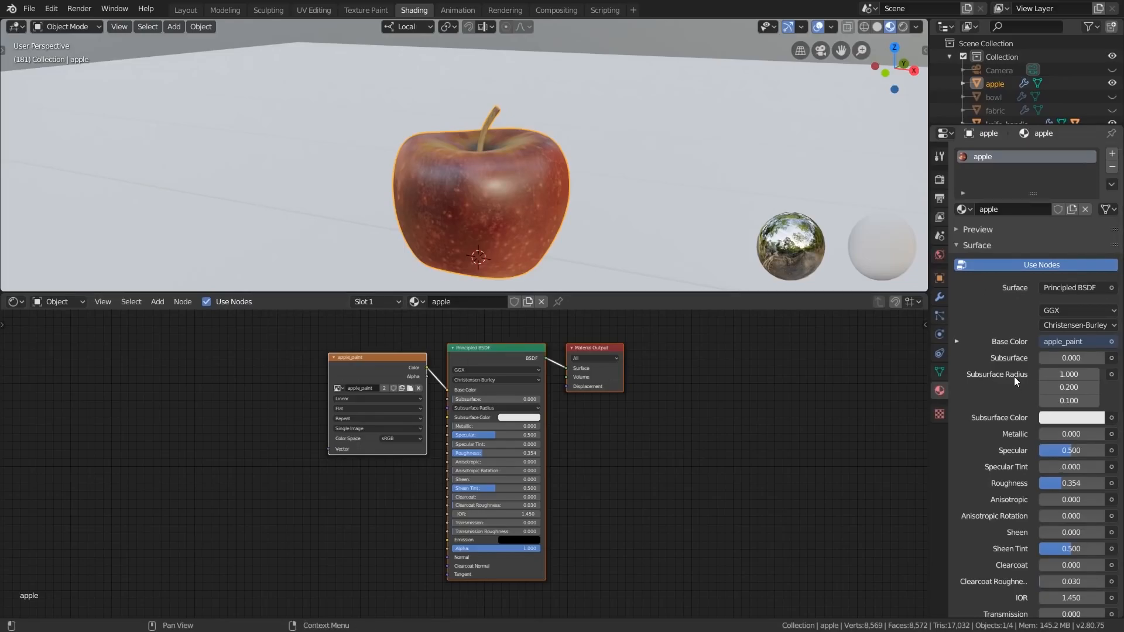
{"action": "mouse_move", "coordinate": [1052, 483]}
{"action": "left_mouse_down"}
{"action": "mouse_move", "coordinate": [1031, 482]}
{"action": "mouse_move", "coordinate": [1089, 482]}
{"action": "mouse_move", "coordinate": [1059, 482]}
{"action": "left_mouse_up"}
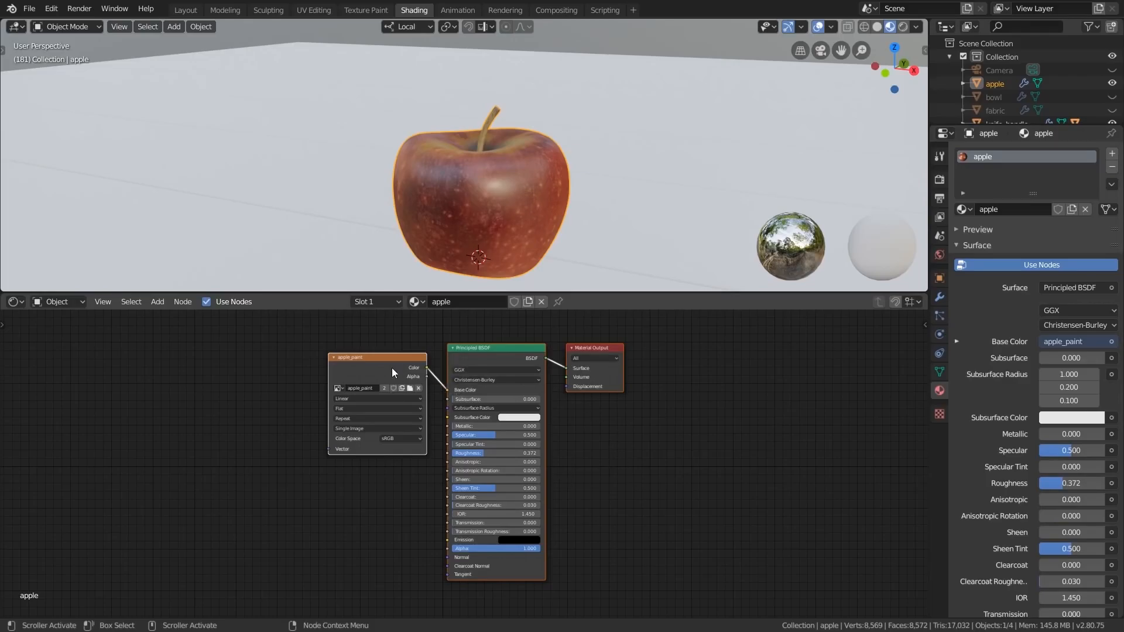
Spread out the apple's node tree by moving the apple_paint and Principled BSDF nodes so the links between nodes are clear.
{"action": "middle_click_drag", "start_coordinate": [404, 356], "coordinate": [413, 352]}
{"action": "left_click", "coordinate": [266, 372]}
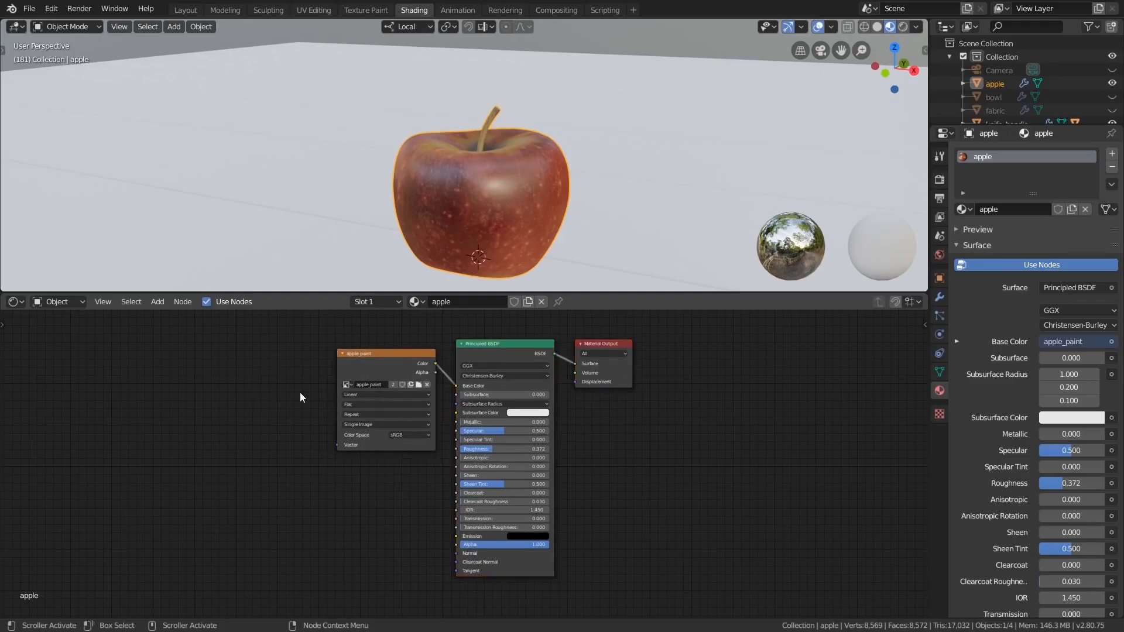
{"action": "left_click_drag", "start_coordinate": [375, 373], "coordinate": [261, 383]}
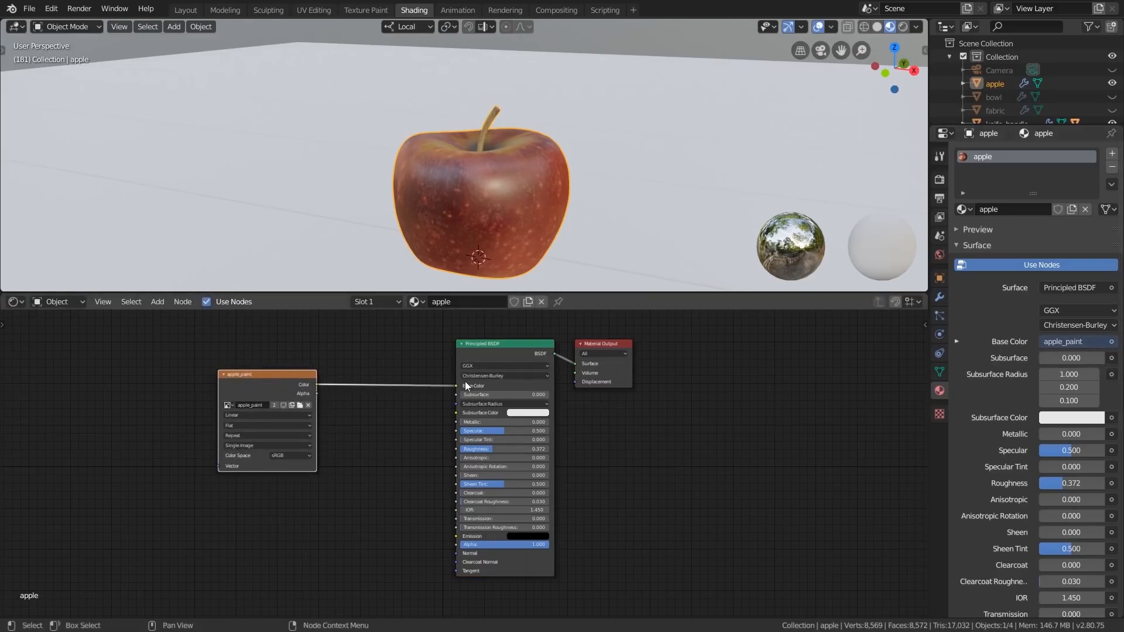
{"action": "scroll", "coordinate": [315, 405], "scroll_direction": "up", "scroll_amount": 2}
{"action": "mouse_move", "coordinate": [270, 386]}
{"action": "left_mouse_down"}
{"action": "mouse_move", "coordinate": [246, 384]}
{"action": "mouse_move", "coordinate": [263, 382]}
{"action": "left_mouse_up"}
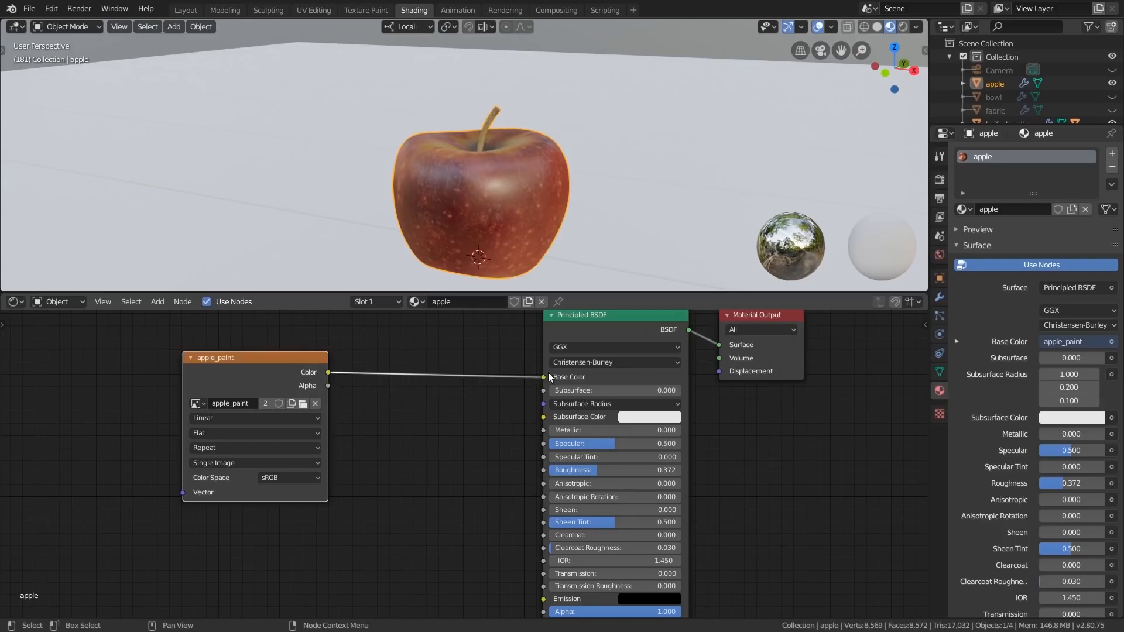
{"action": "middle_click_drag", "start_coordinate": [510, 346], "coordinate": [485, 368]}
{"action": "left_click_drag", "start_coordinate": [555, 359], "coordinate": [490, 349]}
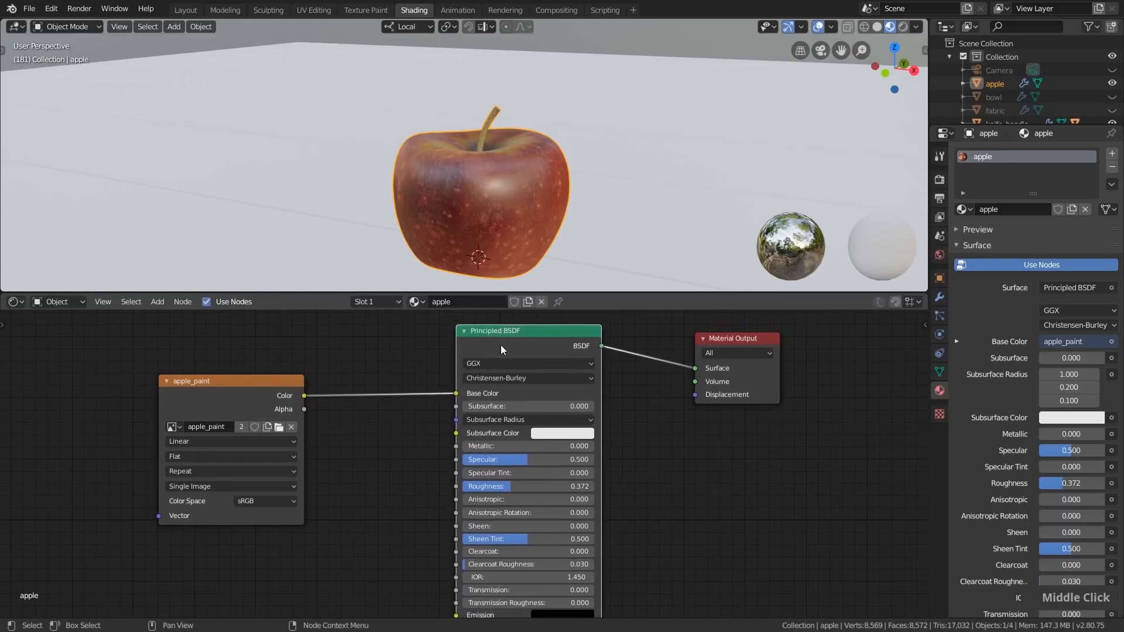
{"action": "scroll", "coordinate": [502, 349], "scroll_direction": "down", "scroll_amount": 2}
{"action": "mouse_move", "coordinate": [244, 378]}
{"action": "left_mouse_down"}
{"action": "mouse_move", "coordinate": [247, 399]}
{"action": "mouse_move", "coordinate": [262, 387]}
{"action": "left_mouse_up"}
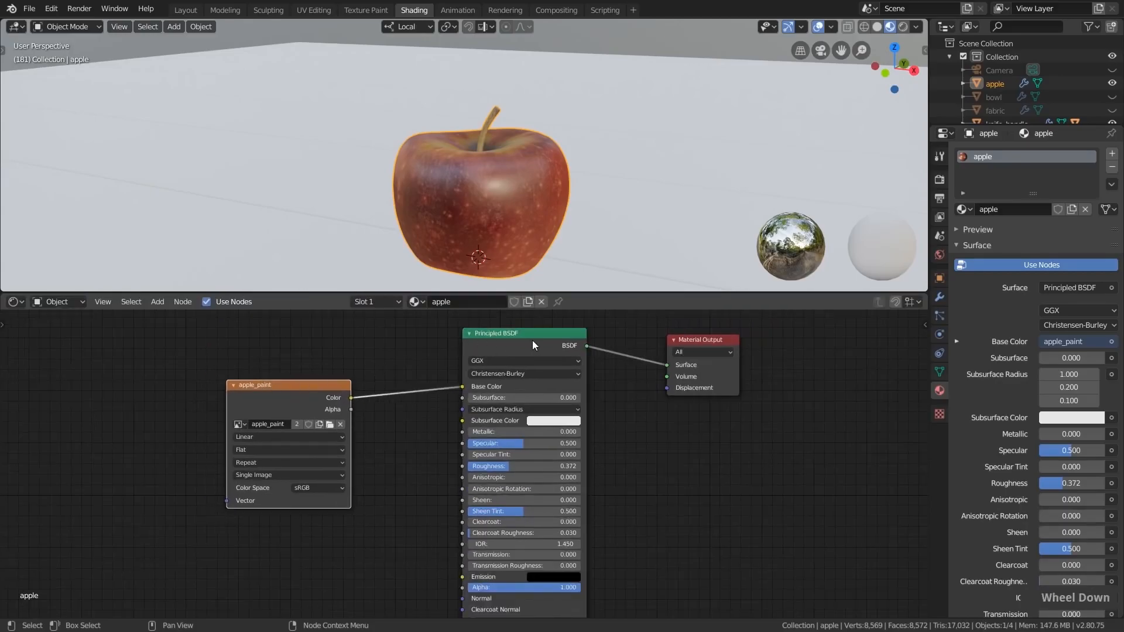
Move the Material Output node slightly lower beside the Principled BSDF node in the apple's node tree.
{"action": "scroll", "coordinate": [509, 354], "scroll_direction": "up", "scroll_amount": 2}
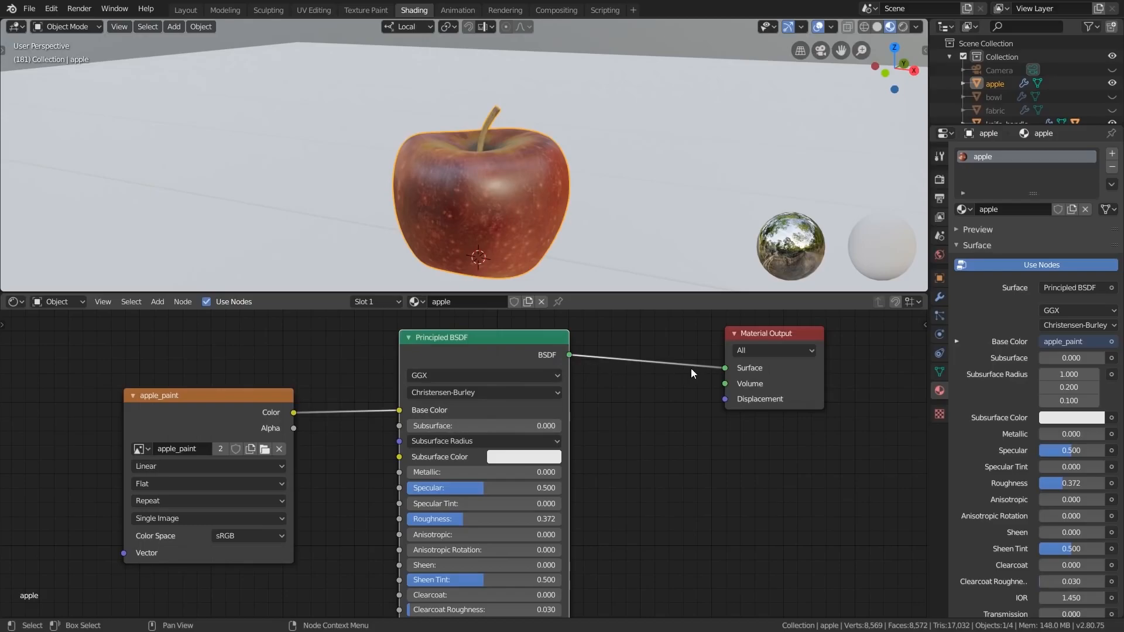
{"action": "left_click_drag", "start_coordinate": [779, 337], "coordinate": [782, 350]}
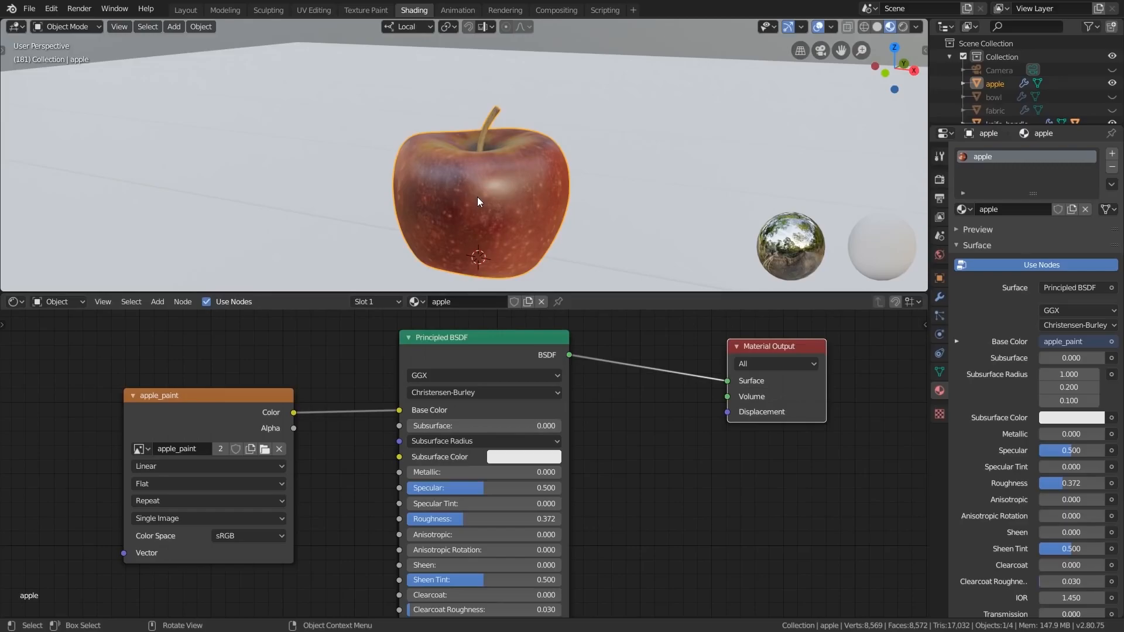
{"action": "scroll", "coordinate": [473, 431], "scroll_direction": "down", "scroll_amount": 3}
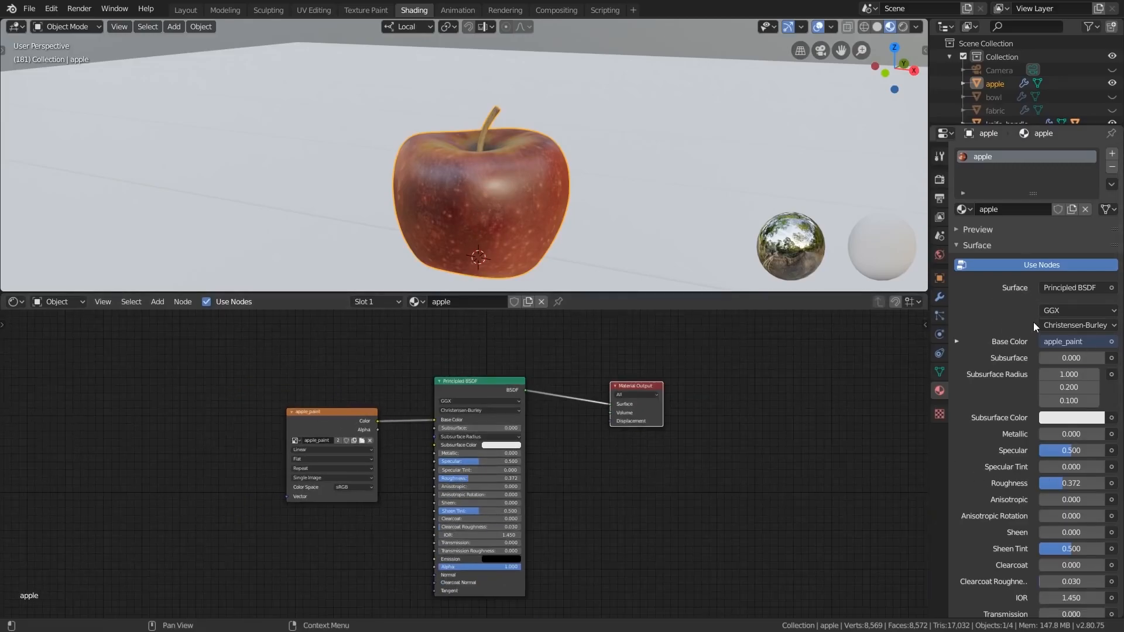
Select the wood plane to check its material, and reselect the apple to bring back its node tree.
{"action": "left_click", "coordinate": [641, 156]}
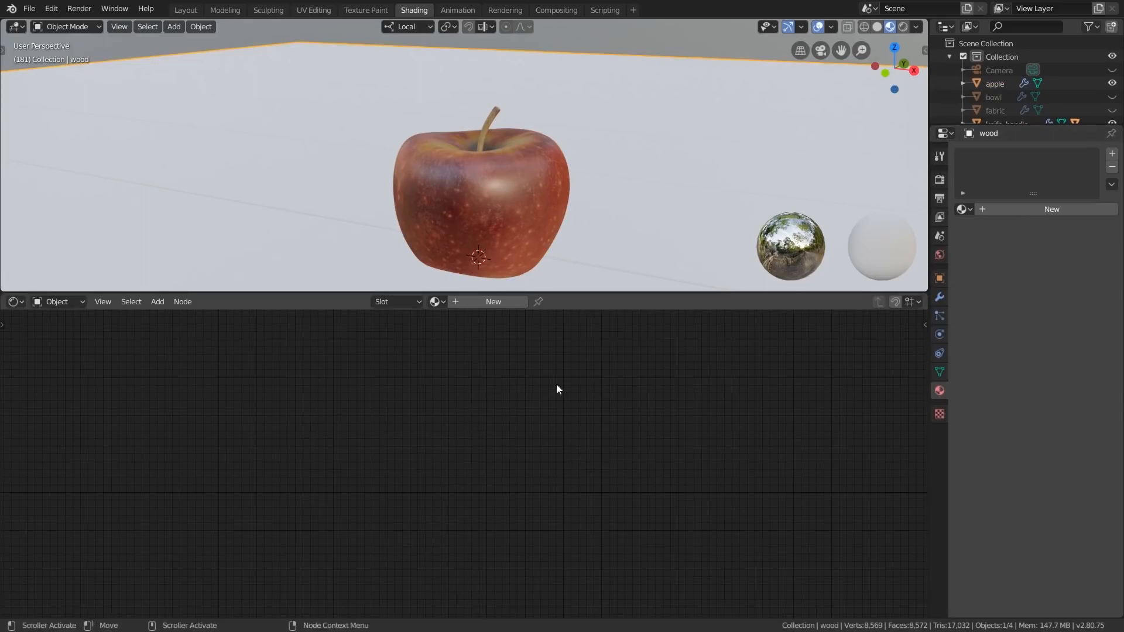
{"action": "left_click", "coordinate": [485, 200]}
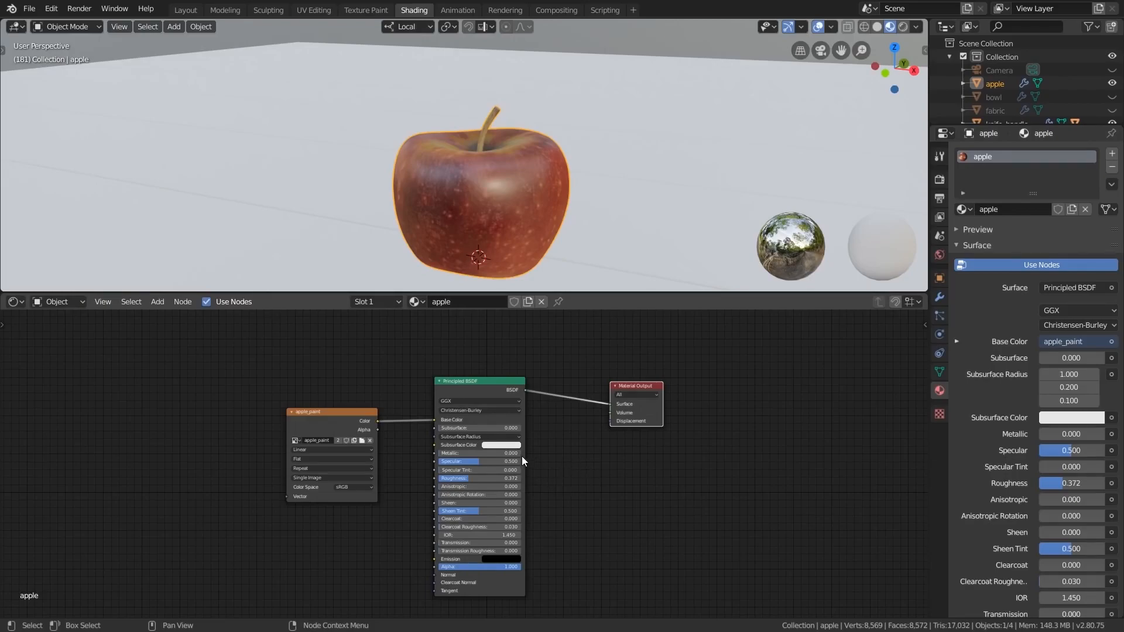
{"action": "middle_click_drag", "start_coordinate": [315, 497], "coordinate": [446, 511]}
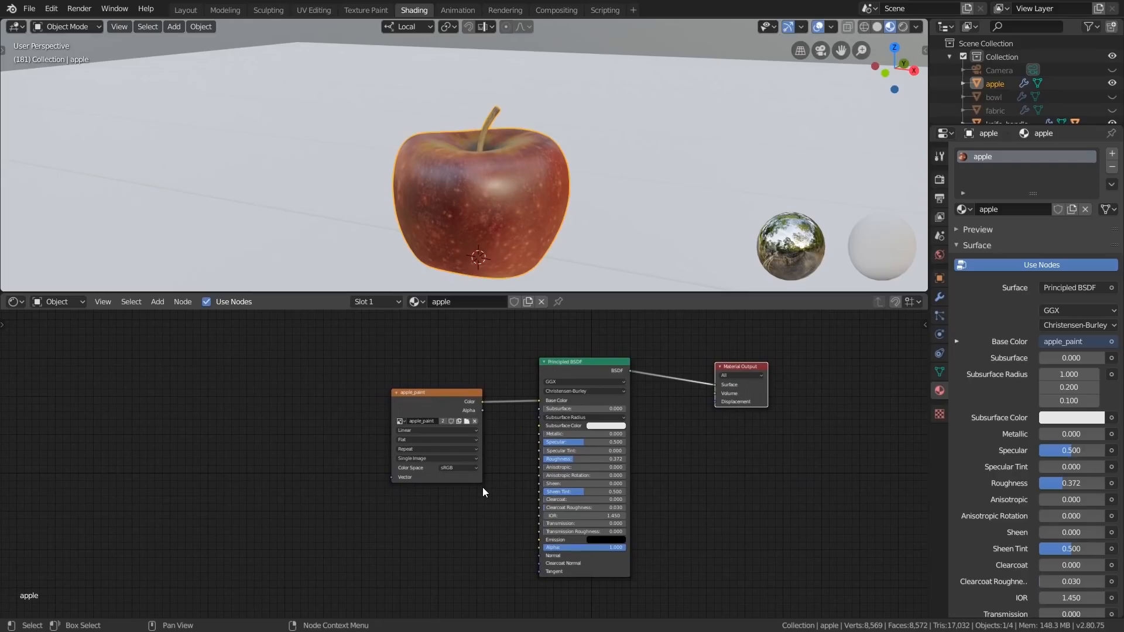
Expand the Base Color's apple_paint image settings in the material properties and compare the parameters with the node tree.
{"action": "left_click", "coordinate": [956, 342]}
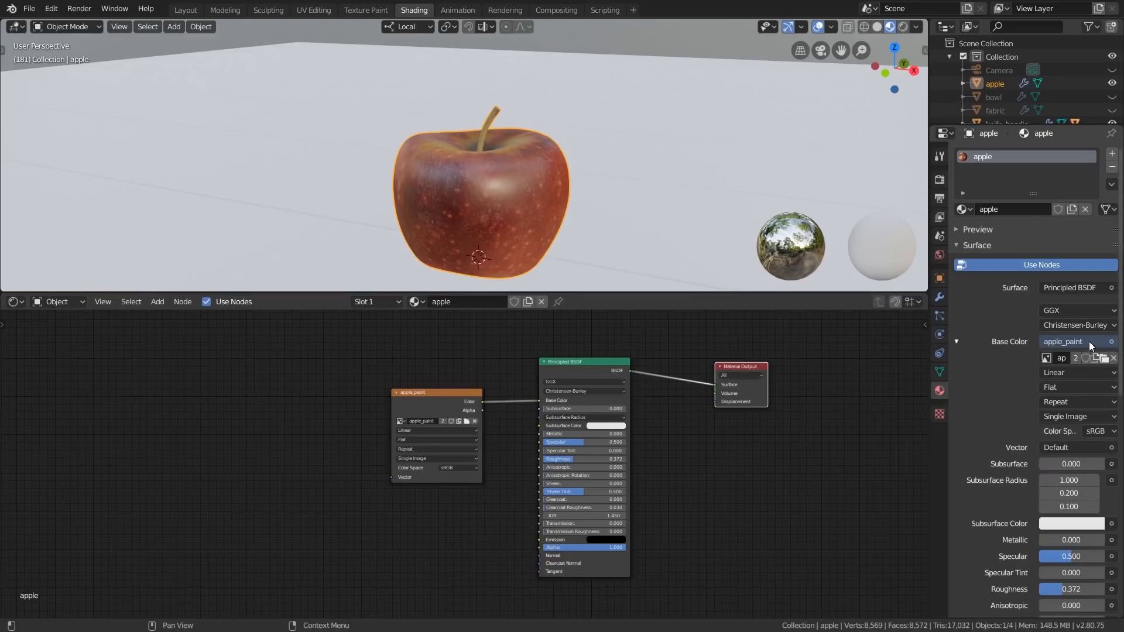
{"action": "scroll", "coordinate": [1062, 284], "scroll_direction": "down", "scroll_amount": 10}
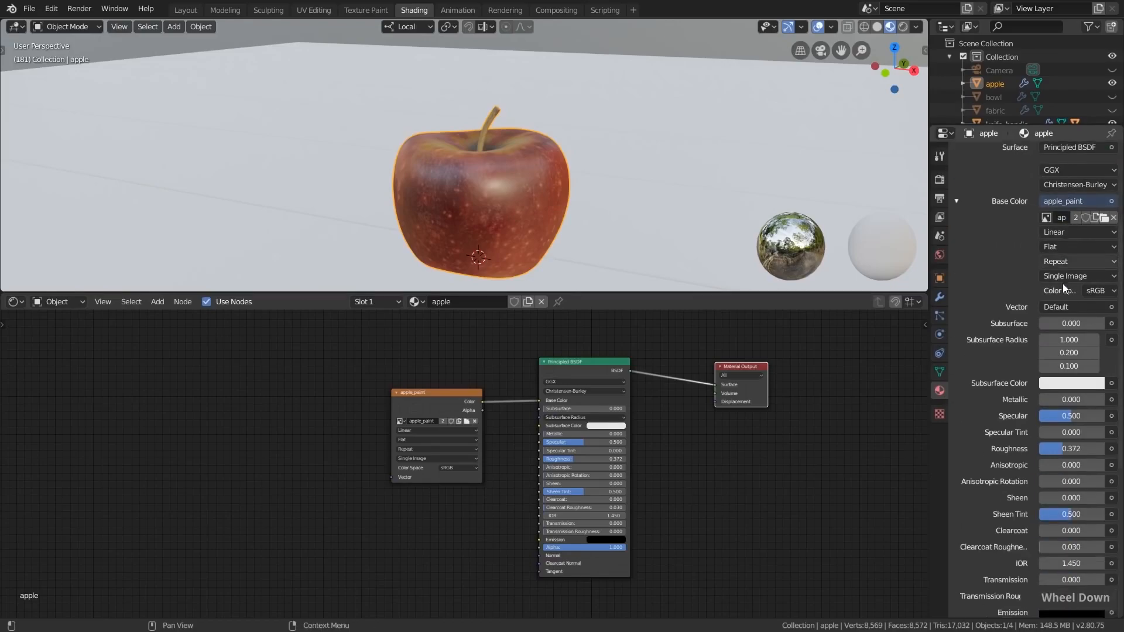
{"action": "scroll", "coordinate": [1054, 472], "scroll_direction": "up", "scroll_amount": 6}
{"action": "scroll", "coordinate": [1055, 472], "scroll_direction": "up", "scroll_amount": 4}
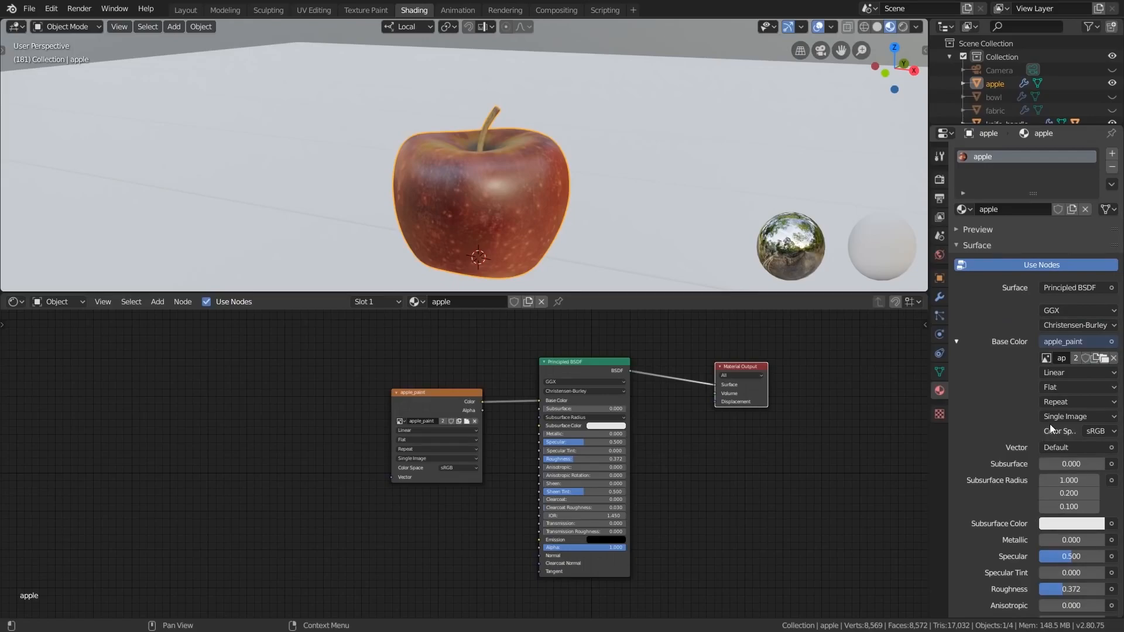
Move the apple_paint node farther away from the Principled BSDF node, leaving a long link between them.
{"action": "left_click_drag", "start_coordinate": [434, 406], "coordinate": [374, 393]}
{"action": "scroll", "coordinate": [328, 388], "scroll_direction": "up", "scroll_amount": 5}
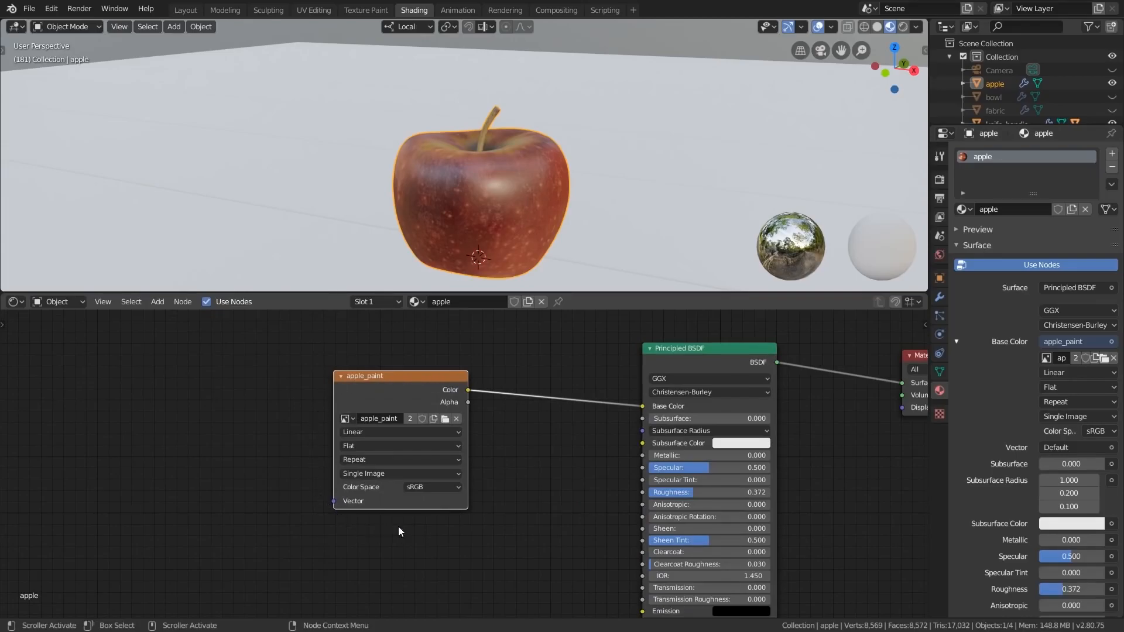
{"action": "left_click_drag", "start_coordinate": [407, 402], "coordinate": [379, 418]}
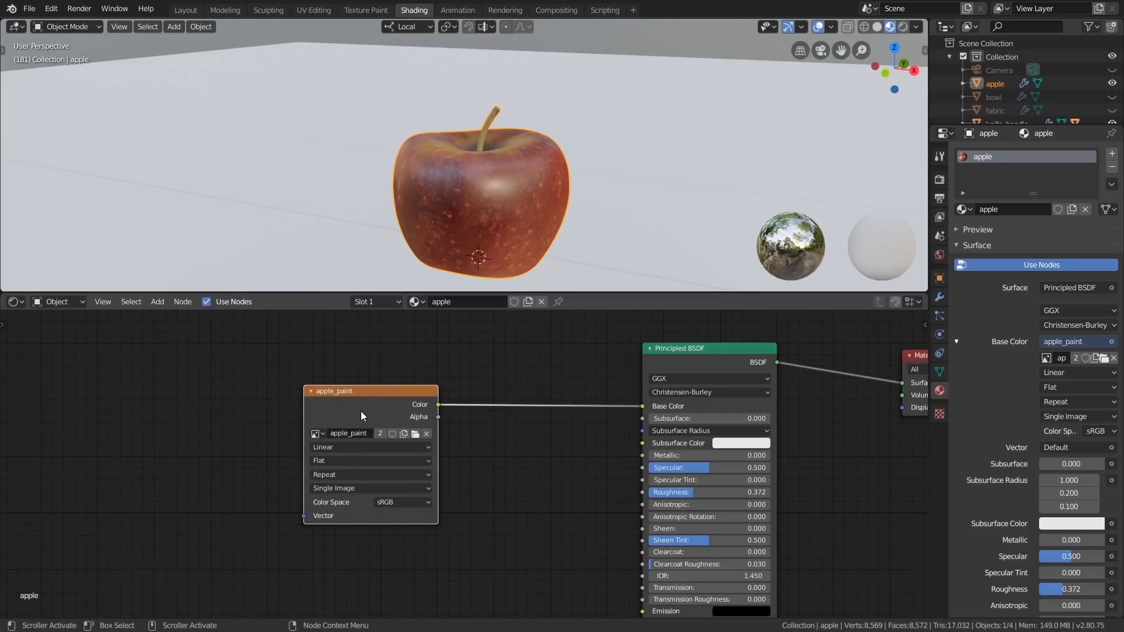
{"action": "scroll", "coordinate": [360, 411], "scroll_direction": "down", "scroll_amount": 2}
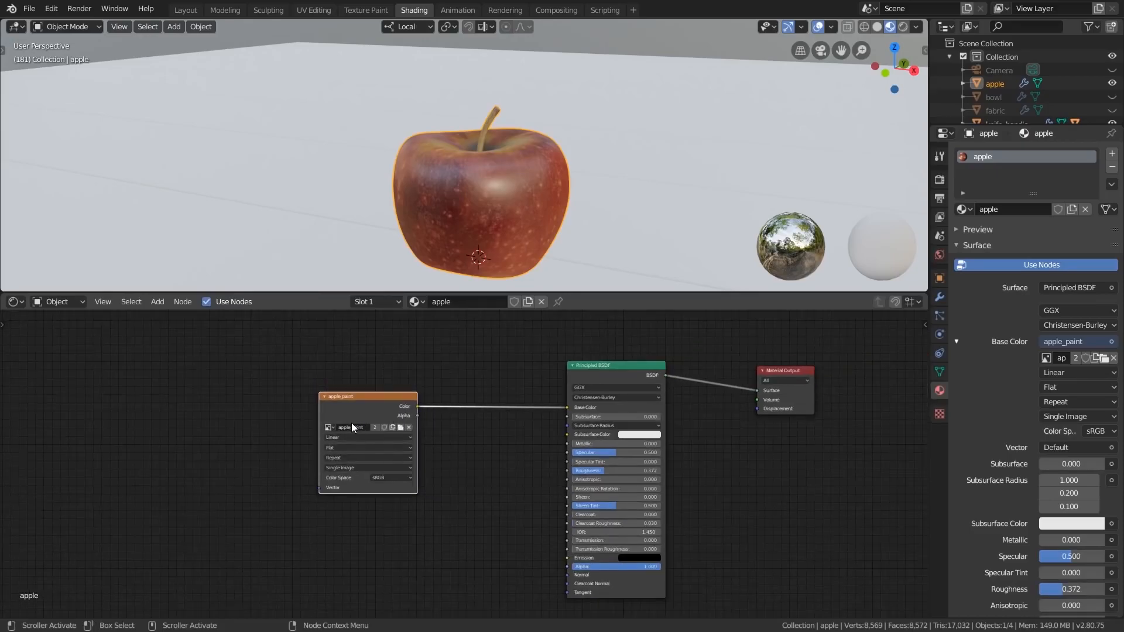
{"action": "scroll", "coordinate": [531, 431], "scroll_direction": "up", "scroll_amount": 2}
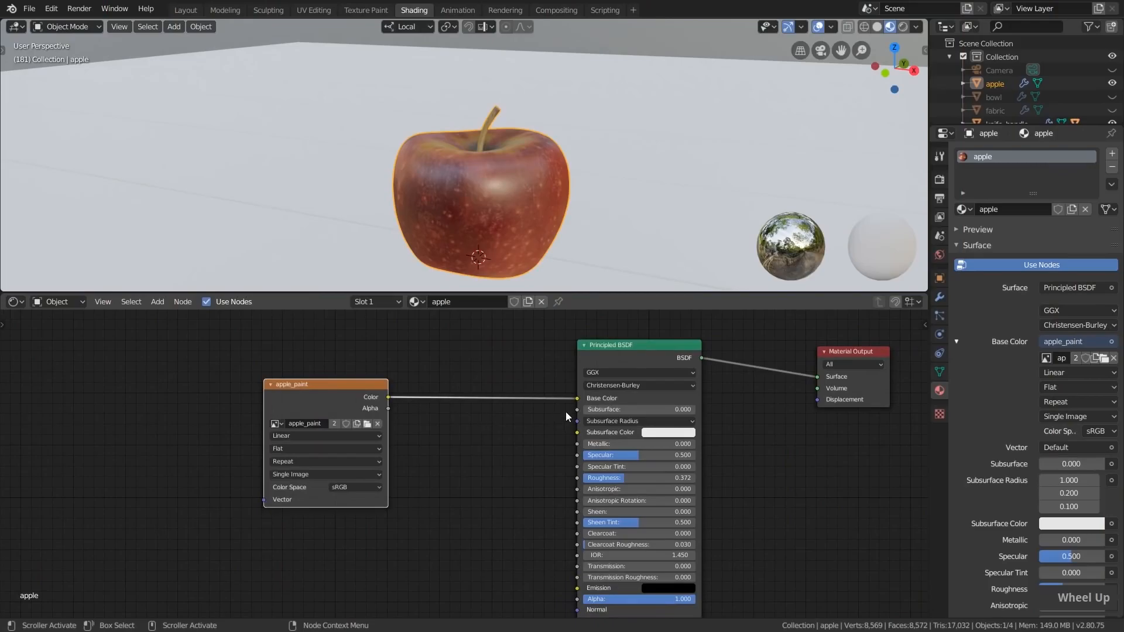
Disconnect apple_paint from the Principled BSDF's Base Color input, and link its Color output to Base Color again.
{"action": "left_click", "coordinate": [577, 398]}
{"action": "left_click_drag", "start_coordinate": [576, 398], "coordinate": [504, 398]}
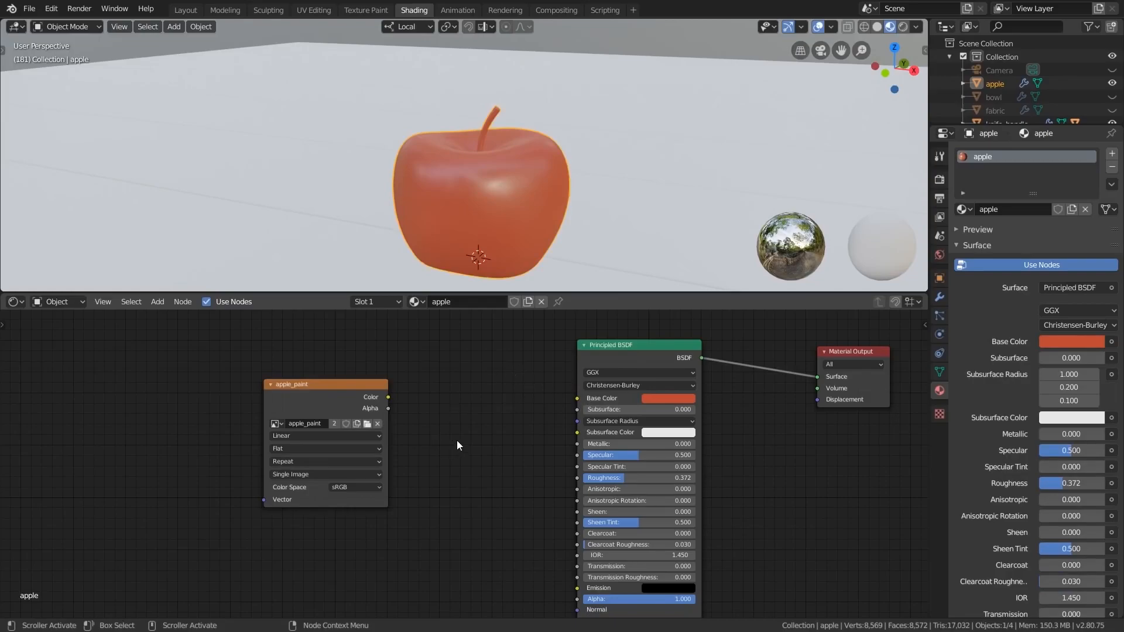
{"action": "left_click_drag", "start_coordinate": [308, 398], "coordinate": [306, 404]}
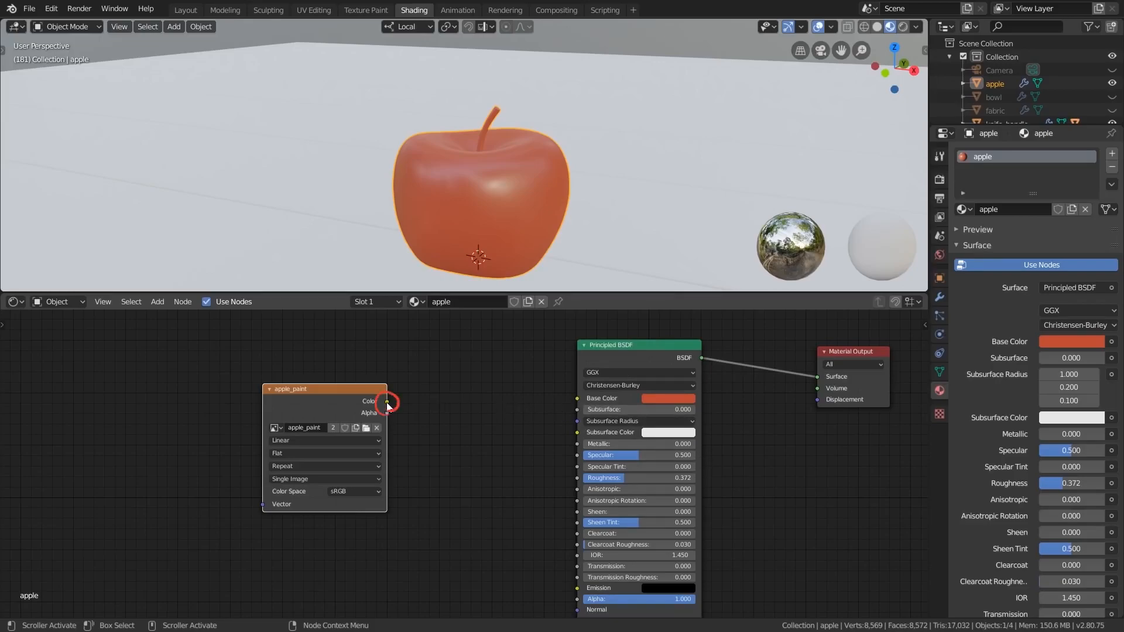
{"action": "mouse_move", "coordinate": [387, 402]}
{"action": "left_mouse_down"}
{"action": "mouse_move", "coordinate": [462, 411]}
{"action": "mouse_move", "coordinate": [500, 380]}
{"action": "mouse_move", "coordinate": [479, 402]}
{"action": "mouse_move", "coordinate": [579, 399]}
{"action": "left_mouse_up"}
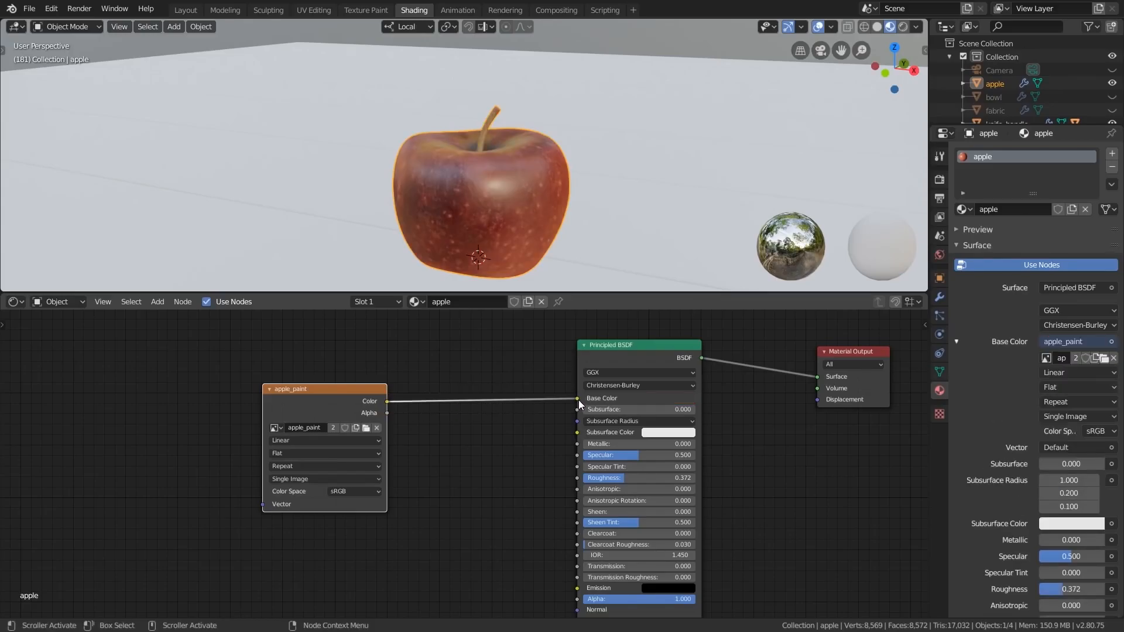
{"action": "scroll", "coordinate": [490, 445], "scroll_direction": "down", "scroll_amount": 2}
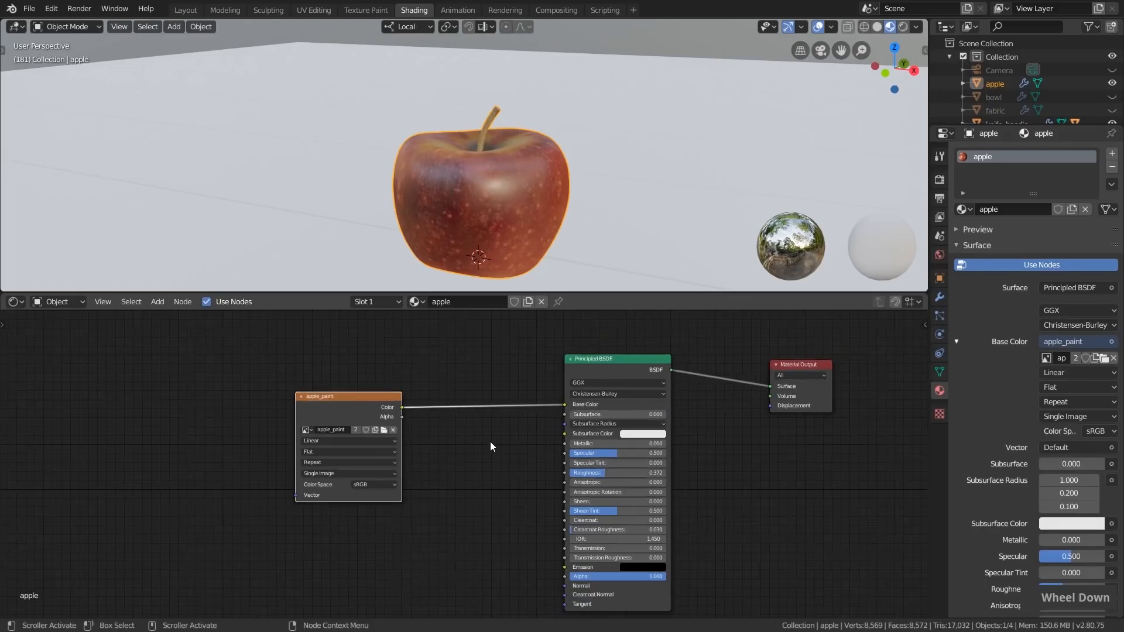
Cut the apple_paint to Base Color link and the BSDF to Surface link, and reconnect both pairs of sockets.
{"action": "middle_click_drag", "start_coordinate": [480, 422], "coordinate": [507, 441]}
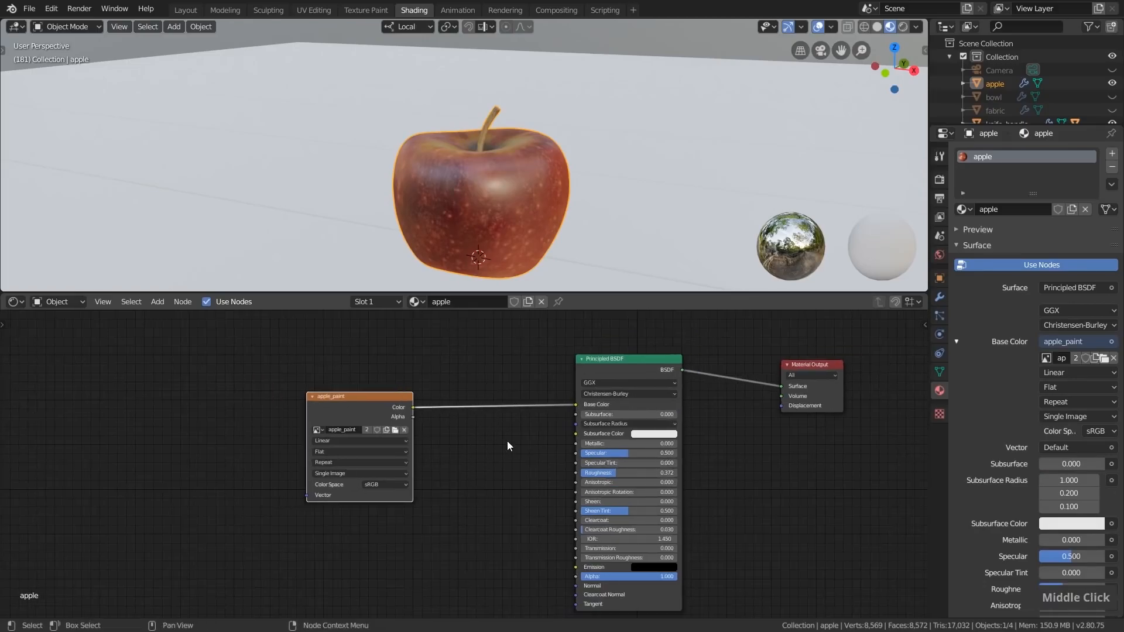
{"action": "key", "text": "ctrl"}
{"action": "right_click_drag", "start_coordinate": [498, 365], "coordinate": [499, 447], "text": "ctrl"}
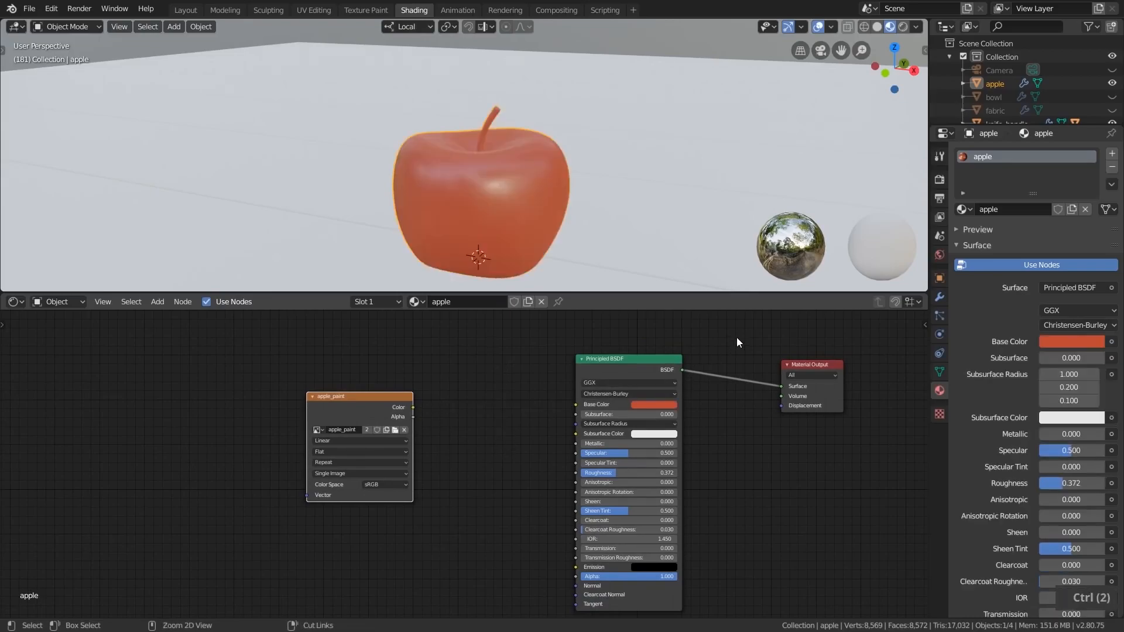
{"action": "right_click_drag", "start_coordinate": [737, 337], "coordinate": [735, 413], "text": "ctrl"}
{"action": "left_click_drag", "start_coordinate": [683, 369], "coordinate": [782, 385]}
{"action": "left_click_drag", "start_coordinate": [415, 407], "coordinate": [576, 405]}
Bring the apple_paint node closer to the Principled BSDF node, and shift the Principled BSDF away from Material Output.
{"action": "scroll", "coordinate": [576, 405], "scroll_direction": "up", "scroll_amount": 2}
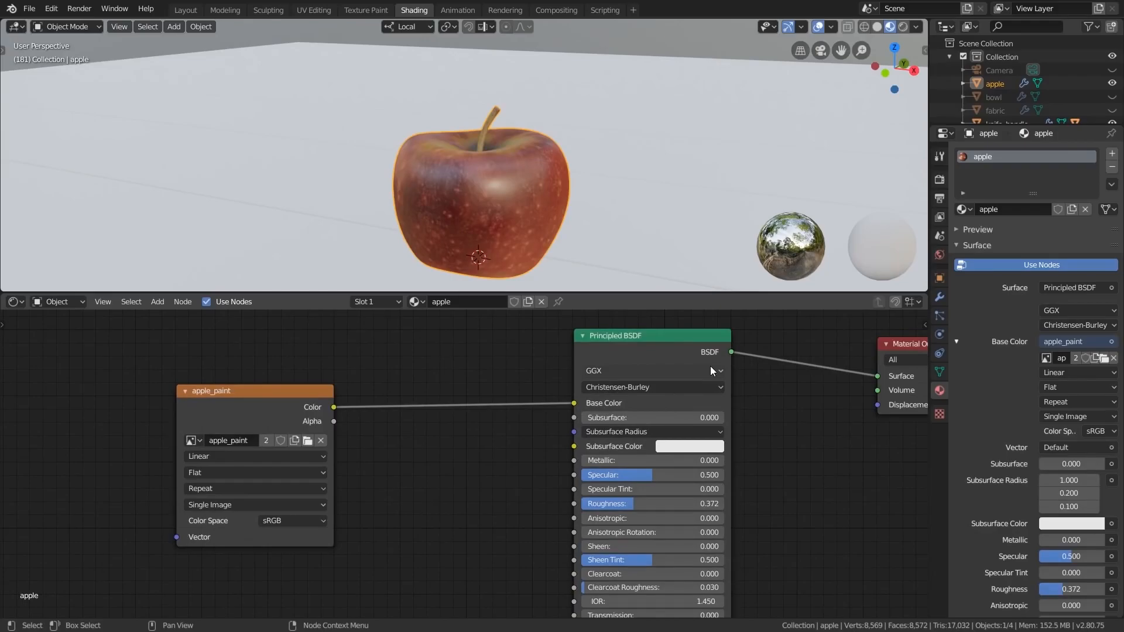
{"action": "scroll", "coordinate": [693, 459], "scroll_direction": "down", "scroll_amount": 2}
{"action": "middle_click_drag", "start_coordinate": [693, 459], "coordinate": [712, 468]}
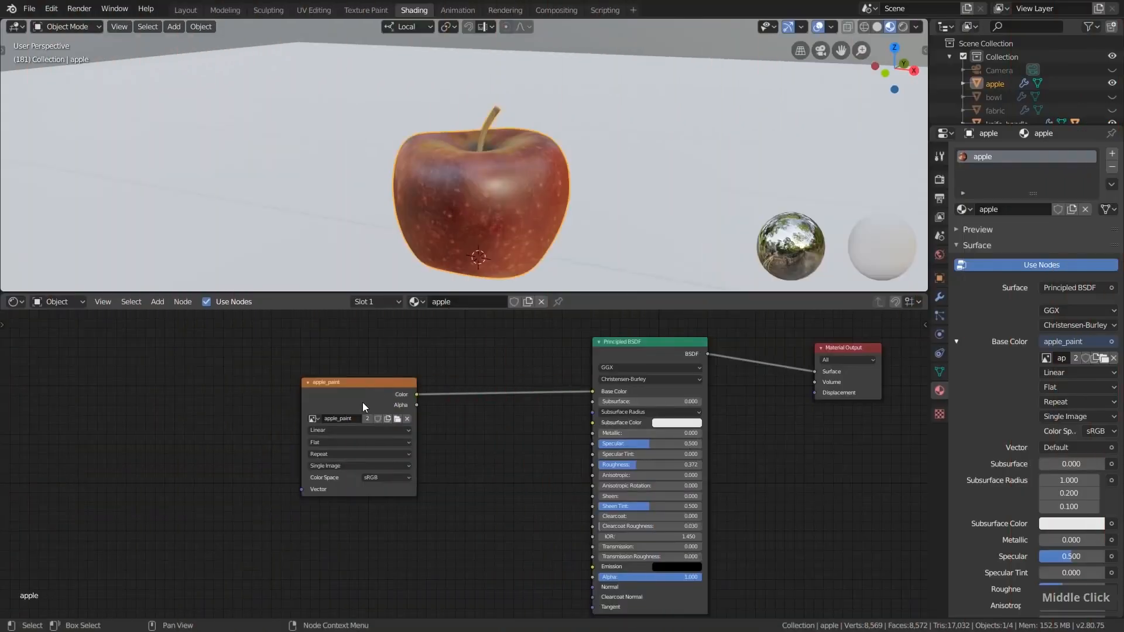
{"action": "left_click_drag", "start_coordinate": [363, 402], "coordinate": [390, 375]}
{"action": "mouse_move", "coordinate": [645, 352]}
{"action": "left_mouse_down"}
{"action": "mouse_move", "coordinate": [607, 351]}
{"action": "mouse_move", "coordinate": [629, 349]}
{"action": "left_mouse_up"}
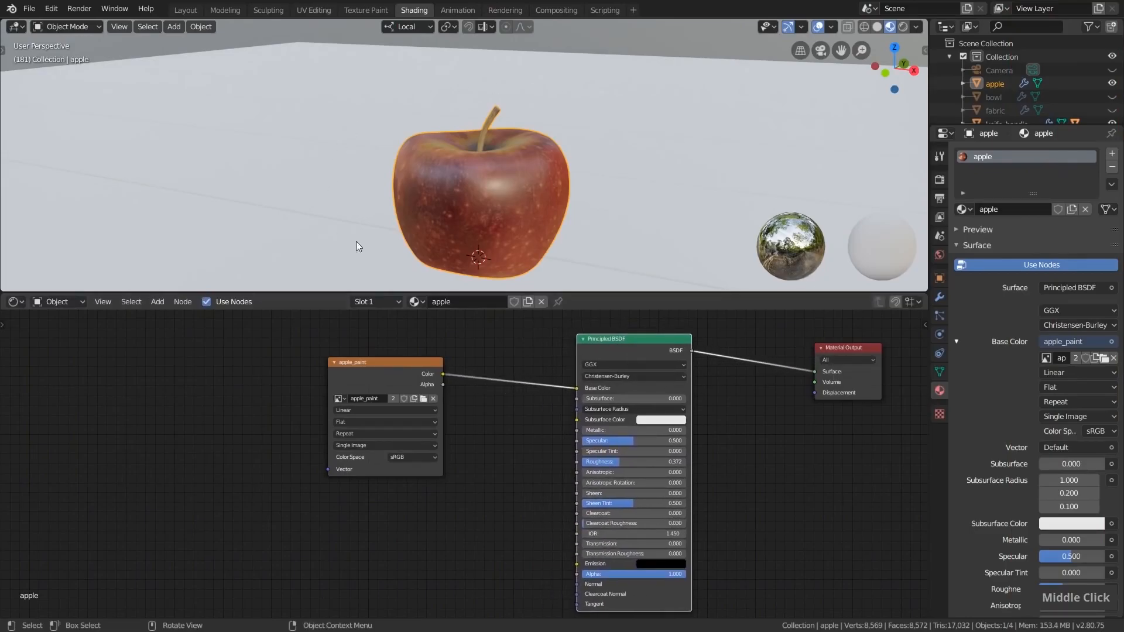
{"action": "scroll", "coordinate": [498, 199], "scroll_direction": "up", "scroll_amount": 2}
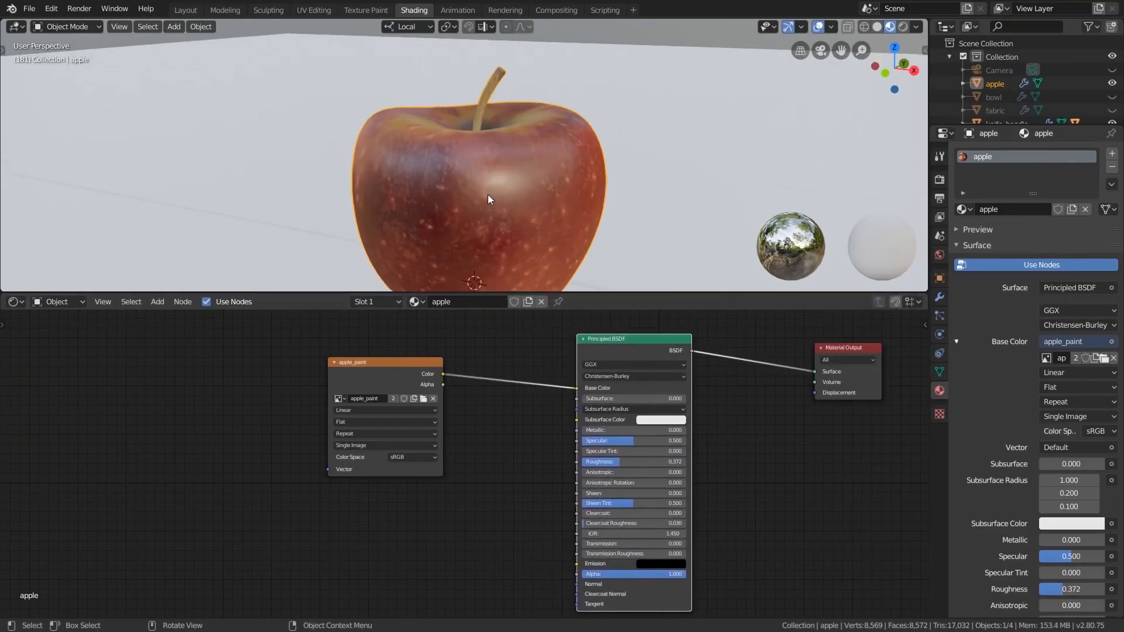
{"action": "middle_click_drag", "start_coordinate": [562, 152], "coordinate": [545, 175]}
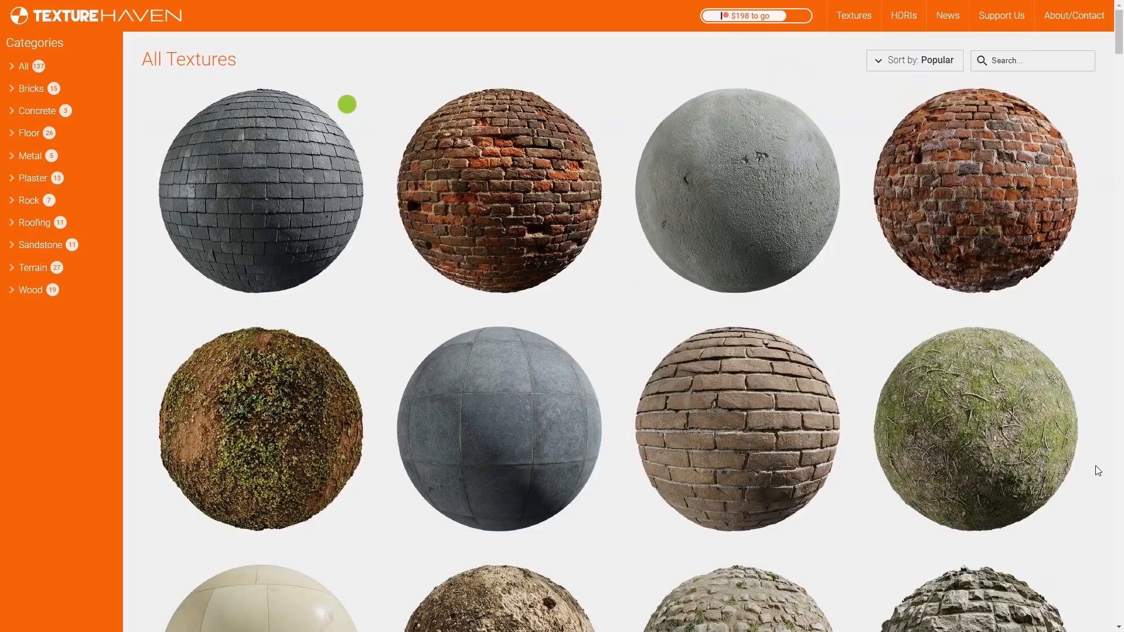
Switch to the Texture Haven website, open the roof_slates_03 texture and choose All Maps for download.
{"action": "left_click", "coordinate": [287, 169]}
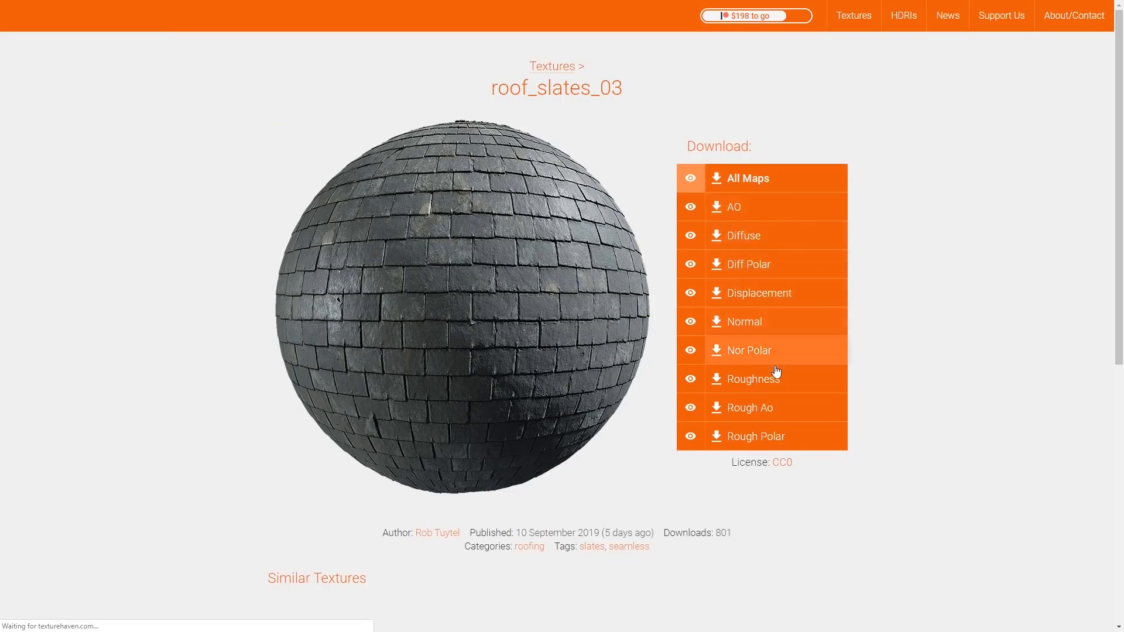
{"action": "left_click", "coordinate": [731, 188]}
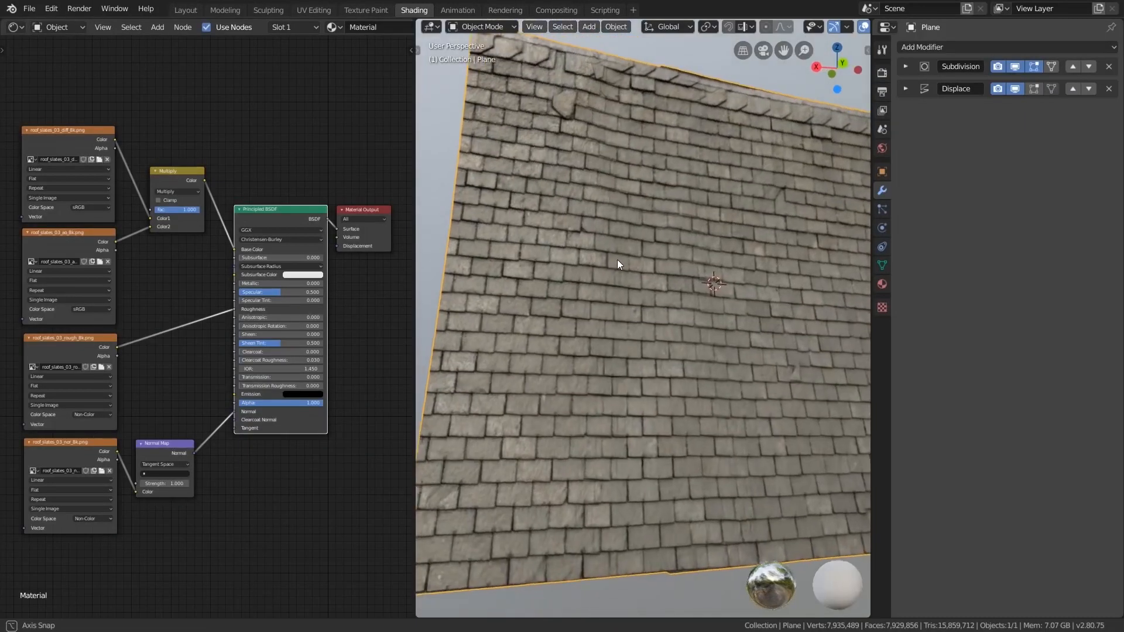
Switch to the Blender roof slates scene, preview the diffuse, AO, roughness and normal maps in turn, and return to the Principled BSDF output.
{"action": "middle_click_drag", "start_coordinate": [617, 258], "coordinate": [527, 255]}
{"action": "scroll", "coordinate": [579, 316], "scroll_direction": "up", "scroll_amount": 2}
{"action": "scroll", "coordinate": [582, 334], "scroll_direction": "up", "scroll_amount": 2}
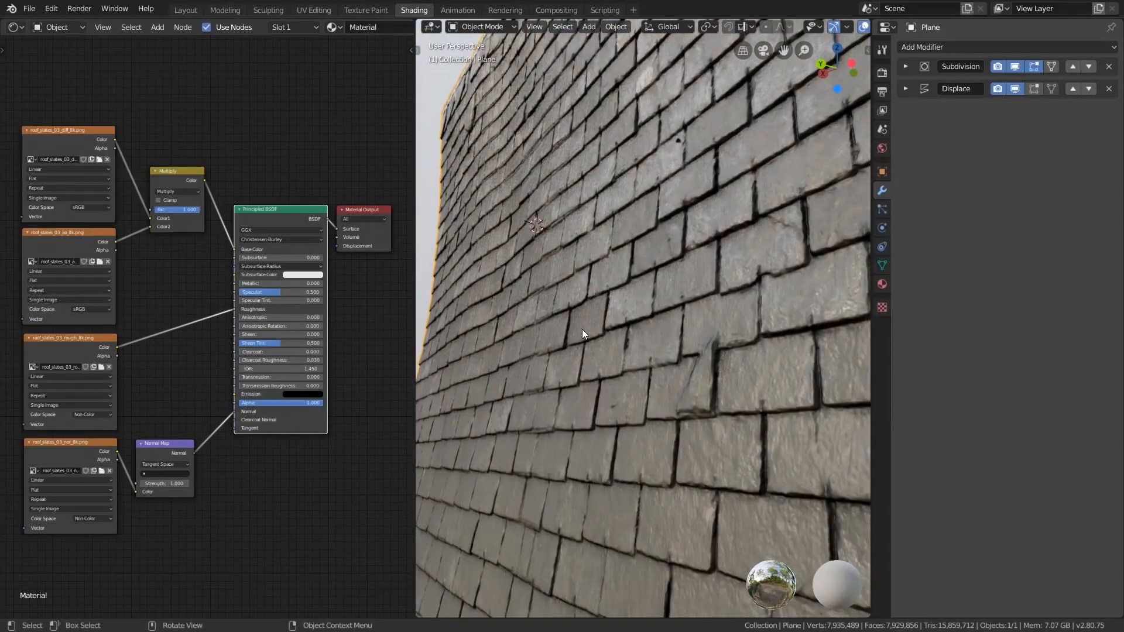
{"action": "left_click", "coordinate": [65, 145], "text": "ctrl+shift"}
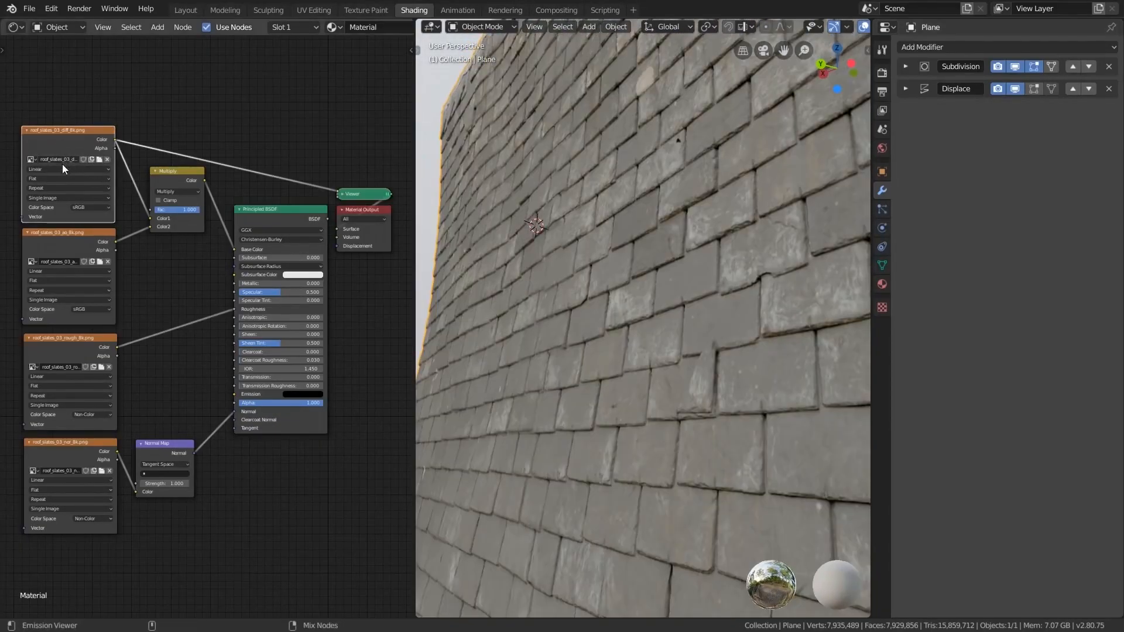
{"action": "left_click", "coordinate": [58, 247], "text": "ctrl+shift"}
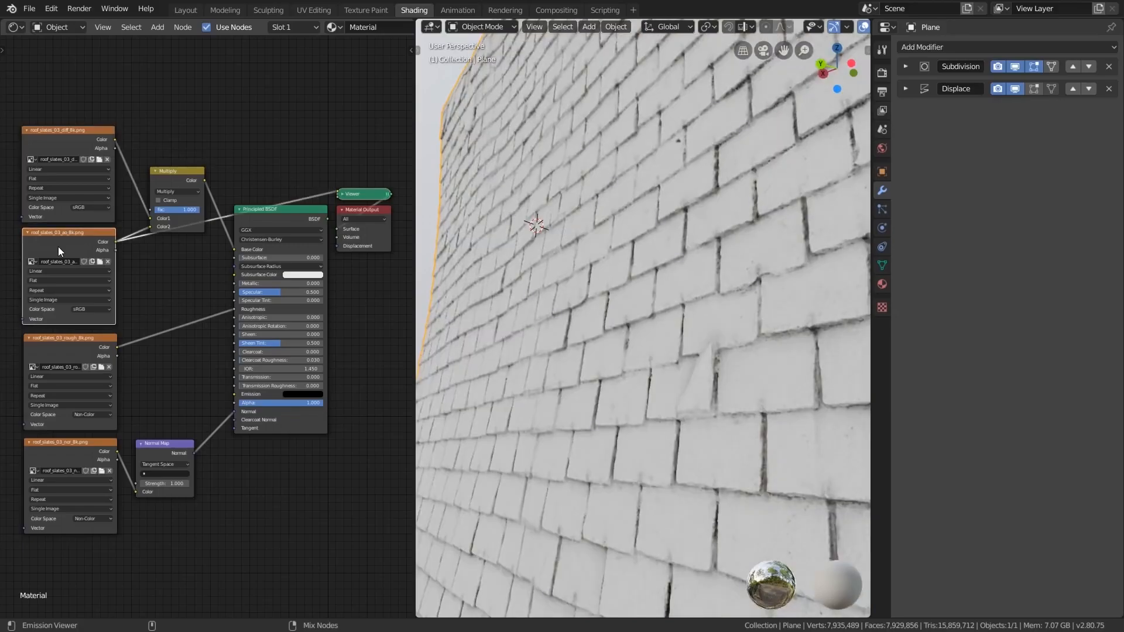
{"action": "left_click", "coordinate": [59, 346], "text": "ctrl+shift"}
{"action": "left_click", "coordinate": [73, 448], "text": "ctrl+shift"}
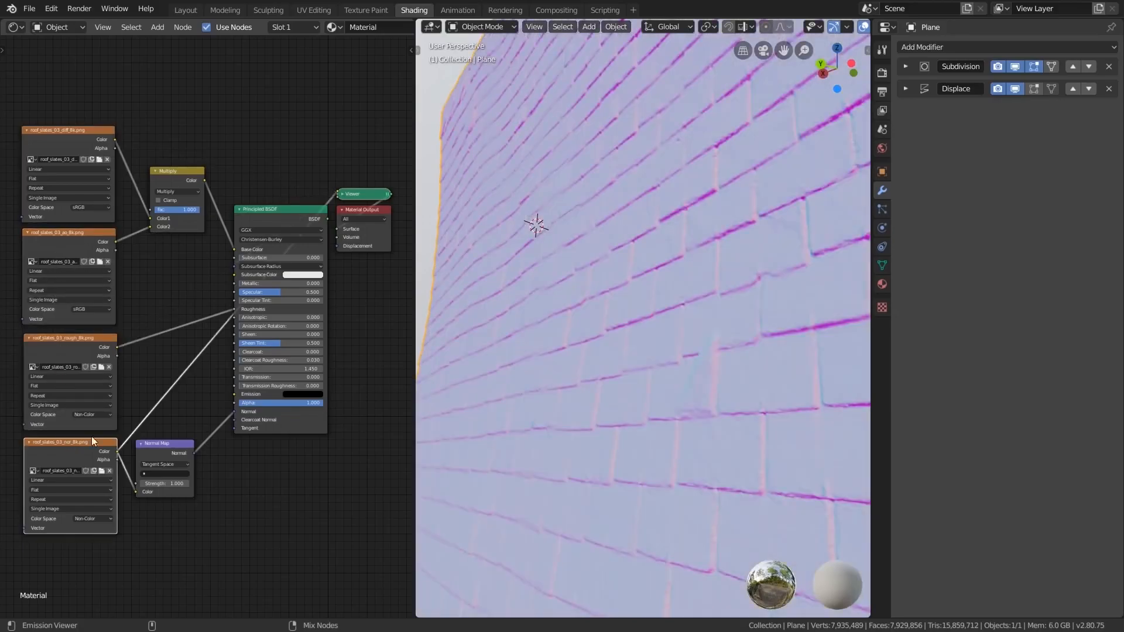
{"action": "left_click", "coordinate": [291, 216], "text": "ctrl+shift"}
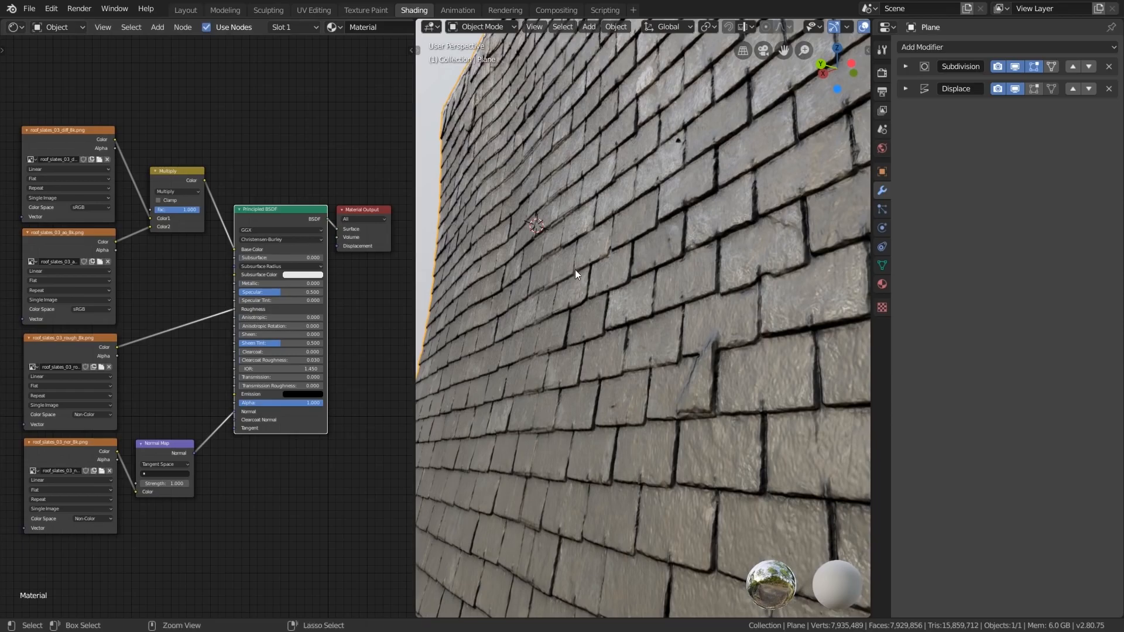
{"action": "key", "text": "ctrl+space"}
{"action": "mouse_move", "coordinate": [597, 272]}
{"action": "middle_mouse_down"}
{"action": "mouse_move", "coordinate": [721, 236]}
{"action": "mouse_move", "coordinate": [669, 224]}
{"action": "middle_mouse_up"}
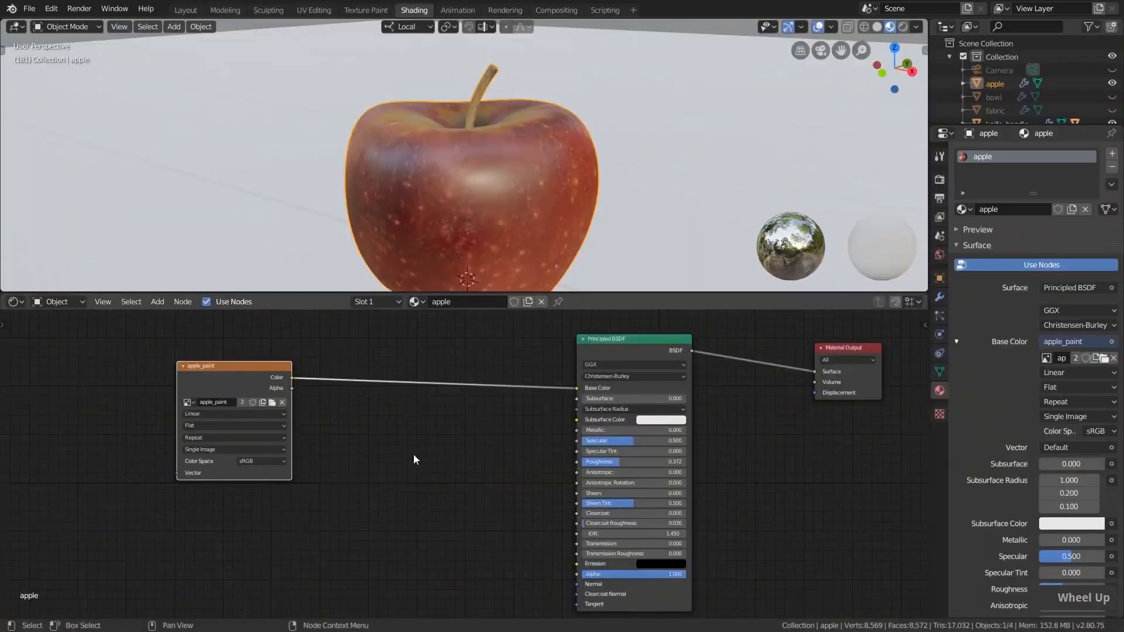
Add a second Principled BSDF node below the apple_paint link, and delete it again.
{"action": "middle_click_drag", "start_coordinate": [515, 195], "coordinate": [519, 226]}
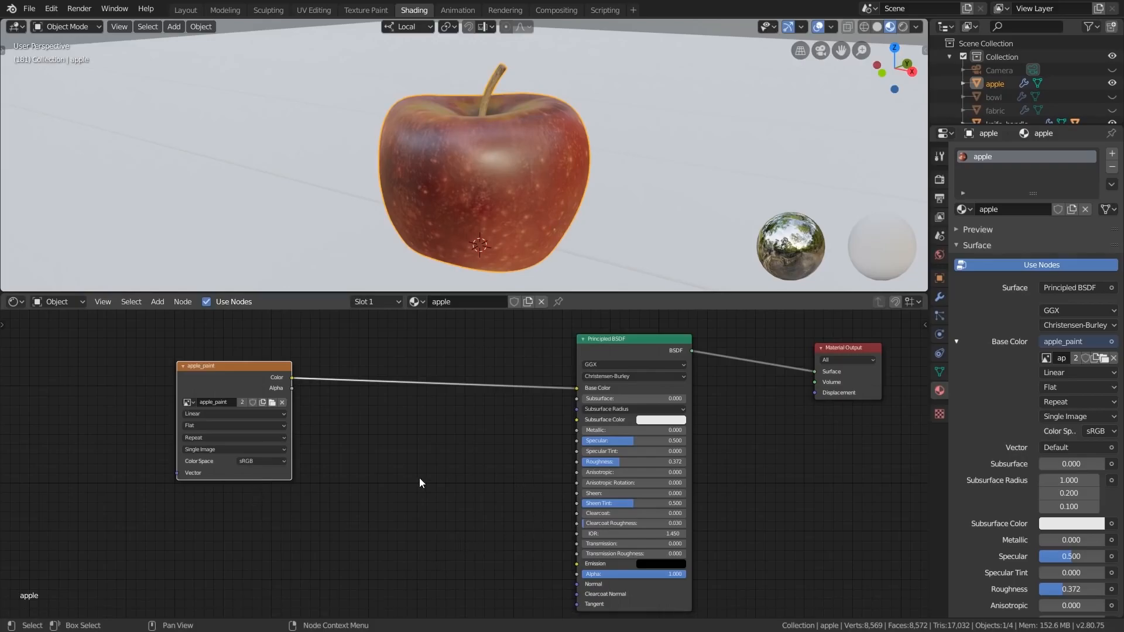
{"action": "left_click", "coordinate": [156, 304]}
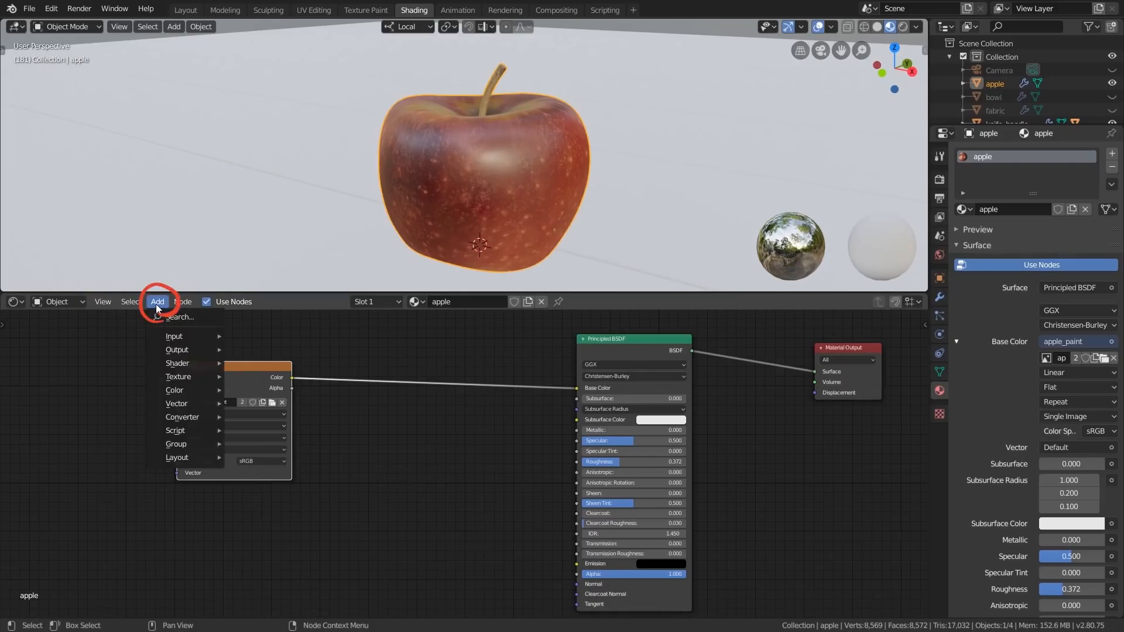
{"action": "mouse_move", "coordinate": [182, 342]}
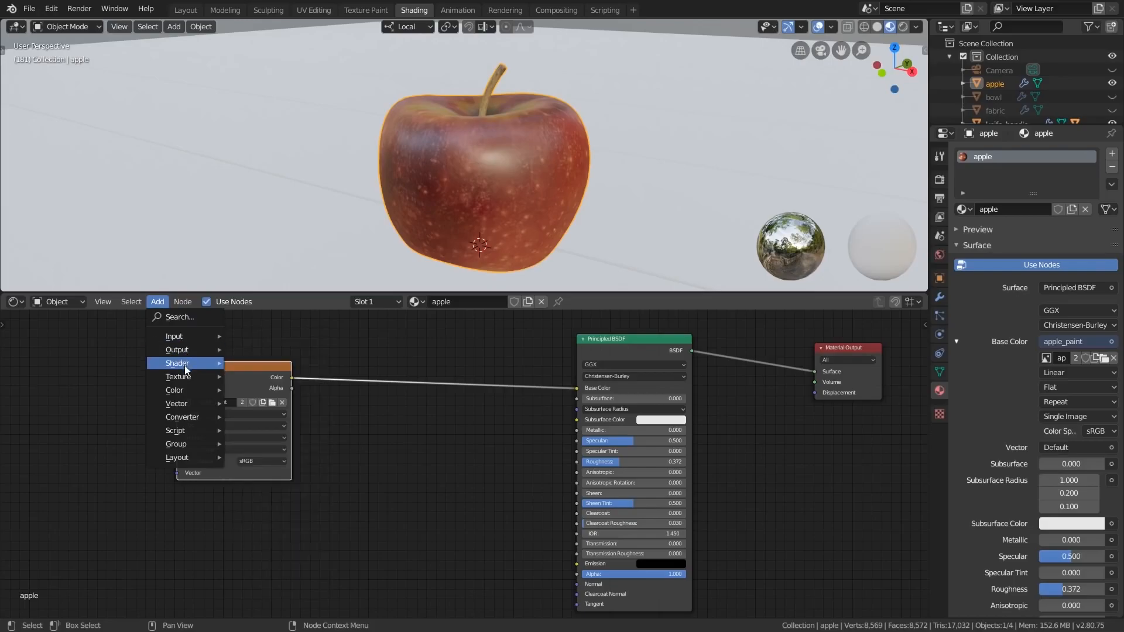
{"action": "mouse_move", "coordinate": [182, 364]}
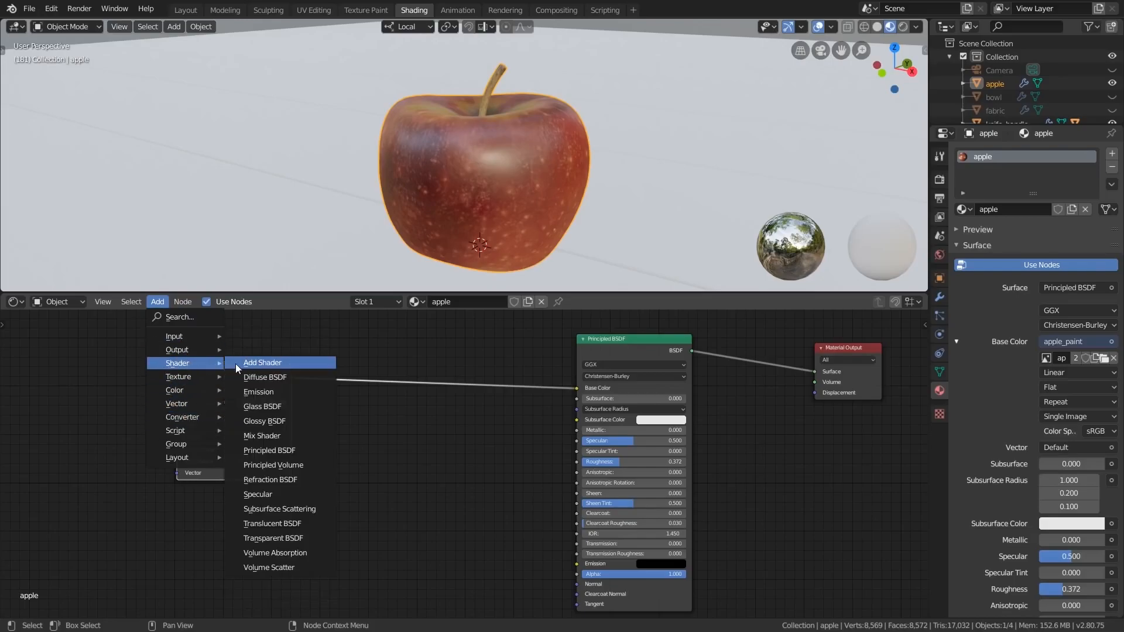
{"action": "left_click", "coordinate": [281, 451]}
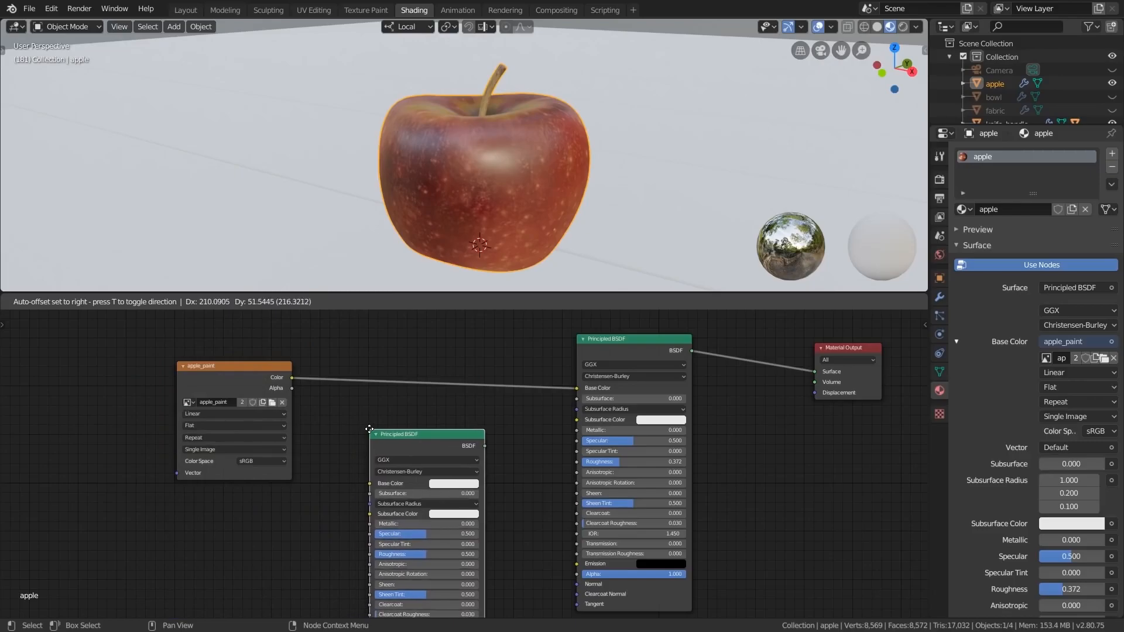
{"action": "left_click", "coordinate": [370, 430]}
{"action": "scroll", "coordinate": [435, 455], "scroll_direction": "down", "scroll_amount": 1}
{"action": "scroll", "coordinate": [436, 456], "scroll_direction": "down", "scroll_amount": 4}
{"action": "scroll", "coordinate": [430, 452], "scroll_direction": "up", "scroll_amount": 3}
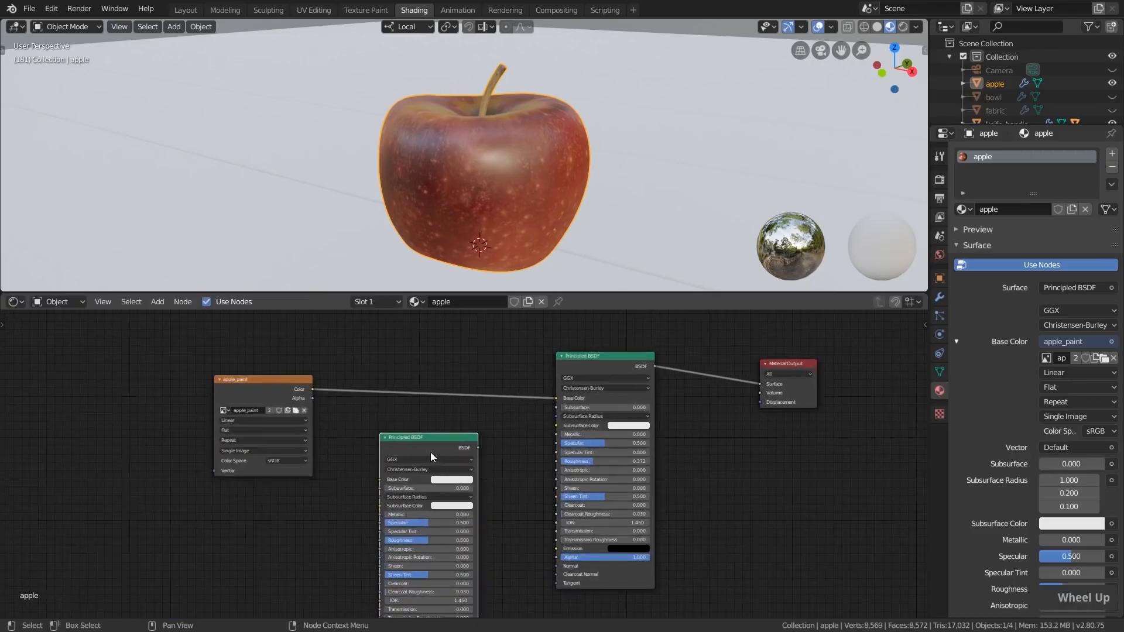
{"action": "key", "text": "x"}
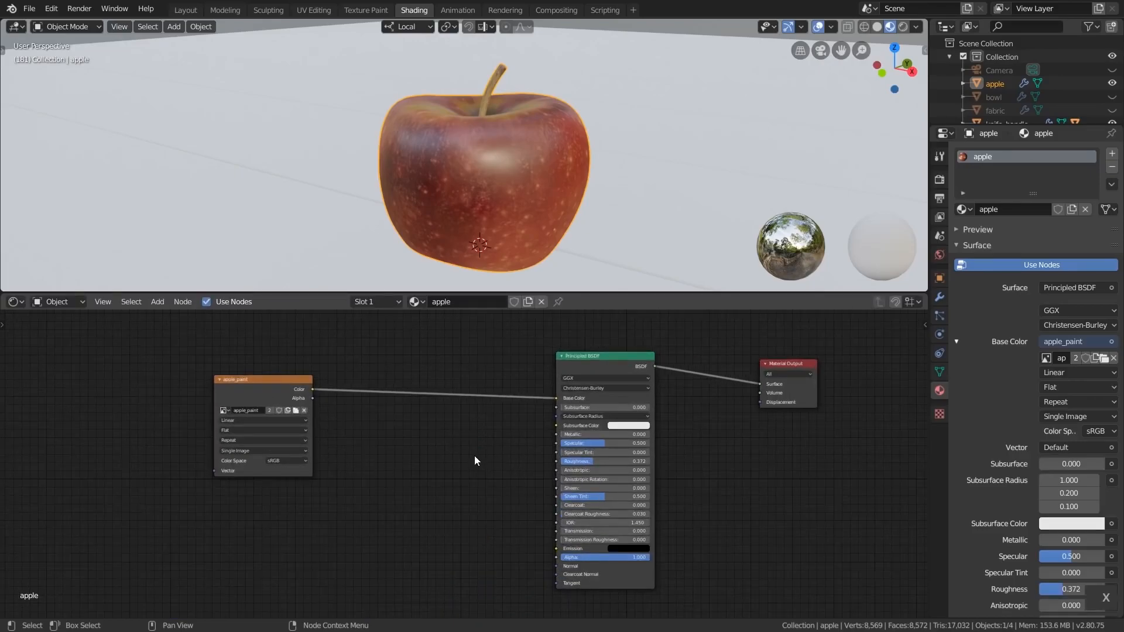
Move the apple_paint, Principled BSDF and Material Output nodes slightly together as a group, and deselect them.
{"action": "left_click_drag", "start_coordinate": [119, 320], "coordinate": [901, 593]}
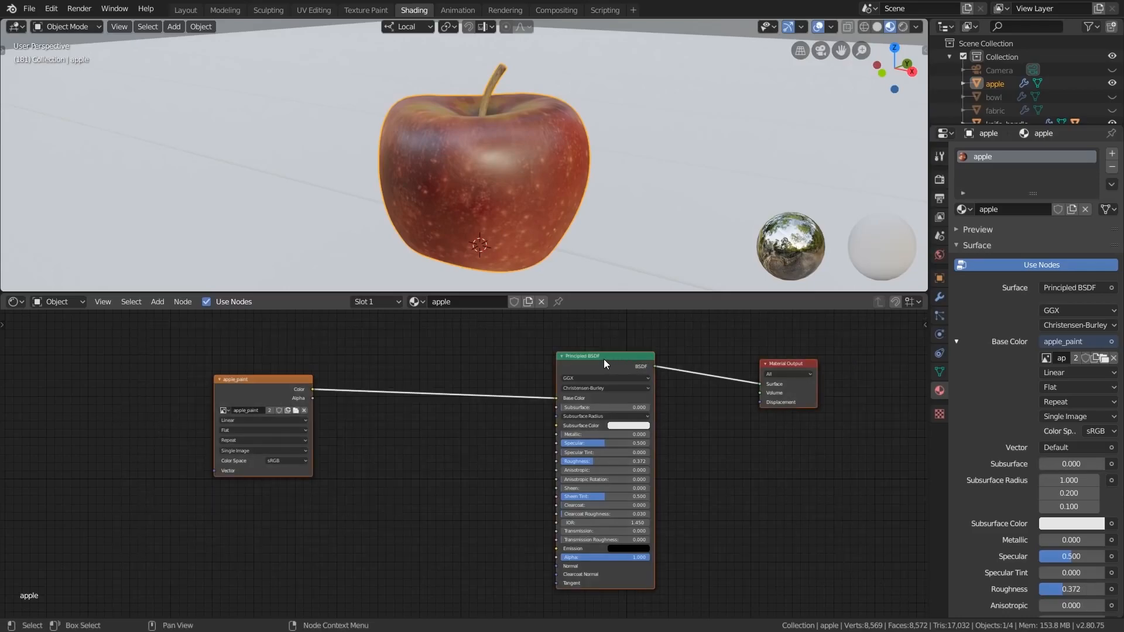
{"action": "left_click_drag", "start_coordinate": [598, 362], "coordinate": [574, 374]}
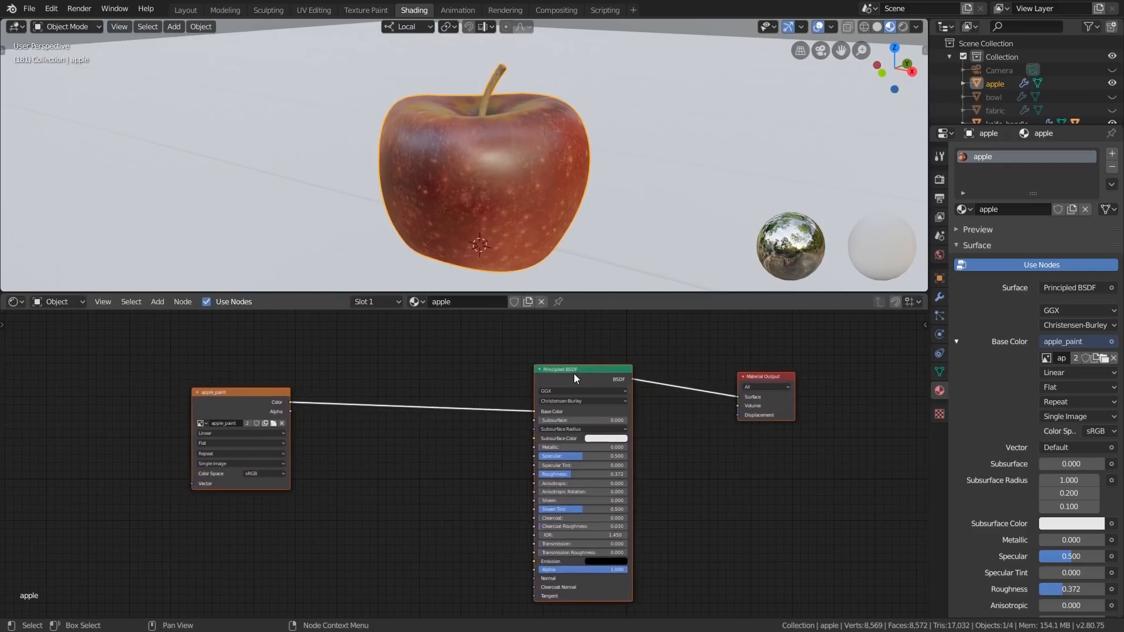
{"action": "left_click", "coordinate": [410, 439]}
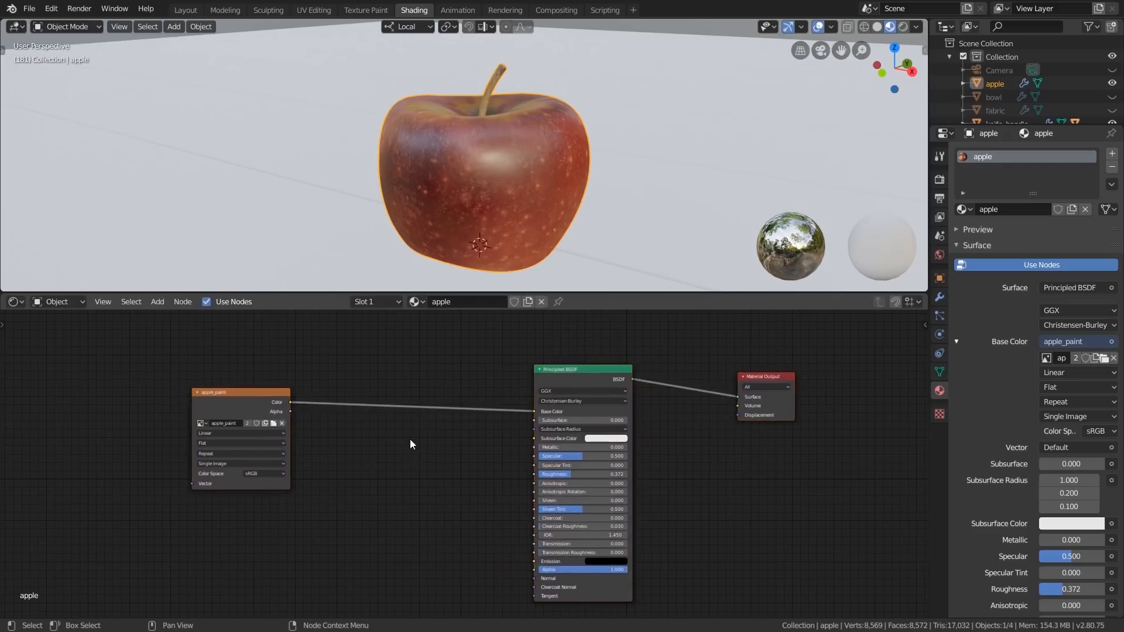
{"action": "scroll", "coordinate": [378, 488], "scroll_direction": "down", "scroll_amount": 2}
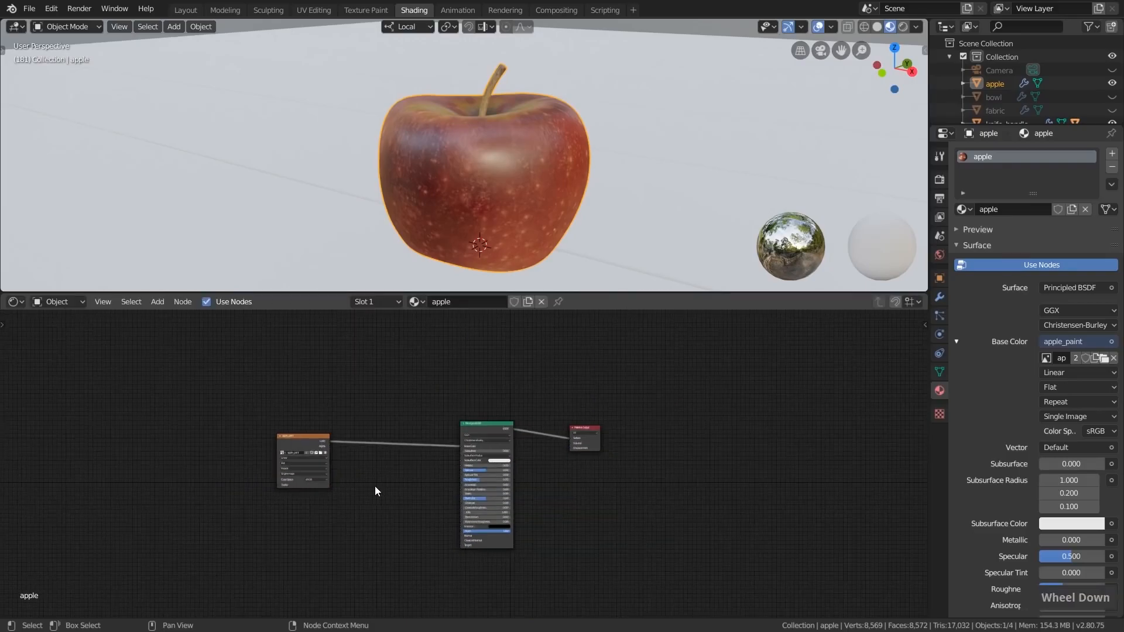
{"action": "scroll", "coordinate": [374, 485], "scroll_direction": "up", "scroll_amount": 3}
{"action": "middle_click_drag", "start_coordinate": [375, 485], "coordinate": [419, 463]}
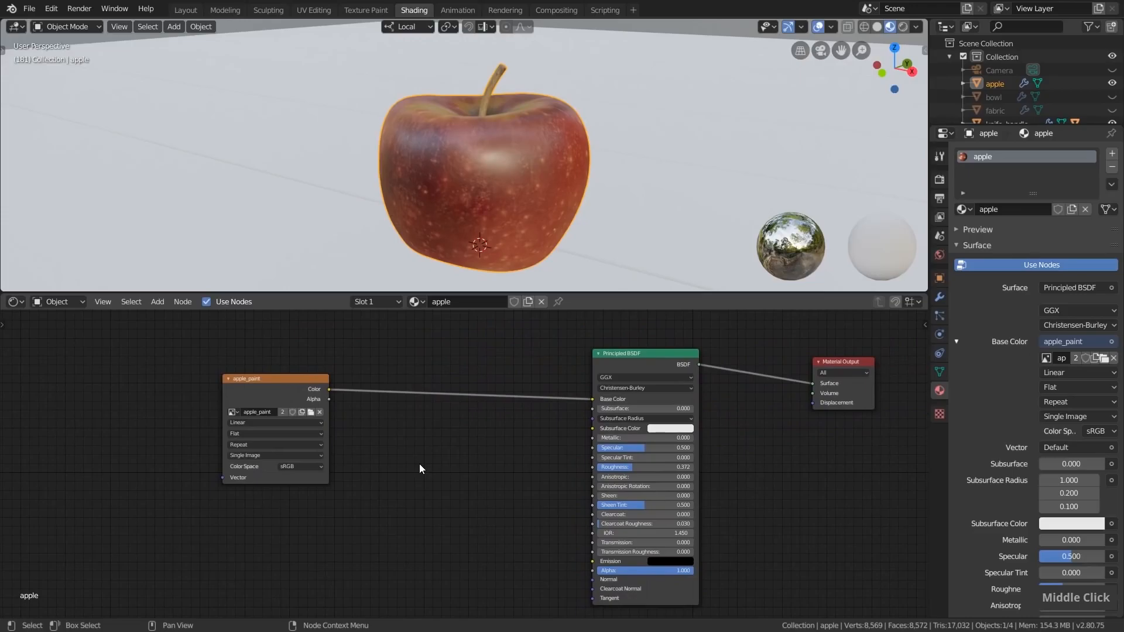
{"action": "left_click", "coordinate": [157, 301]}
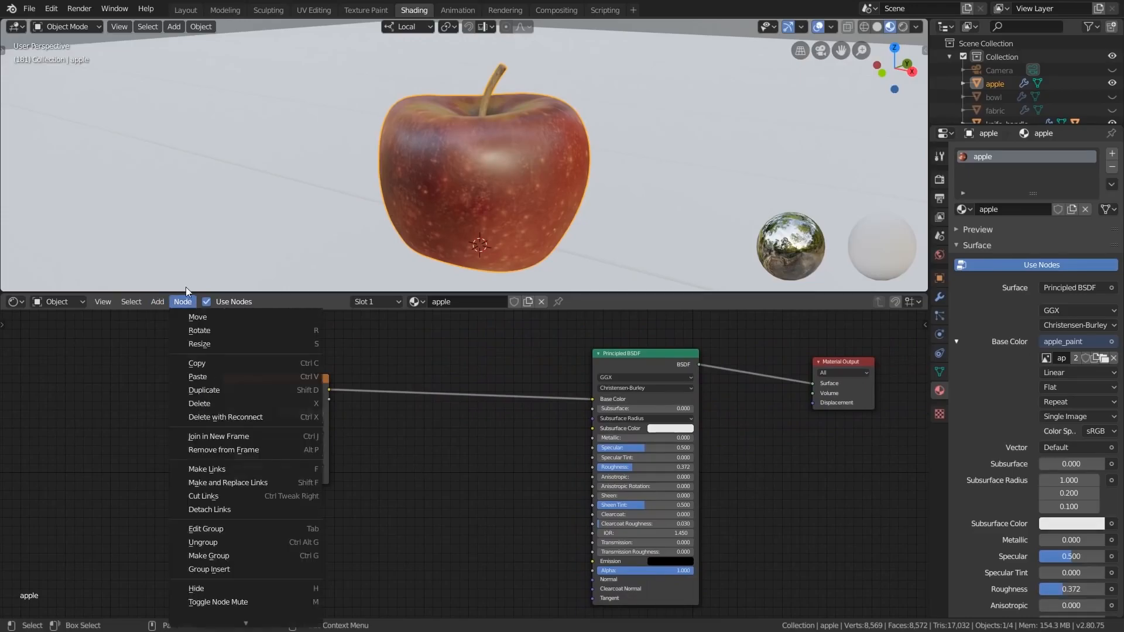
{"action": "left_click", "coordinate": [174, 26]}
{"action": "mouse_move", "coordinate": [200, 26]}
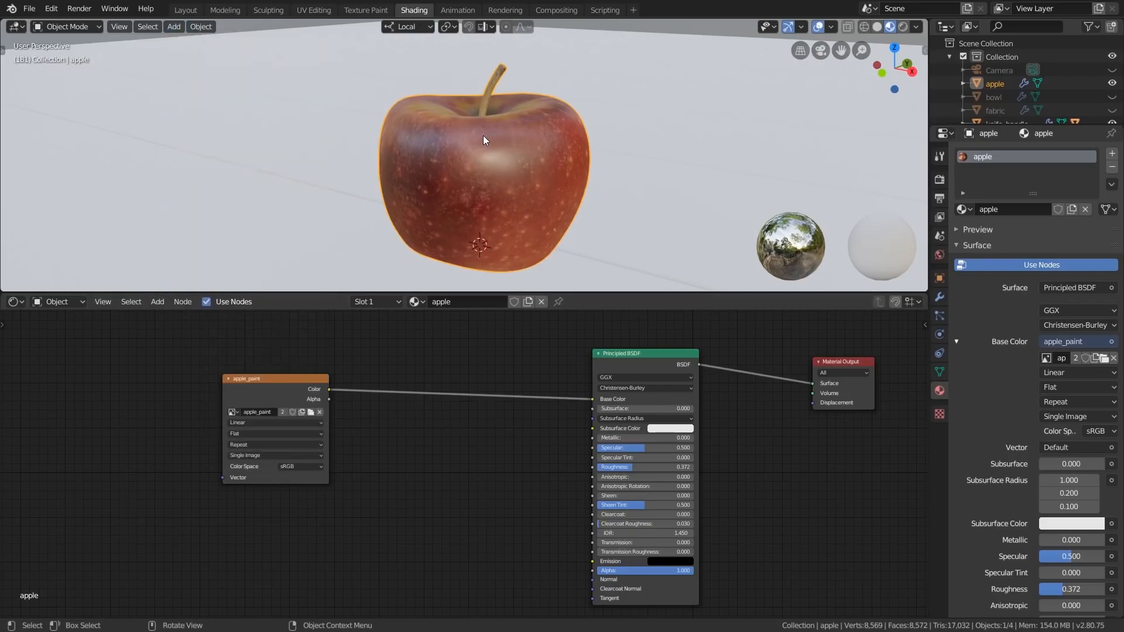
{"action": "key", "text": "shift+a"}
{"action": "mouse_move", "coordinate": [423, 124]}
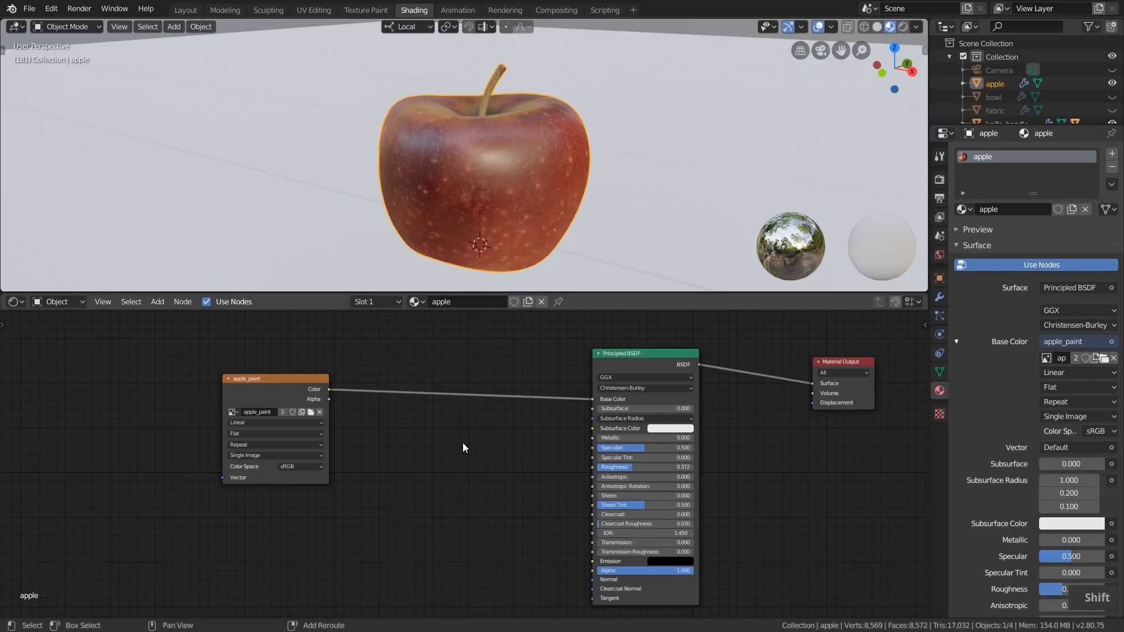
{"action": "key", "text": "shift+a"}
{"action": "mouse_move", "coordinate": [441, 439]}
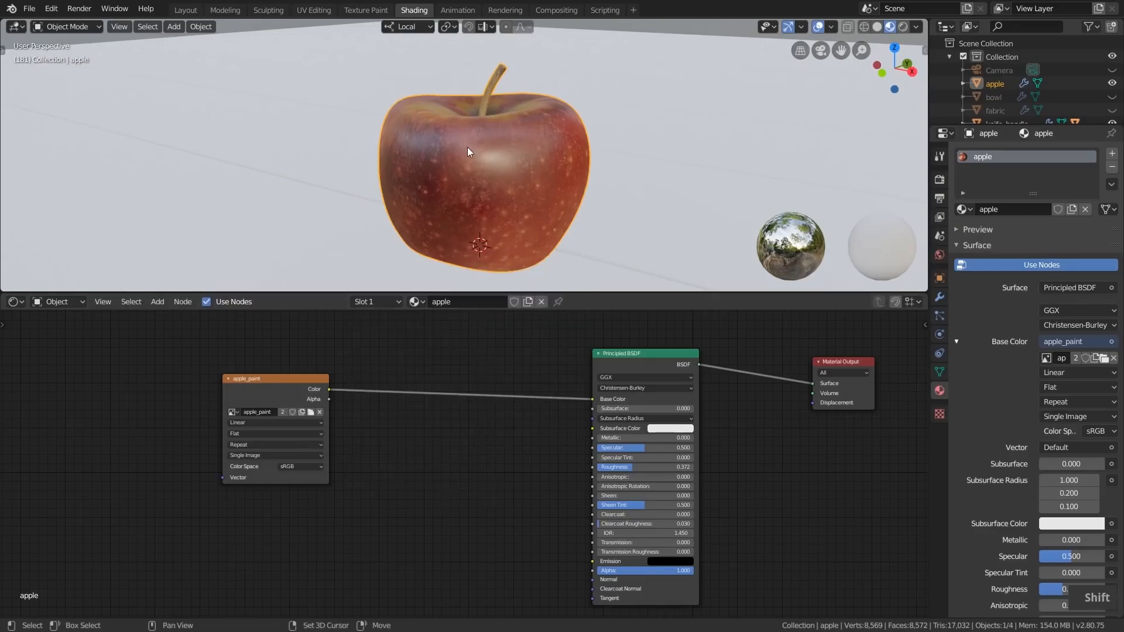
{"action": "key", "text": "shift+a"}
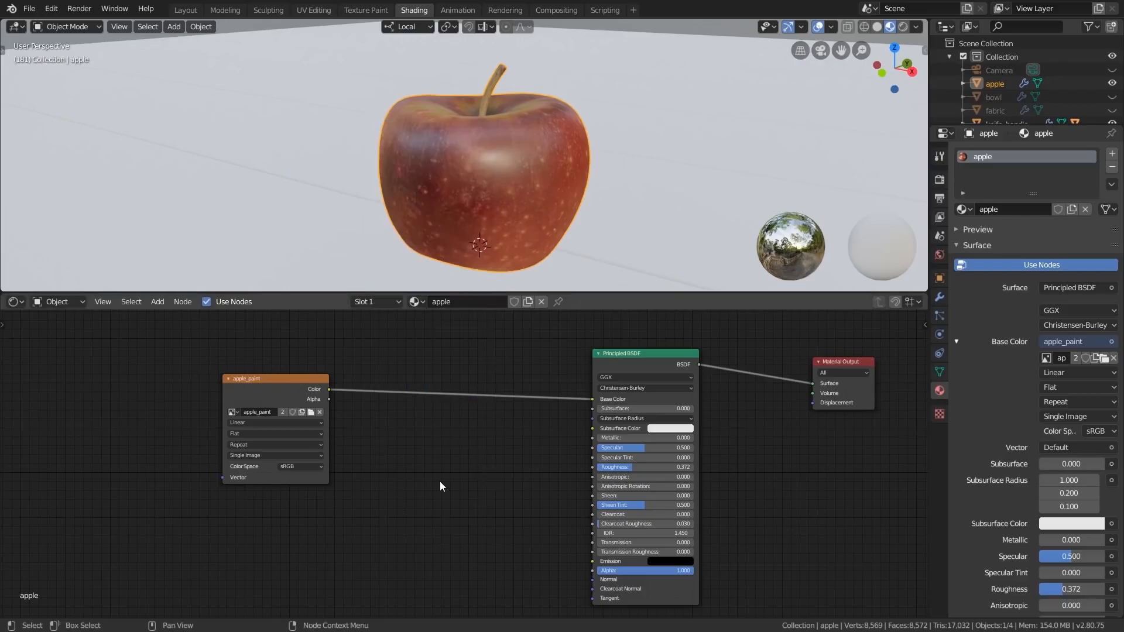
{"action": "key", "text": "shift+a"}
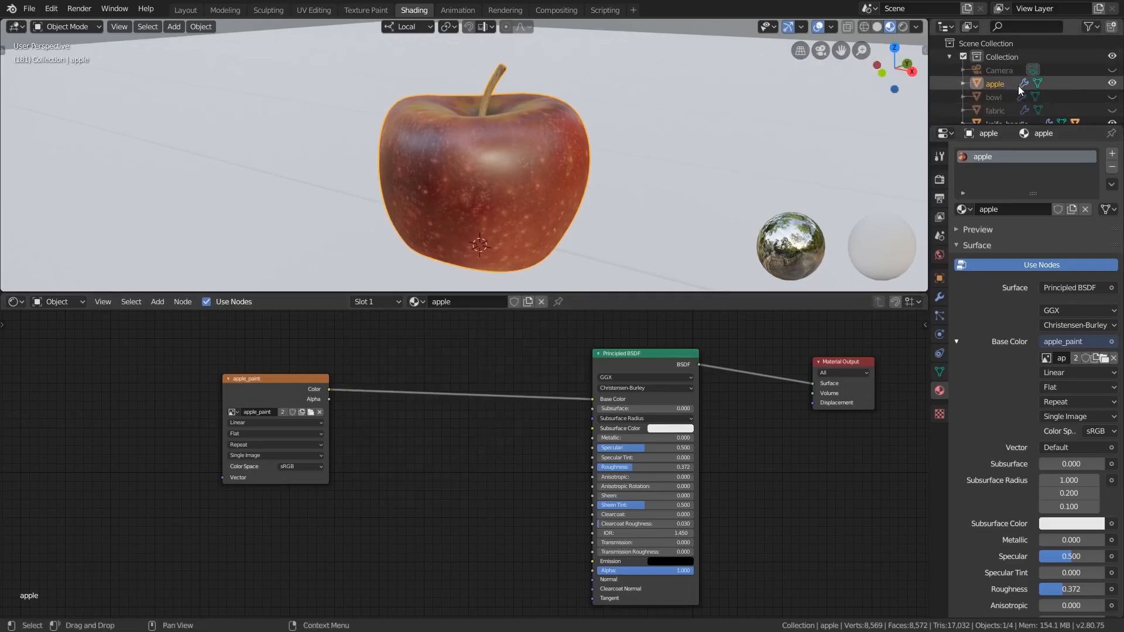
Duplicate the apple object in the 3D viewport, place the copy beside the original, and undo the duplication.
{"action": "key", "text": "shift+d"}
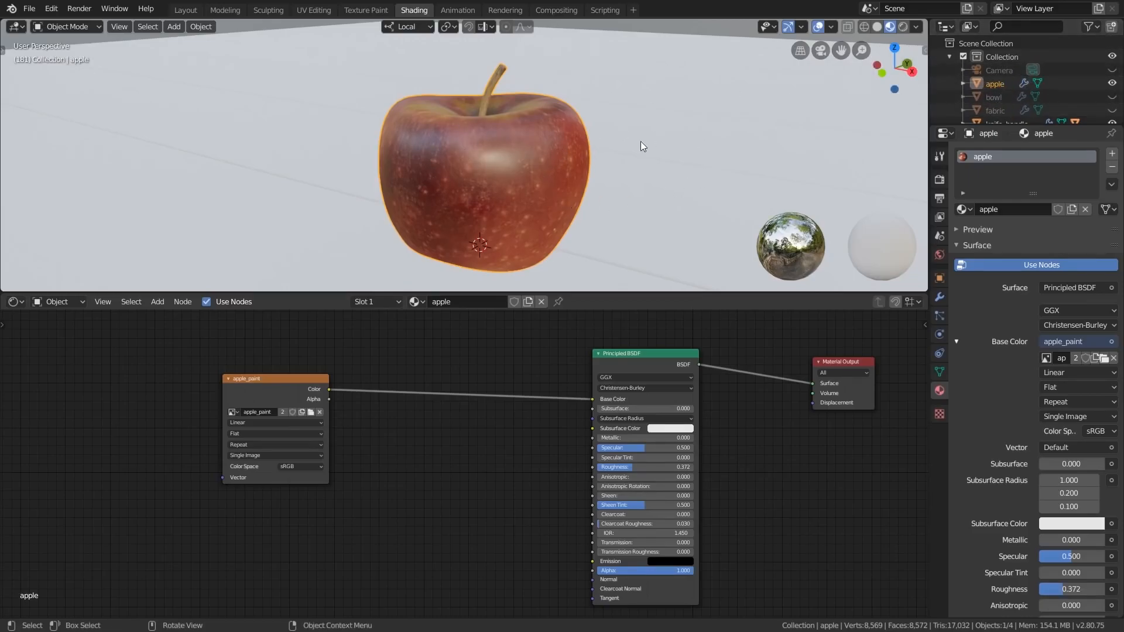
{"action": "key", "text": "shift+d"}
{"action": "left_click", "coordinate": [404, 139]}
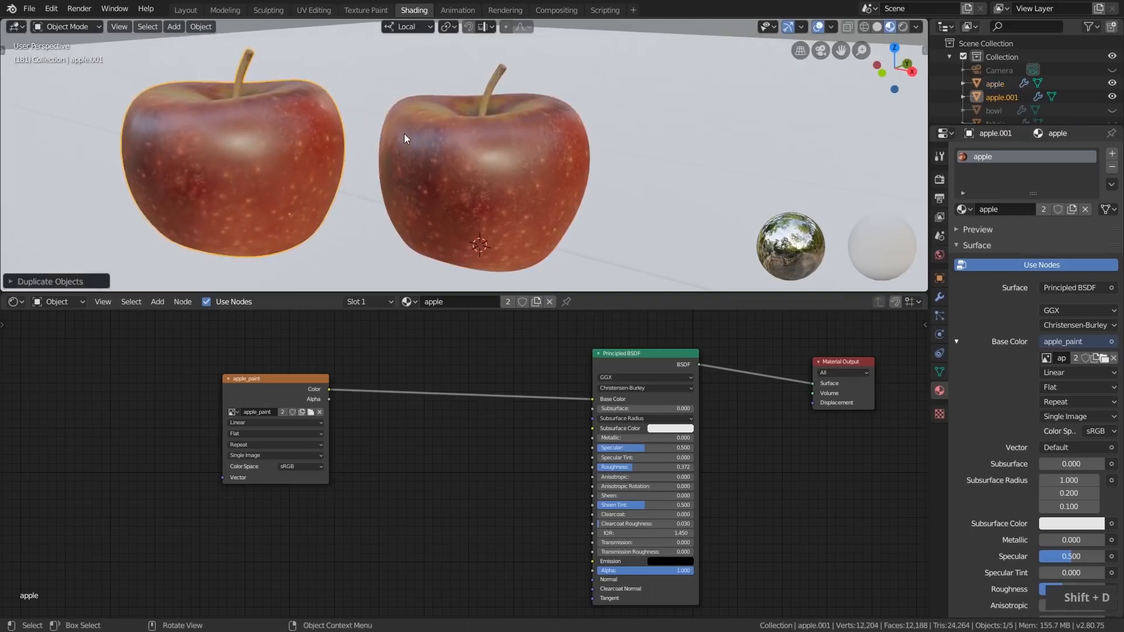
{"action": "key", "text": "ctrl+z"}
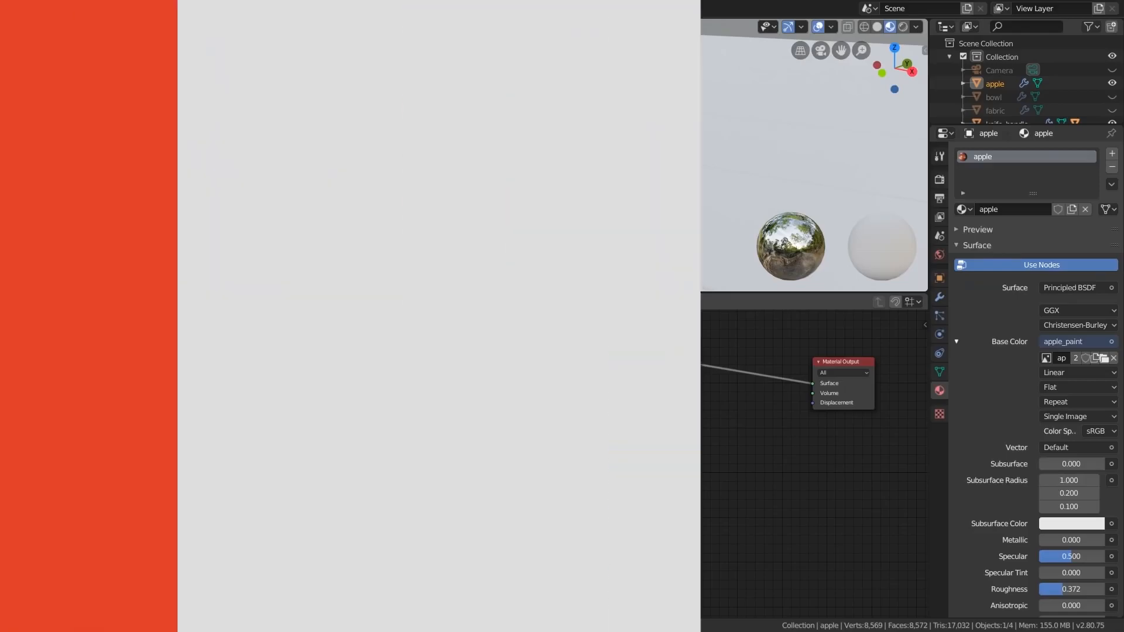
Add a ColorRamp converter node below the link between apple_paint and Principled BSDF.
{"action": "key", "text": "shift+a"}
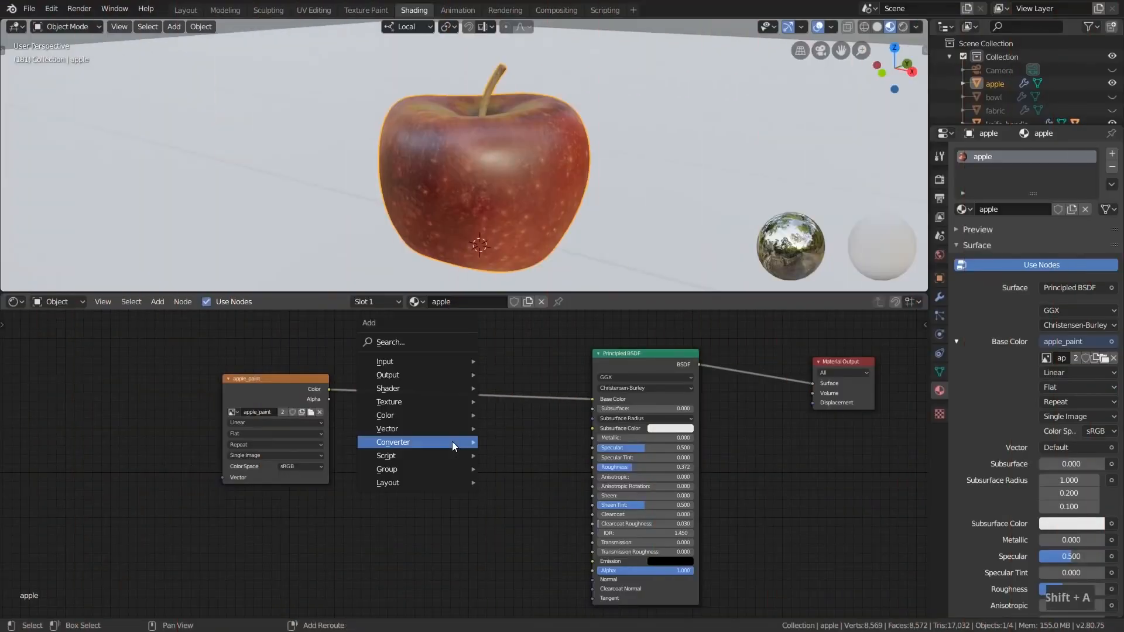
{"action": "mouse_move", "coordinate": [452, 442]}
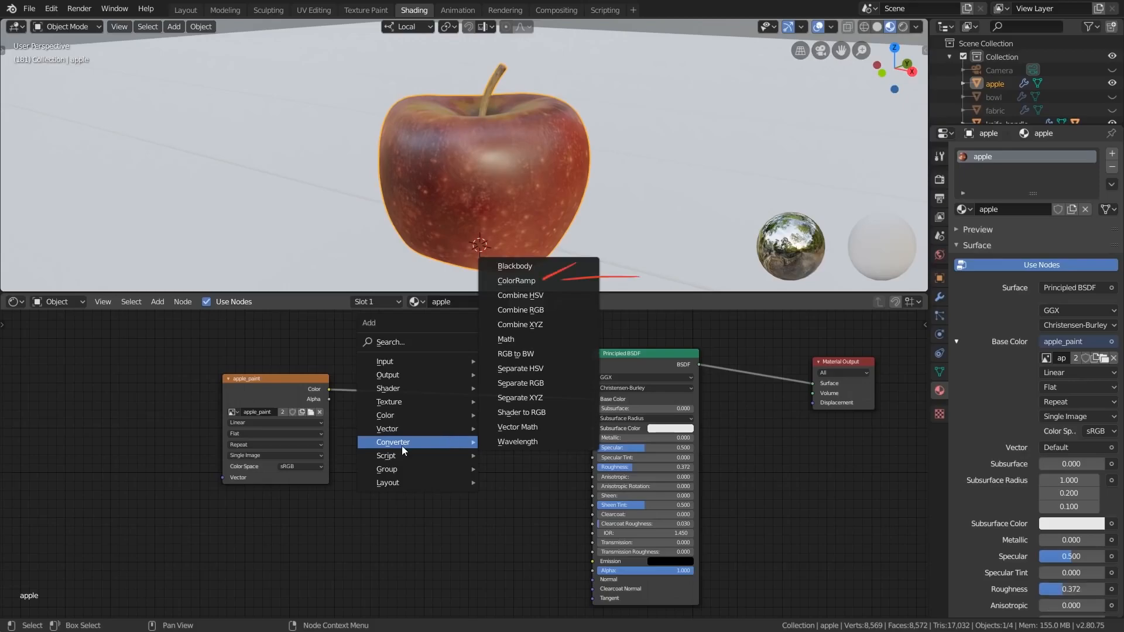
{"action": "left_click", "coordinate": [540, 281]}
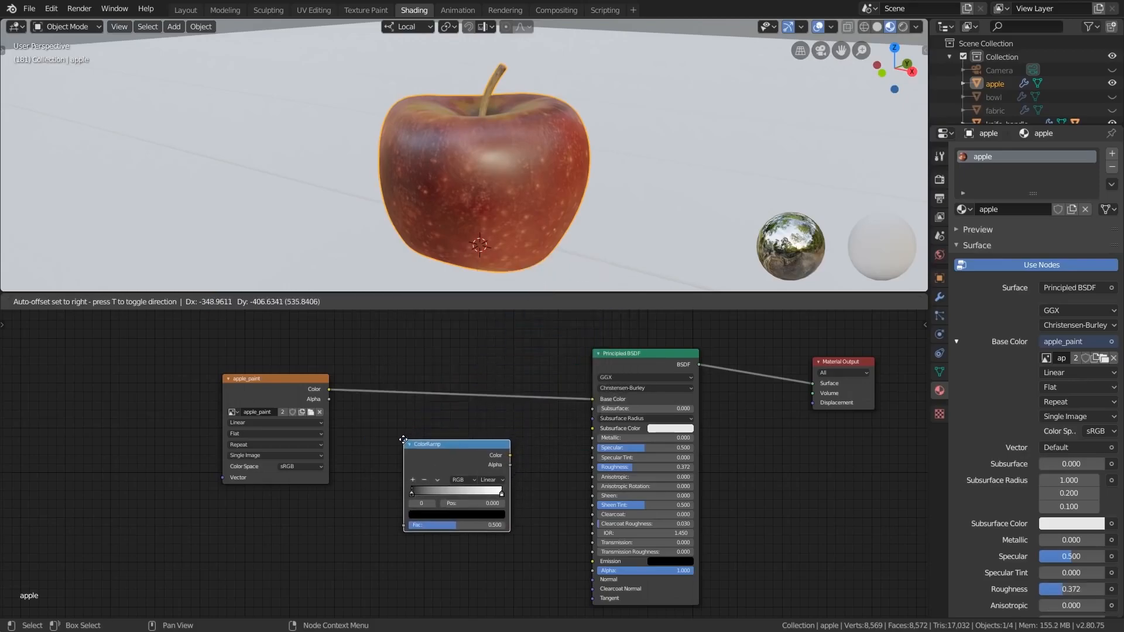
{"action": "left_click", "coordinate": [403, 440]}
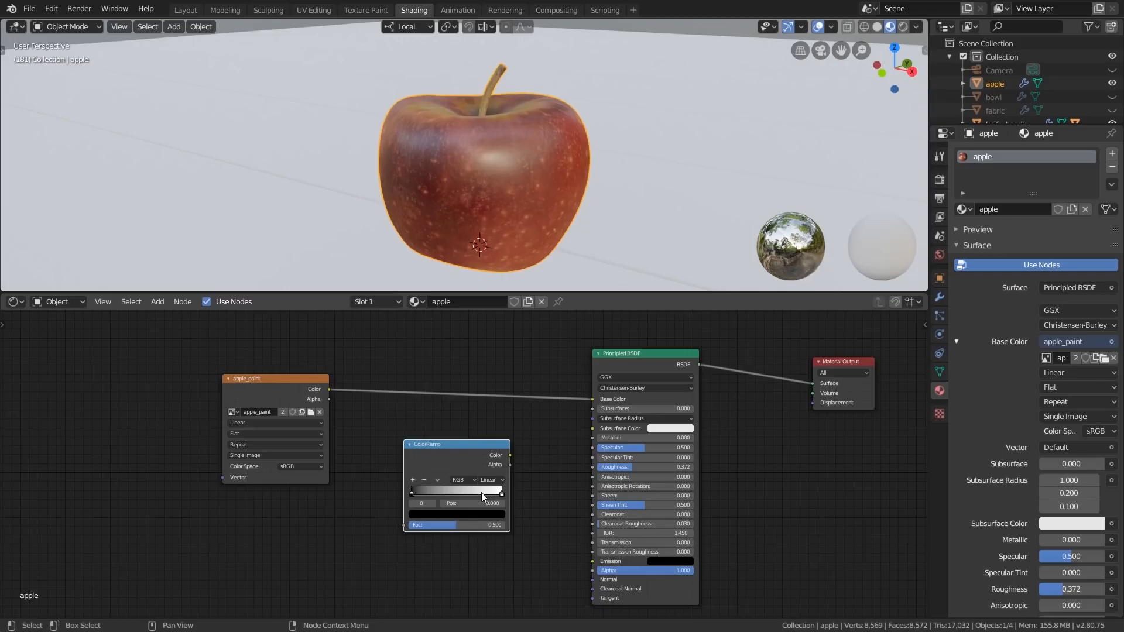
Link apple_paint's Color output to the ColorRamp's Fac, and the ColorRamp's Color output to the Principled BSDF's Base Color.
{"action": "scroll", "coordinate": [397, 488], "scroll_direction": "up", "scroll_amount": 2}
{"action": "middle_click_drag", "start_coordinate": [421, 484], "coordinate": [469, 445]}
{"action": "scroll", "coordinate": [456, 497], "scroll_direction": "up", "scroll_amount": 1}
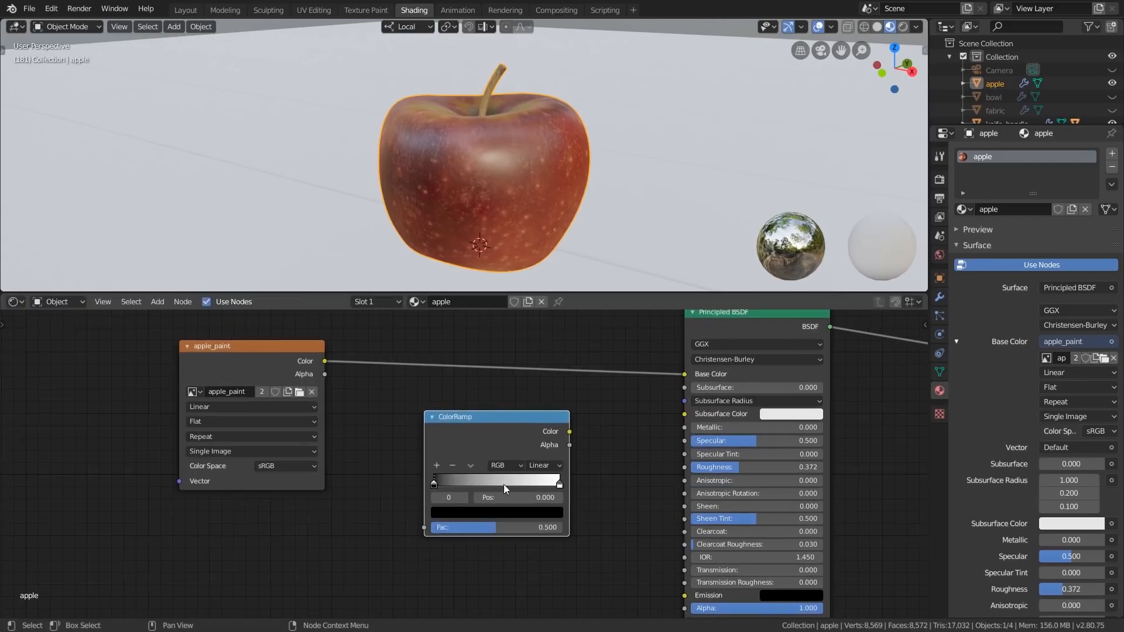
{"action": "middle_click_drag", "start_coordinate": [444, 512], "coordinate": [490, 496]}
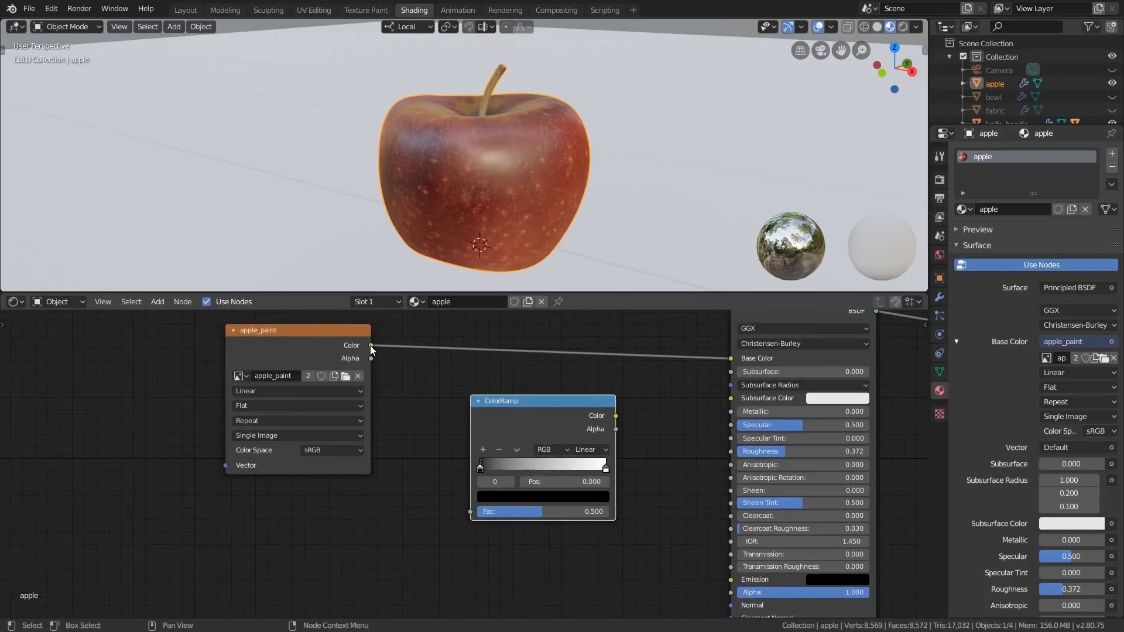
{"action": "left_click_drag", "start_coordinate": [370, 345], "coordinate": [470, 511]}
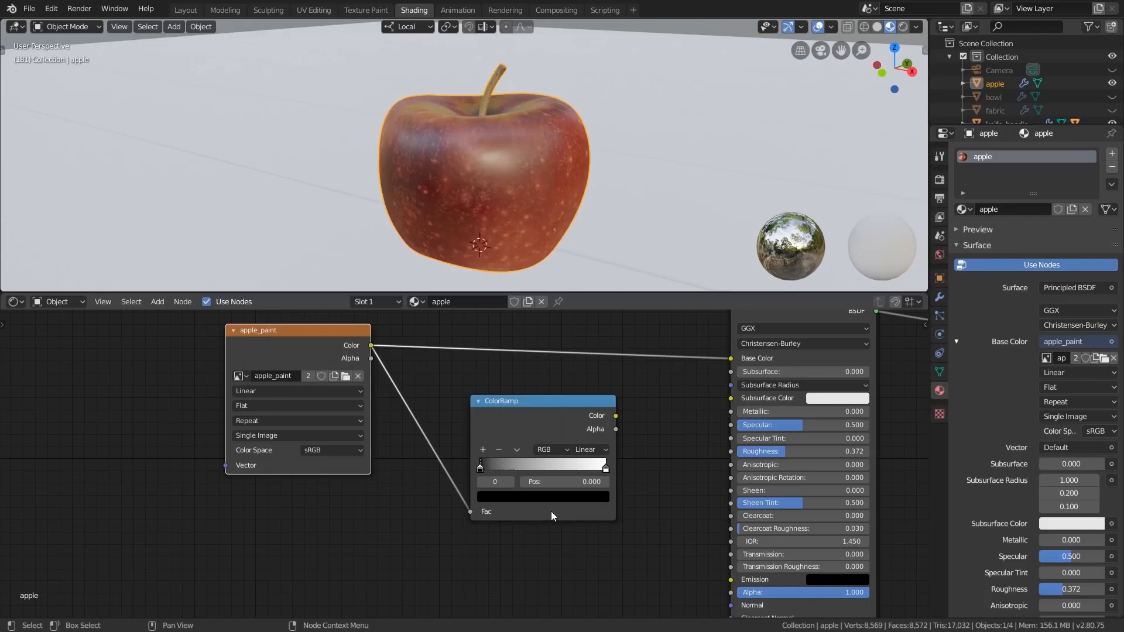
{"action": "middle_click_drag", "start_coordinate": [550, 508], "coordinate": [492, 538]}
{"action": "scroll", "coordinate": [489, 460], "scroll_direction": "down", "scroll_amount": 1}
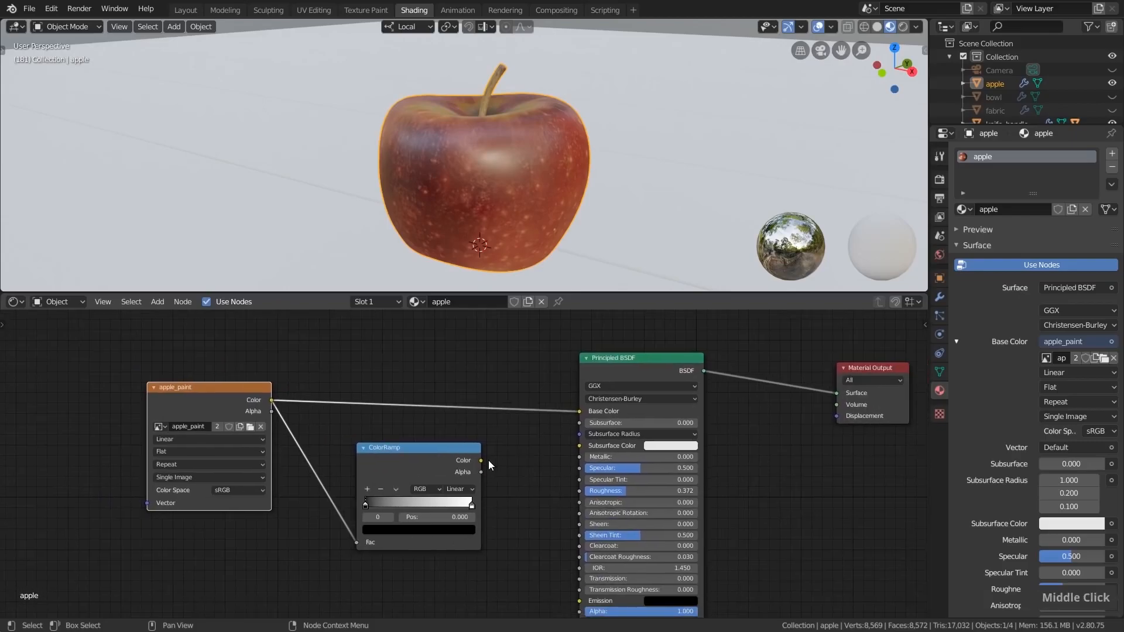
{"action": "left_click_drag", "start_coordinate": [481, 460], "coordinate": [578, 410]}
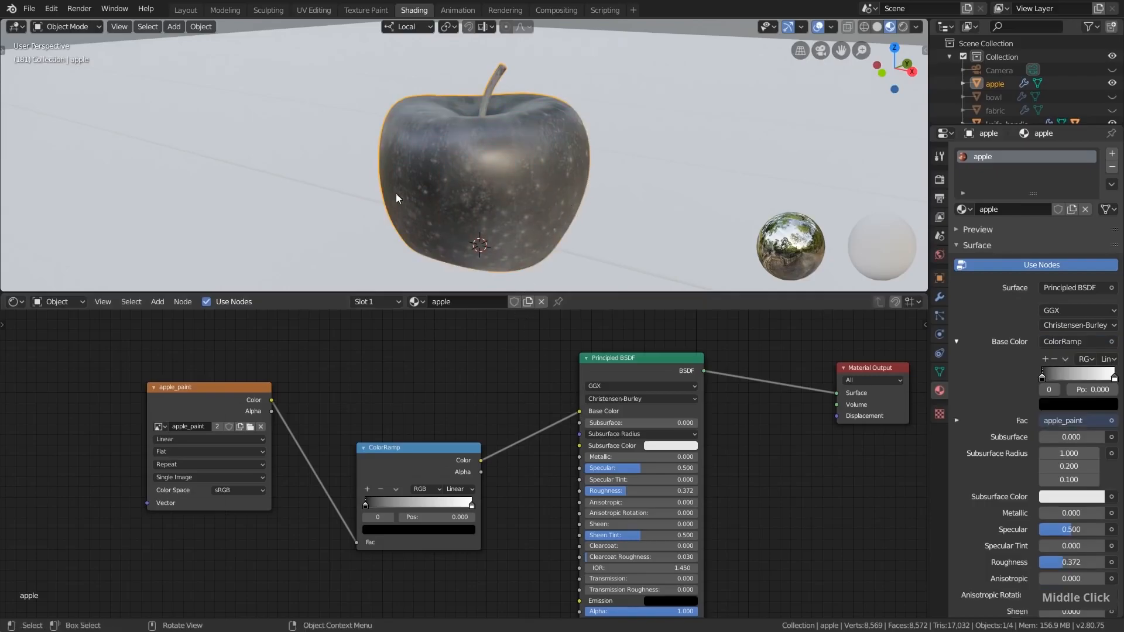
Move the ColorRamp up in line between apple_paint and Principled BSDF, and select its white stop, followed by its black stop.
{"action": "left_click_drag", "start_coordinate": [412, 461], "coordinate": [432, 395]}
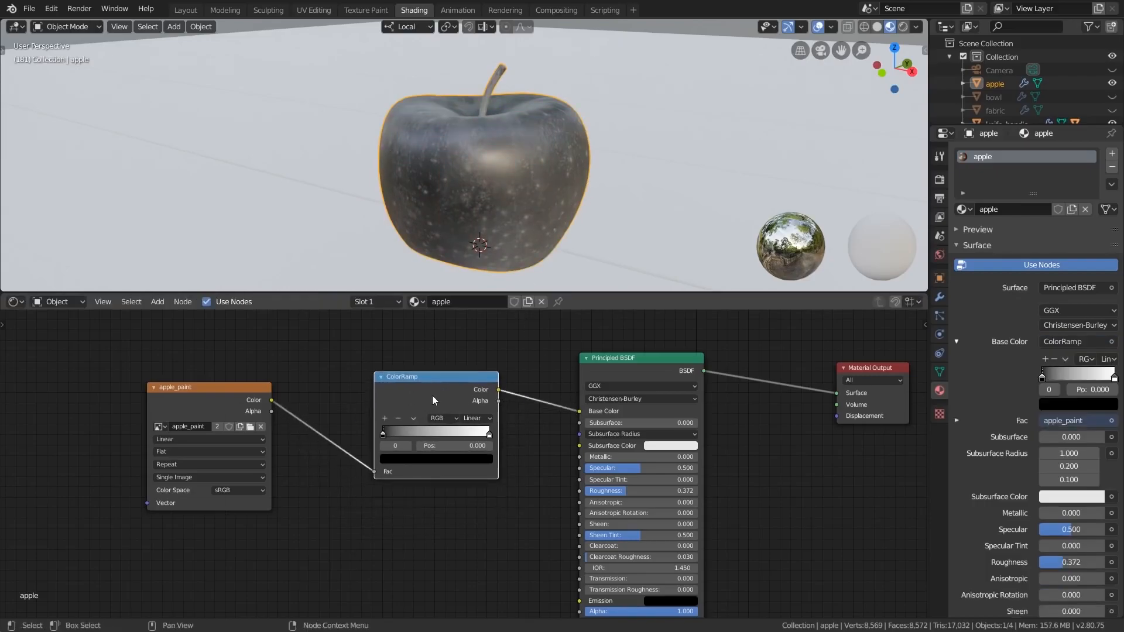
{"action": "scroll", "coordinate": [409, 413], "scroll_direction": "up", "scroll_amount": 2}
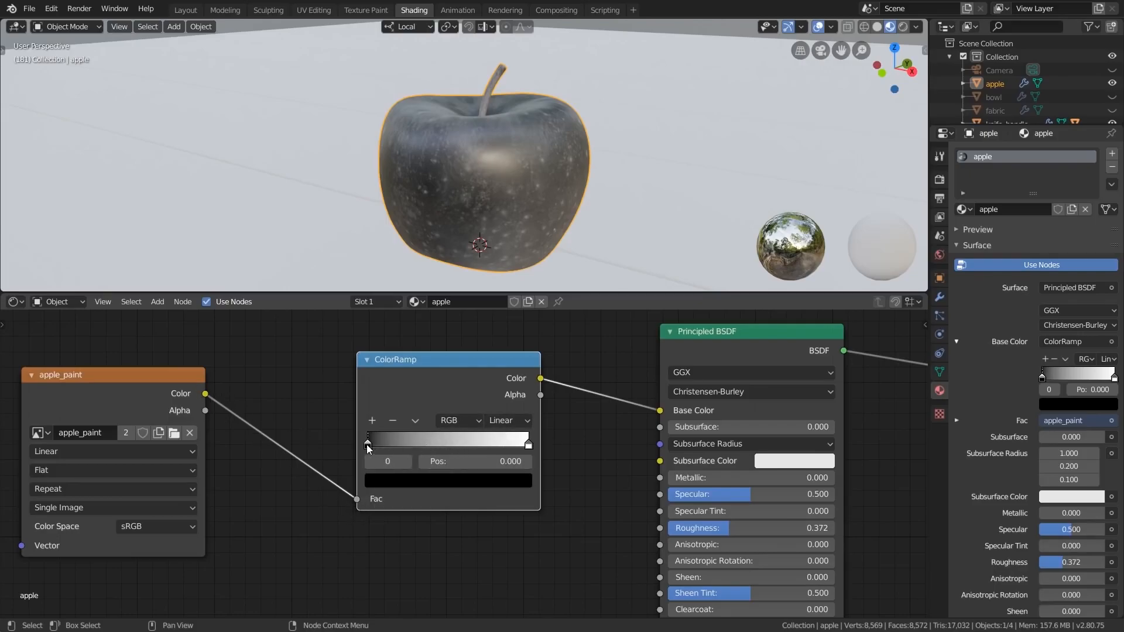
{"action": "left_click", "coordinate": [528, 446]}
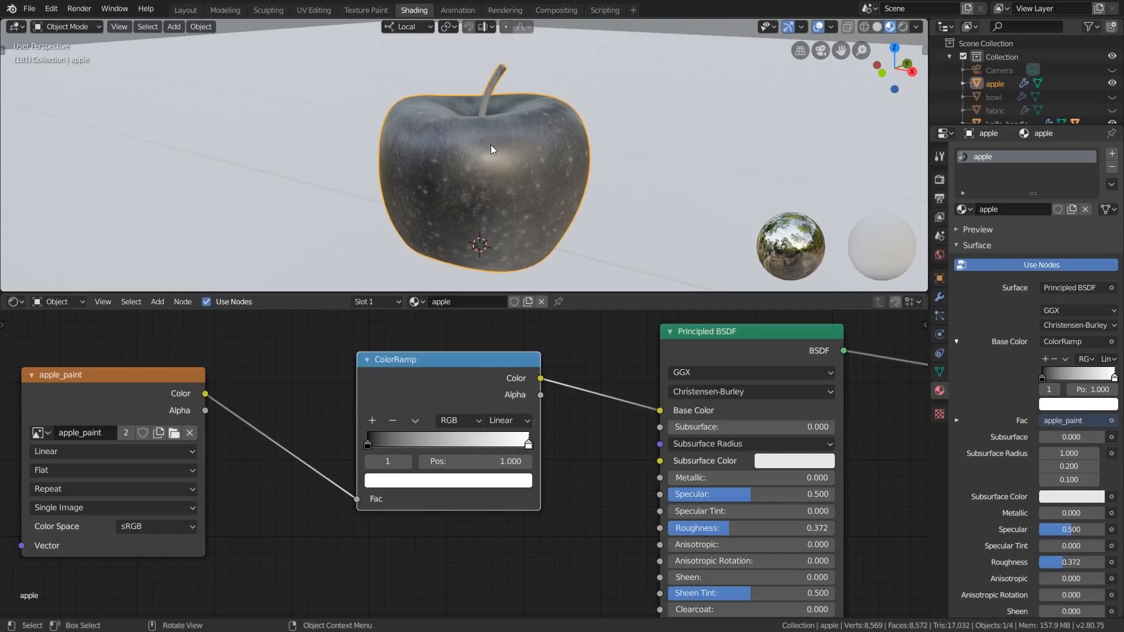
{"action": "left_click", "coordinate": [369, 445]}
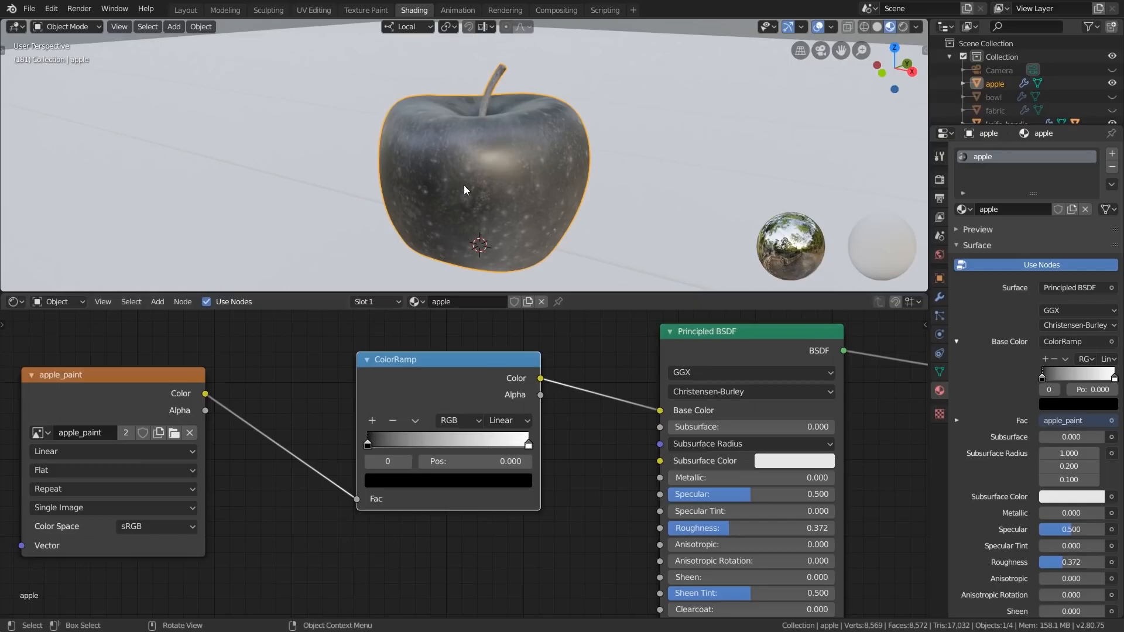
{"action": "scroll", "coordinate": [518, 175], "scroll_direction": "up", "scroll_amount": 1}
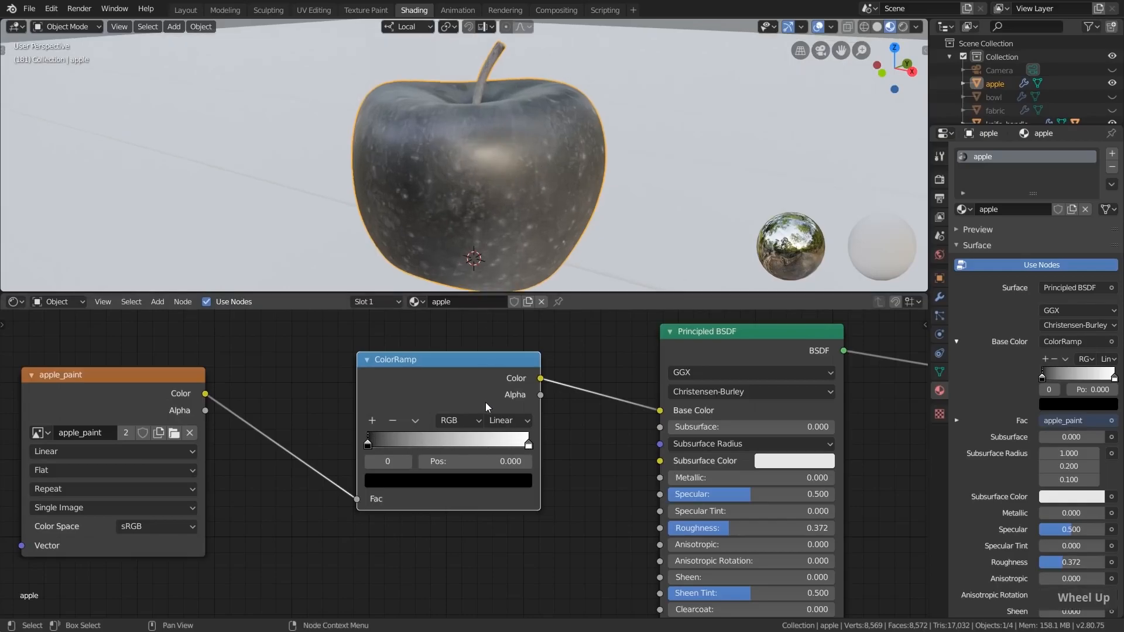
Recolour the ColorRamp's black stop to blue (H 0.649, S 1.000, V 0.657) and its white stop to pinkish red.
{"action": "left_click", "coordinate": [402, 491]}
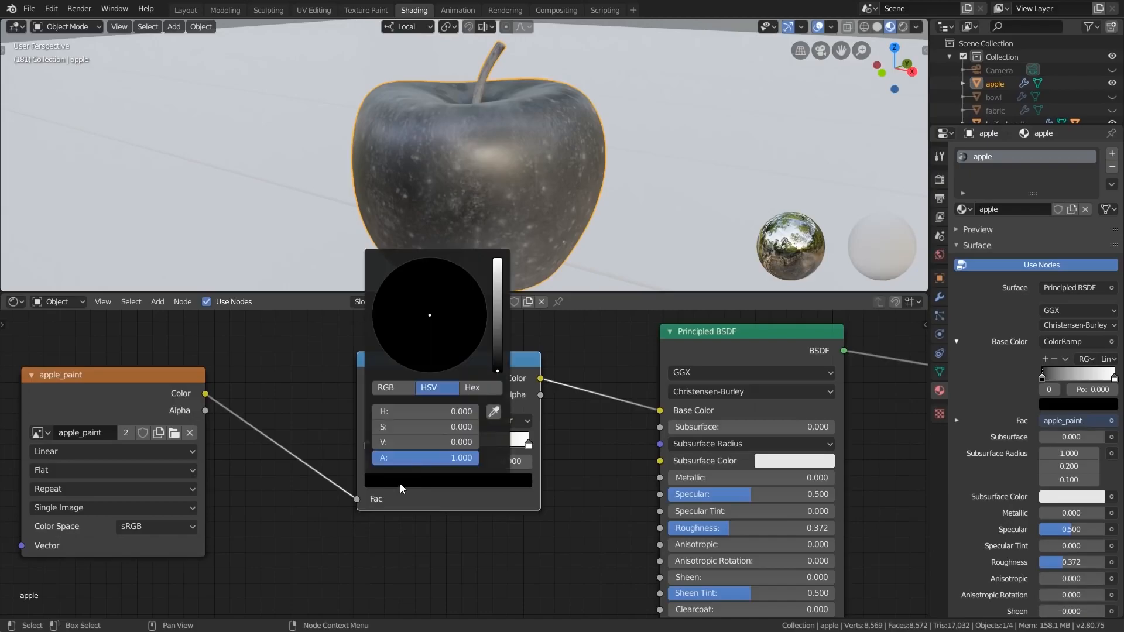
{"action": "left_click_drag", "start_coordinate": [499, 325], "coordinate": [497, 296]}
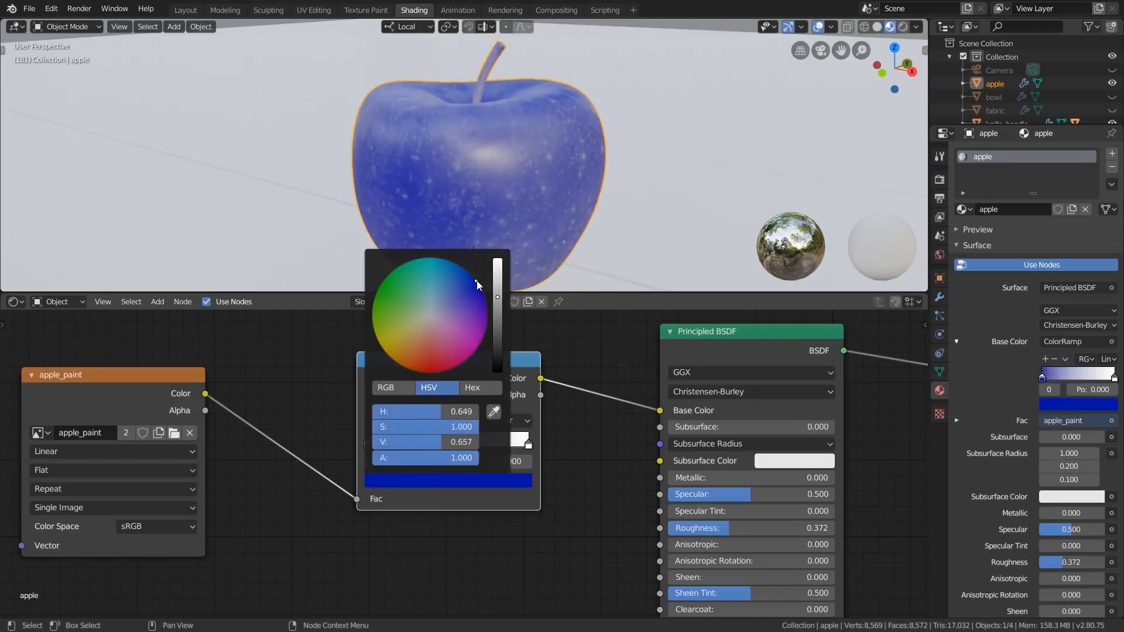
{"action": "left_click", "coordinate": [528, 444]}
{"action": "left_click", "coordinate": [489, 491]}
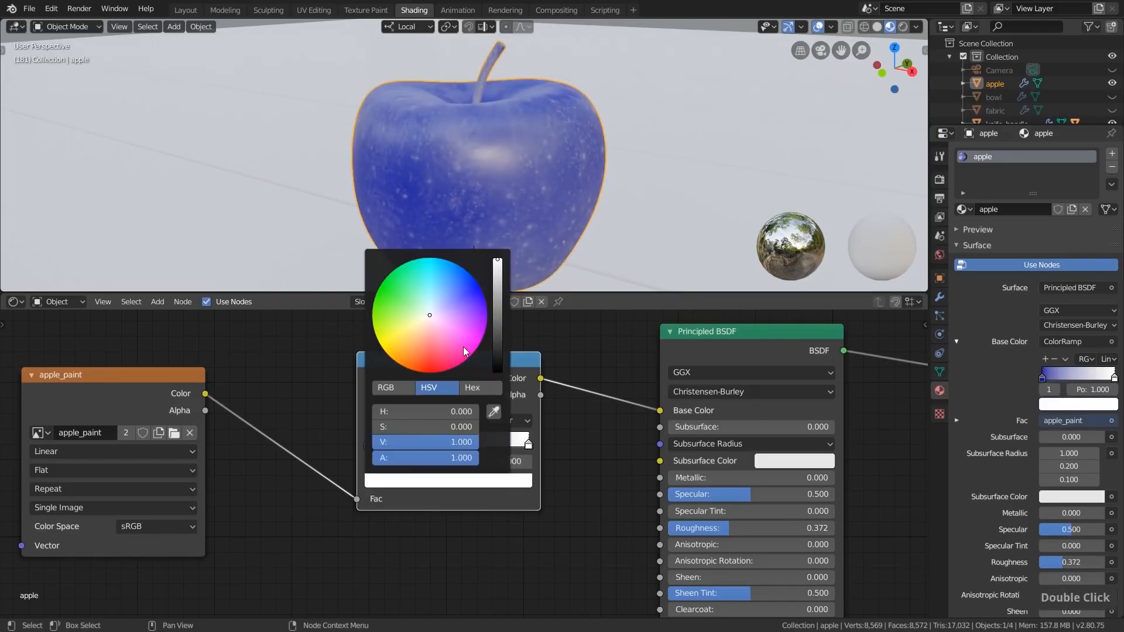
{"action": "left_click", "coordinate": [465, 349]}
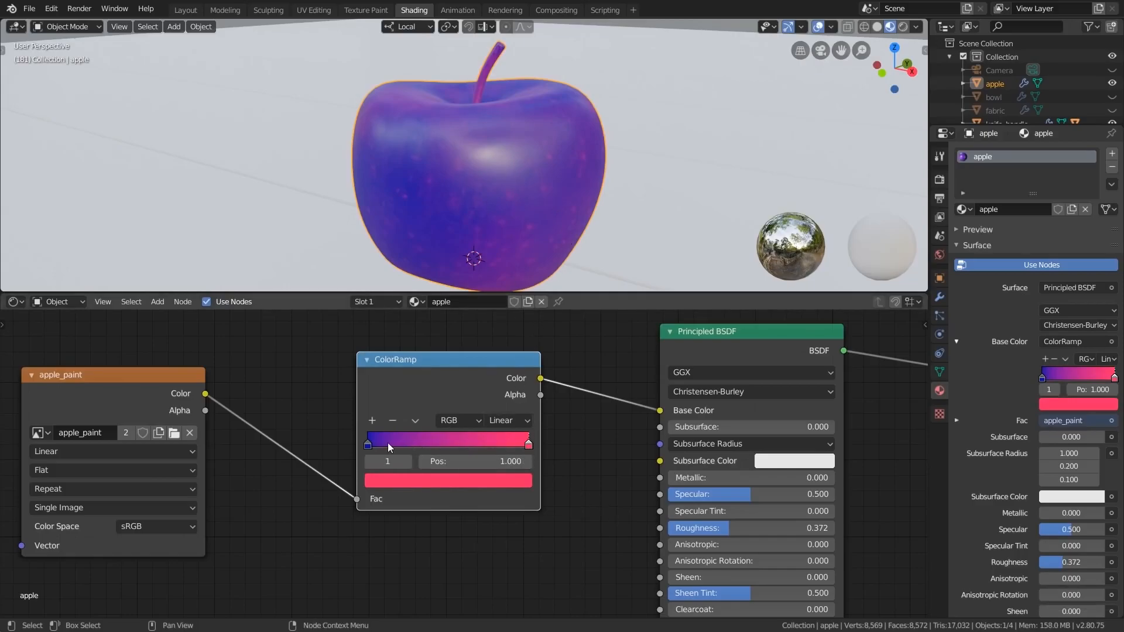
{"action": "left_click", "coordinate": [368, 444]}
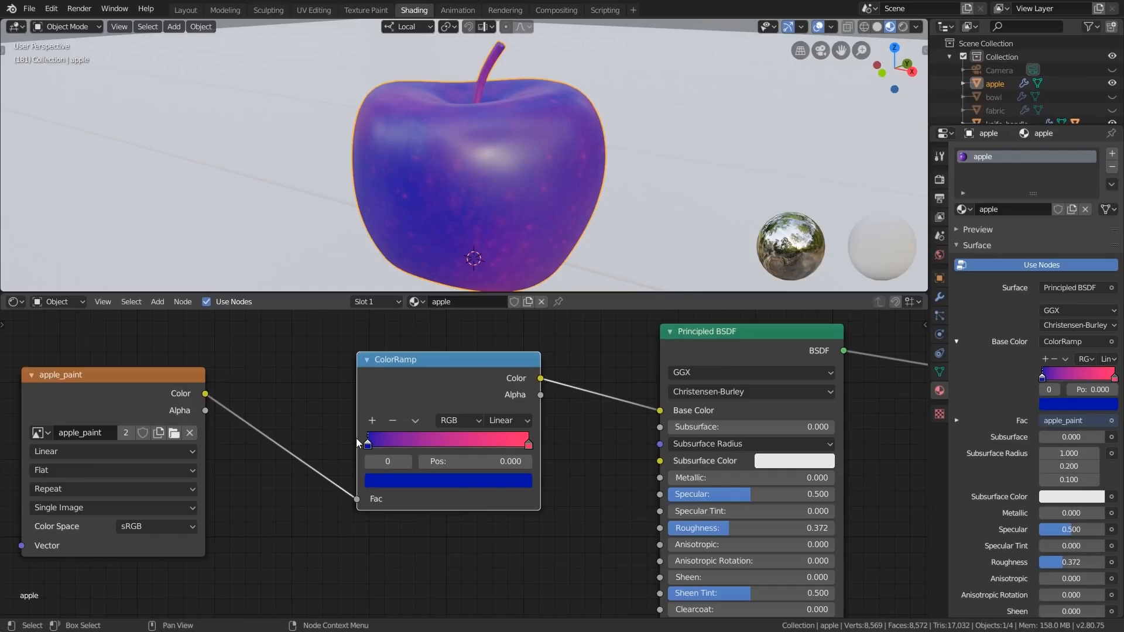
Undo the blue and pinkish-red recolouring of the ColorRamp stops.
{"action": "key", "text": "ctrl+z"}
{"action": "key", "text": "ctrl+z"}
{"action": "key", "text": "ctrl+z"}
{"action": "key", "text": "ctrl+z"}
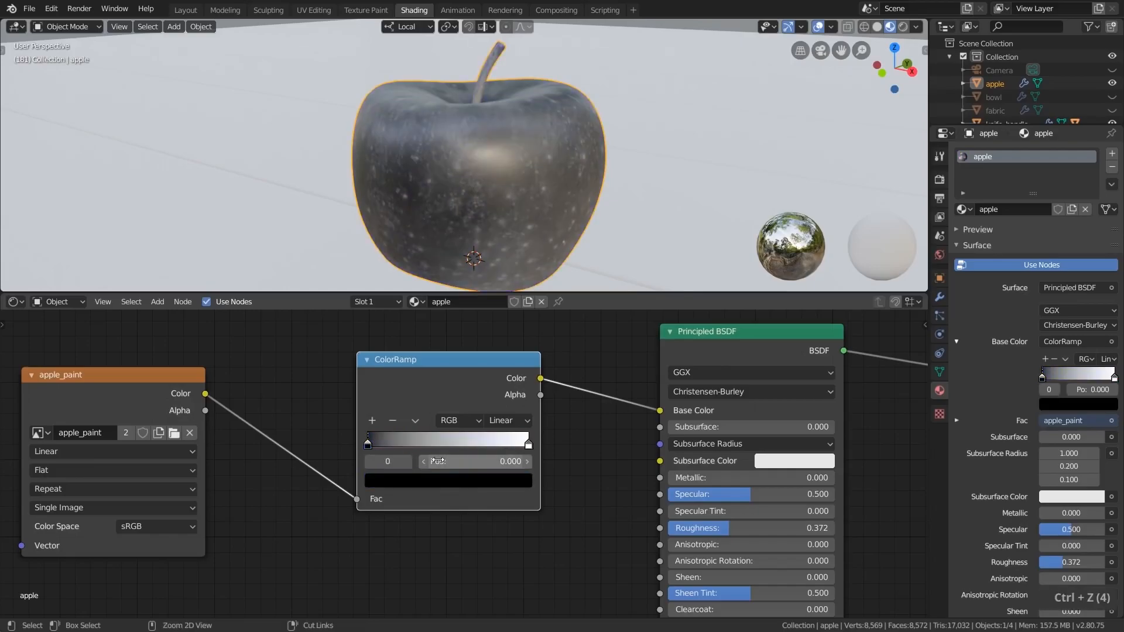
{"action": "key", "text": "ctrl+z"}
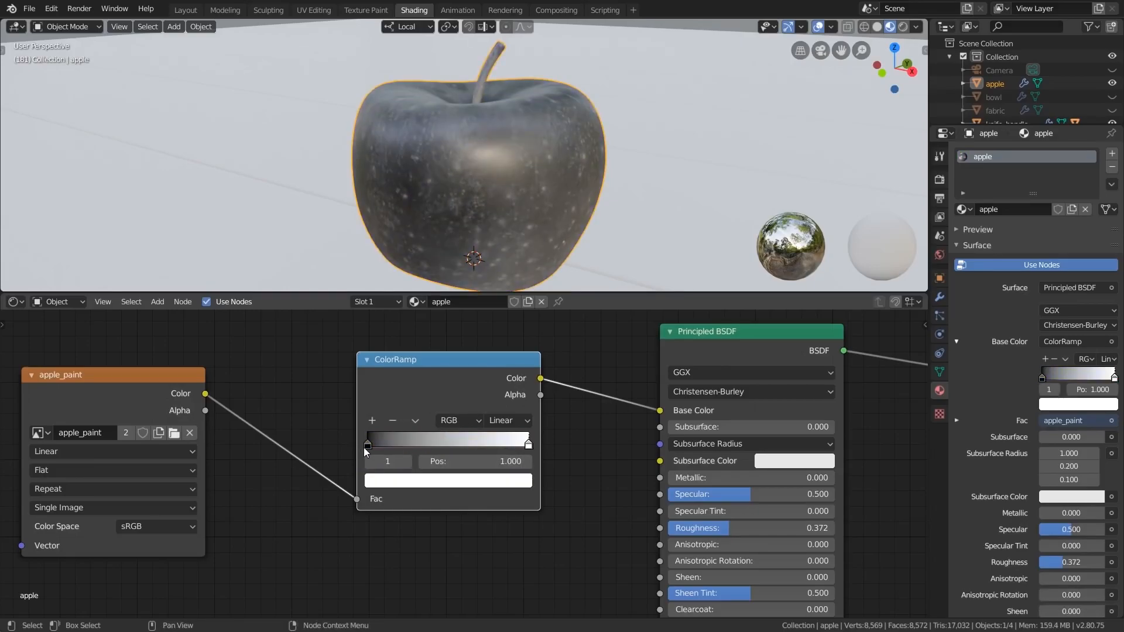
Move the ColorRamp's black stop slightly inward and its white stop to position 0.554, and place the node lower.
{"action": "left_click", "coordinate": [367, 444]}
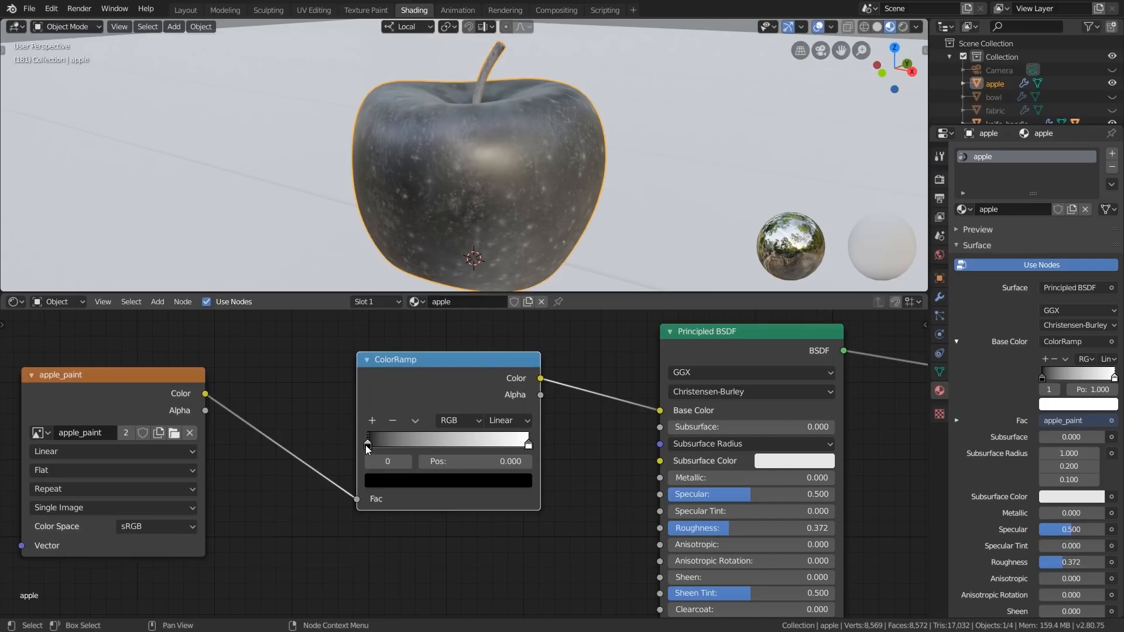
{"action": "mouse_move", "coordinate": [368, 448]}
{"action": "left_mouse_down"}
{"action": "mouse_move", "coordinate": [445, 447]}
{"action": "mouse_move", "coordinate": [346, 448]}
{"action": "mouse_move", "coordinate": [454, 449]}
{"action": "mouse_move", "coordinate": [351, 446]}
{"action": "mouse_move", "coordinate": [365, 440]}
{"action": "left_mouse_up"}
{"action": "left_click_drag", "start_coordinate": [529, 446], "coordinate": [457, 450]}
{"action": "scroll", "coordinate": [475, 510], "scroll_direction": "down", "scroll_amount": 1}
{"action": "middle_click_drag", "start_coordinate": [471, 507], "coordinate": [466, 473]}
{"action": "left_click_drag", "start_coordinate": [434, 376], "coordinate": [419, 431]}
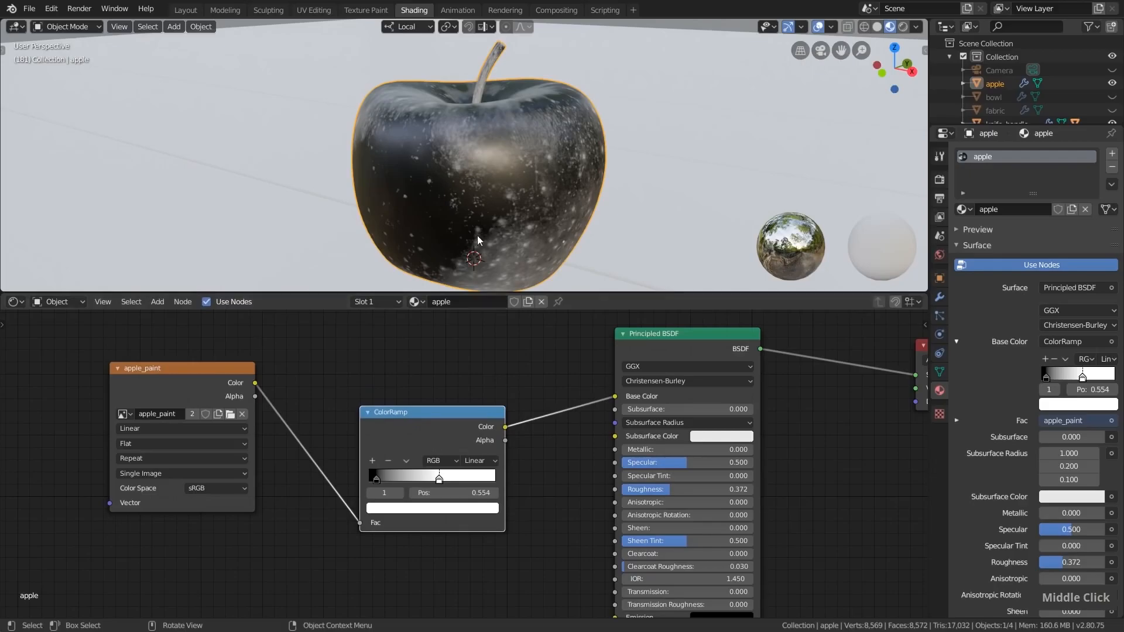
Replace the ColorRamp's Base Color link with a direct link from apple_paint's Color, and shift the ColorRamp slightly away from Principled BSDF.
{"action": "left_click_drag", "start_coordinate": [614, 396], "coordinate": [585, 411]}
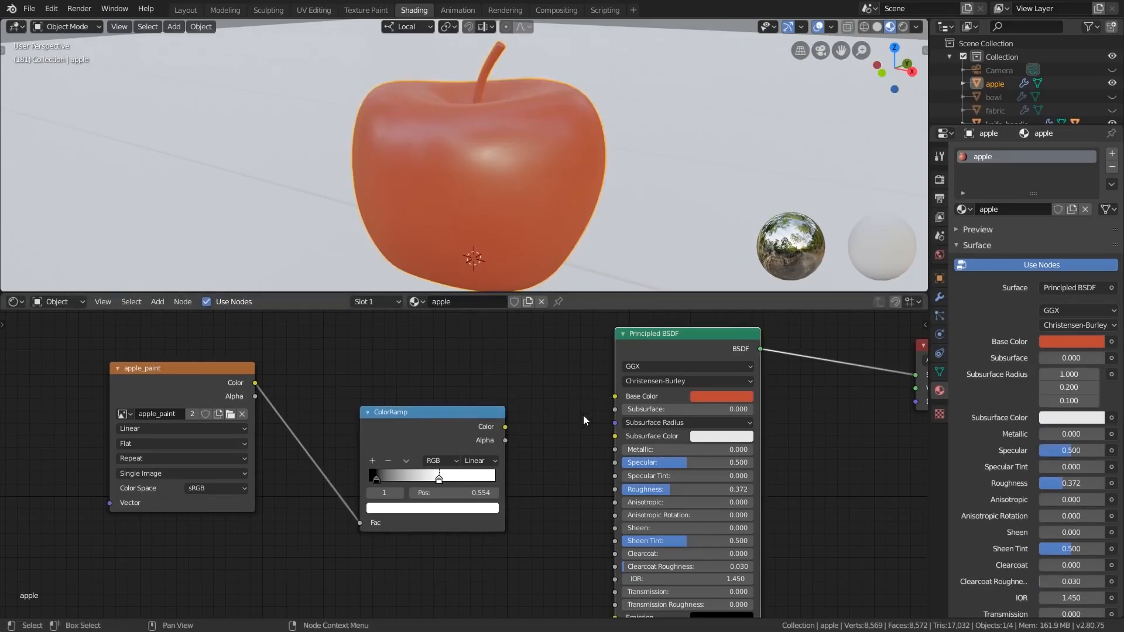
{"action": "left_click_drag", "start_coordinate": [255, 383], "coordinate": [616, 398]}
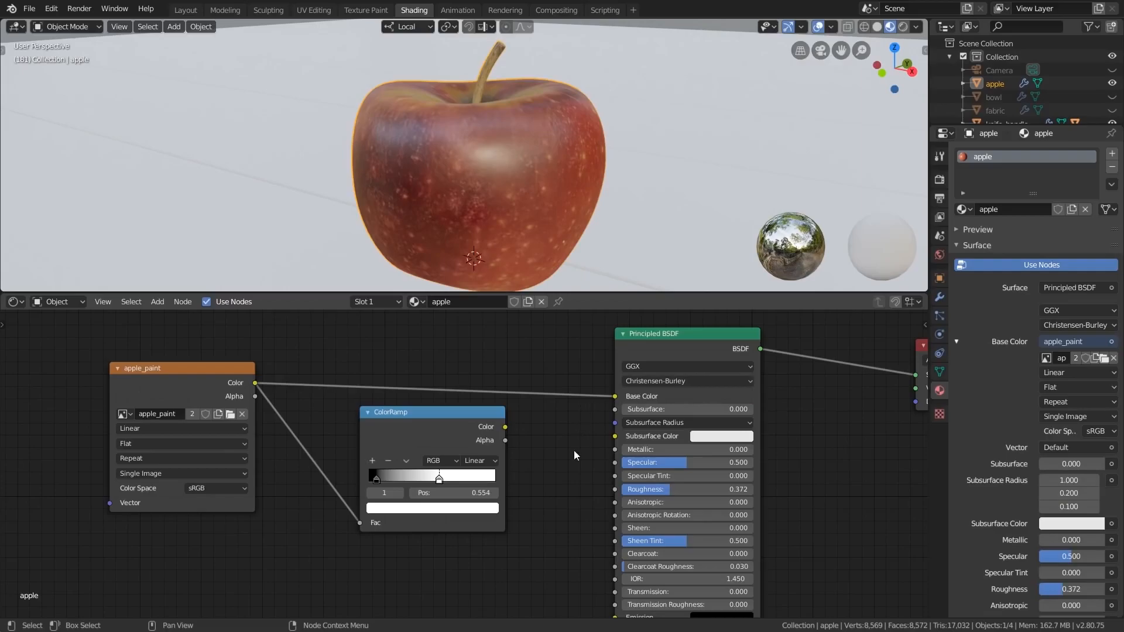
{"action": "middle_click_drag", "start_coordinate": [575, 445], "coordinate": [545, 454]}
{"action": "scroll", "coordinate": [502, 455], "scroll_direction": "up", "scroll_amount": 1}
{"action": "left_click_drag", "start_coordinate": [387, 376], "coordinate": [365, 395]}
{"action": "left_click_drag", "start_coordinate": [449, 414], "coordinate": [561, 469]}
{"action": "scroll", "coordinate": [639, 472], "scroll_direction": "up", "scroll_amount": 1}
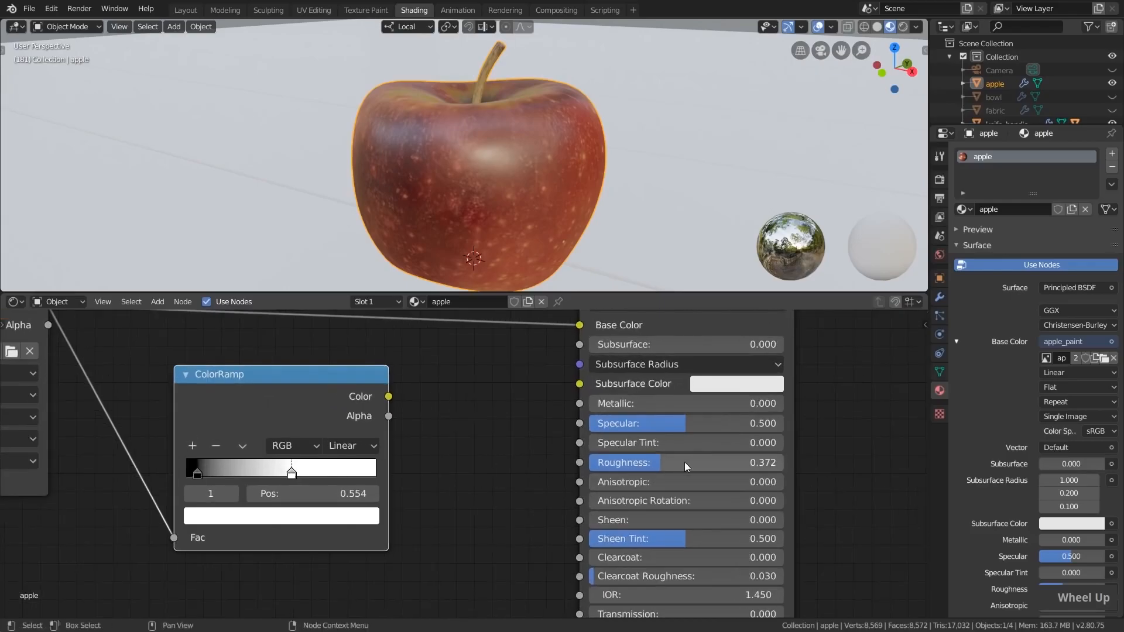
Try the Principled BSDF's Roughness at 0.000 and 1.000, and set it to 0.344.
{"action": "left_click_drag", "start_coordinate": [687, 466], "coordinate": [597, 467]}
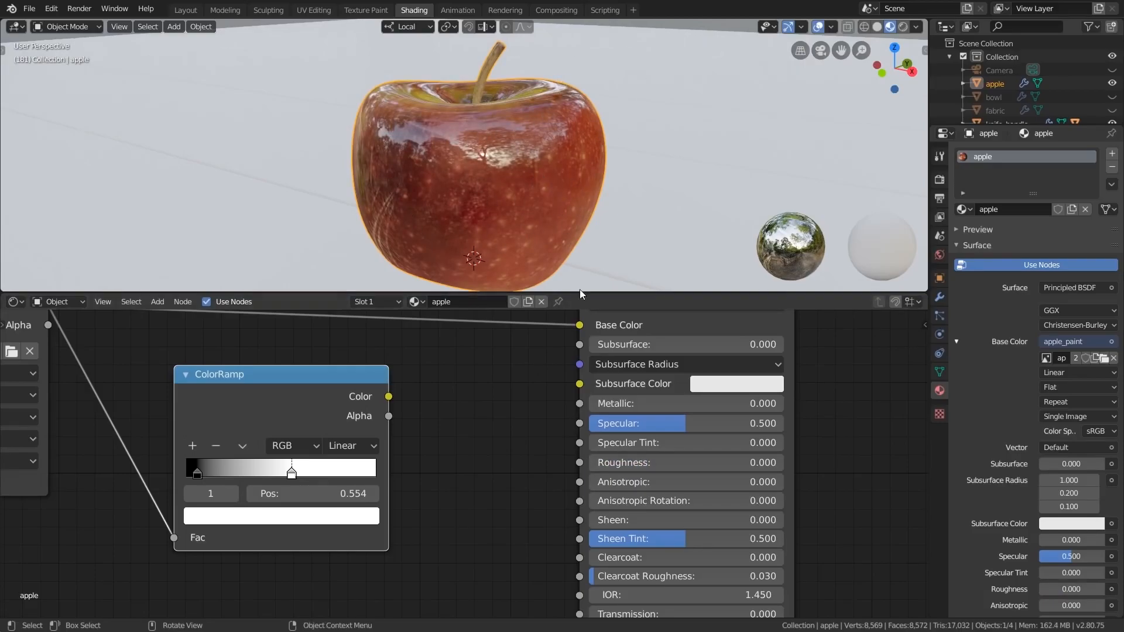
{"action": "left_click_drag", "start_coordinate": [609, 462], "coordinate": [783, 463]}
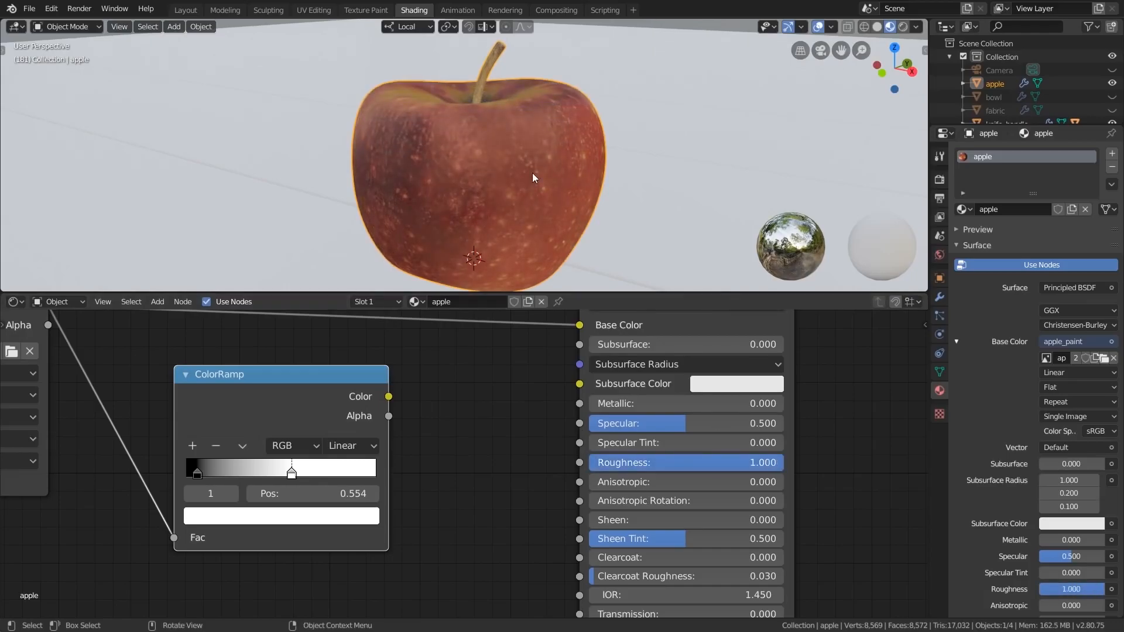
{"action": "left_click_drag", "start_coordinate": [742, 465], "coordinate": [627, 462]}
Link the ColorRamp's Color output to Base Color again and set the Principled BSDF's Roughness to 0.704.
{"action": "left_click_drag", "start_coordinate": [388, 396], "coordinate": [579, 325]}
{"action": "middle_click_drag", "start_coordinate": [404, 406], "coordinate": [512, 441]}
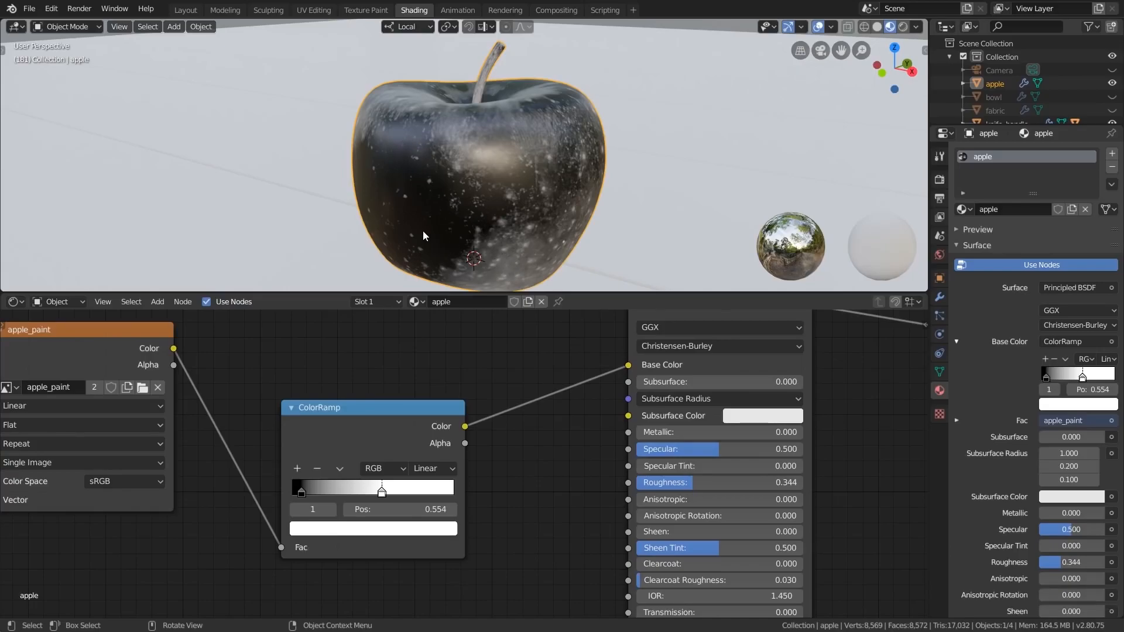
{"action": "left_click_drag", "start_coordinate": [686, 485], "coordinate": [756, 483]}
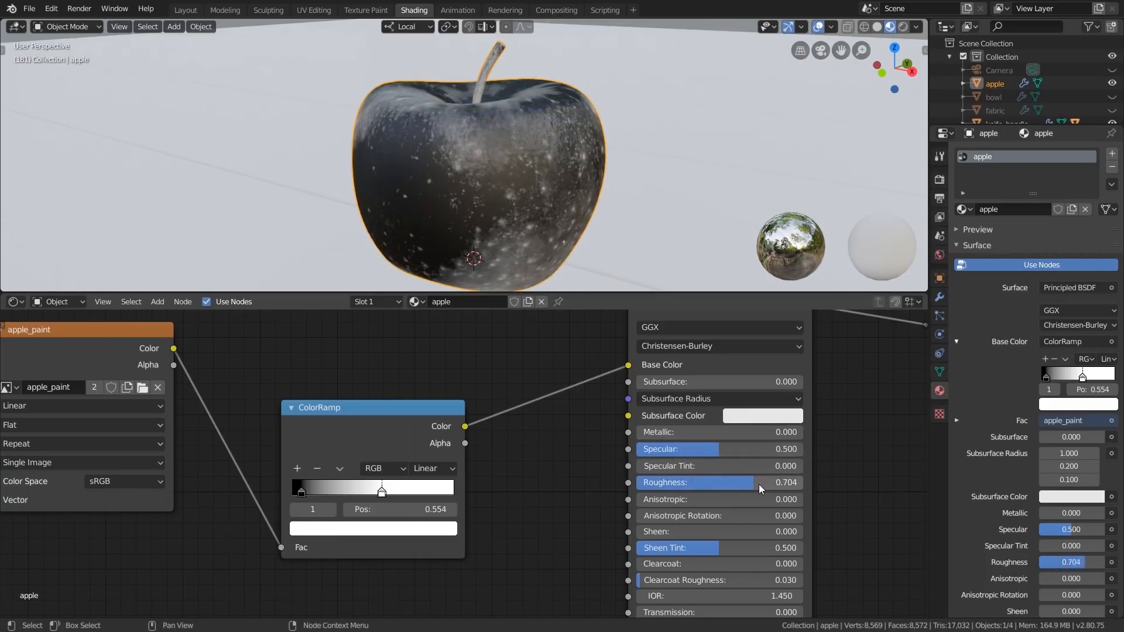
Link the ColorRamp's Color output to Roughness, and apple_paint's Color output directly to Base Color on the Principled BSDF.
{"action": "mouse_move", "coordinate": [467, 426]}
{"action": "left_mouse_down"}
{"action": "mouse_move", "coordinate": [558, 471]}
{"action": "mouse_move", "coordinate": [627, 486]}
{"action": "left_mouse_up"}
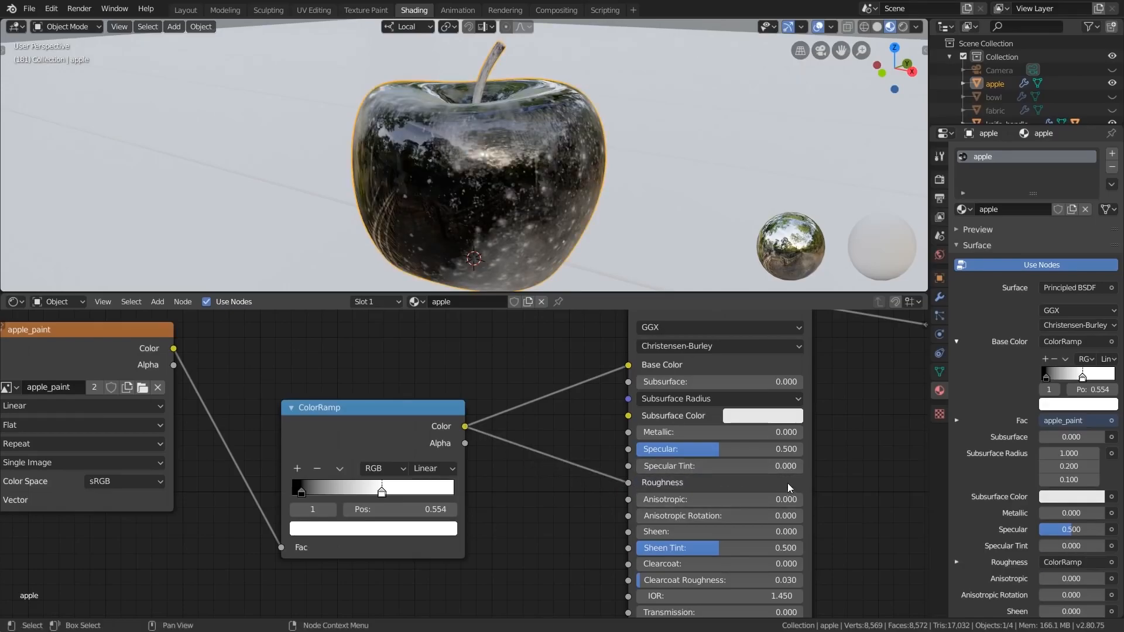
{"action": "left_click_drag", "start_coordinate": [331, 416], "coordinate": [363, 416]}
{"action": "scroll", "coordinate": [405, 404], "scroll_direction": "down", "scroll_amount": 1}
{"action": "left_click_drag", "start_coordinate": [225, 380], "coordinate": [613, 394]}
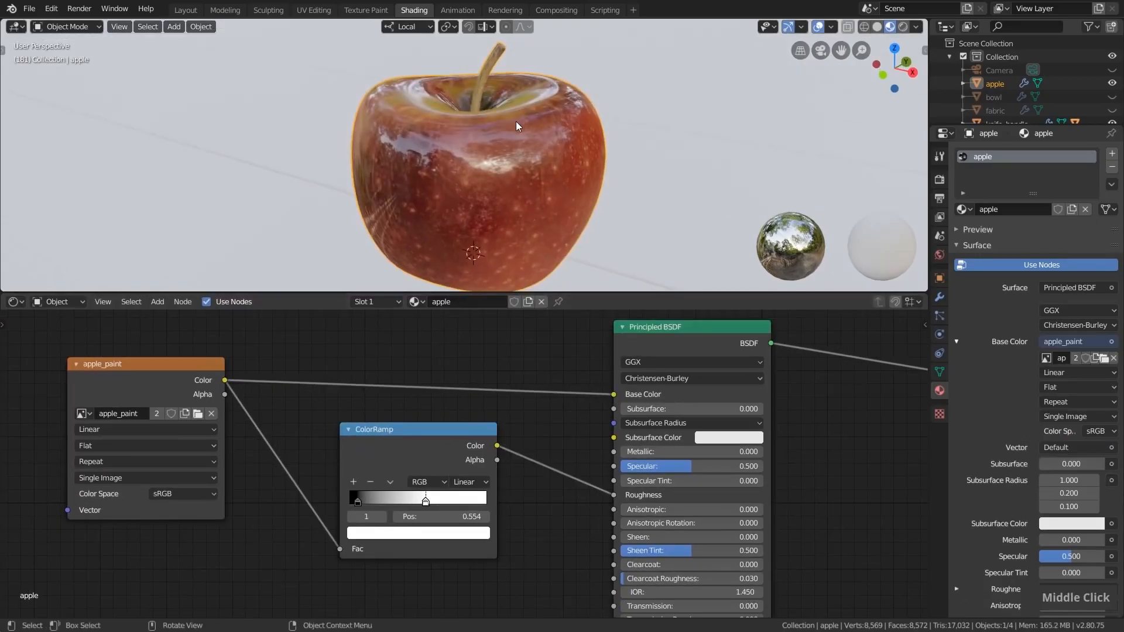
Move the ColorRamp's white stop to position 0.259 and its black stop to 0.000, and inspect the apple's reflections.
{"action": "scroll", "coordinate": [425, 507], "scroll_direction": "up", "scroll_amount": 2}
{"action": "left_click_drag", "start_coordinate": [426, 501], "coordinate": [367, 499]}
{"action": "left_click", "coordinate": [325, 496]}
{"action": "scroll", "coordinate": [617, 93], "scroll_direction": "up", "scroll_amount": 5}
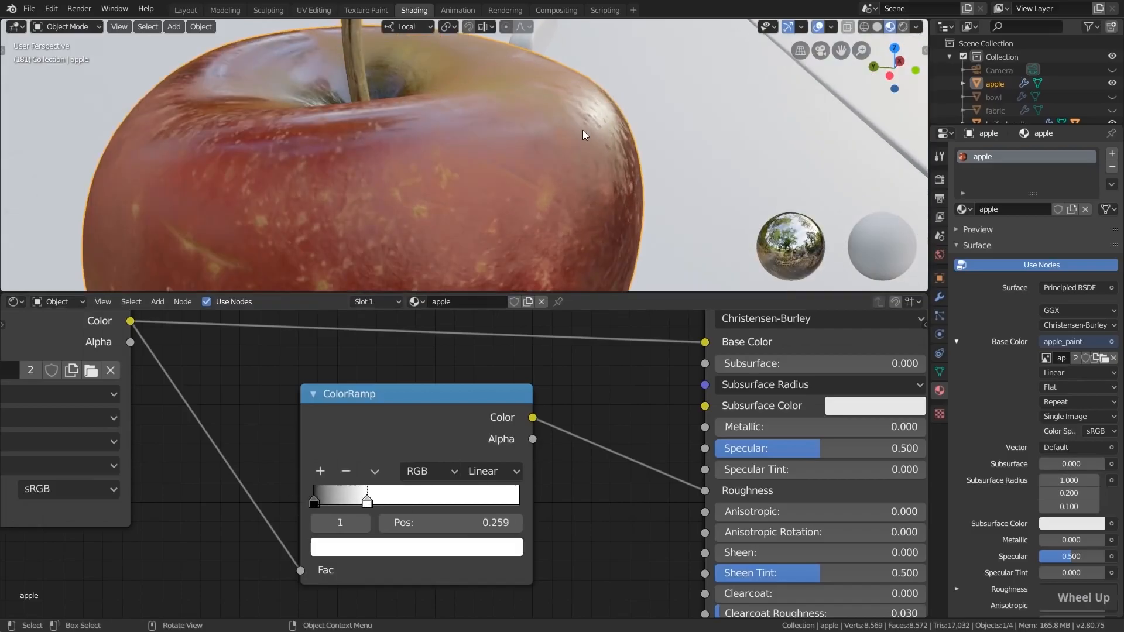
{"action": "scroll", "coordinate": [582, 130], "scroll_direction": "down", "scroll_amount": 3}
{"action": "middle_click_drag", "start_coordinate": [321, 141], "coordinate": [282, 146]}
{"action": "scroll", "coordinate": [409, 134], "scroll_direction": "down", "scroll_amount": 2}
{"action": "scroll", "coordinate": [458, 204], "scroll_direction": "down", "scroll_amount": 1}
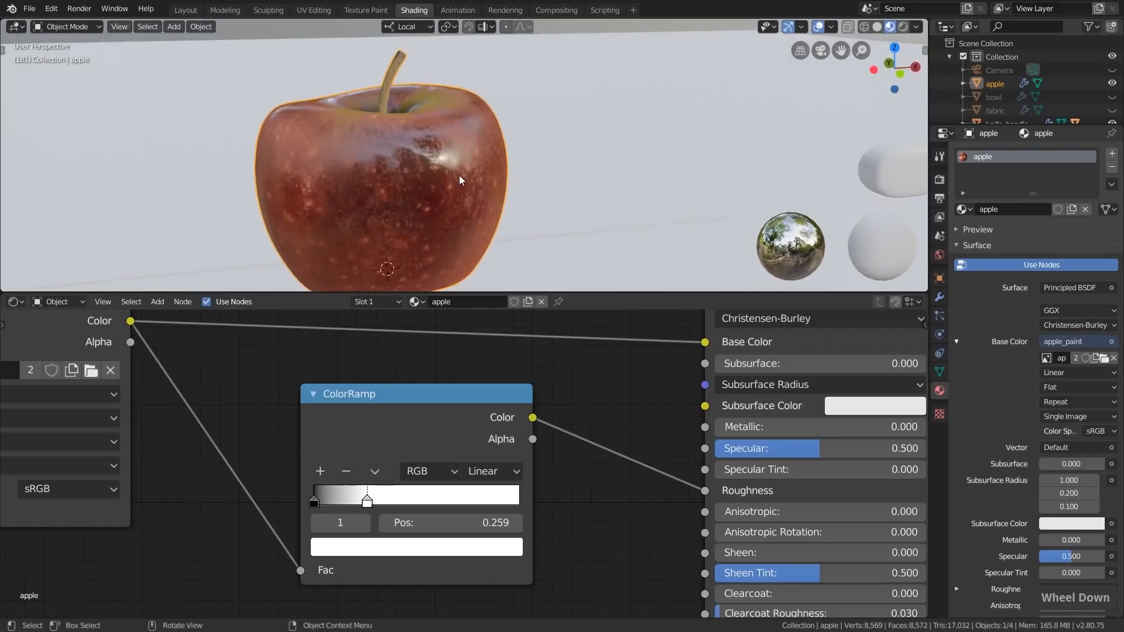
{"action": "scroll", "coordinate": [456, 153], "scroll_direction": "up", "scroll_amount": 2}
{"action": "middle_click_drag", "start_coordinate": [490, 182], "coordinate": [493, 176]}
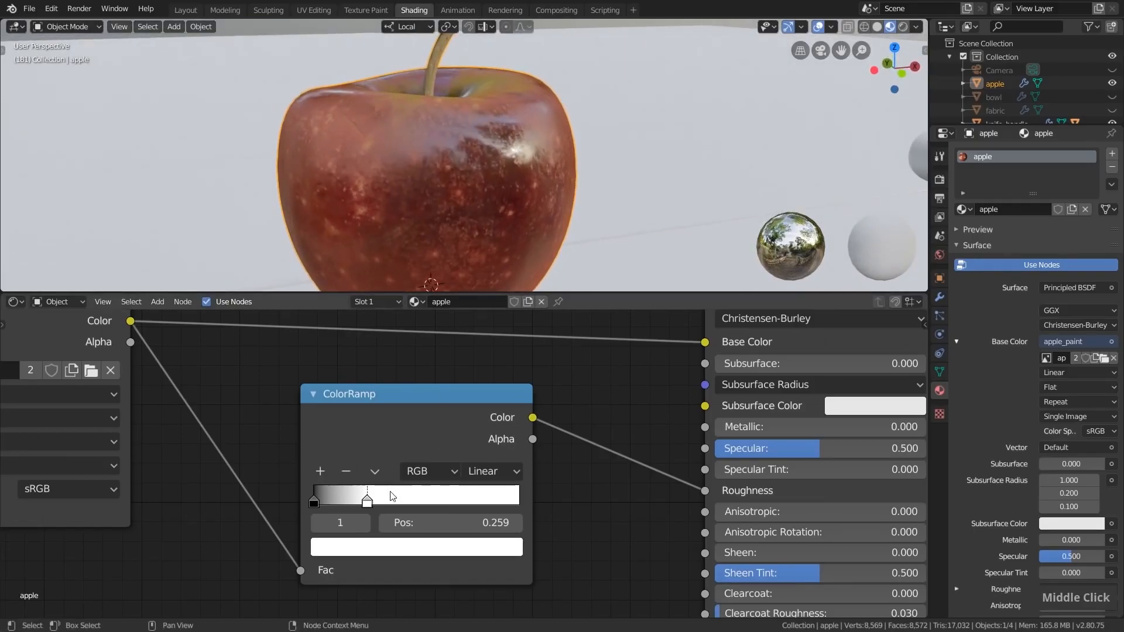
Move the ColorRamp's white stop to position 0.410 and check the apple's glossiness from another angle.
{"action": "left_click", "coordinate": [312, 502]}
{"action": "left_click_drag", "start_coordinate": [362, 502], "coordinate": [393, 507]}
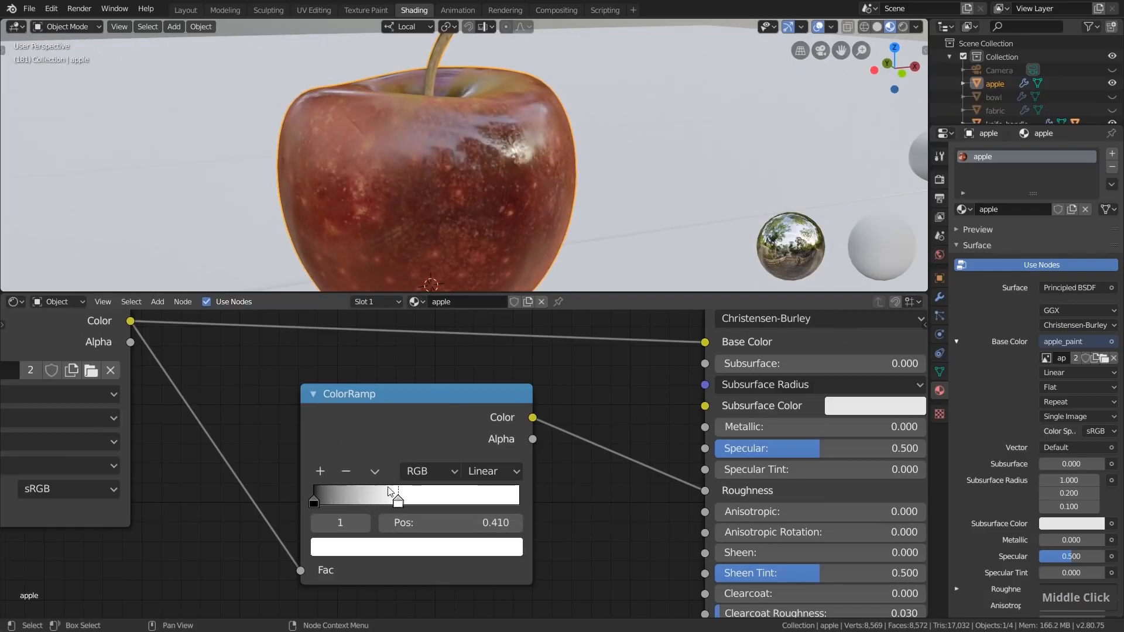
{"action": "scroll", "coordinate": [475, 159], "scroll_direction": "down", "scroll_amount": 1}
{"action": "scroll", "coordinate": [447, 175], "scroll_direction": "up", "scroll_amount": 1}
{"action": "middle_click_drag", "start_coordinate": [447, 175], "coordinate": [480, 171]}
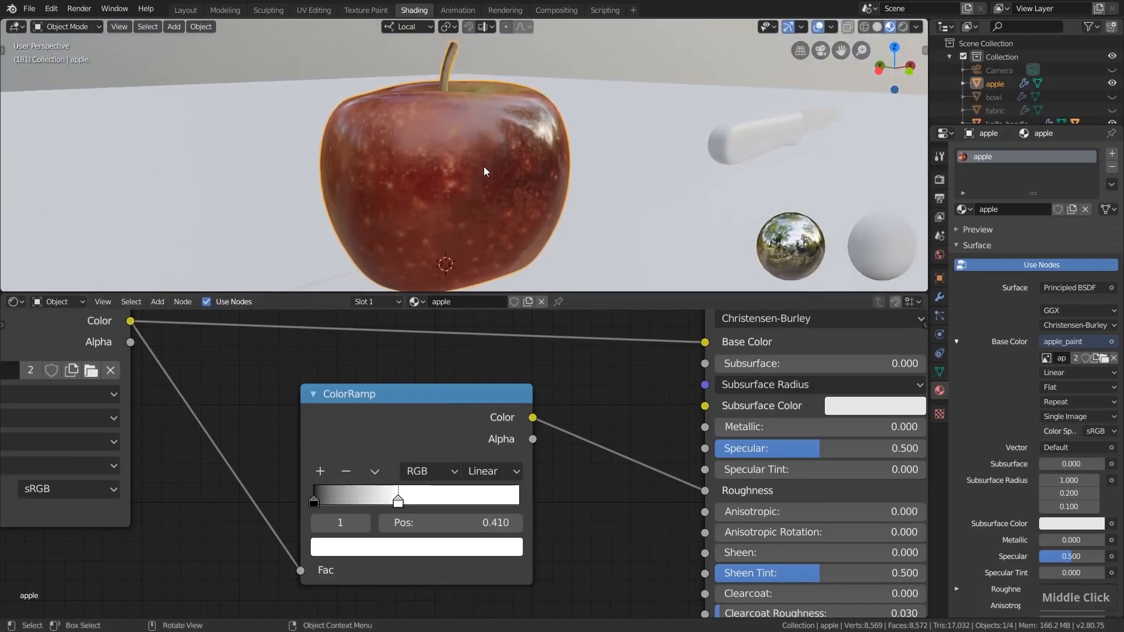
{"action": "scroll", "coordinate": [480, 171], "scroll_direction": "up", "scroll_amount": 1}
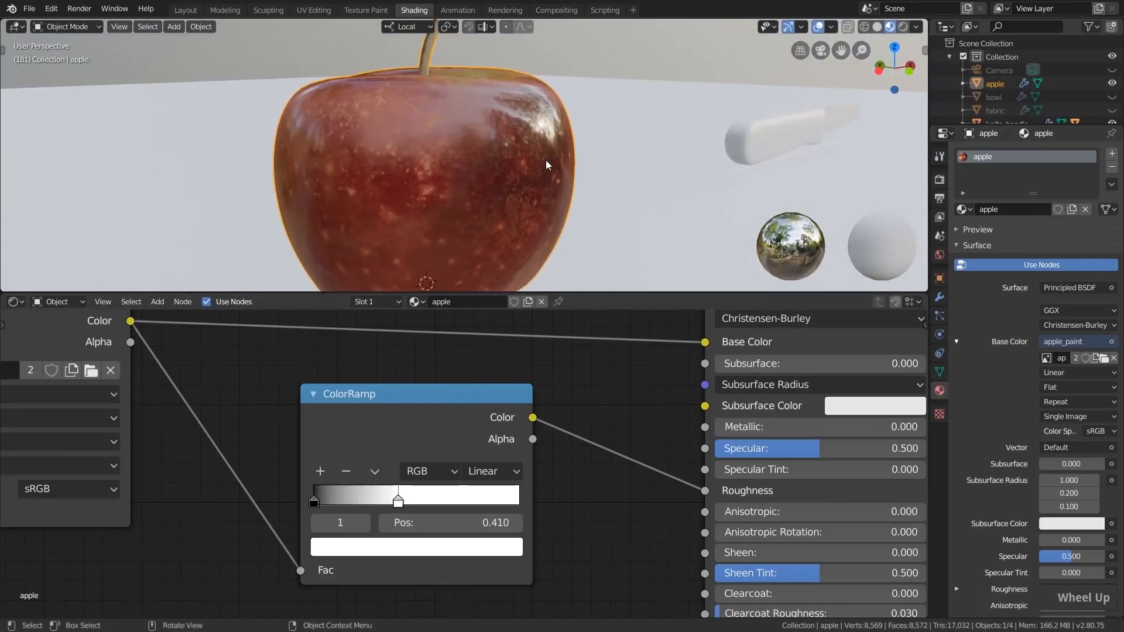
Lighten the ColorRamp's black stop to dark grey and move the white stop to position 0.398.
{"action": "left_click", "coordinate": [315, 502]}
{"action": "left_click", "coordinate": [370, 551]}
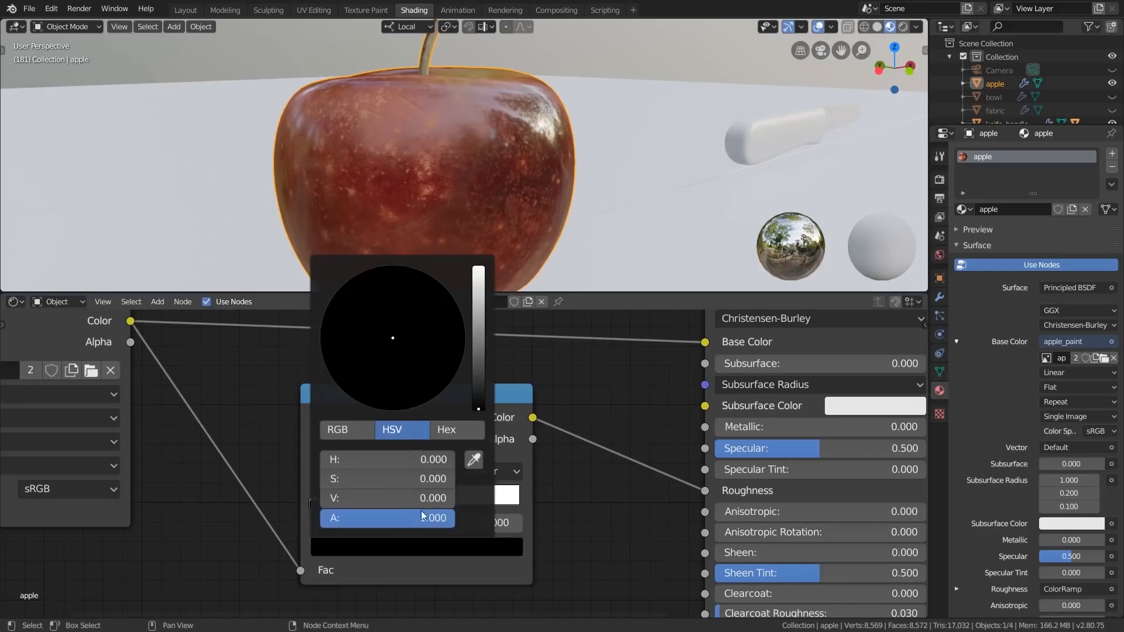
{"action": "left_click_drag", "start_coordinate": [481, 407], "coordinate": [478, 369]}
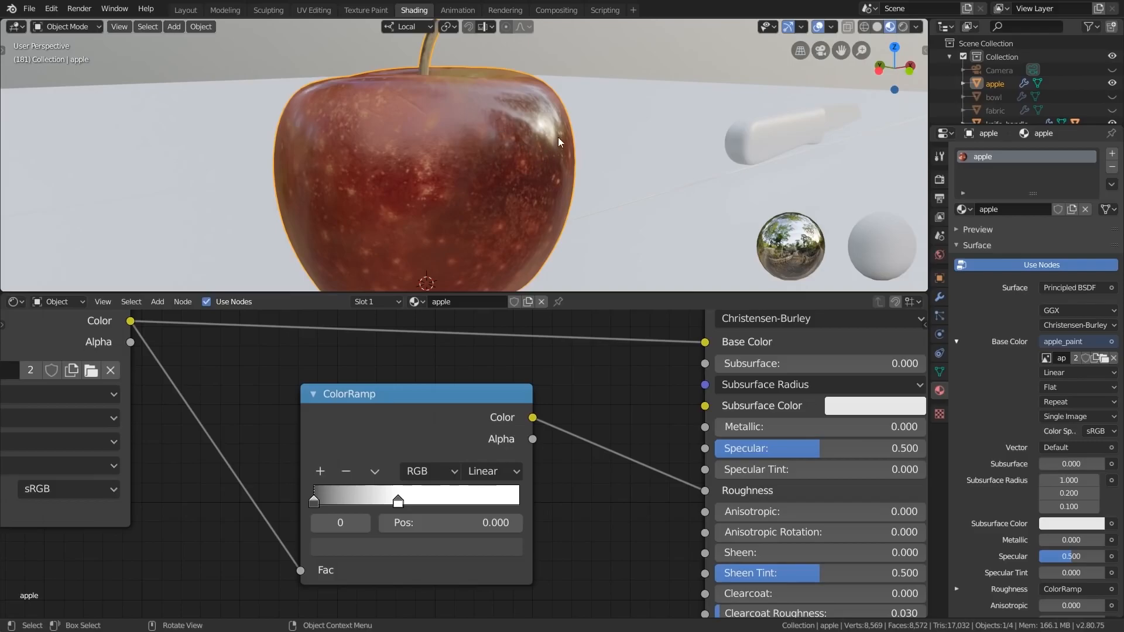
{"action": "mouse_move", "coordinate": [552, 176]}
{"action": "middle_mouse_down"}
{"action": "mouse_move", "coordinate": [546, 192]}
{"action": "mouse_move", "coordinate": [491, 188]}
{"action": "mouse_move", "coordinate": [507, 174]}
{"action": "mouse_move", "coordinate": [564, 192]}
{"action": "middle_mouse_up"}
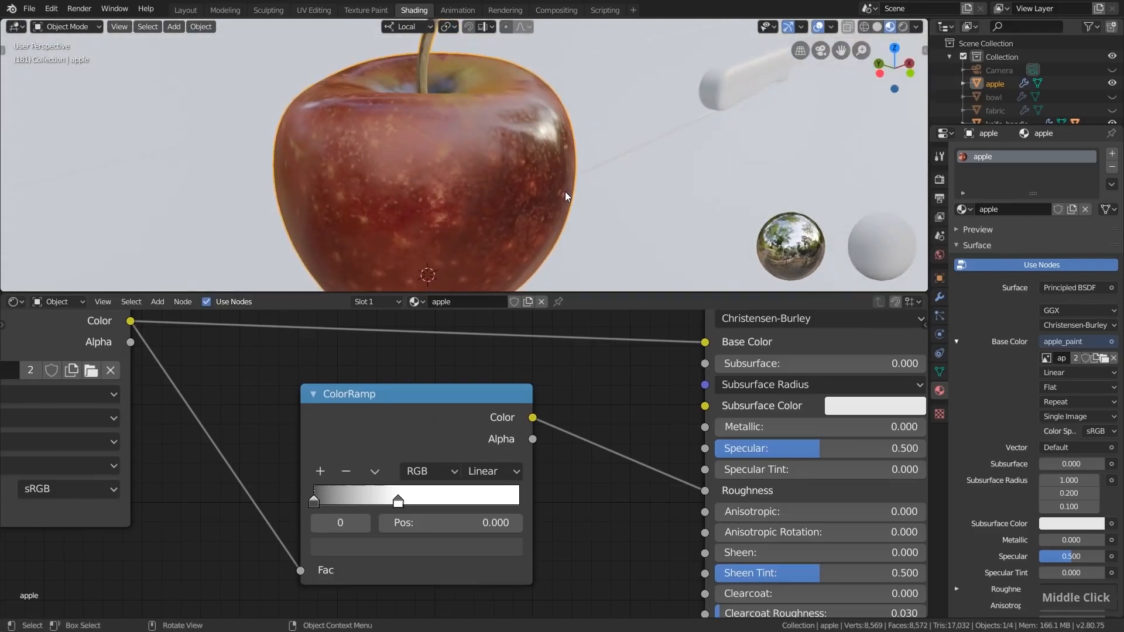
{"action": "scroll", "coordinate": [526, 226], "scroll_direction": "down", "scroll_amount": 3}
{"action": "middle_click_drag", "start_coordinate": [513, 241], "coordinate": [490, 233]}
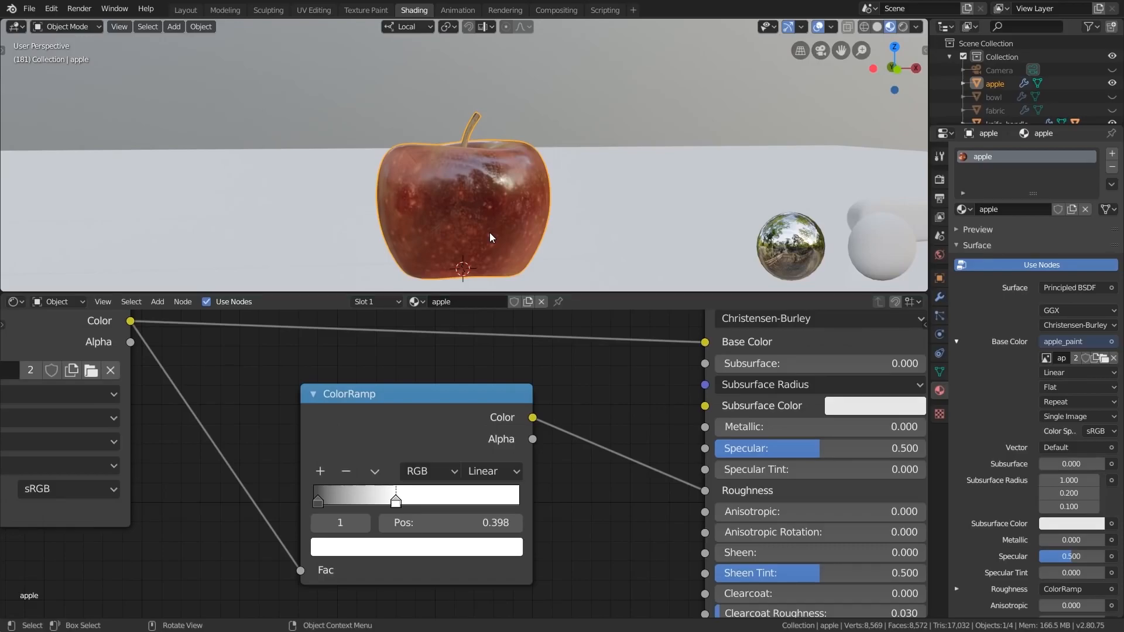
Switch the viewport shading environment to the warm interior HDRI, and set the ColorRamp's dark grey stop to position 0.012.
{"action": "left_click", "coordinate": [917, 27]}
{"action": "left_click", "coordinate": [902, 138]}
{"action": "left_click", "coordinate": [796, 183]}
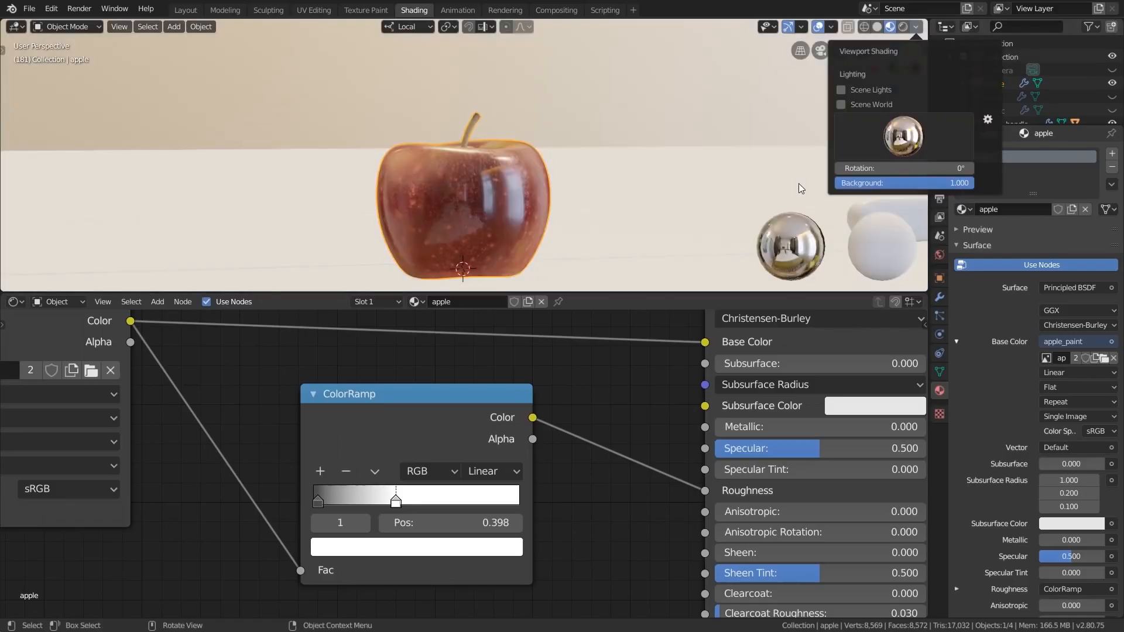
{"action": "mouse_move", "coordinate": [577, 178]}
{"action": "middle_mouse_down"}
{"action": "mouse_move", "coordinate": [451, 201]}
{"action": "mouse_move", "coordinate": [640, 201]}
{"action": "mouse_move", "coordinate": [613, 192]}
{"action": "mouse_move", "coordinate": [586, 209]}
{"action": "middle_mouse_up"}
{"action": "scroll", "coordinate": [475, 213], "scroll_direction": "up", "scroll_amount": 2}
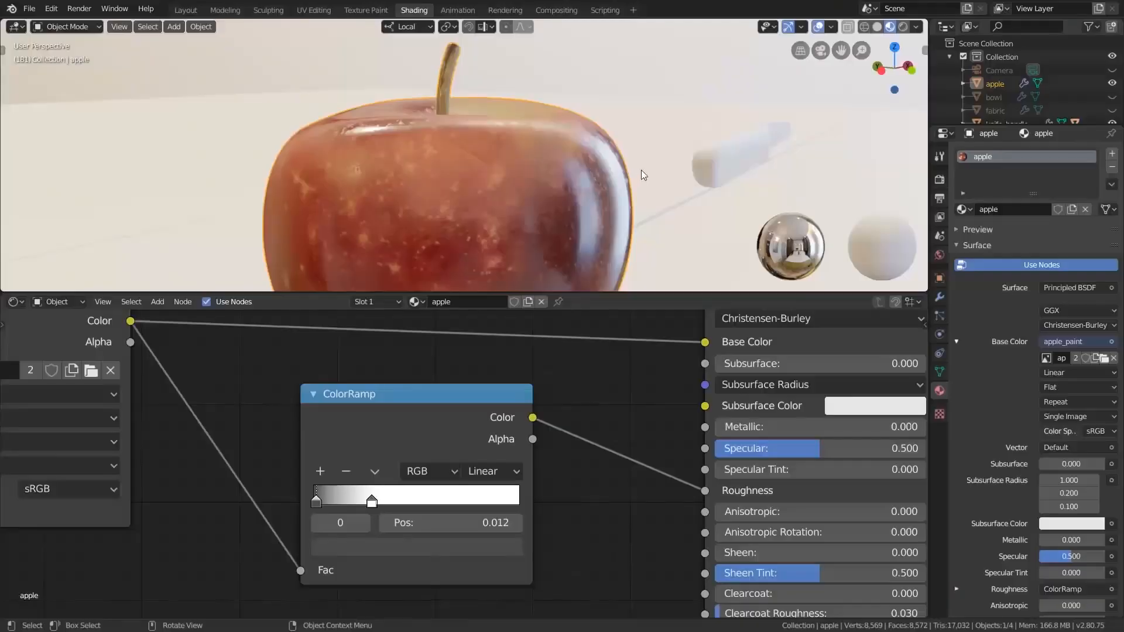
{"action": "middle_click_drag", "start_coordinate": [512, 206], "coordinate": [564, 217]}
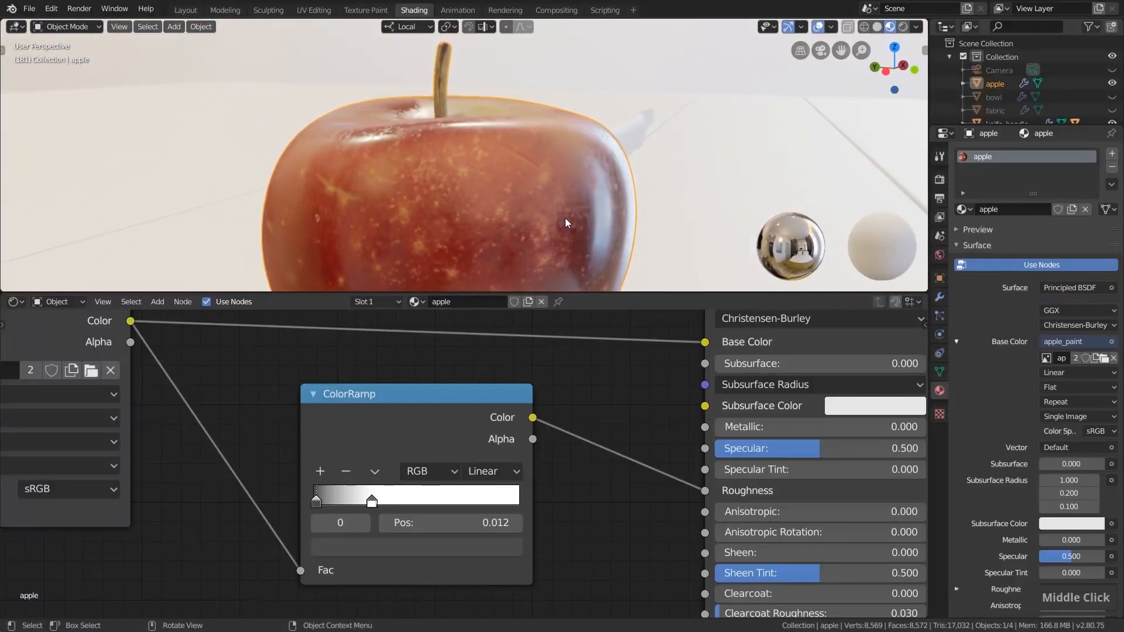
Add a Bump vector node below the ColorRamp.
{"action": "scroll", "coordinate": [544, 414], "scroll_direction": "down", "scroll_amount": 5}
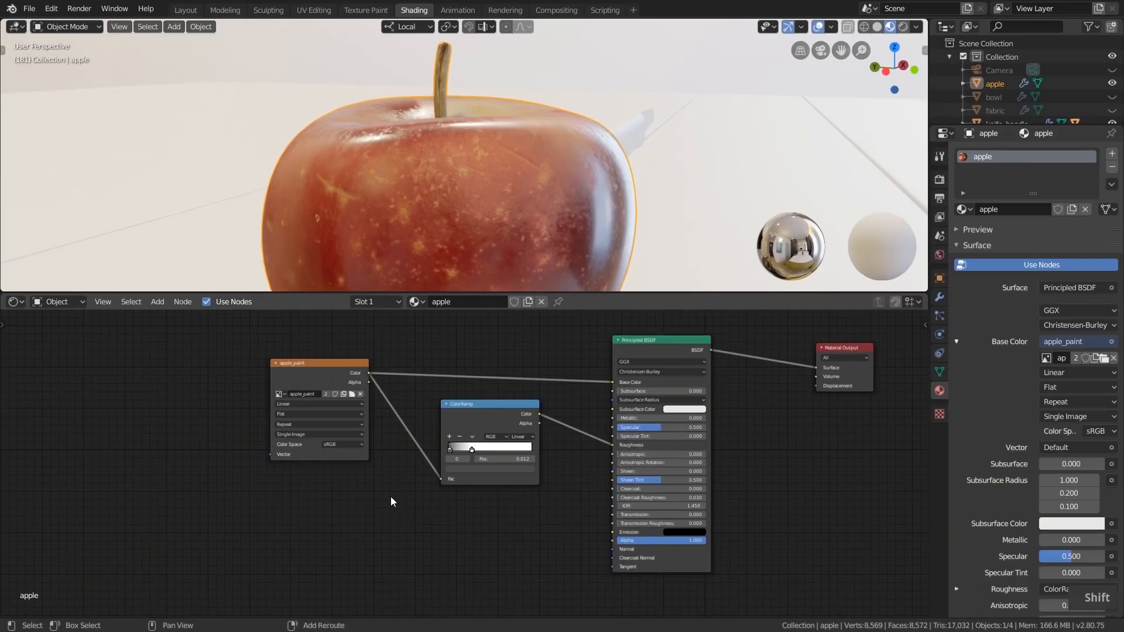
{"action": "key", "text": "shift+a"}
{"action": "mouse_move", "coordinate": [386, 482]}
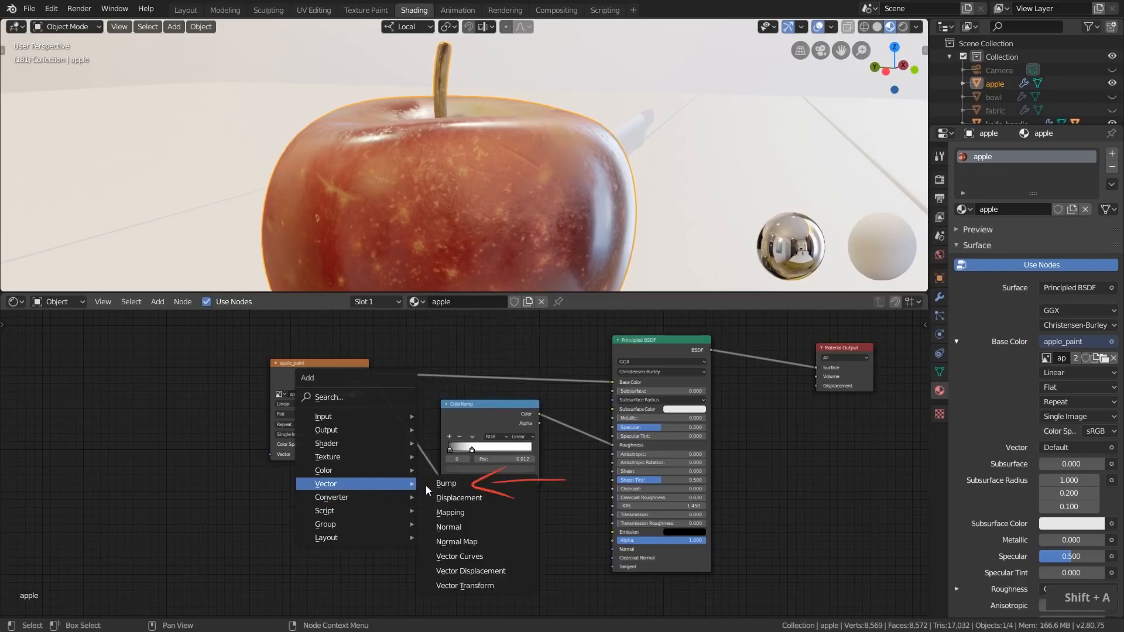
{"action": "left_click", "coordinate": [460, 484]}
{"action": "left_click", "coordinate": [481, 508]}
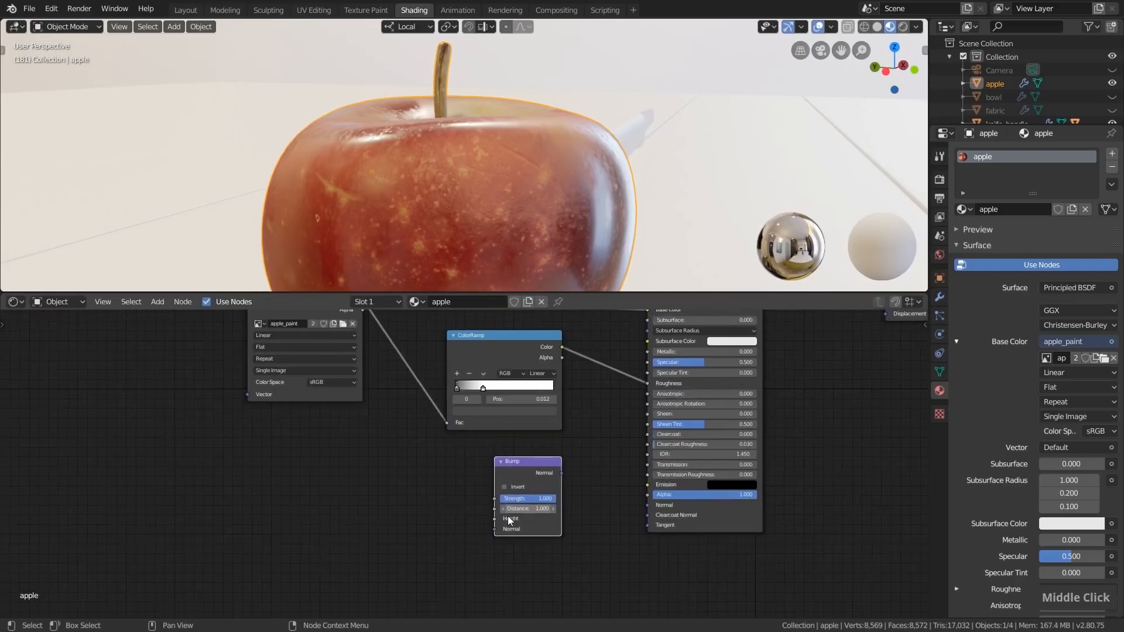
Link apple_paint's Color output to the Bump node's Height input.
{"action": "scroll", "coordinate": [510, 518], "scroll_direction": "up", "scroll_amount": 3}
{"action": "scroll", "coordinate": [508, 522], "scroll_direction": "down", "scroll_amount": 4}
{"action": "scroll", "coordinate": [507, 521], "scroll_direction": "up", "scroll_amount": 1}
{"action": "left_click_drag", "start_coordinate": [333, 342], "coordinate": [499, 542]}
{"action": "left_click", "coordinate": [323, 352]}
{"action": "scroll", "coordinate": [459, 392], "scroll_direction": "up", "scroll_amount": 1}
{"action": "scroll", "coordinate": [513, 544], "scroll_direction": "up", "scroll_amount": 2}
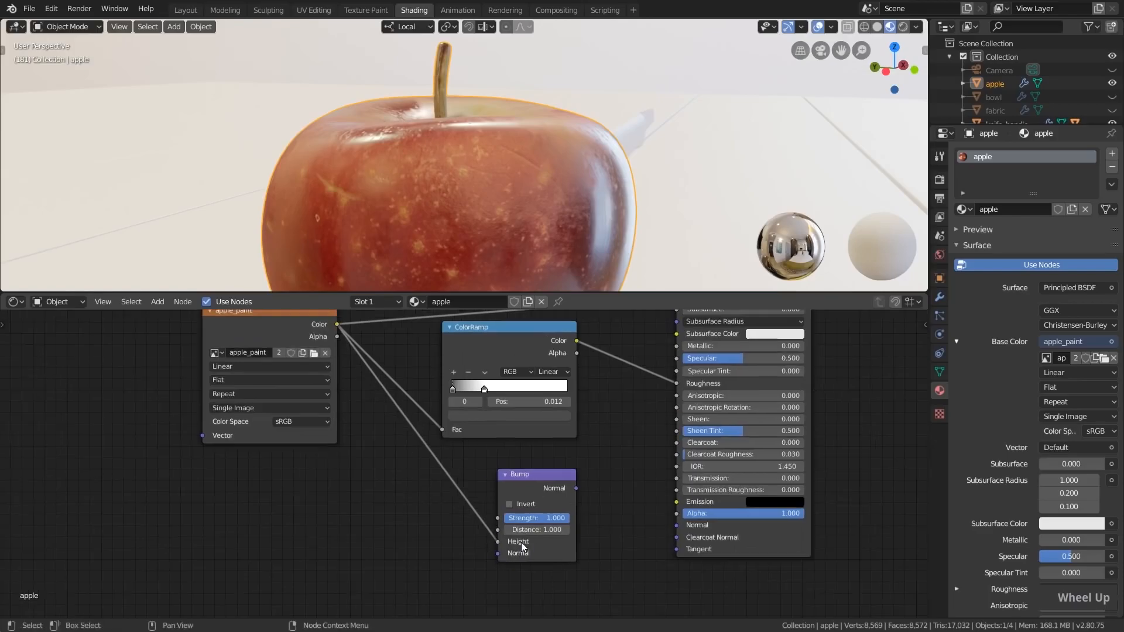
Link the Bump node's Normal output to the Principled BSDF's Normal input.
{"action": "middle_click_drag", "start_coordinate": [634, 457], "coordinate": [543, 487]}
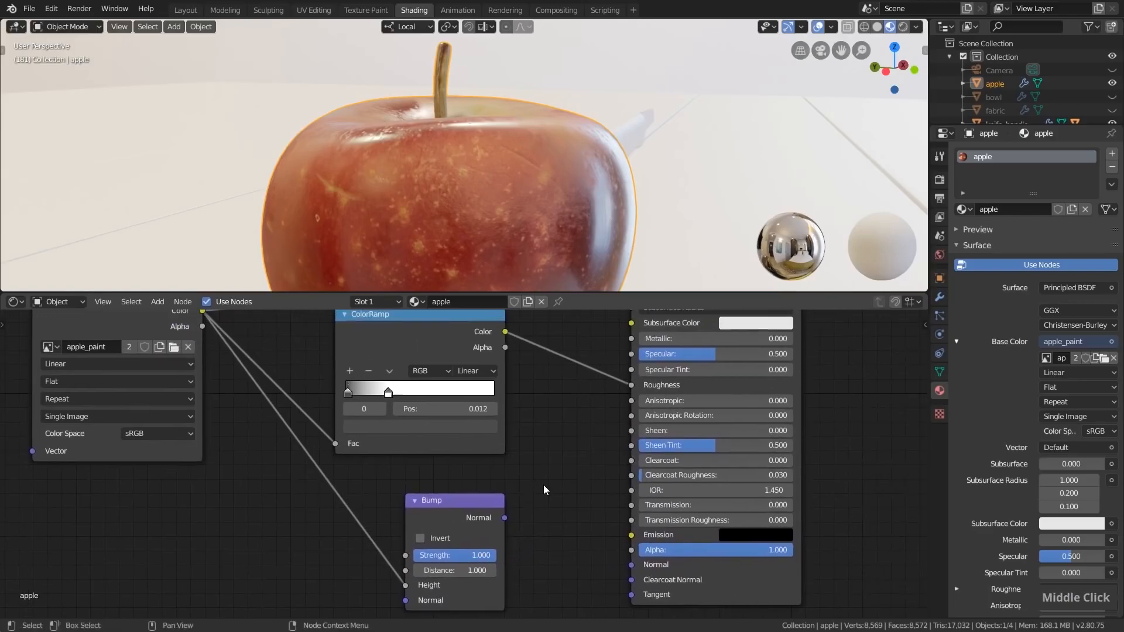
{"action": "scroll", "coordinate": [451, 516], "scroll_direction": "down", "scroll_amount": 2}
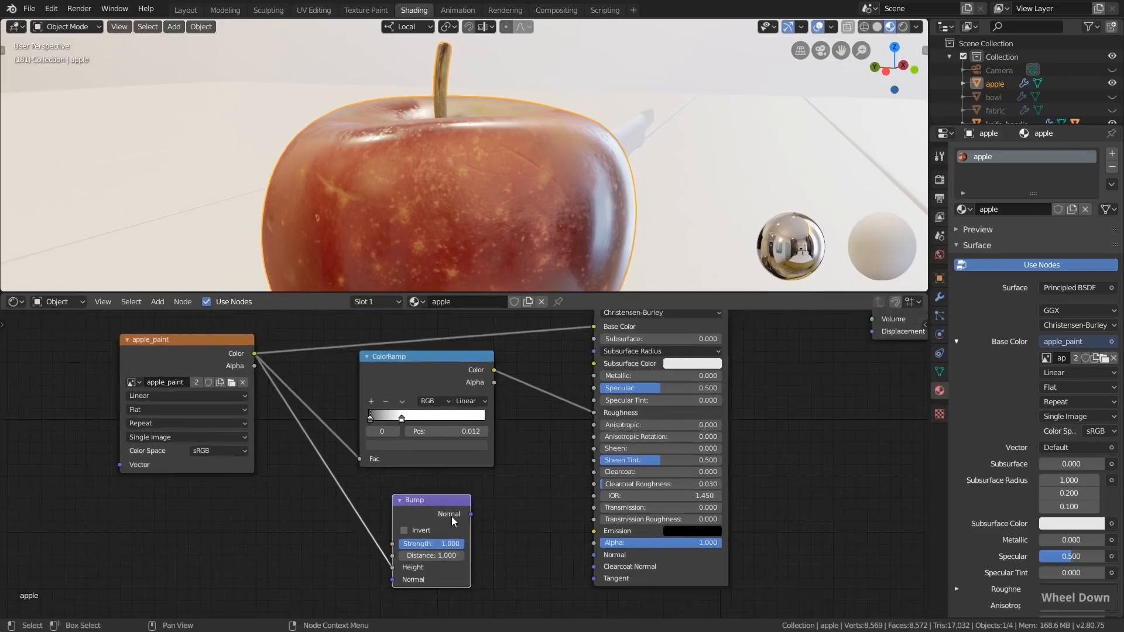
{"action": "middle_click_drag", "start_coordinate": [480, 561], "coordinate": [511, 511]}
{"action": "scroll", "coordinate": [556, 515], "scroll_direction": "up", "scroll_amount": 1}
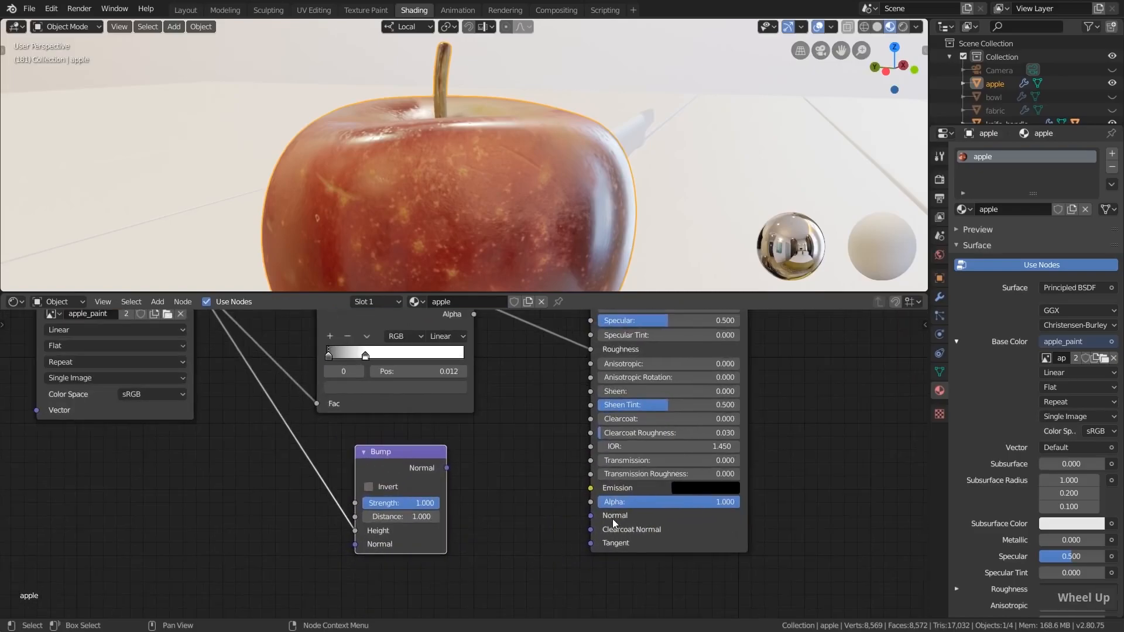
{"action": "left_click_drag", "start_coordinate": [447, 468], "coordinate": [590, 516]}
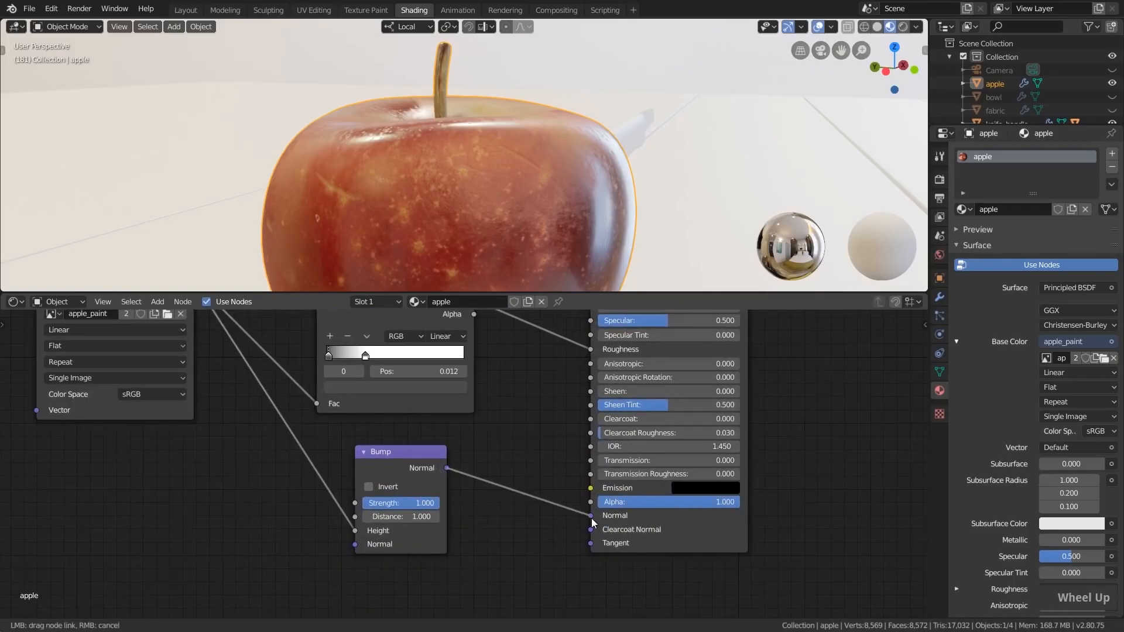
Examine the bump effect on the apple's skin up close and from several angles.
{"action": "middle_click_drag", "start_coordinate": [534, 193], "coordinate": [568, 199]}
{"action": "scroll", "coordinate": [229, 389], "scroll_direction": "down", "scroll_amount": 4}
{"action": "middle_click_drag", "start_coordinate": [227, 384], "coordinate": [300, 436]}
{"action": "mouse_move", "coordinate": [220, 361]}
{"action": "left_mouse_down"}
{"action": "mouse_move", "coordinate": [246, 380]}
{"action": "mouse_move", "coordinate": [213, 376]}
{"action": "left_mouse_up"}
{"action": "scroll", "coordinate": [399, 503], "scroll_direction": "up", "scroll_amount": 2}
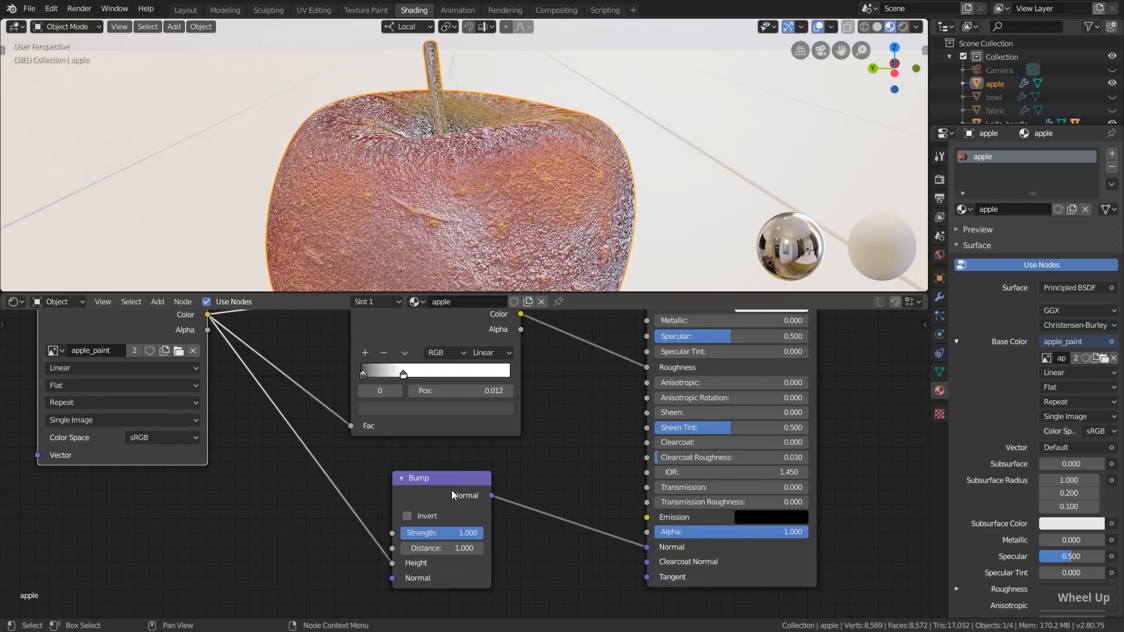
{"action": "scroll", "coordinate": [528, 193], "scroll_direction": "up", "scroll_amount": 2}
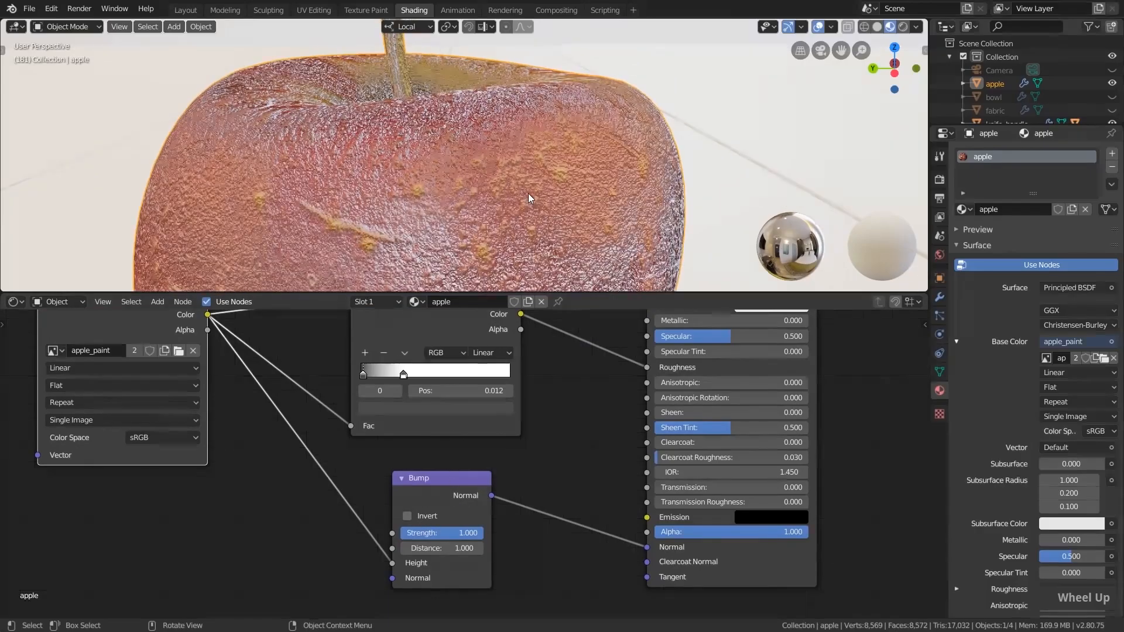
{"action": "scroll", "coordinate": [529, 196], "scroll_direction": "up", "scroll_amount": 1}
{"action": "middle_click_drag", "start_coordinate": [529, 198], "coordinate": [531, 189]}
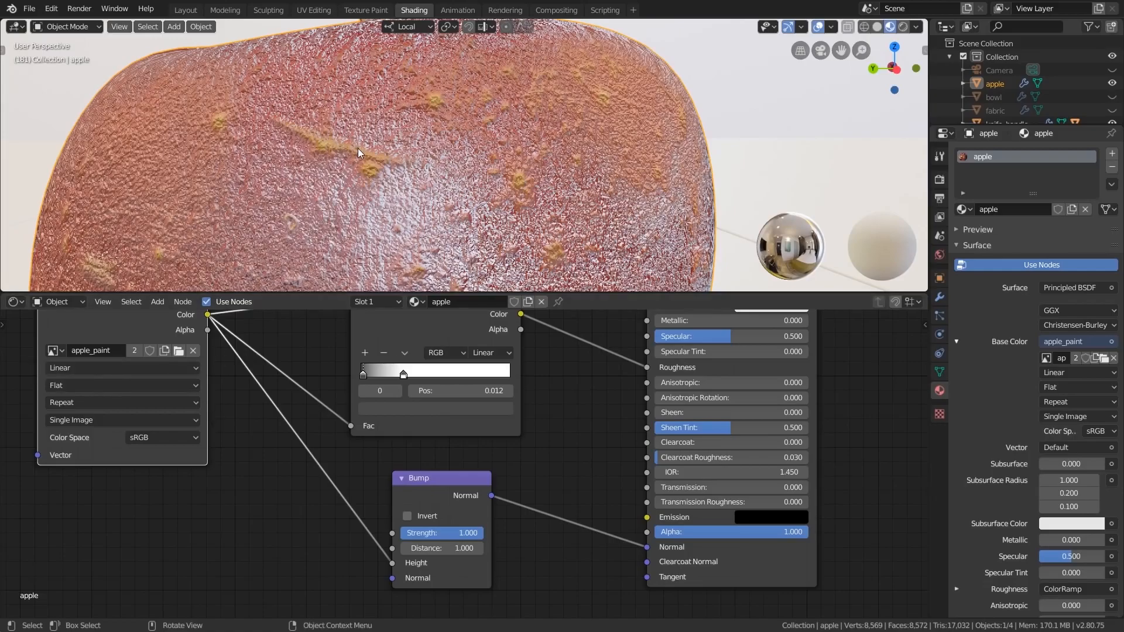
{"action": "scroll", "coordinate": [358, 153], "scroll_direction": "down", "scroll_amount": 3}
{"action": "middle_click_drag", "start_coordinate": [381, 131], "coordinate": [397, 163]}
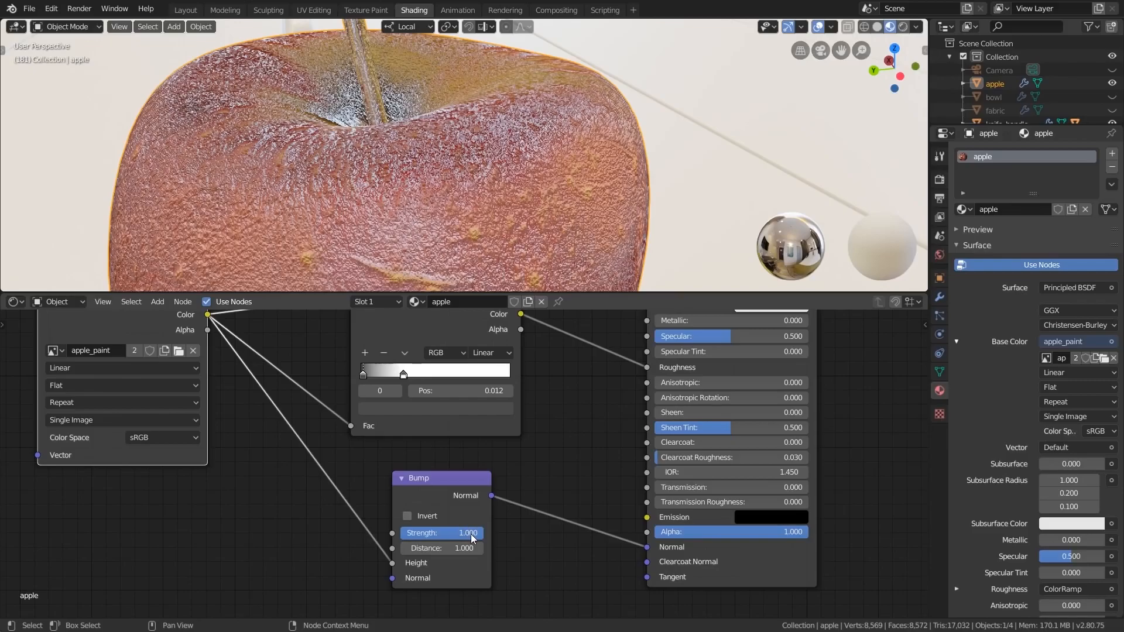
Lower the Bump node's Strength to 0.044 and check the apple's surface from different sides.
{"action": "left_click_drag", "start_coordinate": [463, 533], "coordinate": [409, 533]}
{"action": "middle_click_drag", "start_coordinate": [489, 171], "coordinate": [413, 213]}
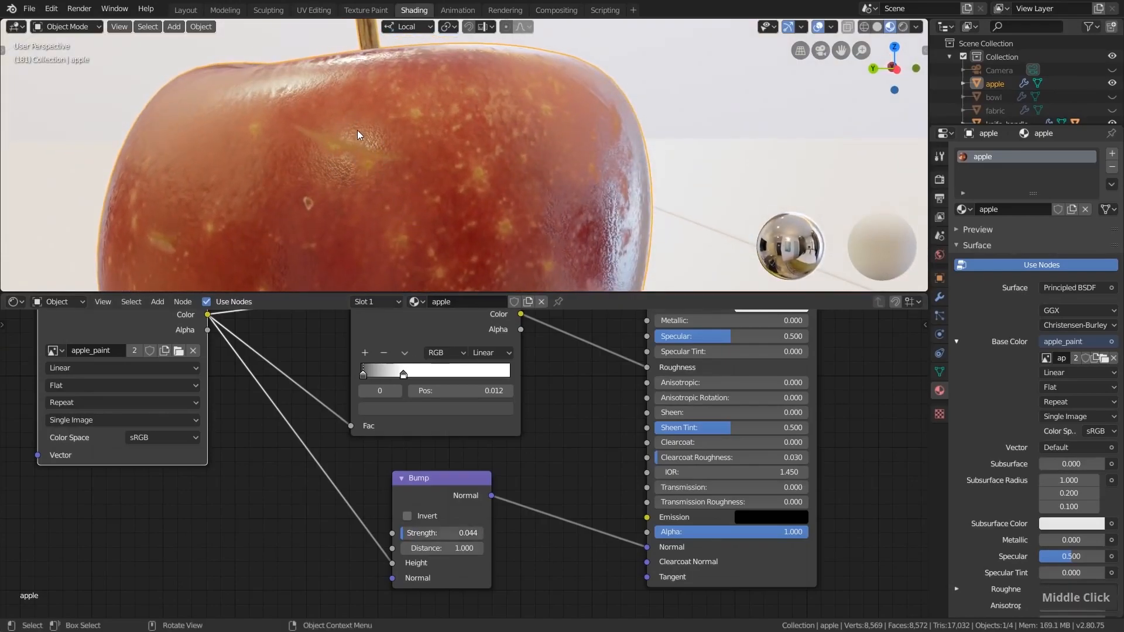
{"action": "scroll", "coordinate": [375, 138], "scroll_direction": "down", "scroll_amount": 5}
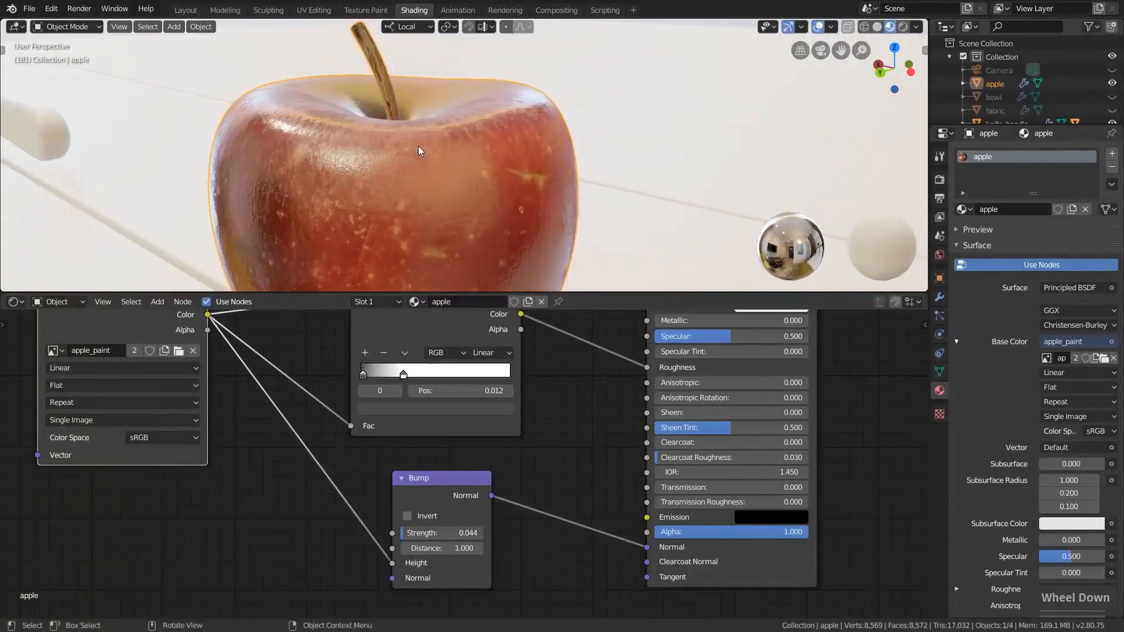
{"action": "middle_click_drag", "start_coordinate": [438, 182], "coordinate": [345, 149], "text": "shift"}
{"action": "scroll", "coordinate": [461, 152], "scroll_direction": "down", "scroll_amount": 1}
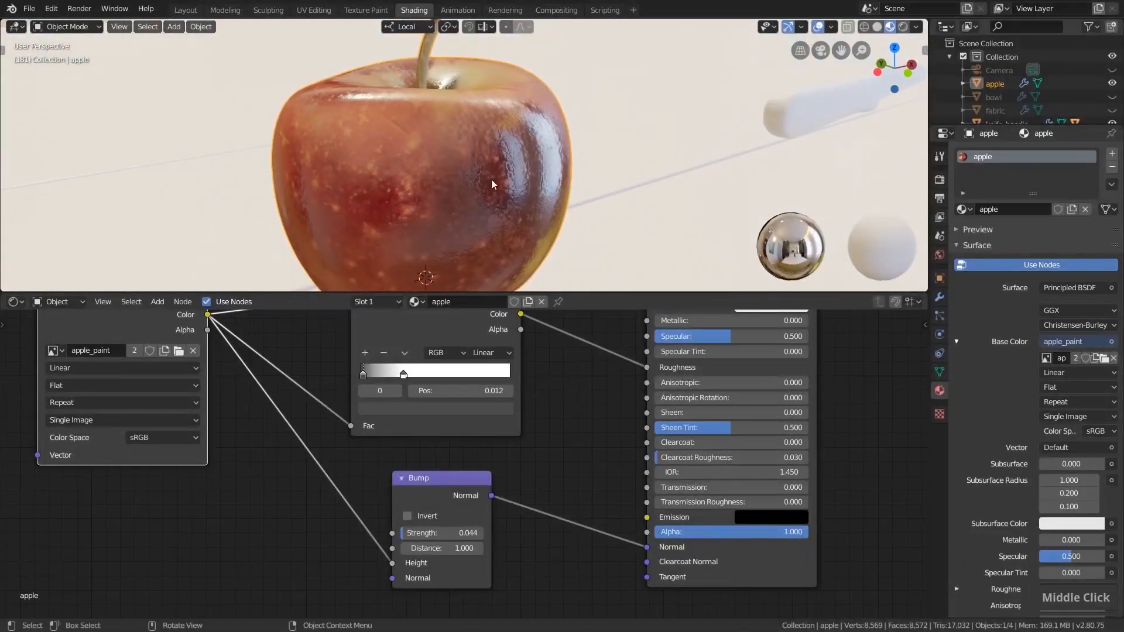
Set the Bump node's Strength to 0.05.
{"action": "left_click", "coordinate": [458, 533]}
{"action": "key", "text": "BackSpace"}
{"action": "key", "text": "BackSpace"}
{"action": "key", "text": "BackSpace"}
{"action": "key", "text": "BackSpace"}
{"action": "key", "text": "BackSpace"}
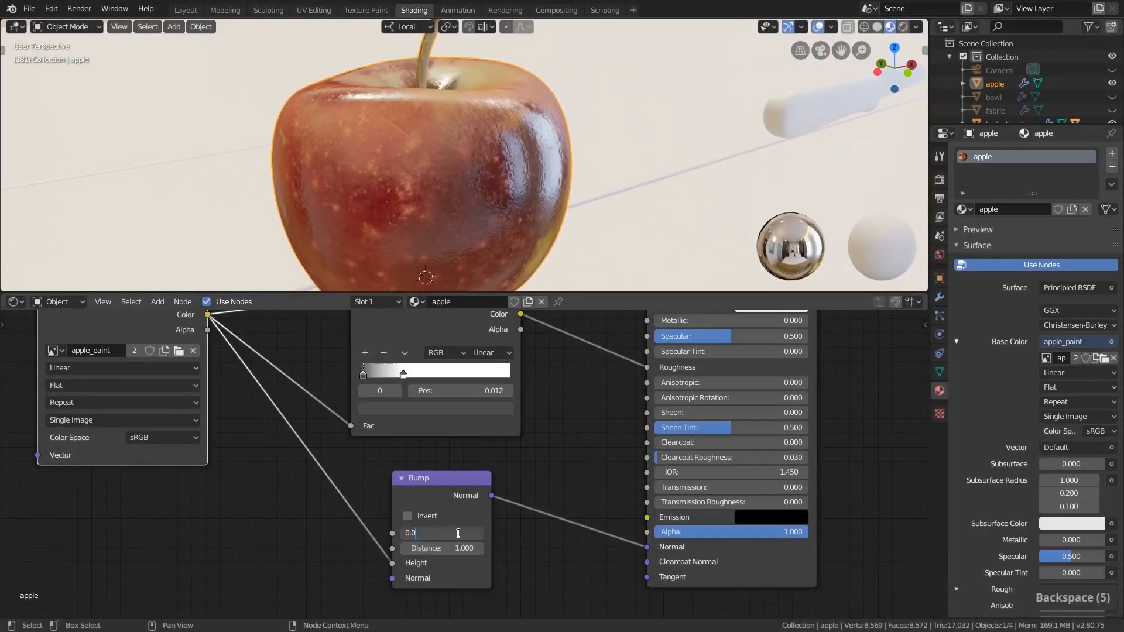
{"action": "type", "text": "5"}
{"action": "key", "text": "Return"}
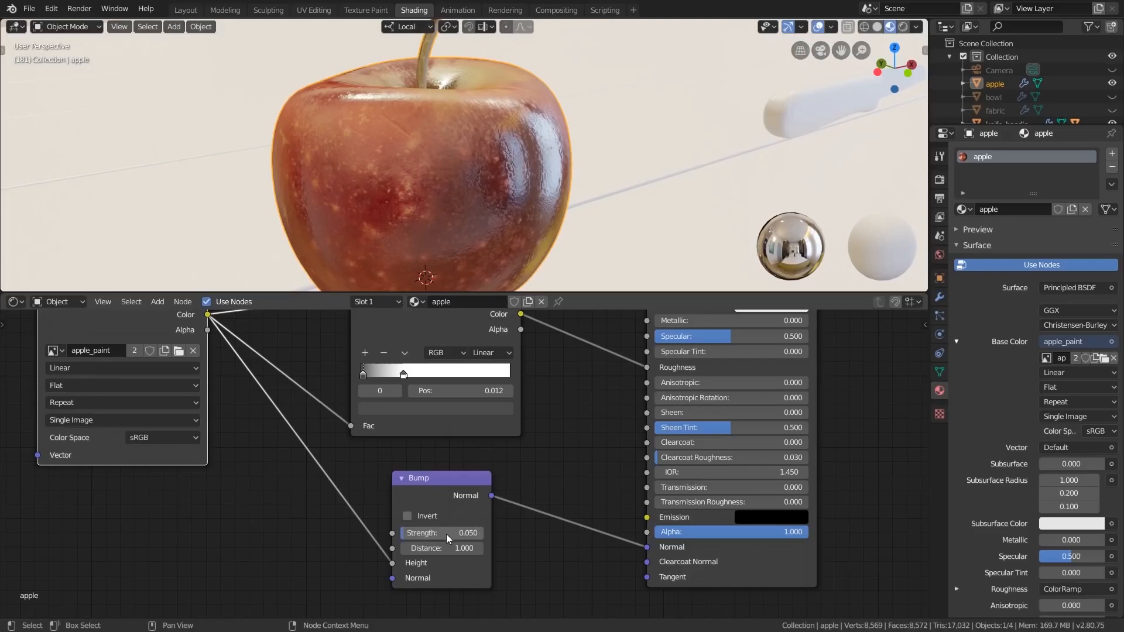
Review the apple's surface from several angles together with its complete node setup.
{"action": "middle_click_drag", "start_coordinate": [462, 143], "coordinate": [488, 143]}
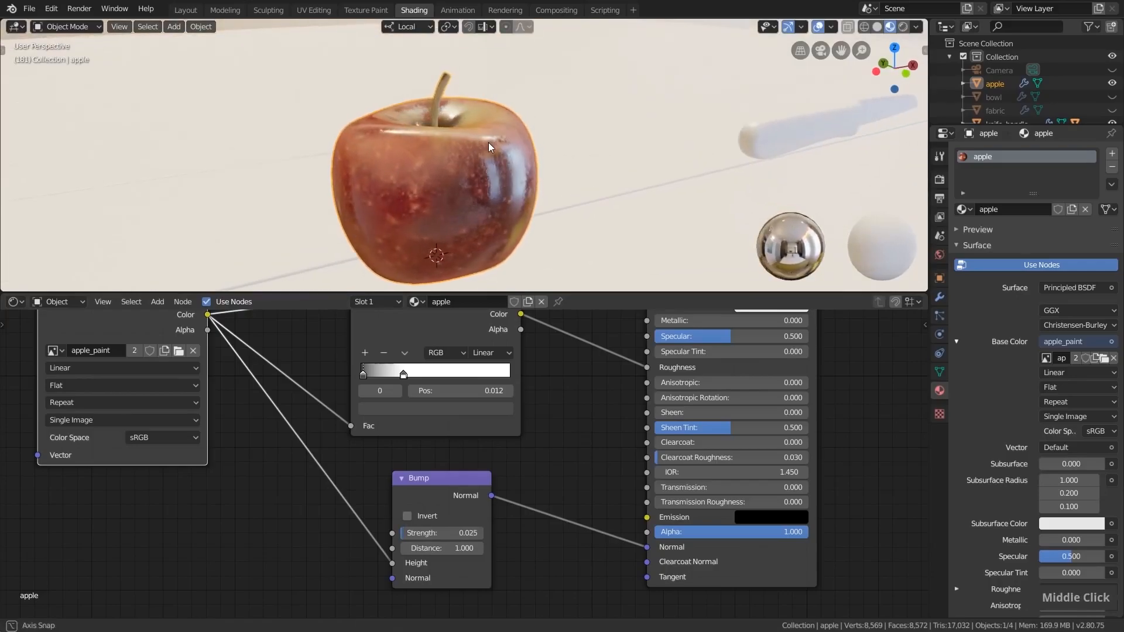
{"action": "scroll", "coordinate": [469, 193], "scroll_direction": "up", "scroll_amount": 3}
{"action": "middle_click_drag", "start_coordinate": [469, 193], "coordinate": [461, 159]}
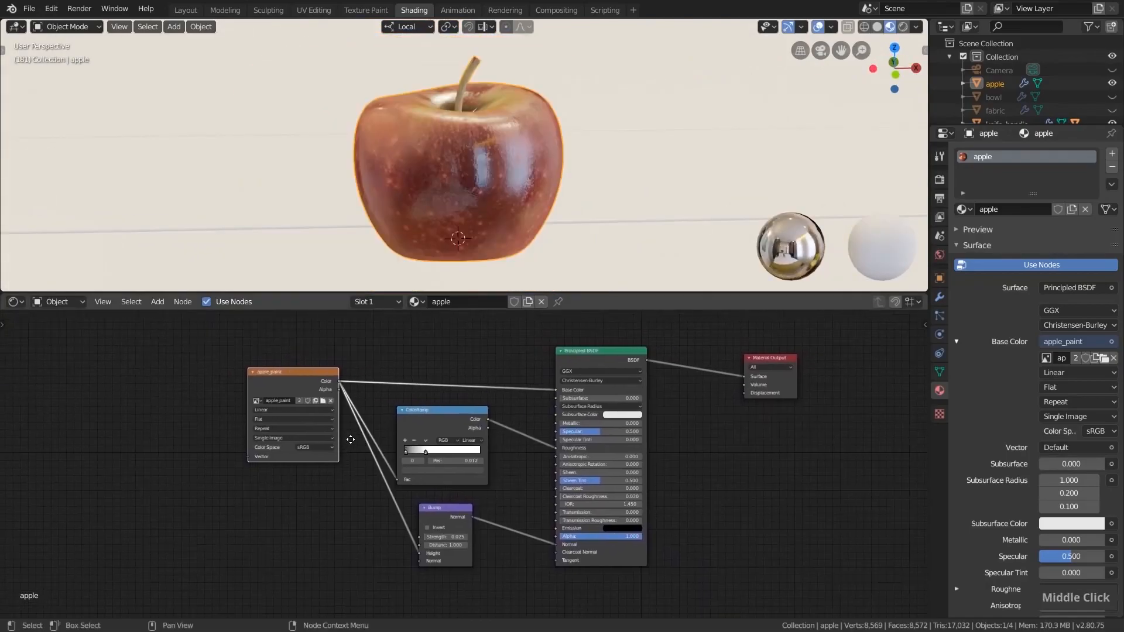
{"action": "middle_click_drag", "start_coordinate": [350, 439], "coordinate": [348, 431]}
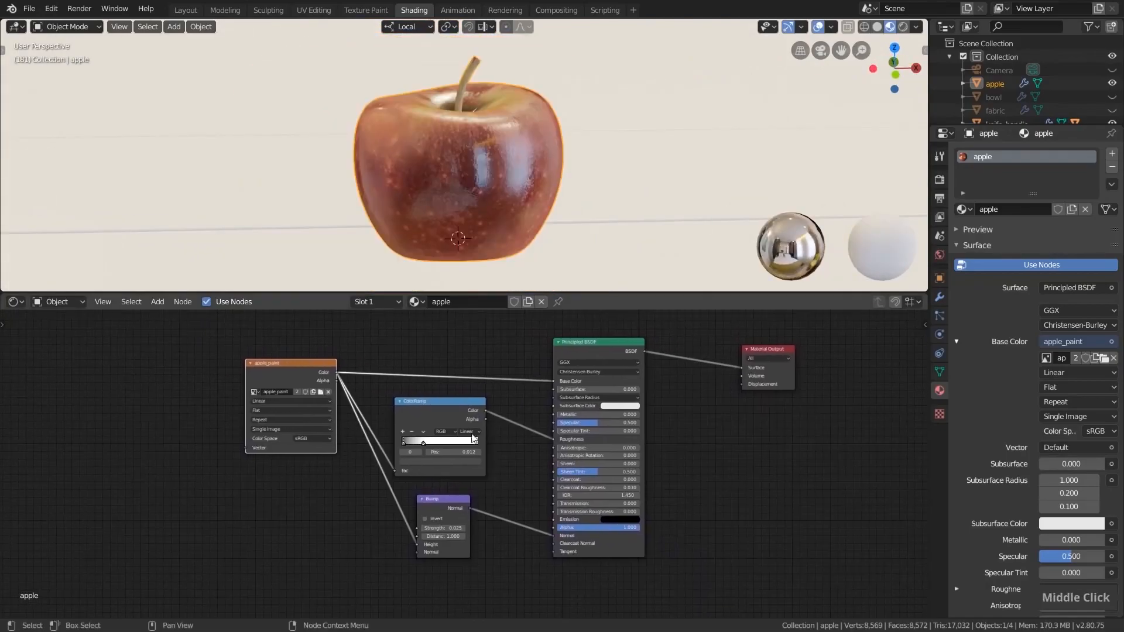
{"action": "mouse_move", "coordinate": [442, 160]}
{"action": "middle_mouse_down"}
{"action": "mouse_move", "coordinate": [681, 152]}
{"action": "mouse_move", "coordinate": [457, 159]}
{"action": "middle_mouse_up"}
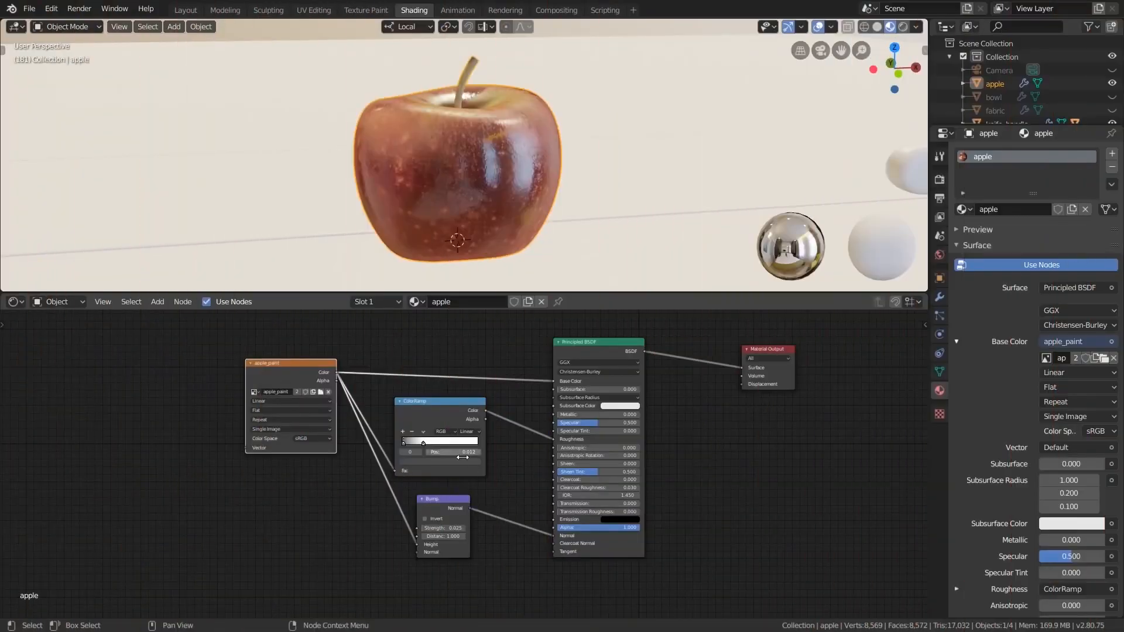
Select the knife handle and assign the existing apple material to it.
{"action": "scroll", "coordinate": [605, 167], "scroll_direction": "down", "scroll_amount": 2}
{"action": "mouse_move", "coordinate": [697, 174]}
{"action": "middle_mouse_down", "text": "shift"}
{"action": "mouse_move", "coordinate": [723, 175]}
{"action": "mouse_move", "coordinate": [707, 174]}
{"action": "middle_mouse_up", "text": "shift"}
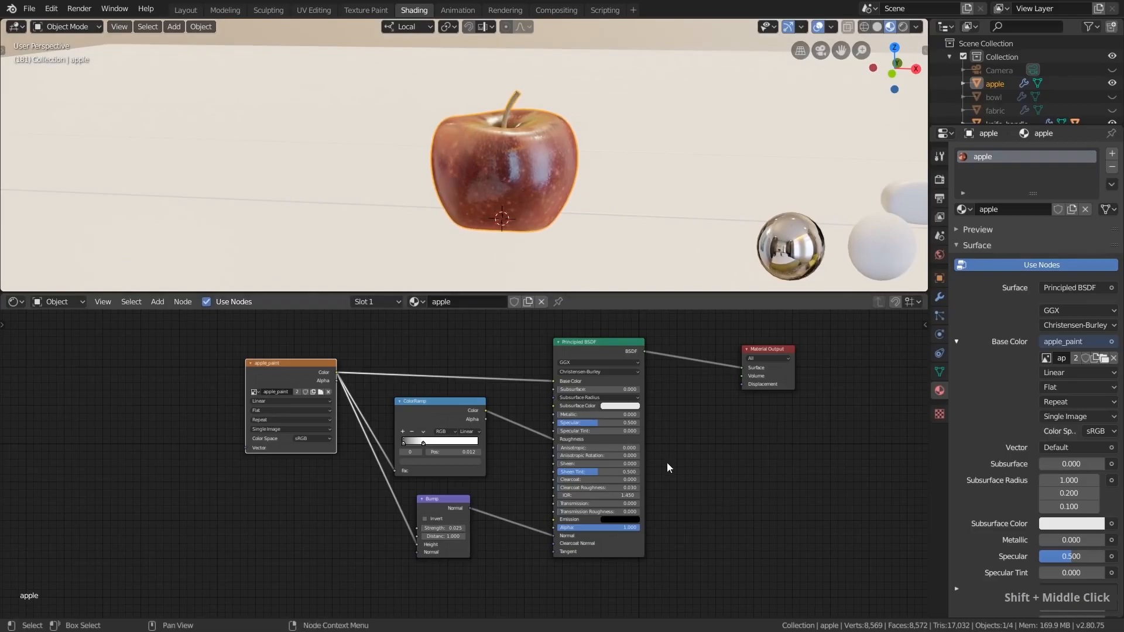
{"action": "middle_click_drag", "start_coordinate": [785, 175], "coordinate": [345, 158], "text": "shift"}
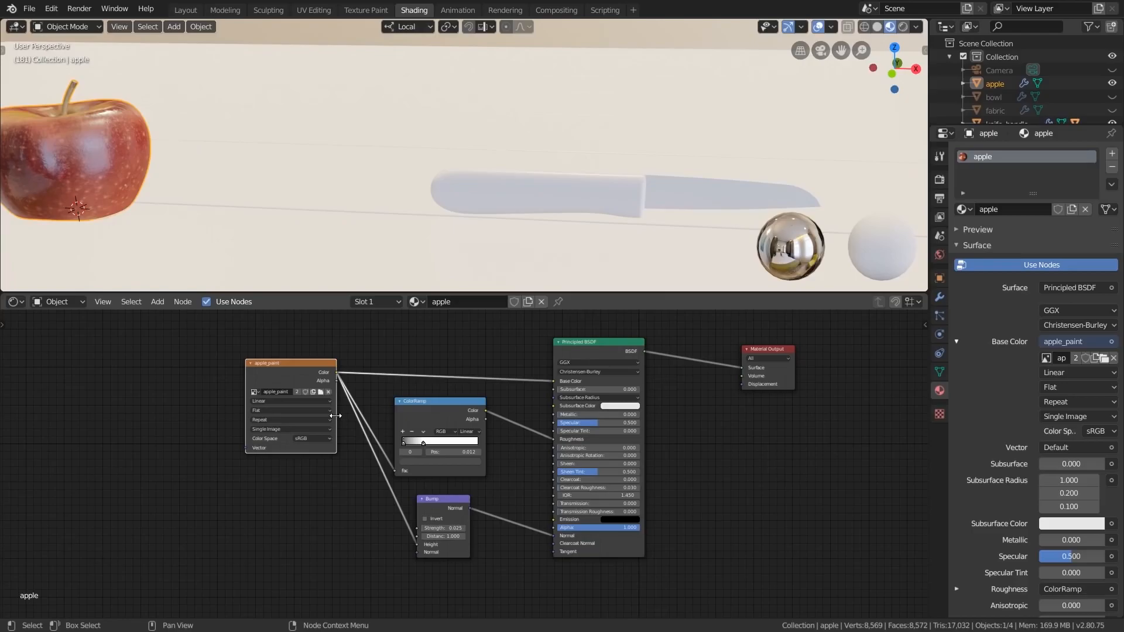
{"action": "left_click", "coordinate": [541, 193]}
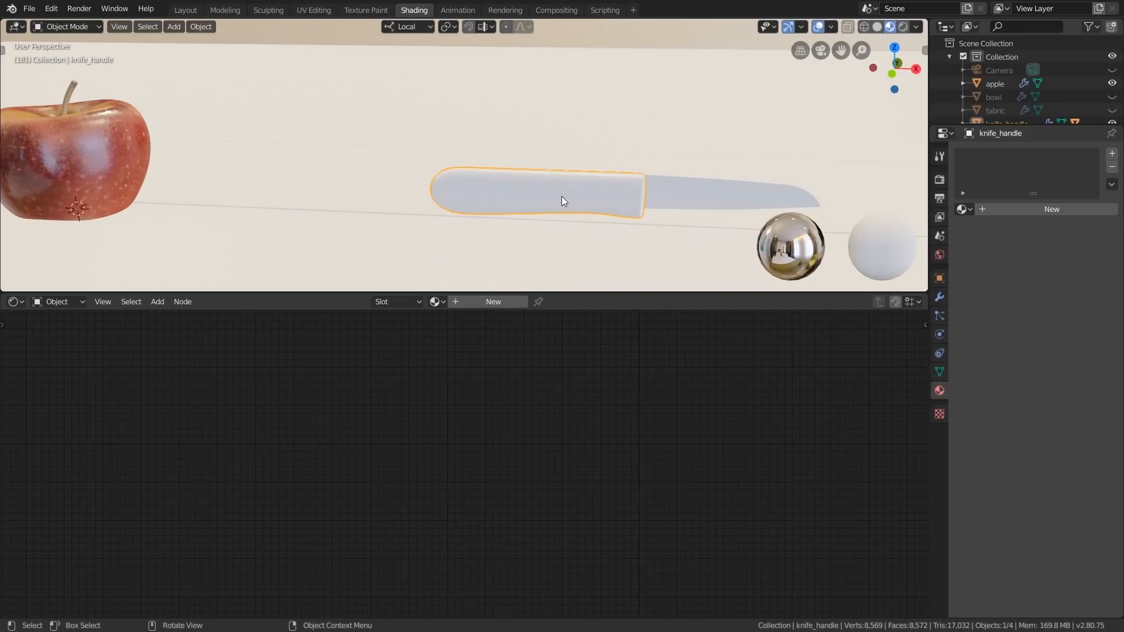
{"action": "left_click", "coordinate": [940, 391]}
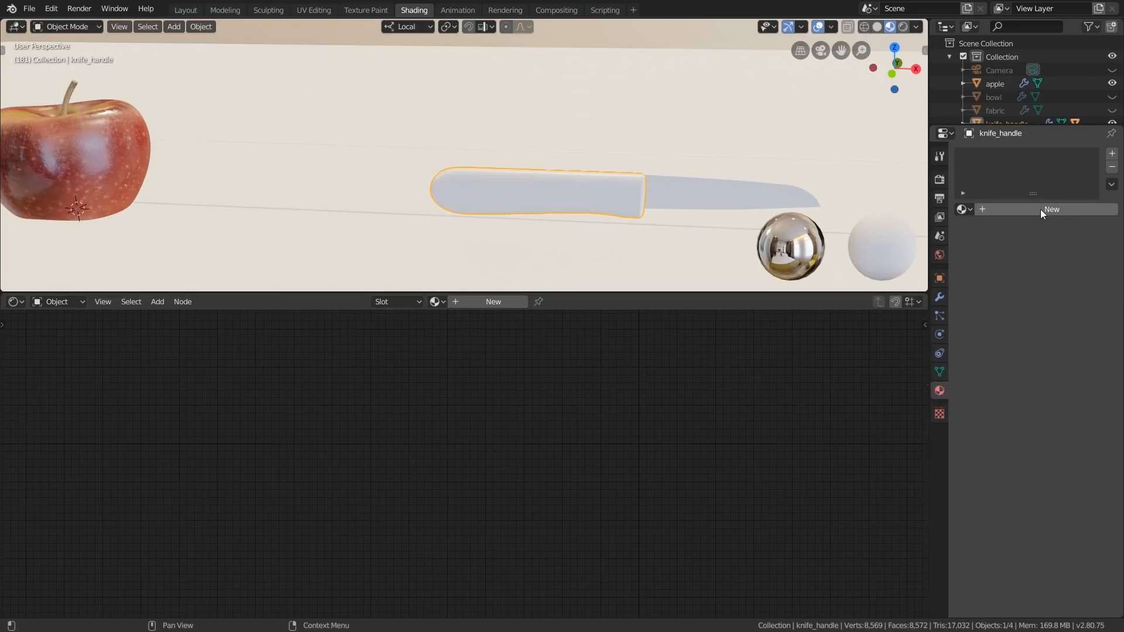
{"action": "left_click", "coordinate": [968, 211]}
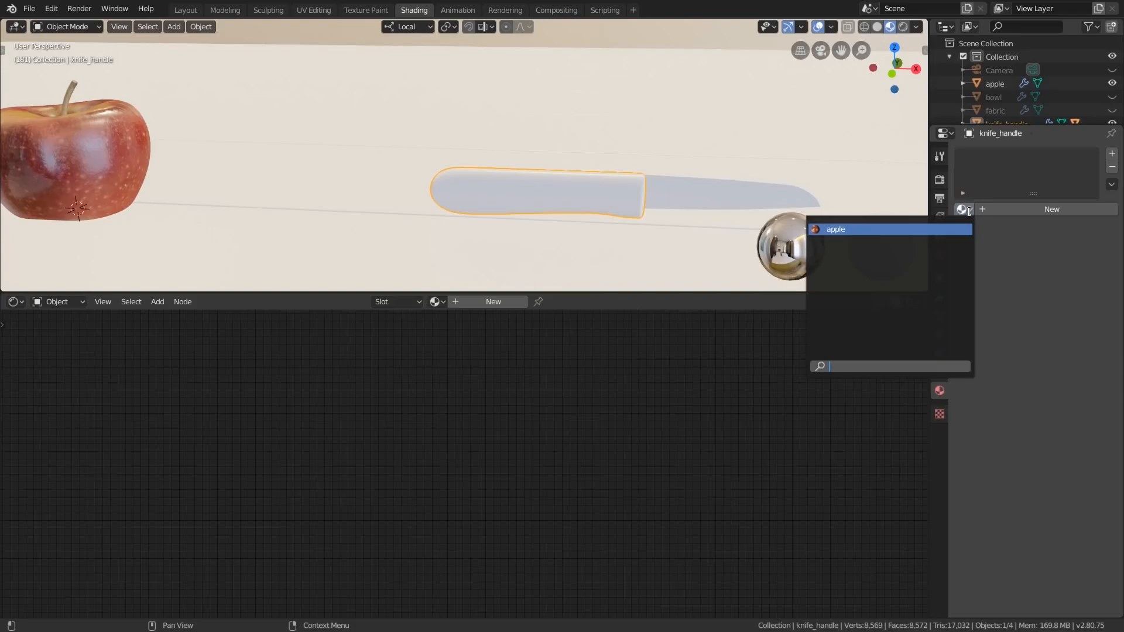
{"action": "left_click", "coordinate": [850, 234]}
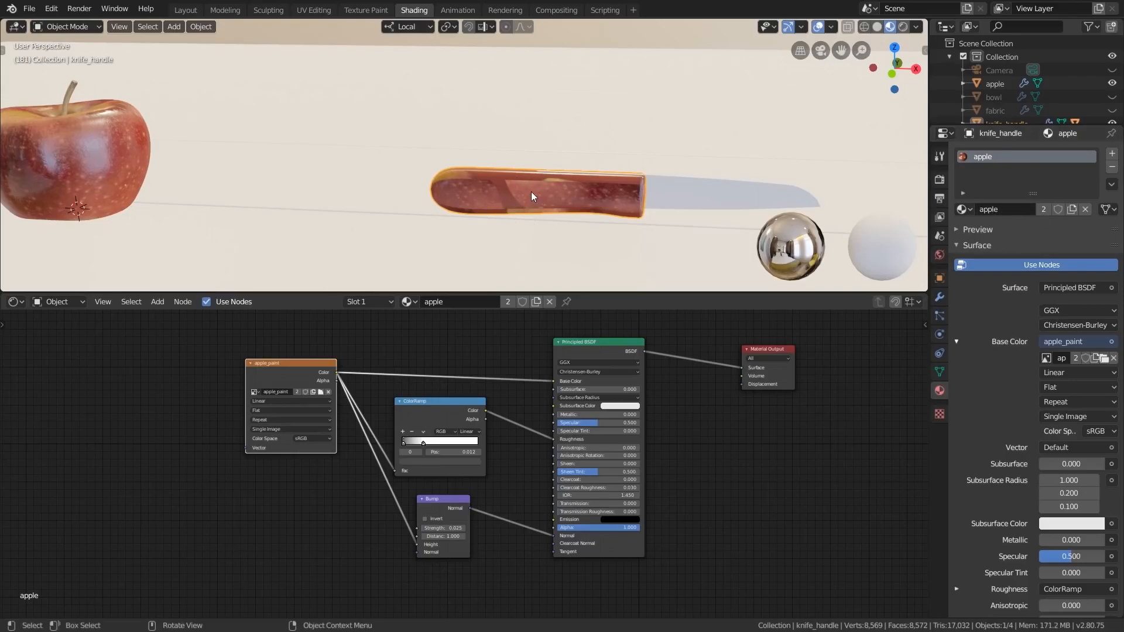
Cut the link from apple_paint to Base Color to compare the apple and knife handle, and reconnect it.
{"action": "scroll", "coordinate": [531, 191], "scroll_direction": "up", "scroll_amount": 3}
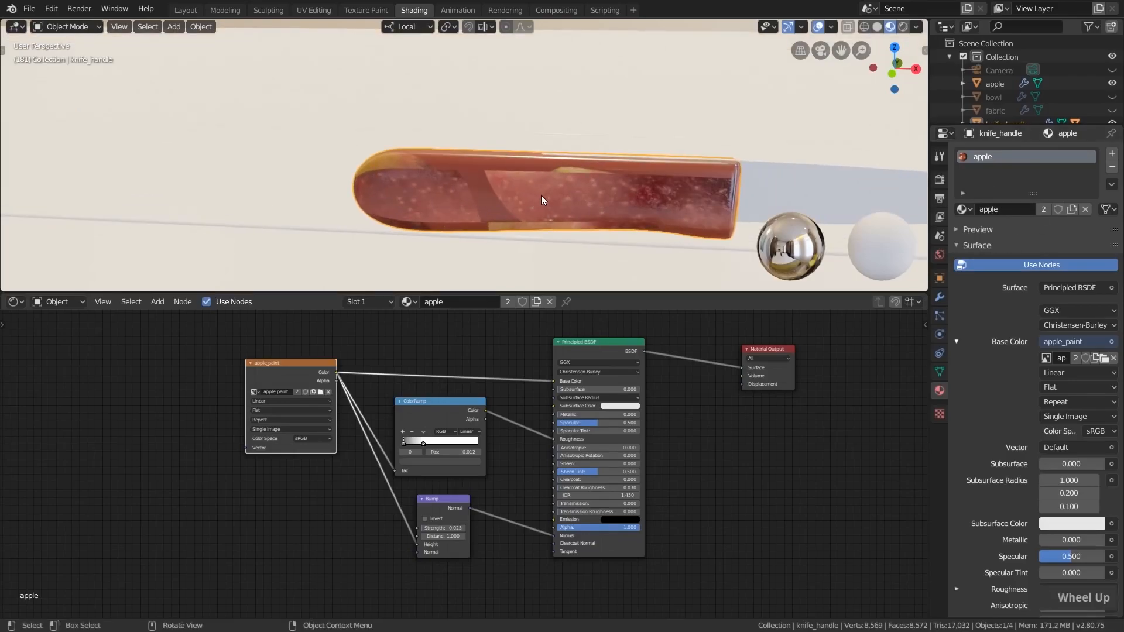
{"action": "middle_click_drag", "start_coordinate": [610, 188], "coordinate": [633, 193]}
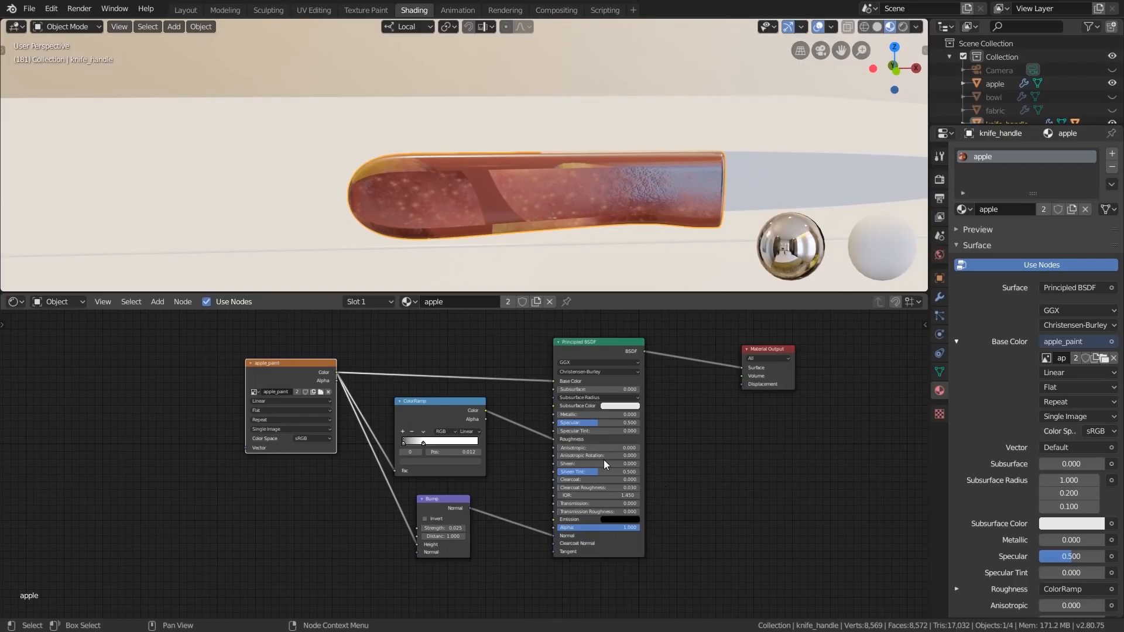
{"action": "right_click_drag", "start_coordinate": [551, 380], "coordinate": [521, 374], "text": "ctrl"}
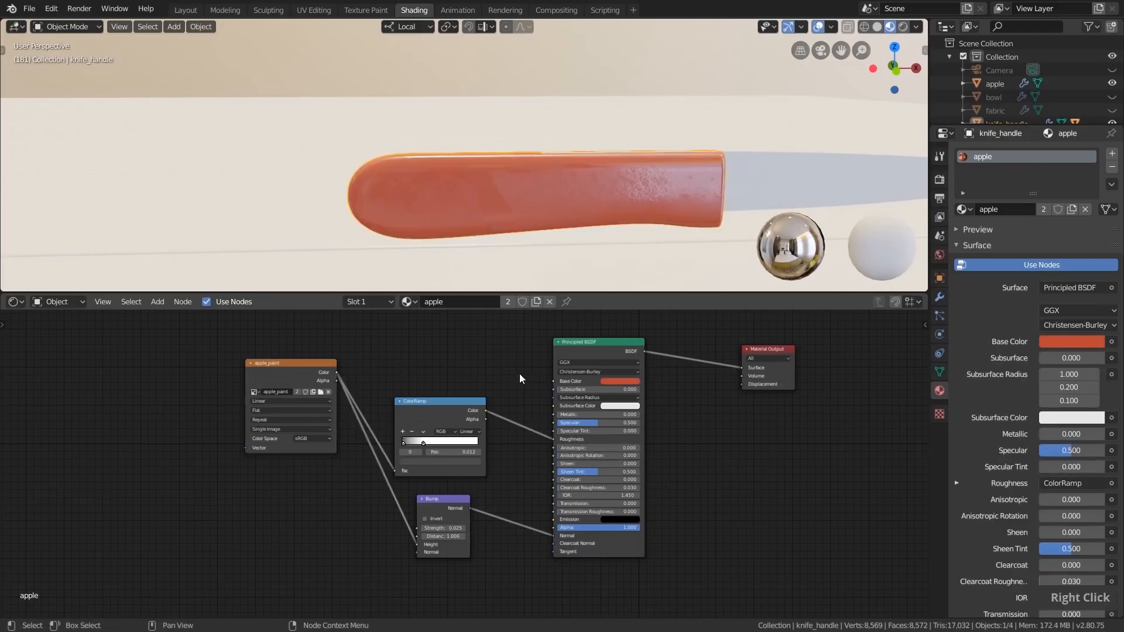
{"action": "scroll", "coordinate": [571, 226], "scroll_direction": "down", "scroll_amount": 3}
{"action": "scroll", "coordinate": [574, 211], "scroll_direction": "down", "scroll_amount": 2}
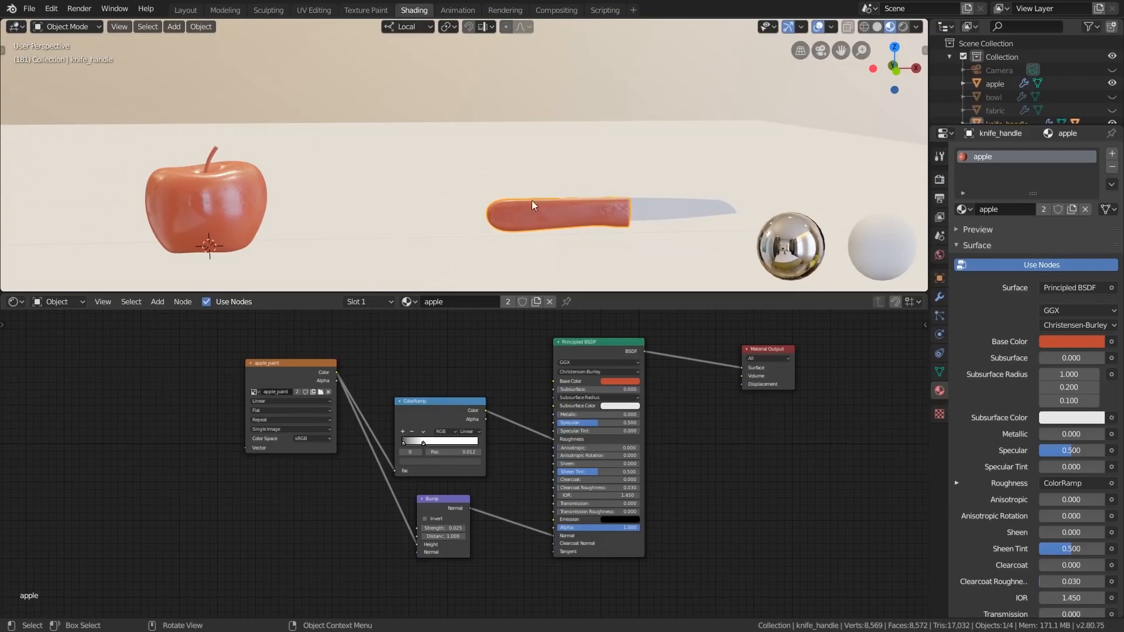
{"action": "left_click_drag", "start_coordinate": [338, 373], "coordinate": [553, 381]}
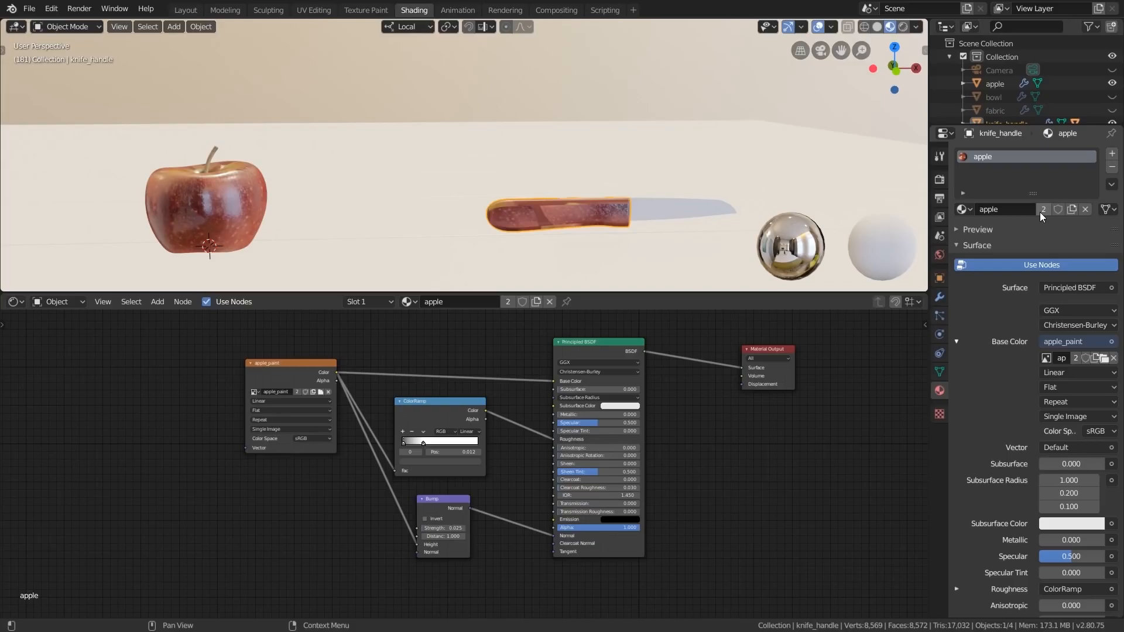
Make a separate copy of the apple material for the knife handle and rename it knife_handle.
{"action": "left_click", "coordinate": [1071, 210]}
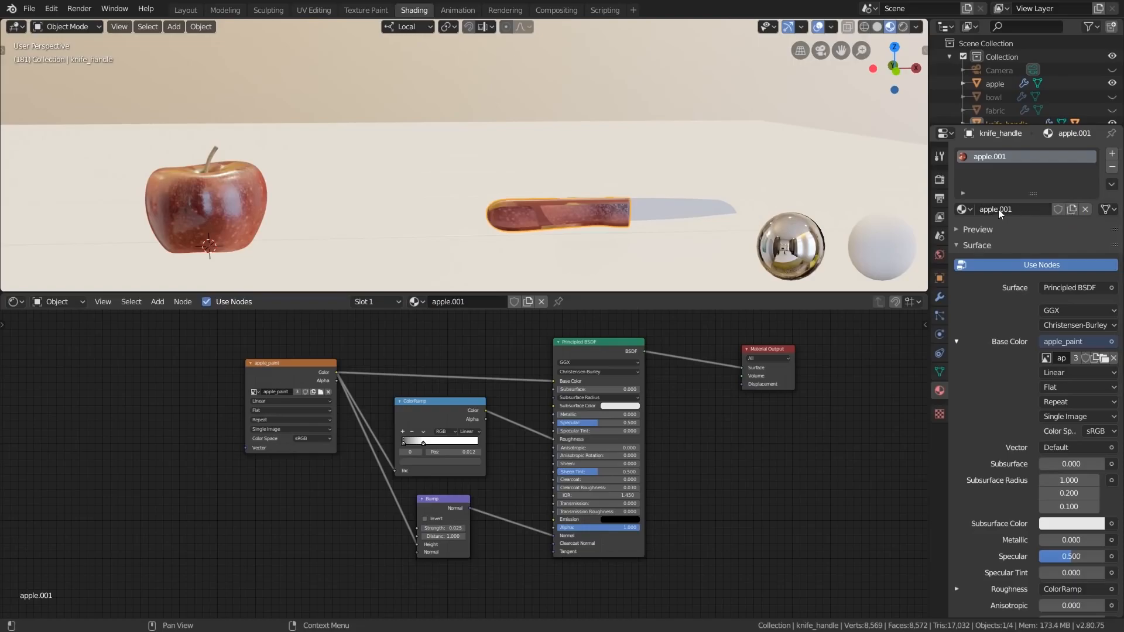
{"action": "left_click", "coordinate": [964, 209]}
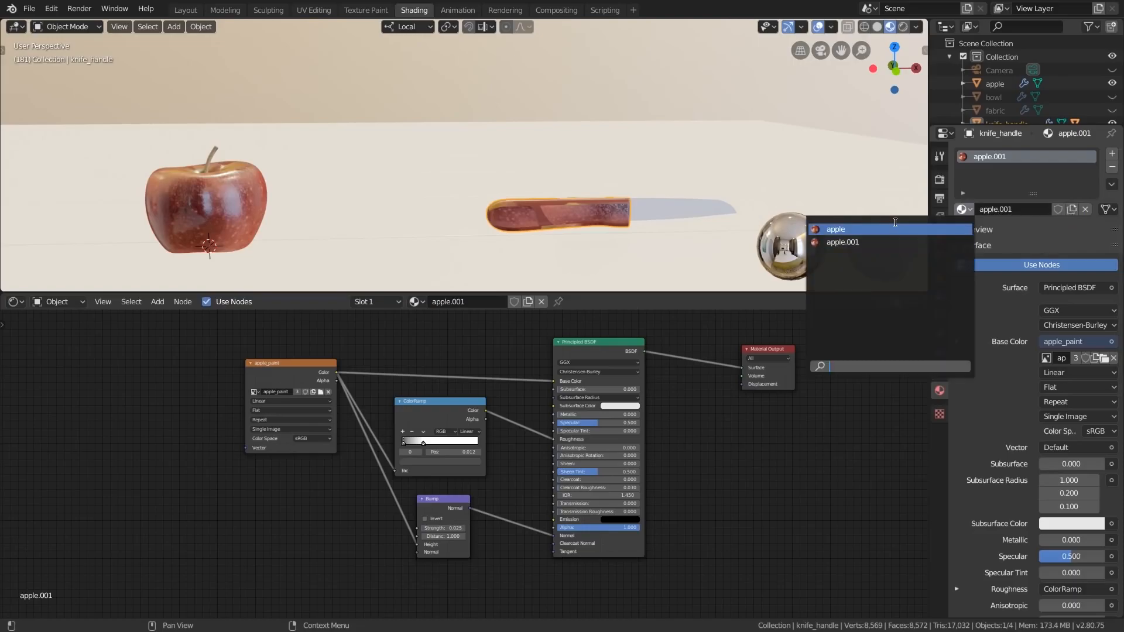
{"action": "left_click", "coordinate": [861, 243]}
{"action": "double_click", "coordinate": [1002, 209]}
{"action": "type", "text": "knife_handle"}
{"action": "key", "text": "Return"}
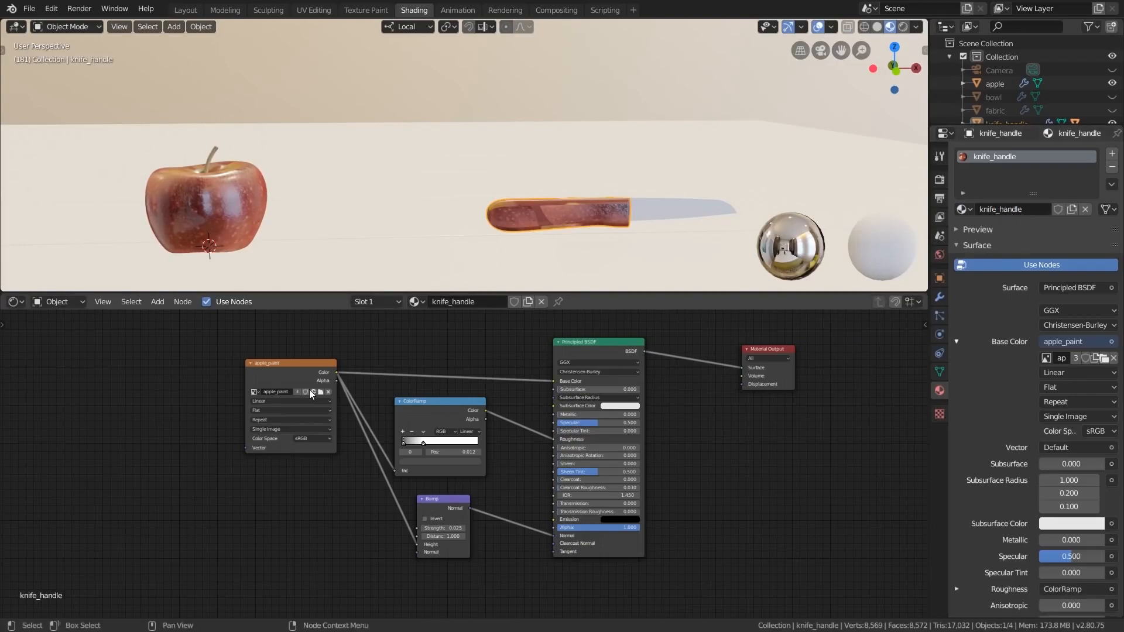
Unlink the apple_paint image in the knife_handle material and delete its Image Texture node.
{"action": "scroll", "coordinate": [266, 384], "scroll_direction": "up", "scroll_amount": 2}
{"action": "middle_click_drag", "start_coordinate": [263, 380], "coordinate": [318, 385]}
{"action": "scroll", "coordinate": [320, 385], "scroll_direction": "up", "scroll_amount": 2}
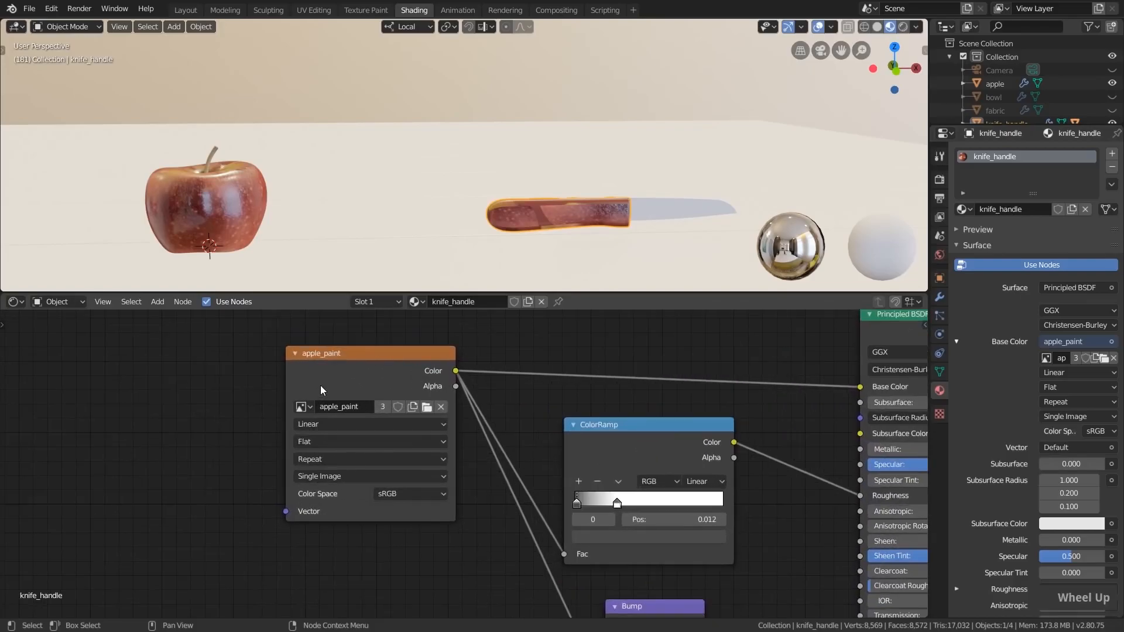
{"action": "left_click", "coordinate": [452, 405]}
{"action": "scroll", "coordinate": [430, 404], "scroll_direction": "down", "scroll_amount": 2}
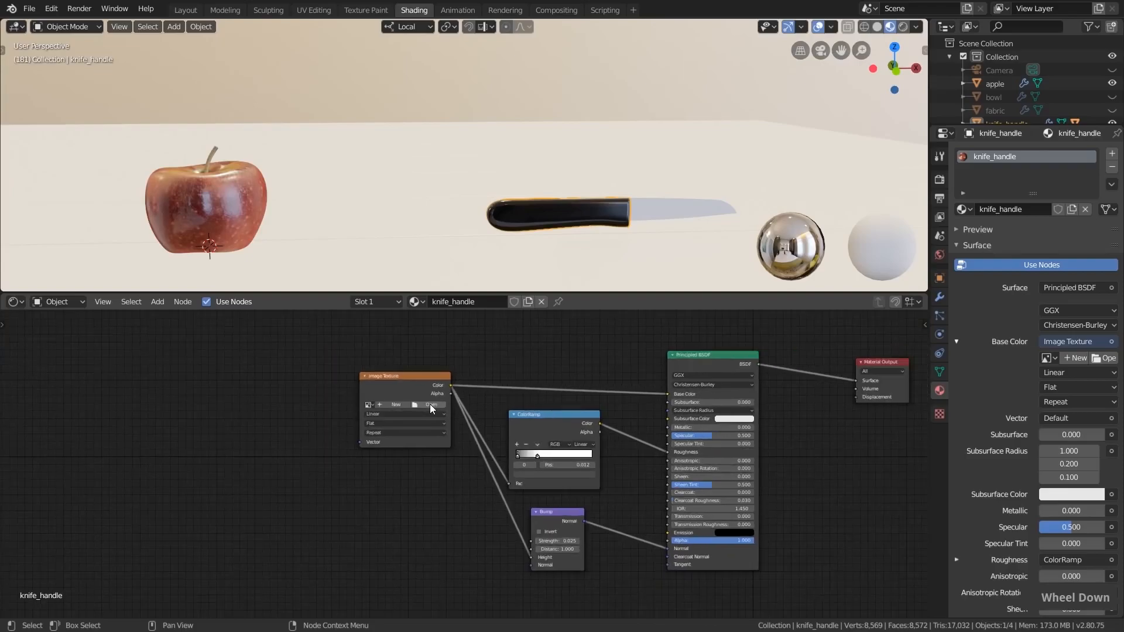
{"action": "left_click", "coordinate": [398, 391]}
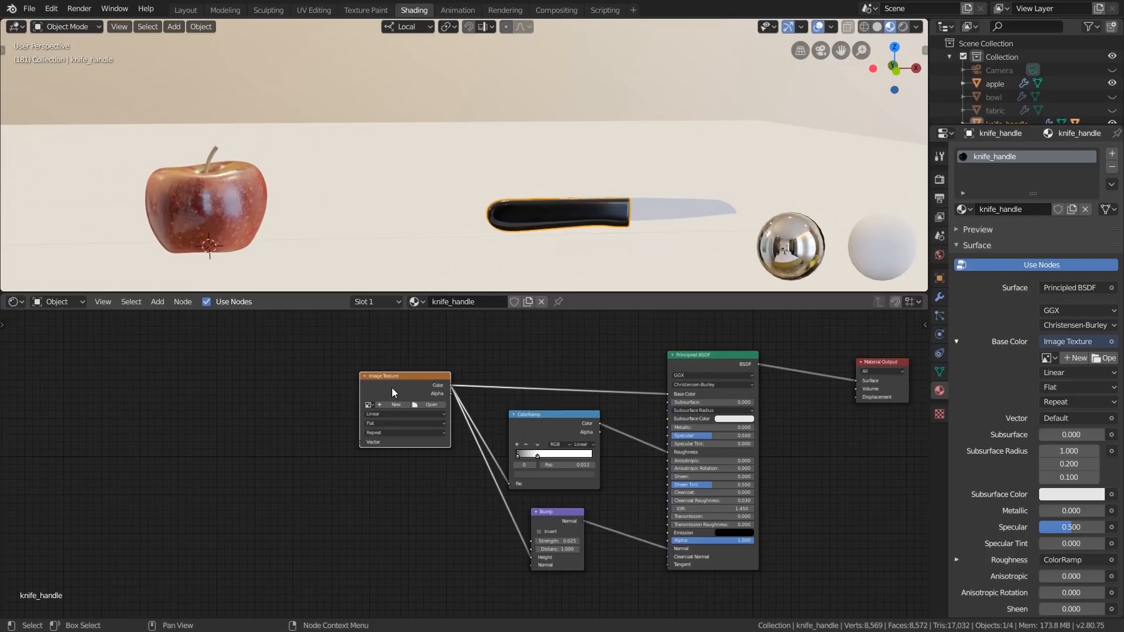
{"action": "key", "text": "Delete"}
Bring knife_paint.png from the tex folder into the knife_handle node tree as an image texture and place it beside the ColorRamp.
{"action": "left_click_drag", "start_coordinate": [1123, 122], "coordinate": [954, 124]}
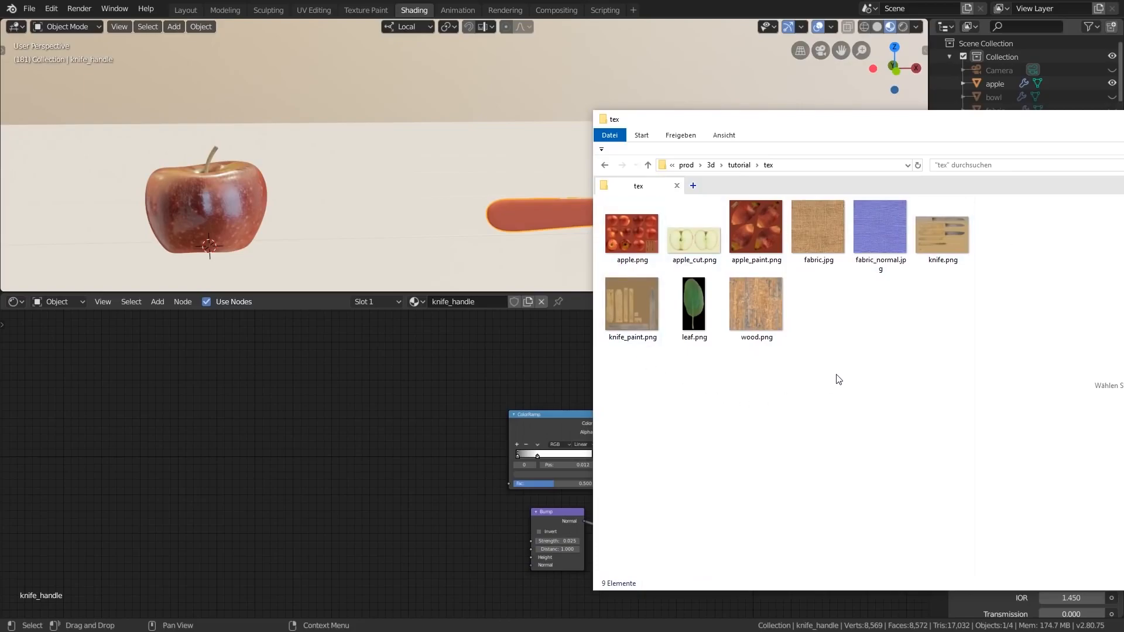
{"action": "left_click_drag", "start_coordinate": [627, 306], "coordinate": [474, 337]}
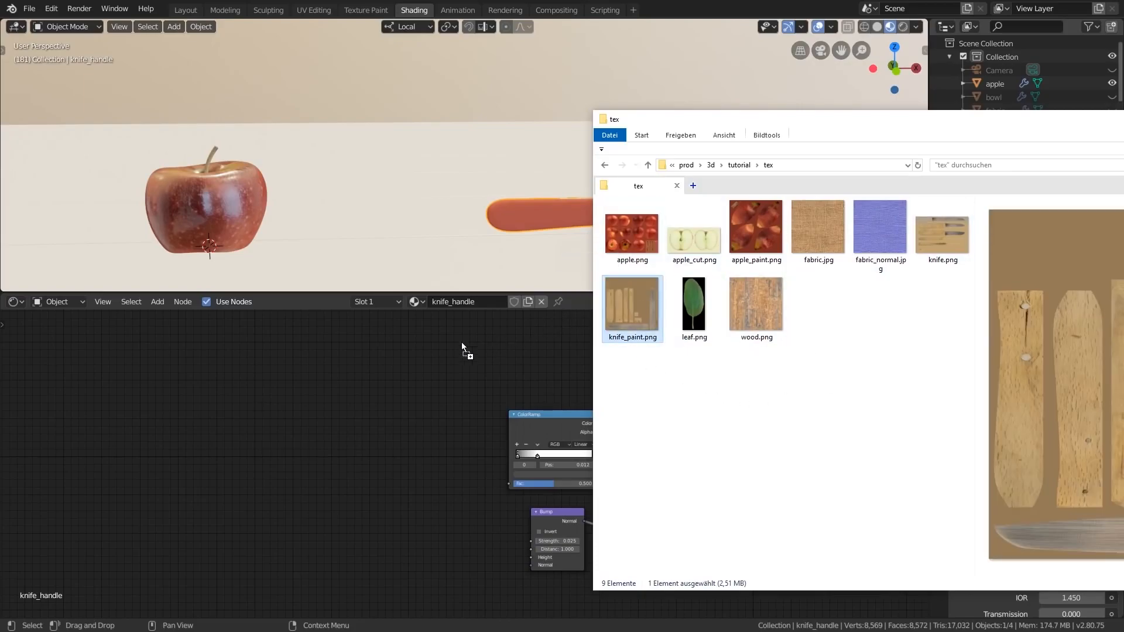
{"action": "left_click_drag", "start_coordinate": [321, 437], "coordinate": [321, 439]}
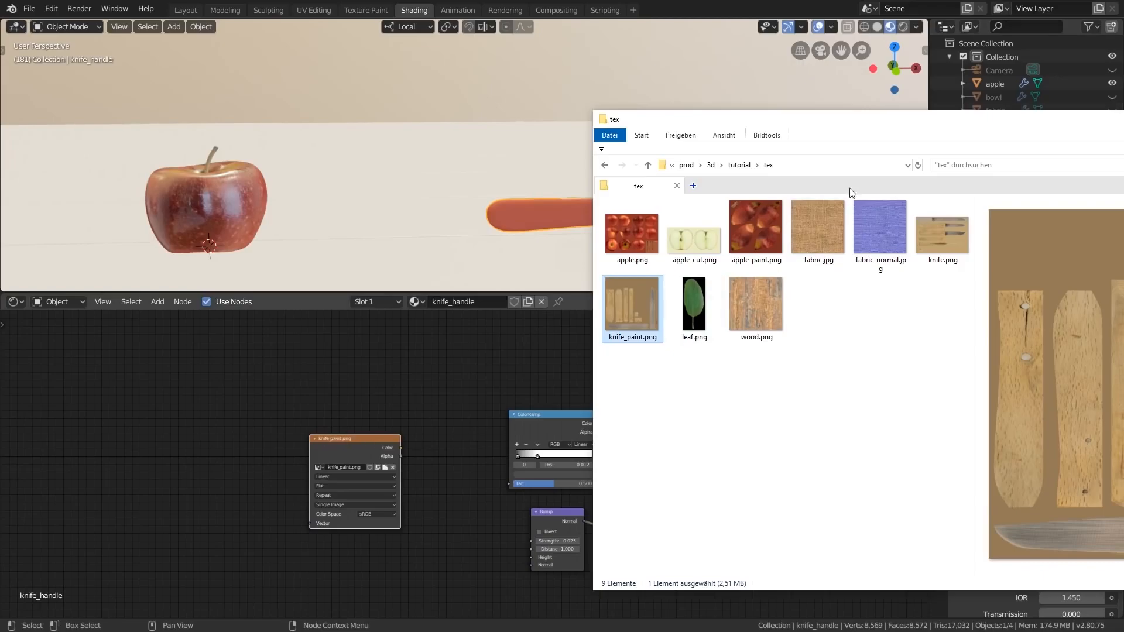
{"action": "key", "text": "alt+Tab"}
{"action": "scroll", "coordinate": [386, 515], "scroll_direction": "up", "scroll_amount": 2}
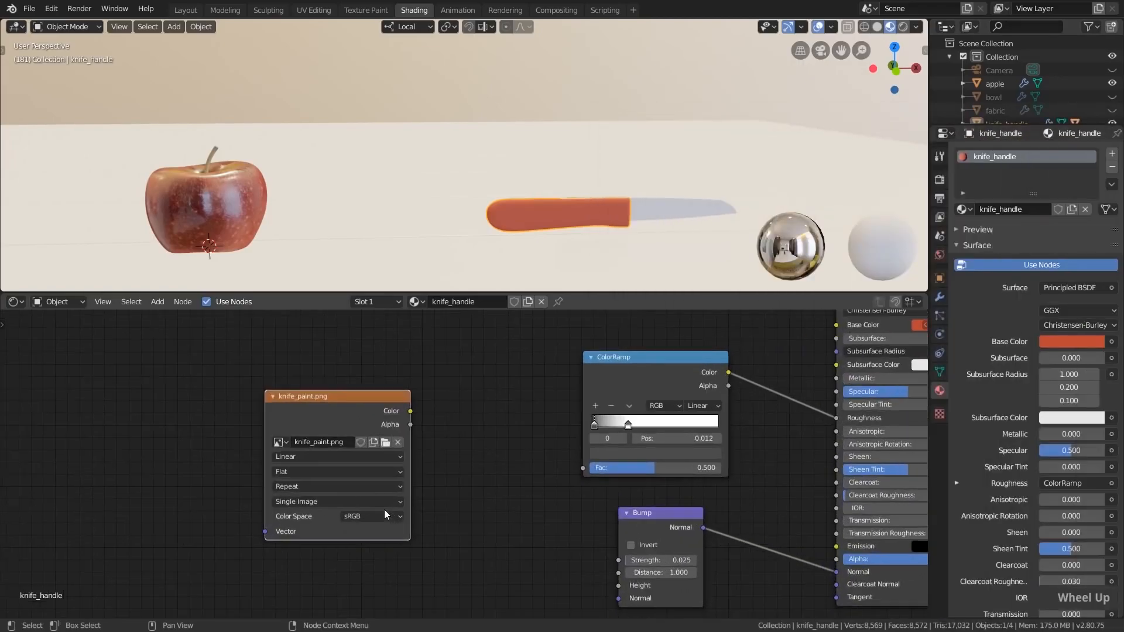
{"action": "left_click_drag", "start_coordinate": [344, 418], "coordinate": [306, 381]}
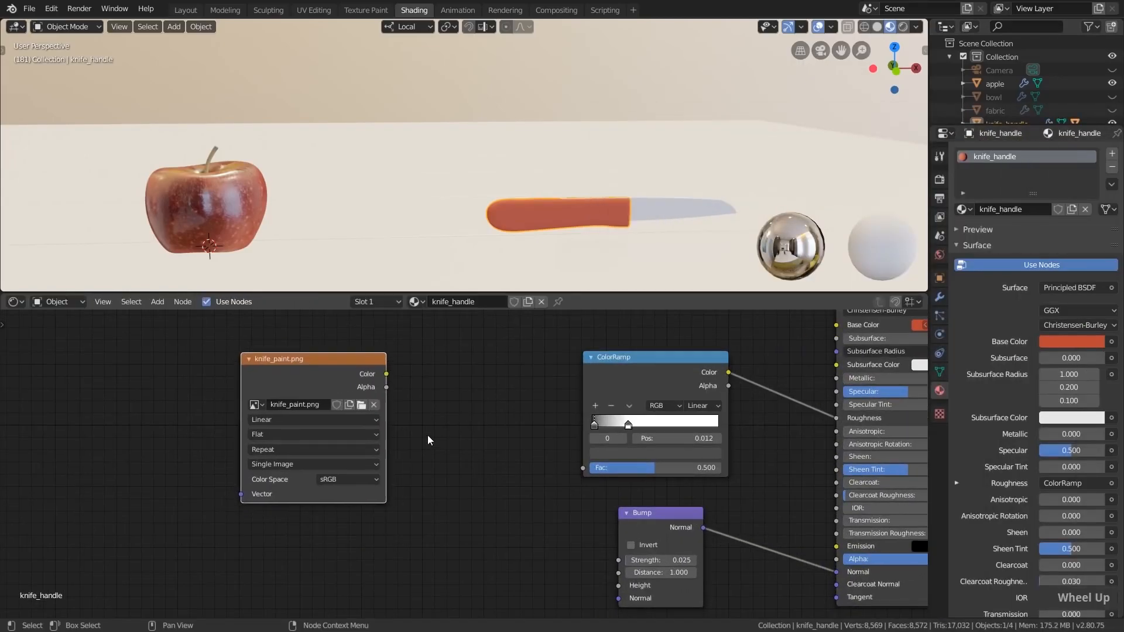
{"action": "middle_click_drag", "start_coordinate": [429, 440], "coordinate": [444, 444]}
{"action": "key", "text": "shift+a"}
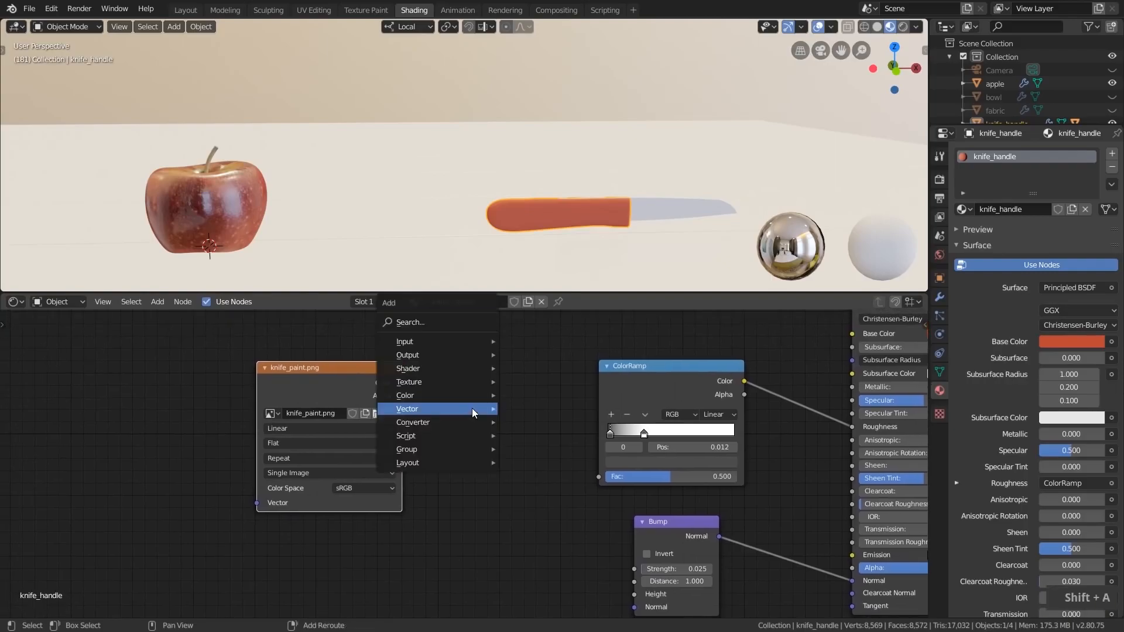
{"action": "mouse_move", "coordinate": [450, 382]}
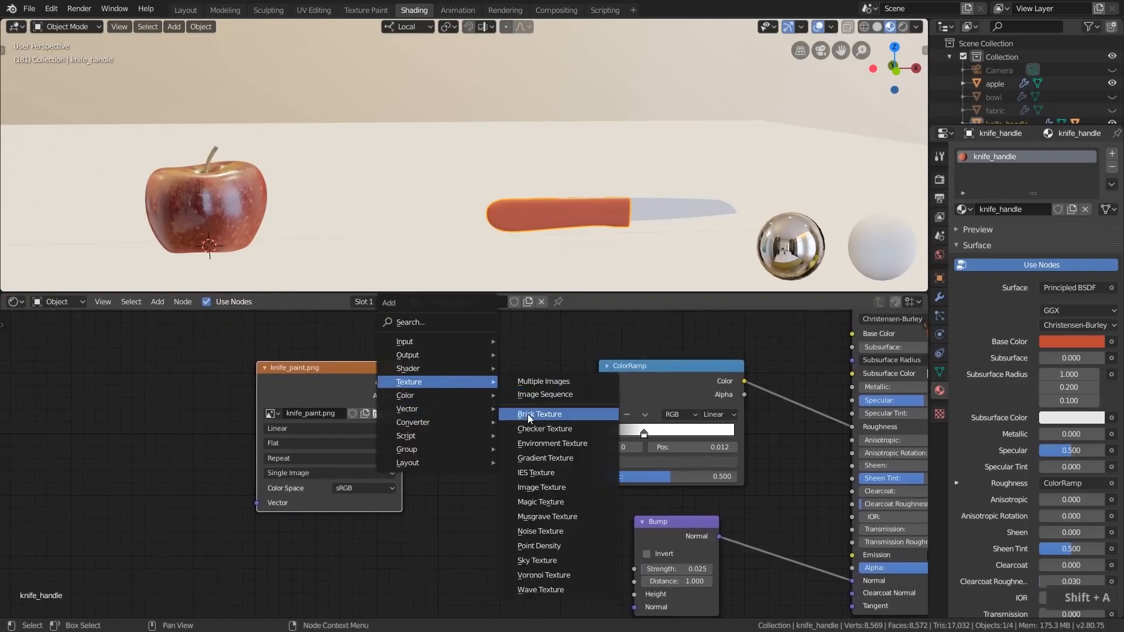
{"action": "left_click", "coordinate": [542, 487]}
{"action": "left_click", "coordinate": [418, 363]}
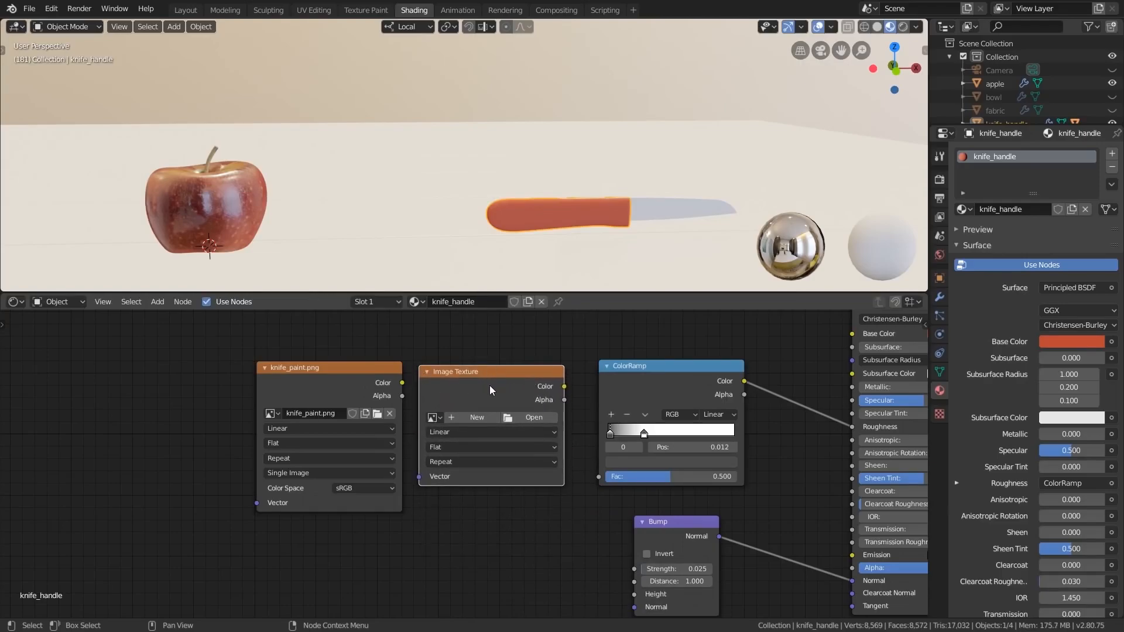
{"action": "key", "text": "Delete"}
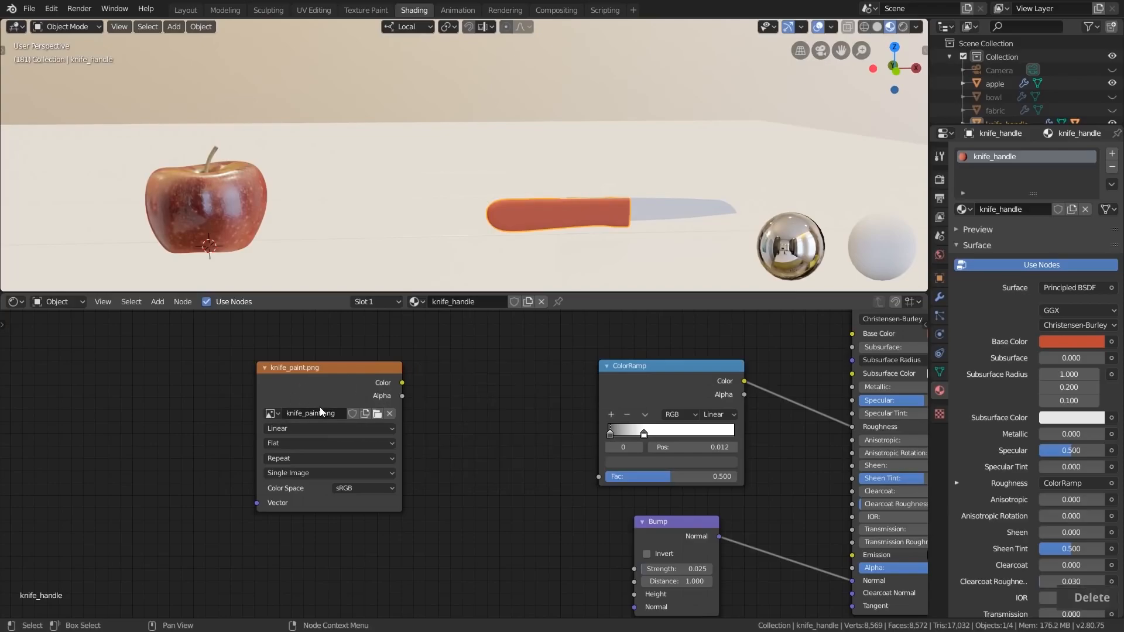
Link the knife_paint Color output to Base Color, the ColorRamp's Fac and the Bump node's Height.
{"action": "scroll", "coordinate": [409, 407], "scroll_direction": "down", "scroll_amount": 1}
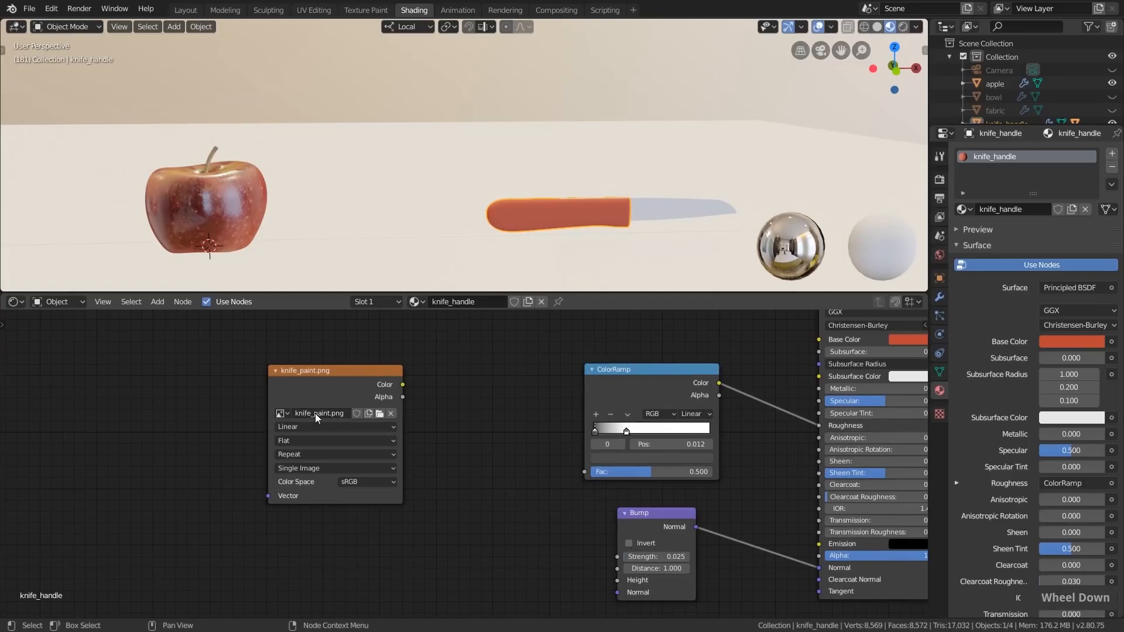
{"action": "middle_click_drag", "start_coordinate": [314, 414], "coordinate": [196, 497]}
{"action": "left_click_drag", "start_coordinate": [285, 469], "coordinate": [702, 423]}
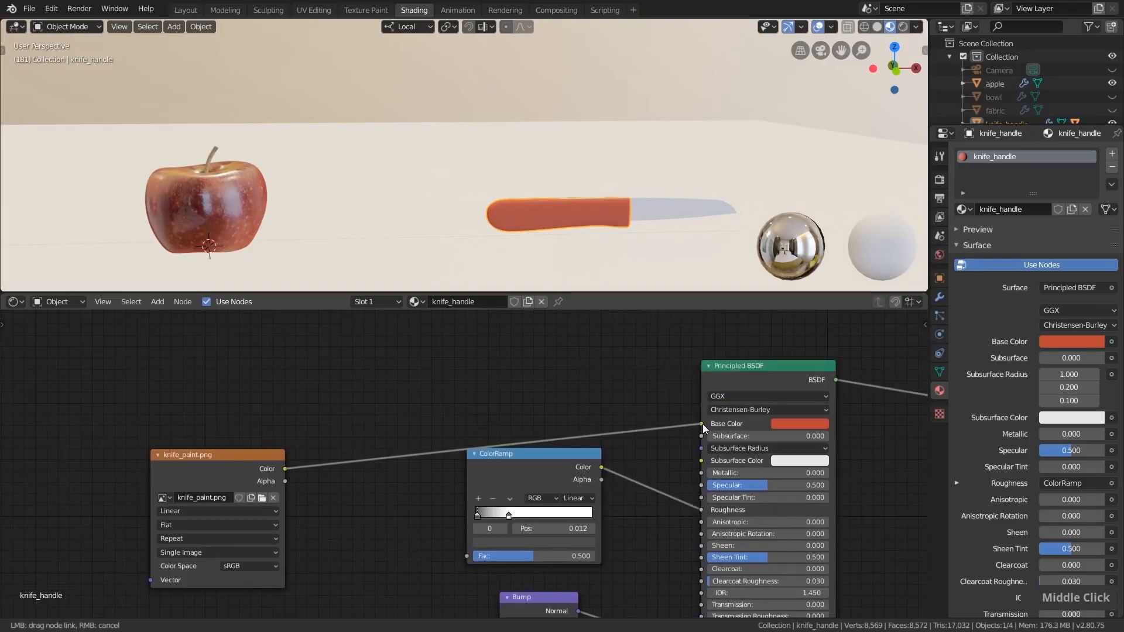
{"action": "left_click_drag", "start_coordinate": [426, 544], "coordinate": [468, 556]}
{"action": "middle_click_drag", "start_coordinate": [264, 466], "coordinate": [272, 335]}
{"action": "left_click_drag", "start_coordinate": [293, 339], "coordinate": [505, 534]}
Set the knife_handle Bump strength to 0.113 and examine the wood grain relief from another angle.
{"action": "scroll", "coordinate": [642, 219], "scroll_direction": "up", "scroll_amount": 5}
{"action": "scroll", "coordinate": [500, 504], "scroll_direction": "up", "scroll_amount": 3}
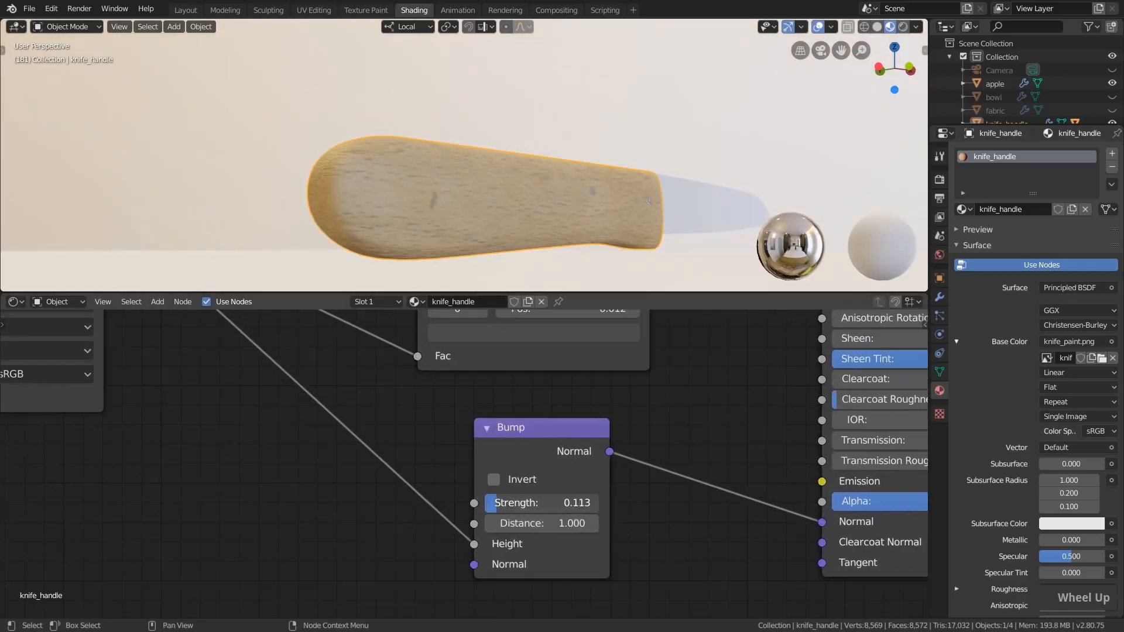
{"action": "middle_click_drag", "start_coordinate": [498, 185], "coordinate": [709, 125]}
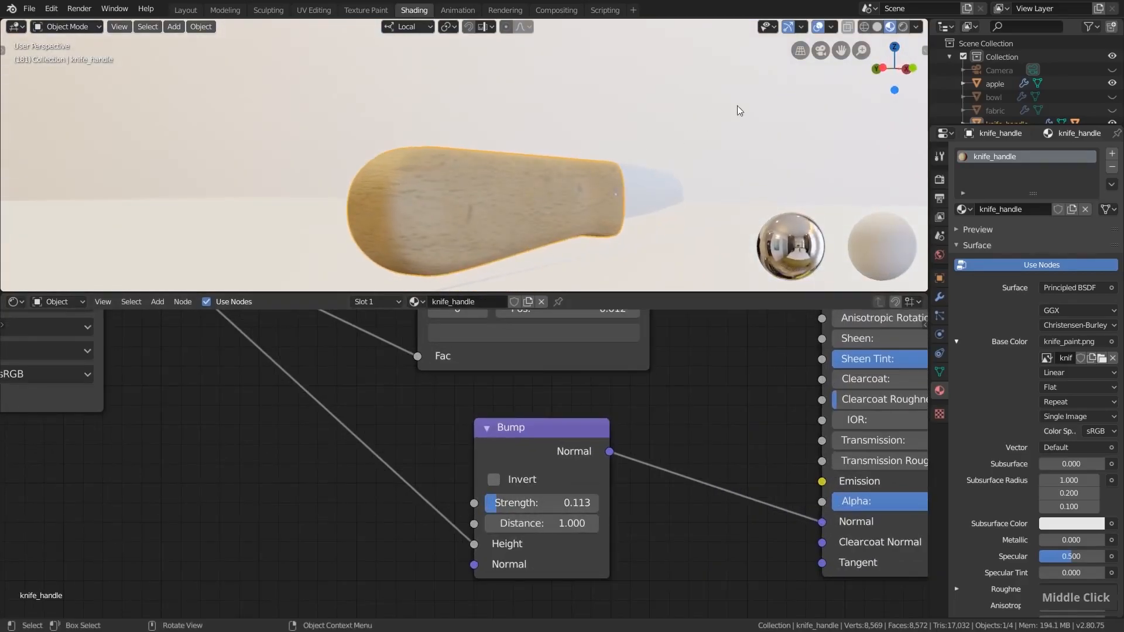
Switch the viewport lighting to the open-field outdoor HDRI and adjust the knife_handle Bump strength to 0.106.
{"action": "left_click", "coordinate": [917, 26]}
{"action": "left_click", "coordinate": [910, 140]}
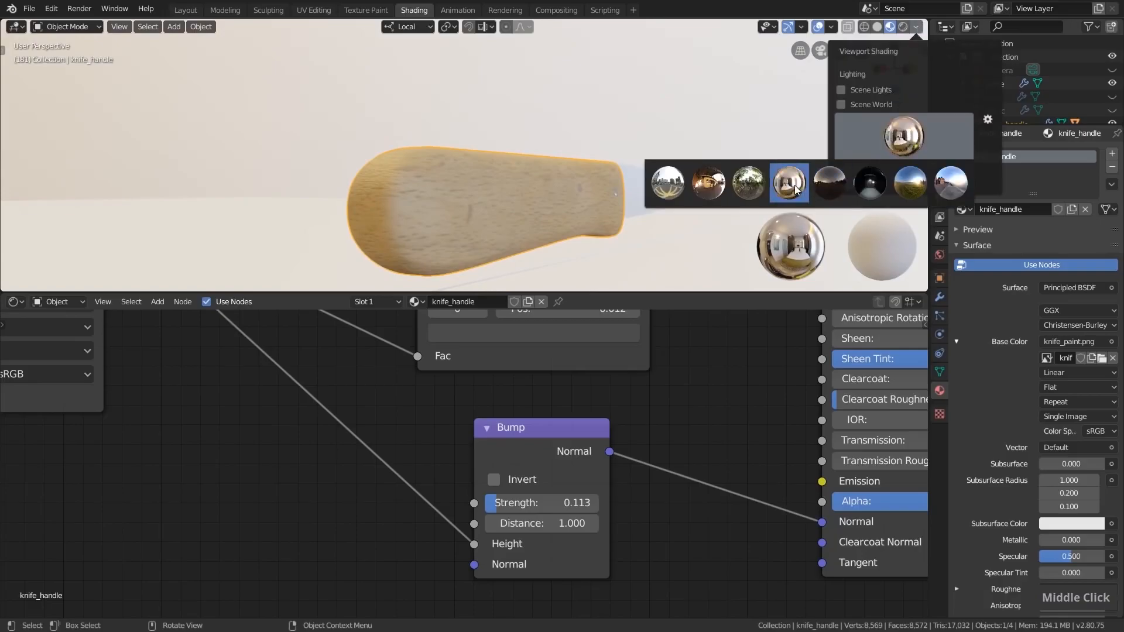
{"action": "left_click", "coordinate": [870, 186]}
{"action": "middle_click_drag", "start_coordinate": [500, 192], "coordinate": [513, 222]}
{"action": "scroll", "coordinate": [510, 506], "scroll_direction": "up", "scroll_amount": 2}
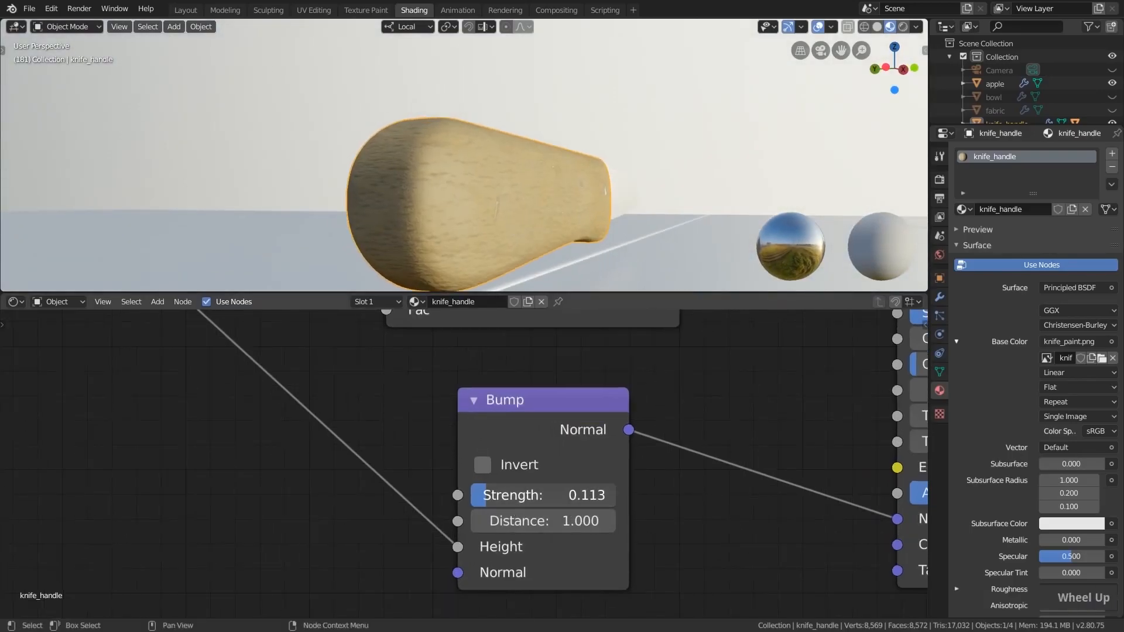
{"action": "scroll", "coordinate": [507, 492], "scroll_direction": "down", "scroll_amount": 2}
Spread the knife_handle roughness ColorRamp by moving the light stop away from the dark one, and lighten the dark stop's colour.
{"action": "middle_click_drag", "start_coordinate": [651, 402], "coordinate": [612, 409]}
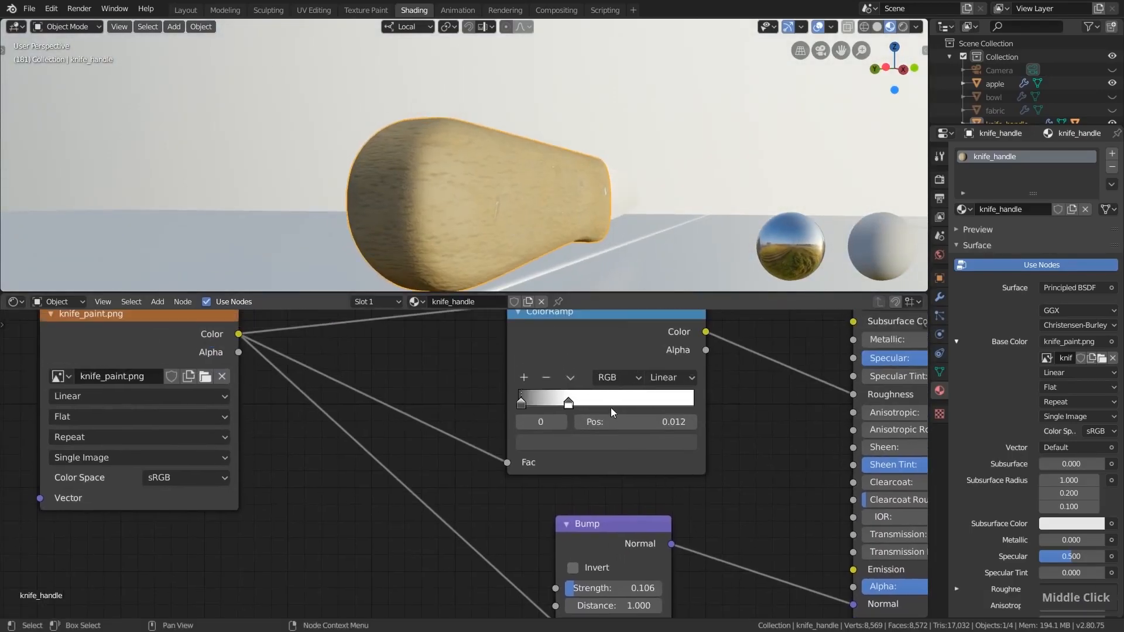
{"action": "left_click_drag", "start_coordinate": [561, 400], "coordinate": [628, 405]}
{"action": "left_click_drag", "start_coordinate": [522, 403], "coordinate": [532, 402]}
{"action": "left_click", "coordinate": [562, 443]}
{"action": "left_click_drag", "start_coordinate": [662, 297], "coordinate": [663, 288]}
Fine-tune the roughness ColorRamp's light stop position and colour, and readjust the dark stop's grey value.
{"action": "left_click_drag", "start_coordinate": [627, 404], "coordinate": [664, 405]}
{"action": "left_click", "coordinate": [647, 439]}
{"action": "mouse_move", "coordinate": [660, 205]}
{"action": "left_mouse_down"}
{"action": "mouse_move", "coordinate": [660, 234]}
{"action": "mouse_move", "coordinate": [660, 203]}
{"action": "left_mouse_up"}
{"action": "left_click_drag", "start_coordinate": [662, 404], "coordinate": [641, 404]}
{"action": "left_click", "coordinate": [533, 402]}
{"action": "left_click", "coordinate": [562, 443]}
{"action": "left_click_drag", "start_coordinate": [660, 285], "coordinate": [660, 292]}
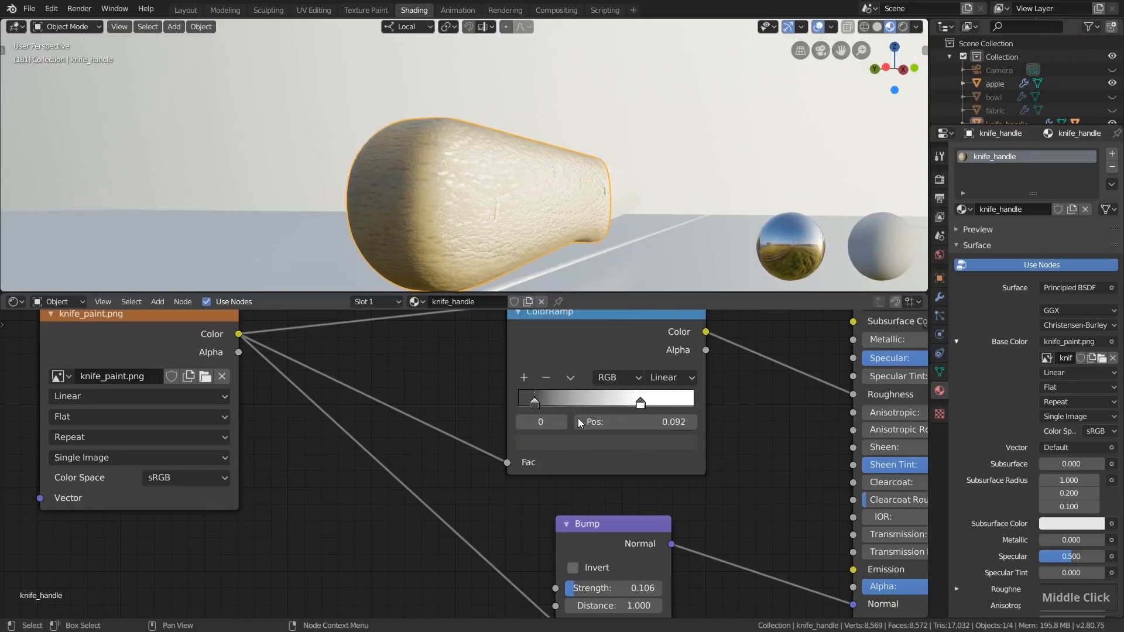
Shift the roughness ColorRamp's dark stop to position 0.068 while checking the handle's reflections.
{"action": "middle_click_drag", "start_coordinate": [569, 418], "coordinate": [584, 436]}
{"action": "scroll", "coordinate": [521, 195], "scroll_direction": "down", "scroll_amount": 2}
{"action": "middle_click_drag", "start_coordinate": [521, 195], "coordinate": [476, 223]}
{"action": "left_click_drag", "start_coordinate": [536, 424], "coordinate": [532, 426]}
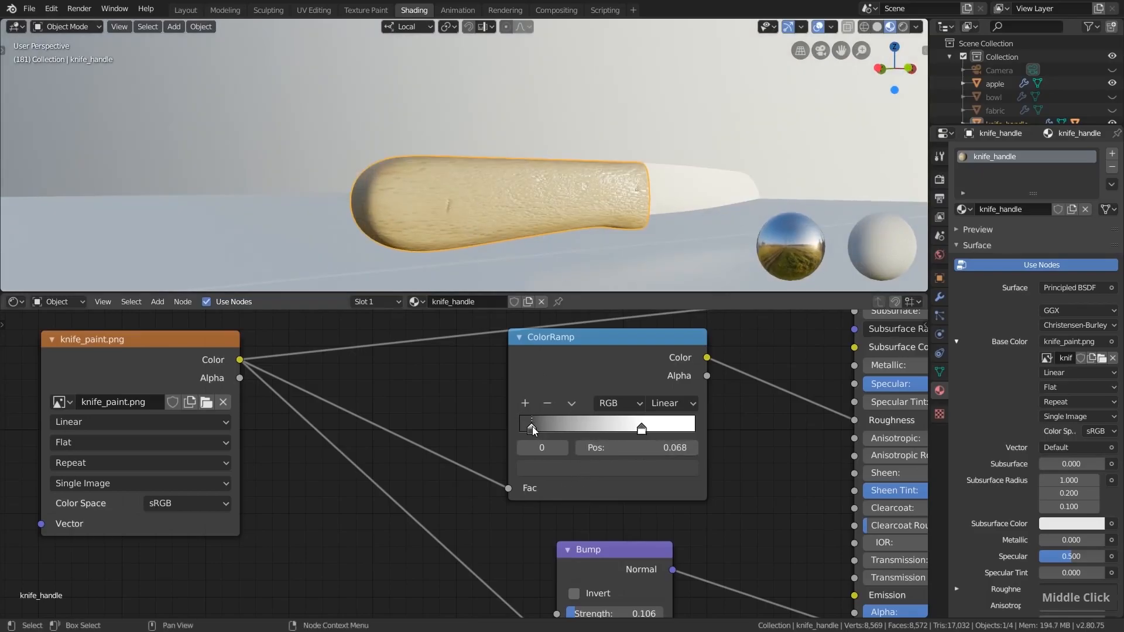
{"action": "scroll", "coordinate": [564, 405], "scroll_direction": "down", "scroll_amount": 5}
{"action": "middle_click_drag", "start_coordinate": [609, 390], "coordinate": [541, 409]}
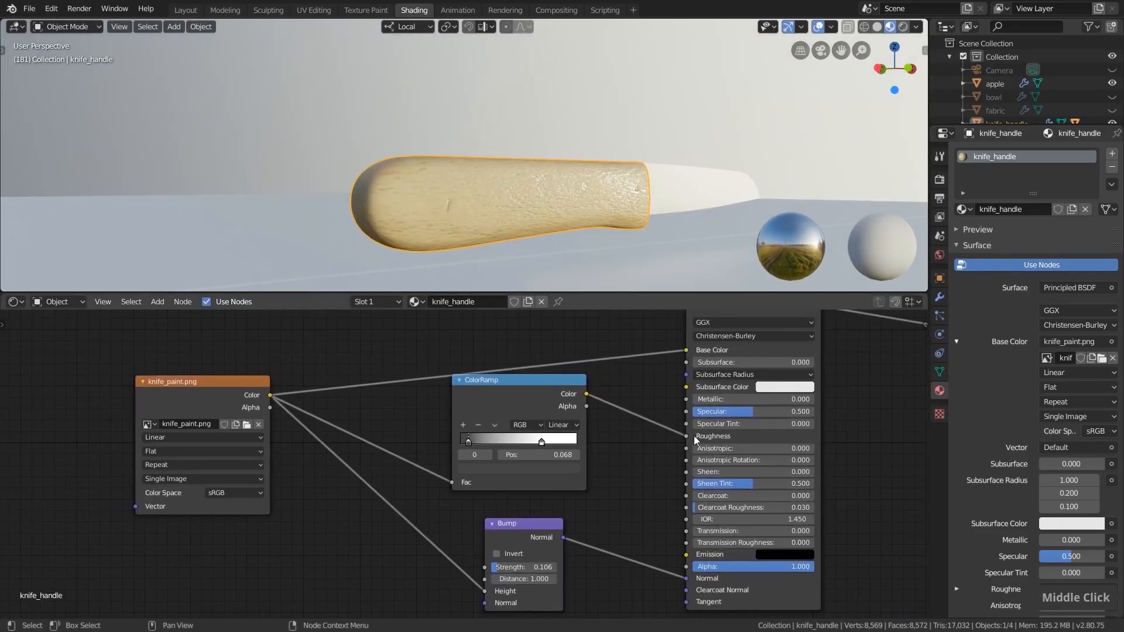
{"action": "middle_click_drag", "start_coordinate": [554, 568], "coordinate": [539, 529]}
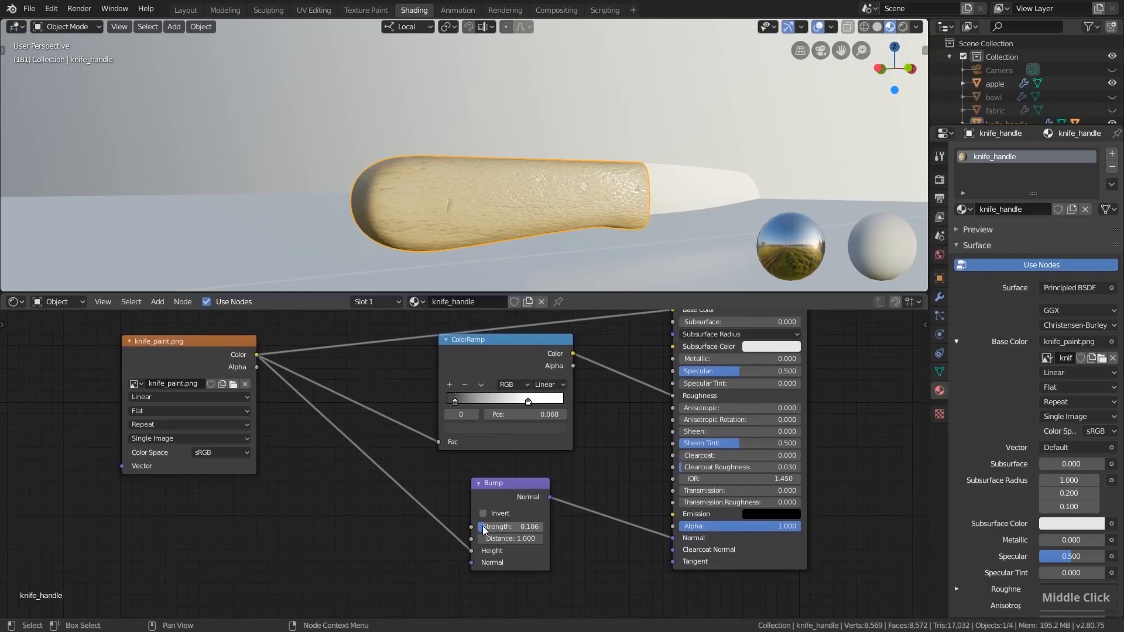
{"action": "scroll", "coordinate": [473, 225], "scroll_direction": "up", "scroll_amount": 2}
{"action": "scroll", "coordinate": [504, 475], "scroll_direction": "down", "scroll_amount": 2}
Select the knife blade and assign the existing knife_handle material to it.
{"action": "middle_click_drag", "start_coordinate": [643, 234], "coordinate": [662, 221]}
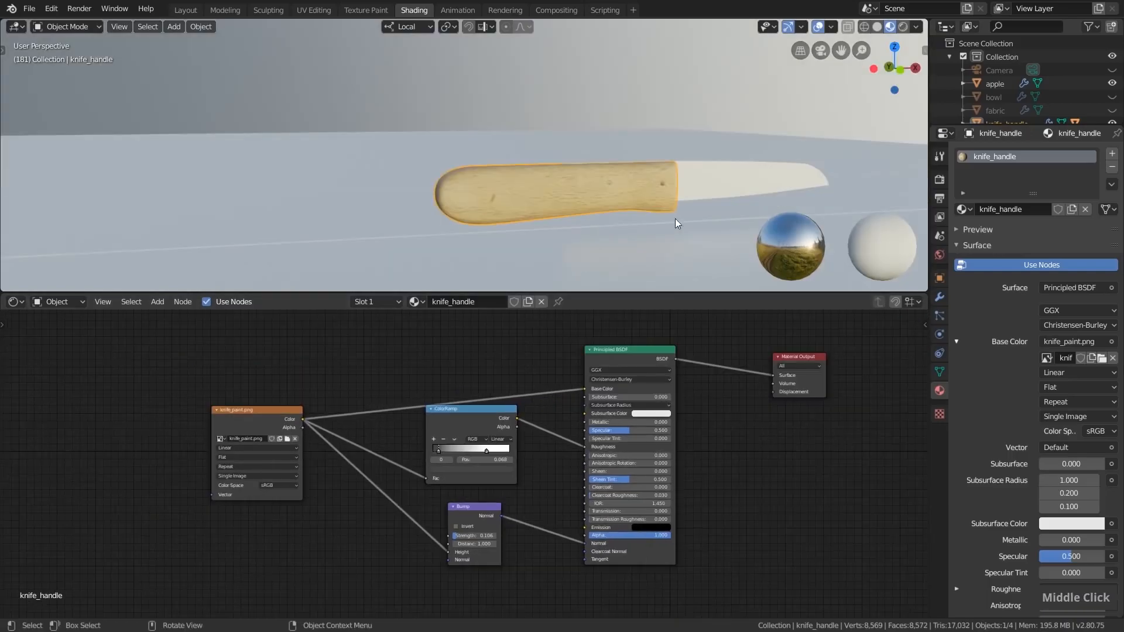
{"action": "left_click", "coordinate": [731, 177]}
{"action": "middle_click_drag", "start_coordinate": [730, 177], "coordinate": [593, 195], "text": "shift"}
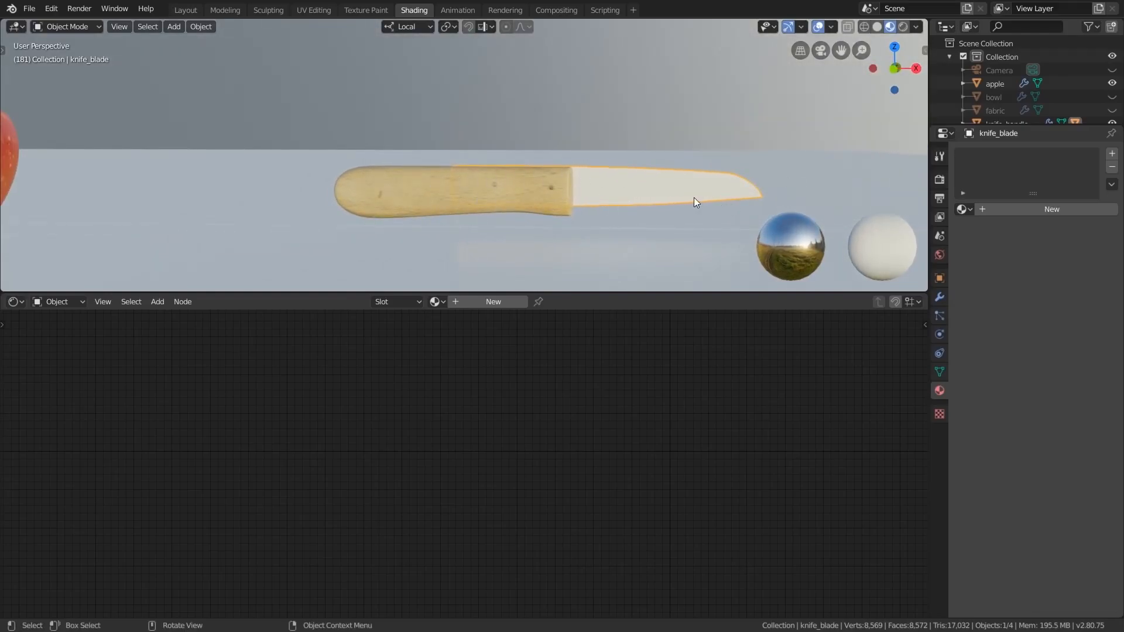
{"action": "left_click", "coordinate": [963, 209]}
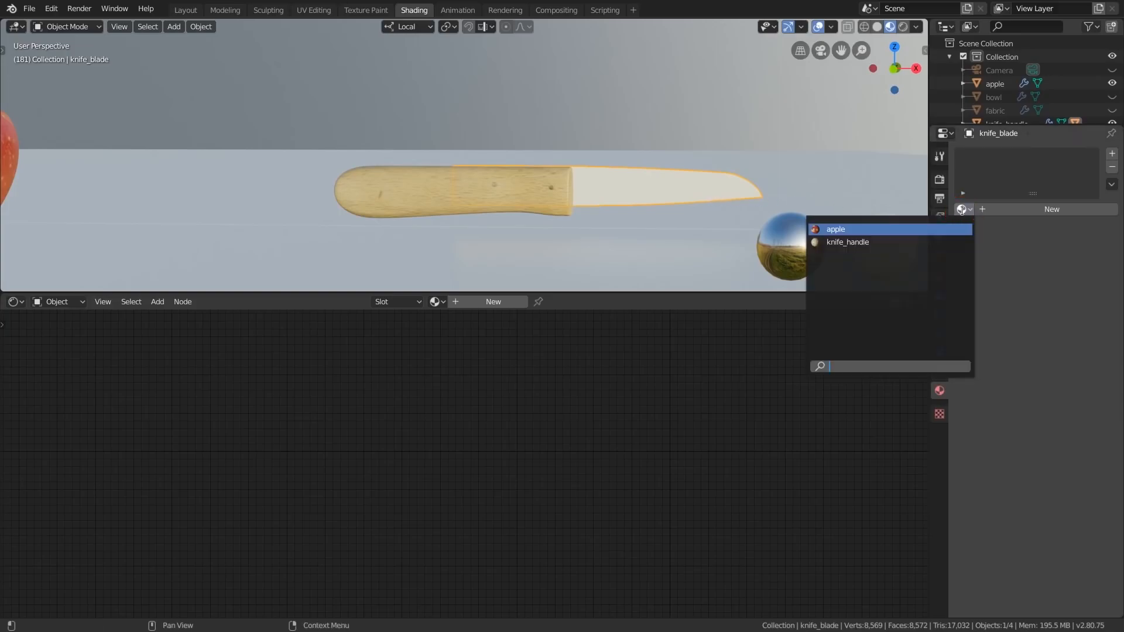
{"action": "left_click", "coordinate": [851, 242]}
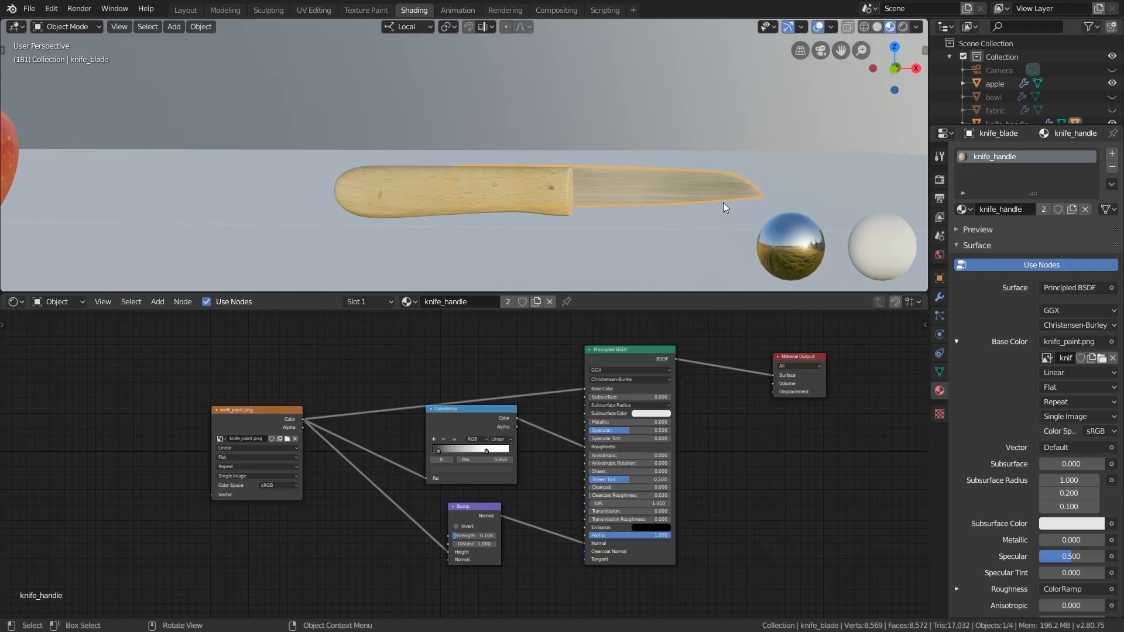
Make a separate copy of the handle material for the blade and rename it knife_blade.
{"action": "left_click_drag", "start_coordinate": [234, 425], "coordinate": [242, 418]}
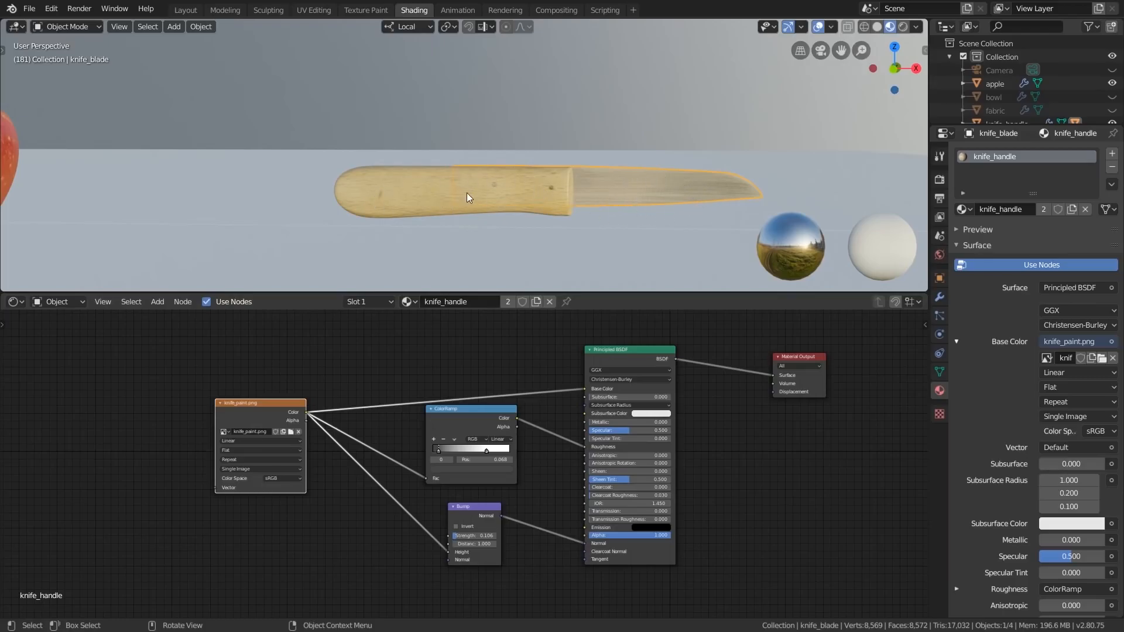
{"action": "left_click", "coordinate": [1044, 209]}
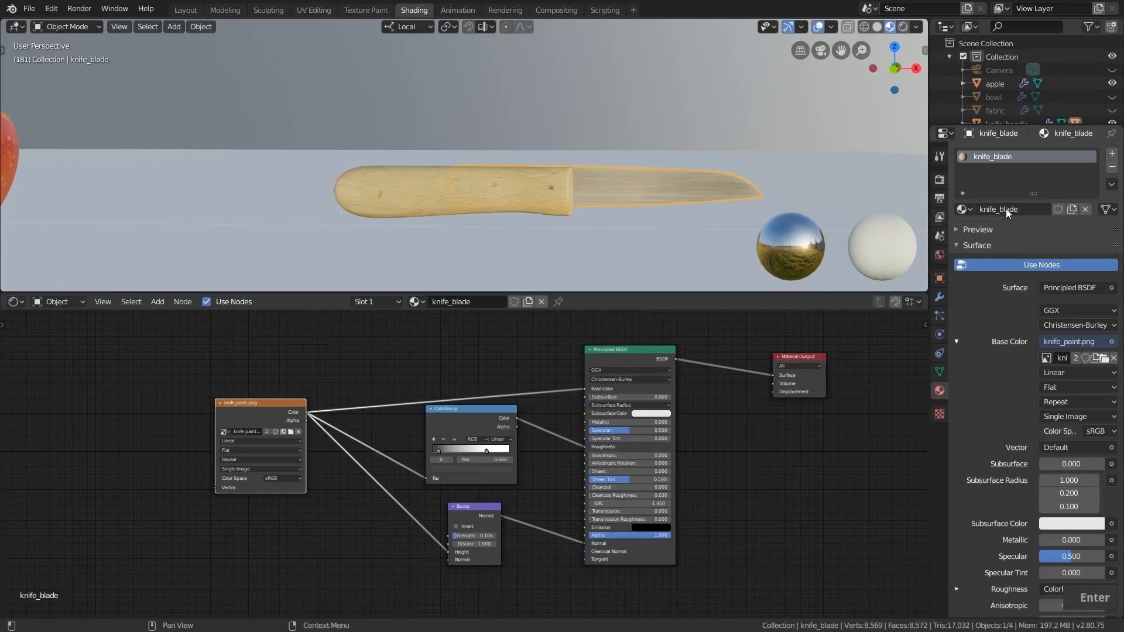
{"action": "left_click", "coordinate": [963, 209]}
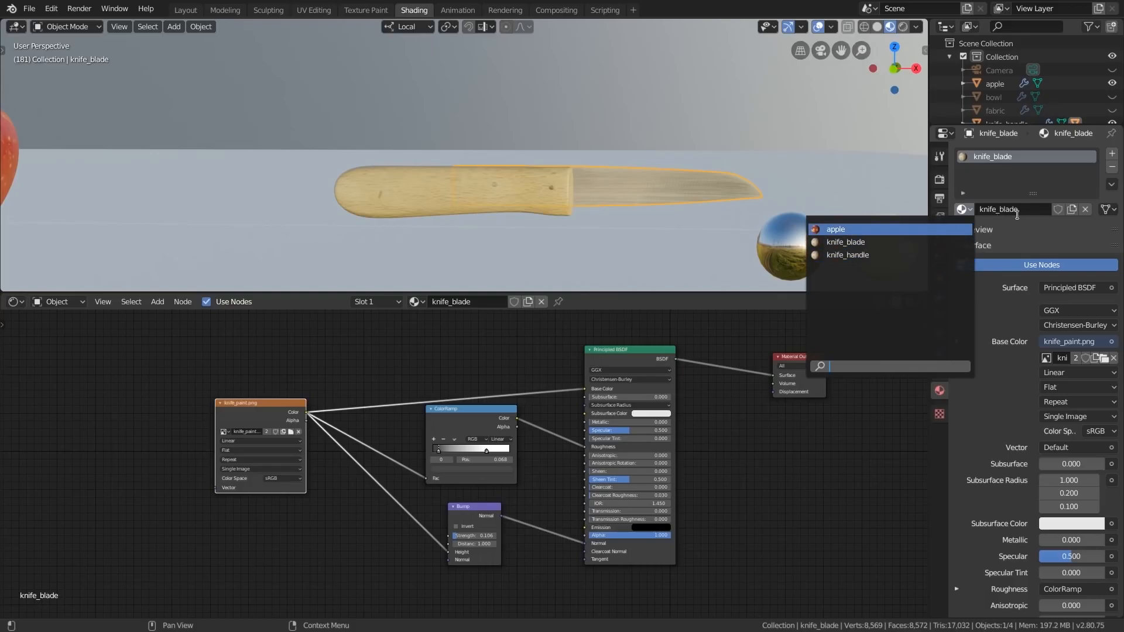
{"action": "left_click", "coordinate": [858, 241]}
Set the knife_blade Principled BSDF's Metallic value to 1.000 and inspect the blade up close.
{"action": "scroll", "coordinate": [612, 426], "scroll_direction": "up", "scroll_amount": 3}
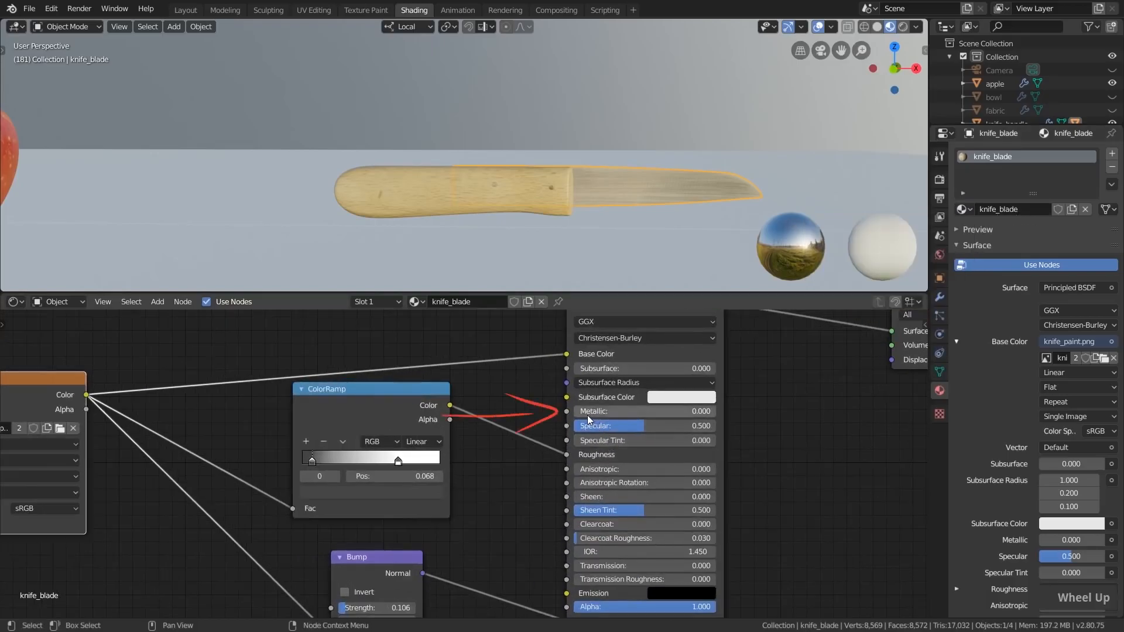
{"action": "left_click_drag", "start_coordinate": [581, 414], "coordinate": [714, 415]}
{"action": "scroll", "coordinate": [690, 183], "scroll_direction": "up", "scroll_amount": 4}
{"action": "middle_click_drag", "start_coordinate": [690, 183], "coordinate": [718, 206]}
{"action": "scroll", "coordinate": [616, 210], "scroll_direction": "up", "scroll_amount": 1}
Lower the knife_blade Bump strength to about 0.018.
{"action": "scroll", "coordinate": [438, 456], "scroll_direction": "down", "scroll_amount": 3}
{"action": "middle_click_drag", "start_coordinate": [436, 536], "coordinate": [489, 383]}
{"action": "scroll", "coordinate": [418, 430], "scroll_direction": "up", "scroll_amount": 12}
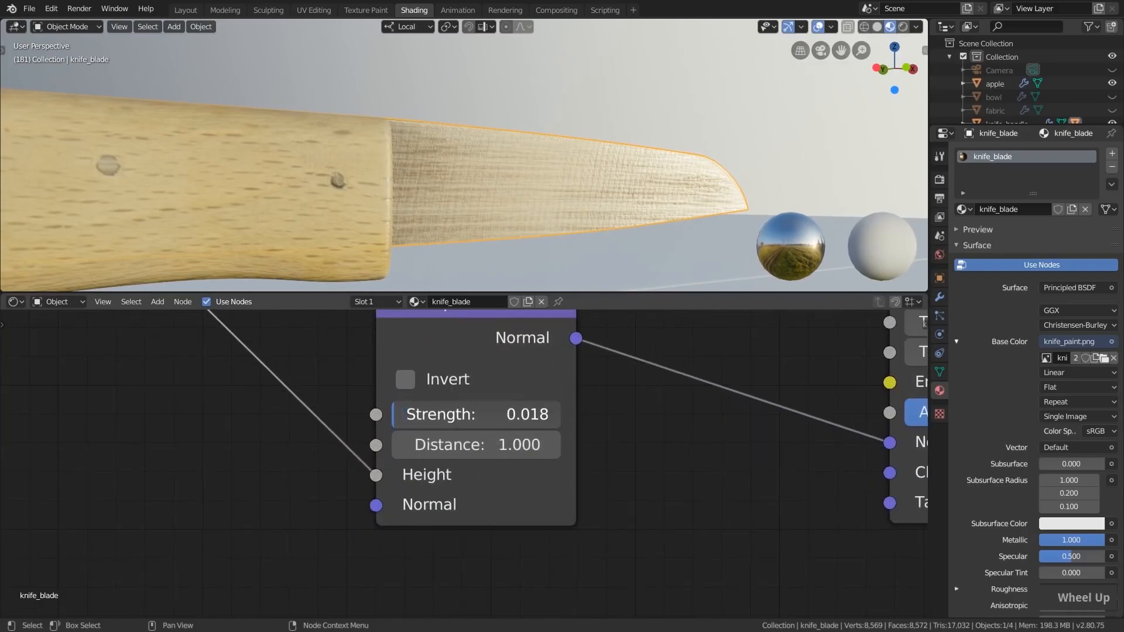
{"action": "mouse_move", "coordinate": [443, 249]}
{"action": "middle_mouse_down"}
{"action": "mouse_move", "coordinate": [470, 245]}
{"action": "mouse_move", "coordinate": [448, 254]}
{"action": "middle_mouse_up"}
Move the blade's roughness ColorRamp stops to 0.092 for the dark one and 1.000 for the light one.
{"action": "scroll", "coordinate": [504, 351], "scroll_direction": "down", "scroll_amount": 8}
{"action": "middle_click_drag", "start_coordinate": [523, 334], "coordinate": [561, 529]}
{"action": "scroll", "coordinate": [515, 414], "scroll_direction": "up", "scroll_amount": 2}
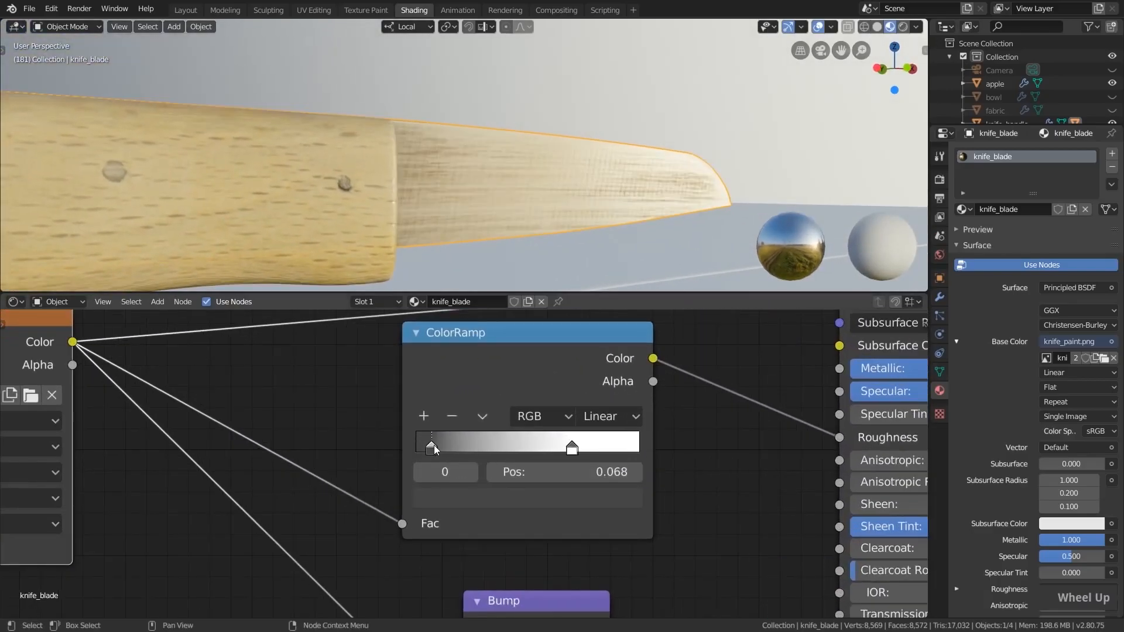
{"action": "left_click_drag", "start_coordinate": [434, 447], "coordinate": [445, 449]}
{"action": "left_click_drag", "start_coordinate": [572, 448], "coordinate": [639, 449]}
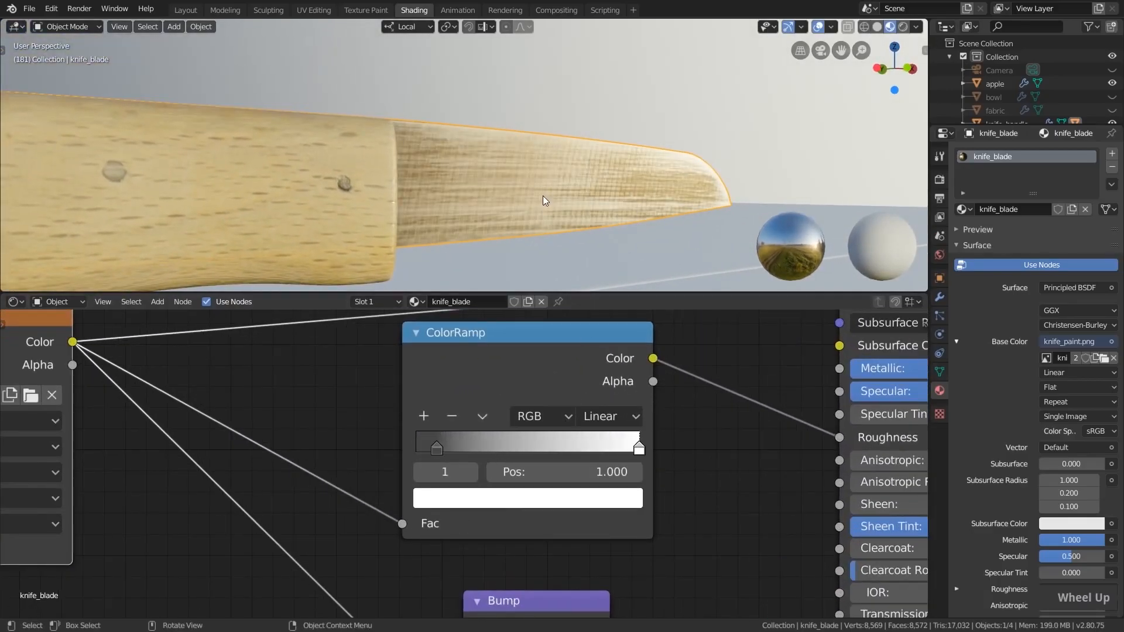
Darken the dark stop of the blade's roughness ColorRamp to near black and move it to position 0.040.
{"action": "middle_click_drag", "start_coordinate": [613, 218], "coordinate": [619, 216]}
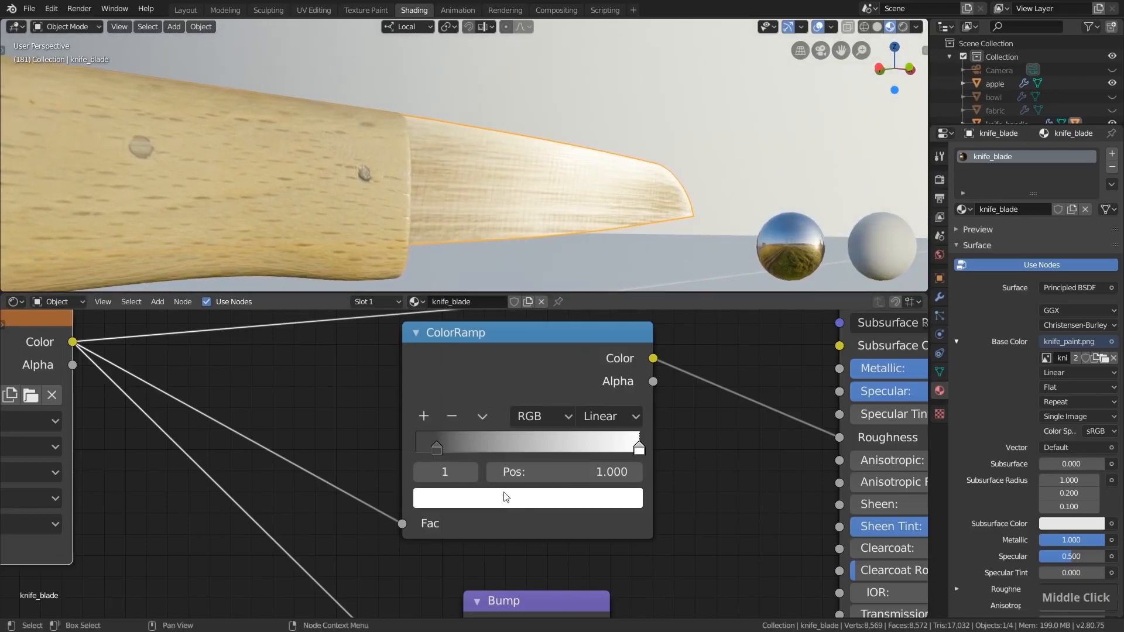
{"action": "left_click", "coordinate": [436, 448]}
{"action": "left_click", "coordinate": [468, 499]}
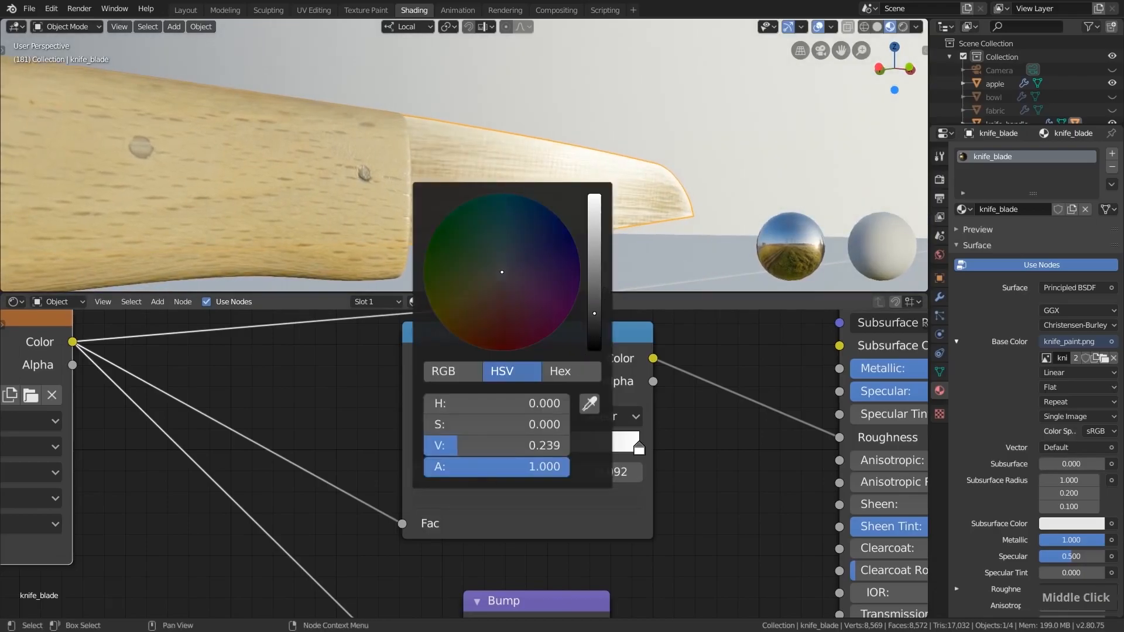
{"action": "left_click_drag", "start_coordinate": [594, 313], "coordinate": [594, 328]}
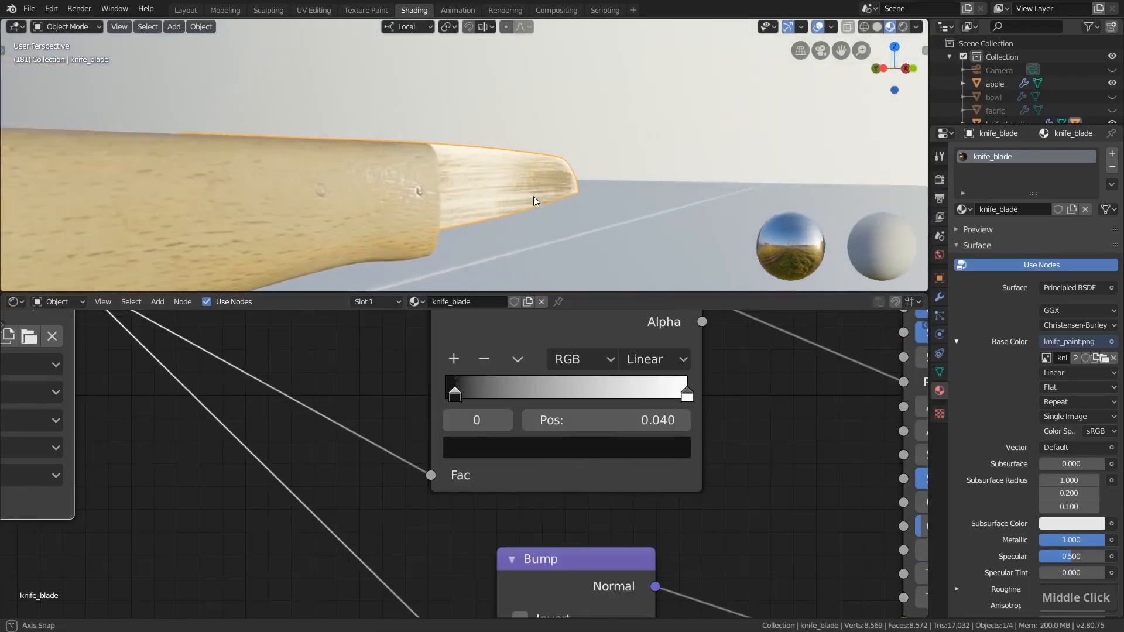
Switch the viewport's environment lighting to the bright interior HDRI and check the knife and apple materials under it.
{"action": "middle_click_drag", "start_coordinate": [533, 195], "coordinate": [564, 194]}
{"action": "left_click", "coordinate": [916, 26]}
{"action": "double_click", "coordinate": [899, 155]}
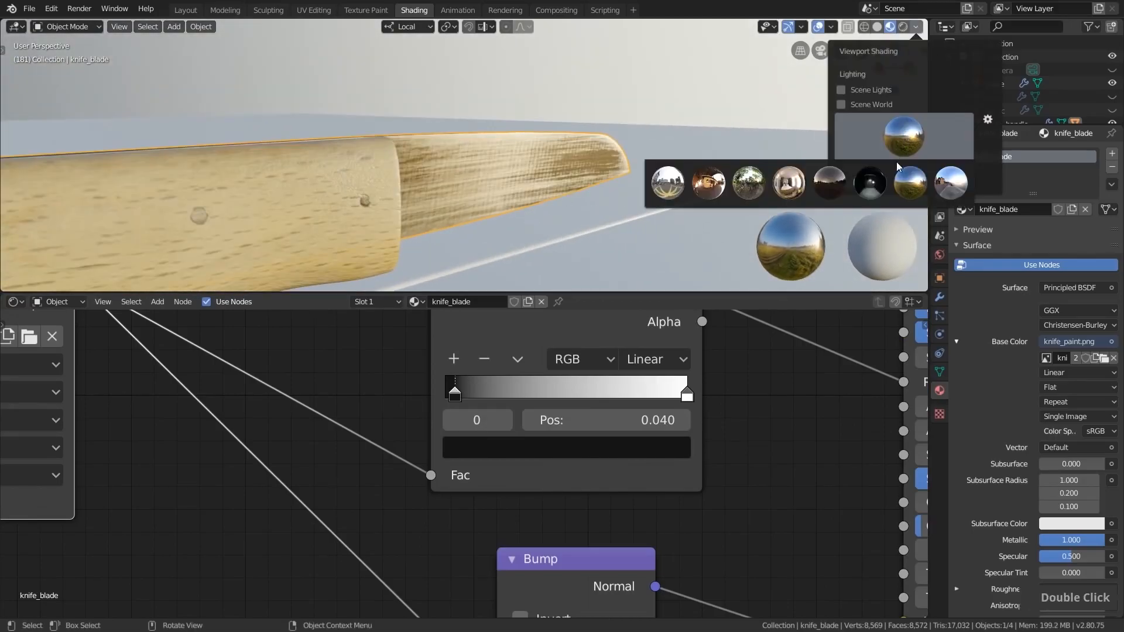
{"action": "left_click", "coordinate": [800, 188]}
{"action": "middle_click_drag", "start_coordinate": [530, 170], "coordinate": [597, 176]}
{"action": "scroll", "coordinate": [462, 174], "scroll_direction": "down", "scroll_amount": 2}
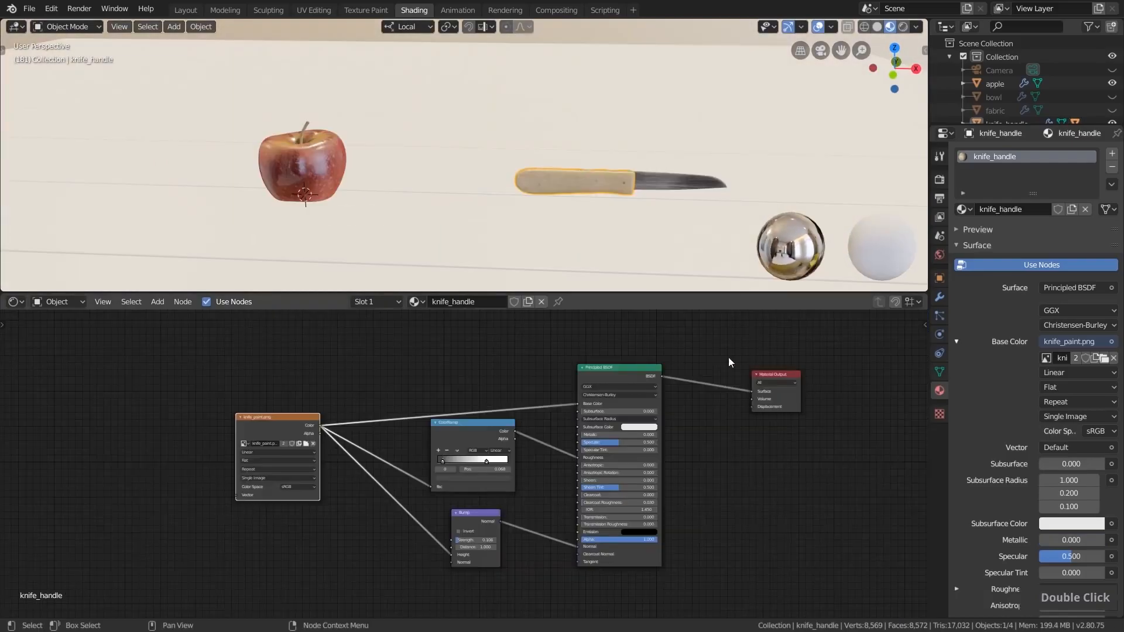
{"action": "middle_click_drag", "start_coordinate": [728, 357], "coordinate": [725, 381]}
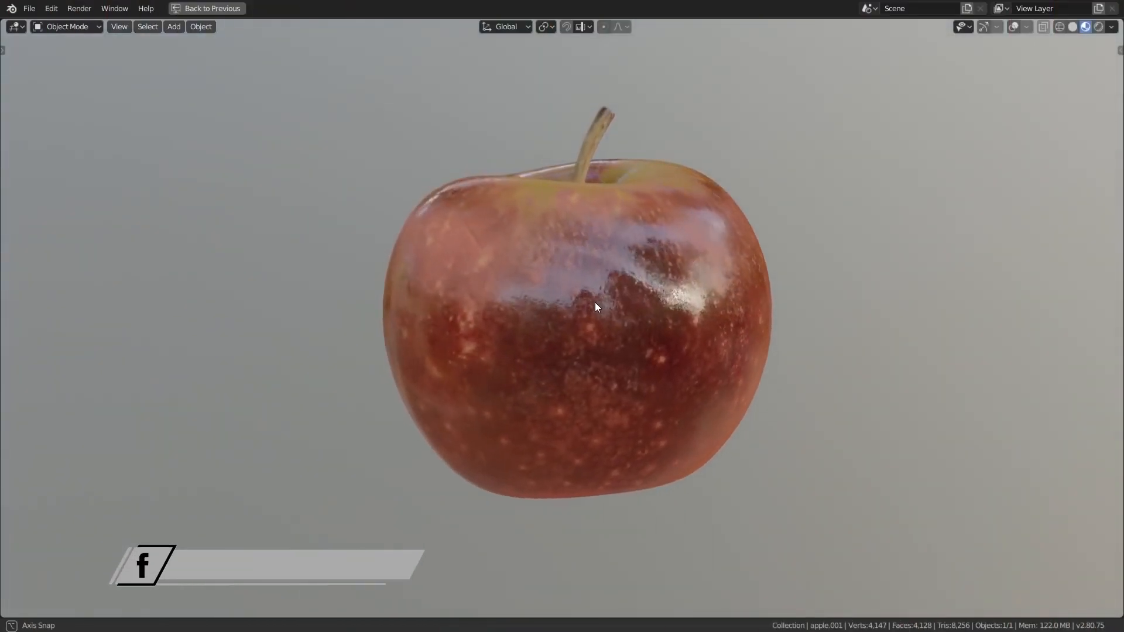
Duplicate the apple twice, placing one copy on each side of the original to form a row.
{"action": "middle_click_drag", "start_coordinate": [596, 306], "coordinate": [944, 307]}
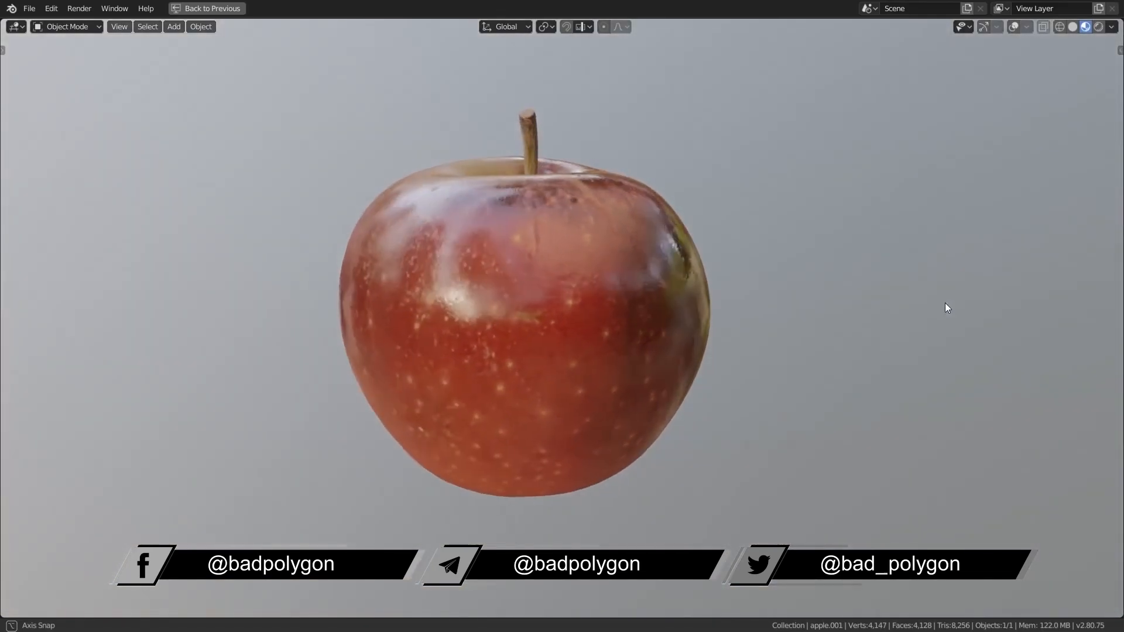
{"action": "scroll", "coordinate": [525, 307], "scroll_direction": "down", "scroll_amount": 6}
{"action": "key", "text": "shift+d"}
{"action": "left_click", "coordinate": [343, 291]}
{"action": "key", "text": "shift+d"}
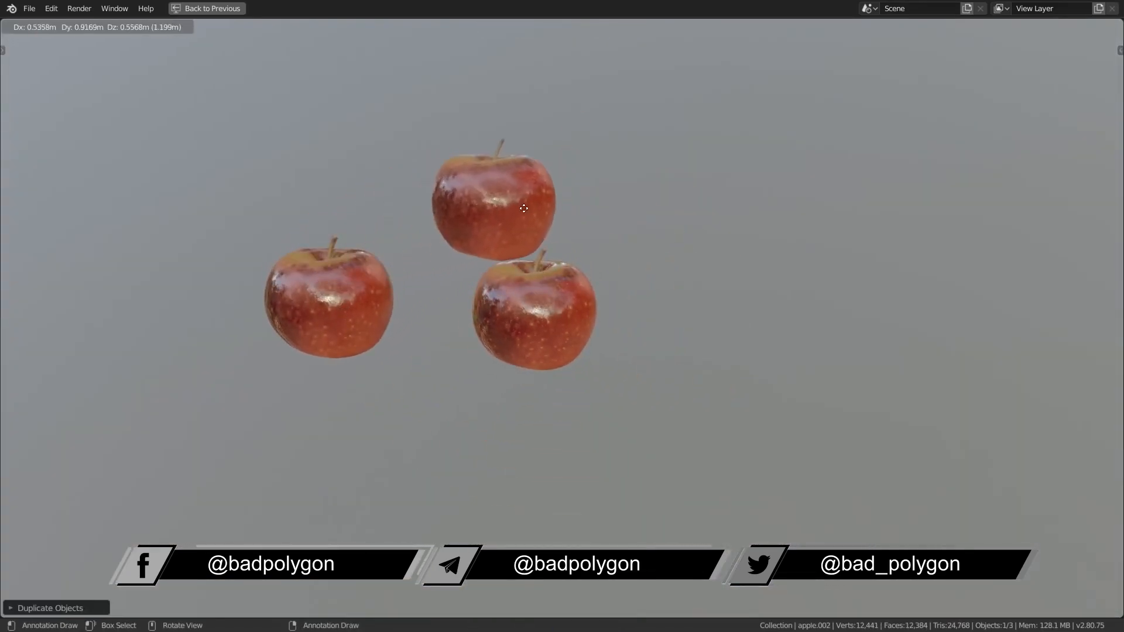
{"action": "left_click", "coordinate": [779, 307]}
Add three more apple copies above the row, two side by side and one at the peak.
{"action": "key", "text": "shift+d"}
{"action": "left_click", "coordinate": [476, 179]}
{"action": "key", "text": "shift+d"}
{"action": "left_click", "coordinate": [682, 178]}
{"action": "key", "text": "shift+d"}
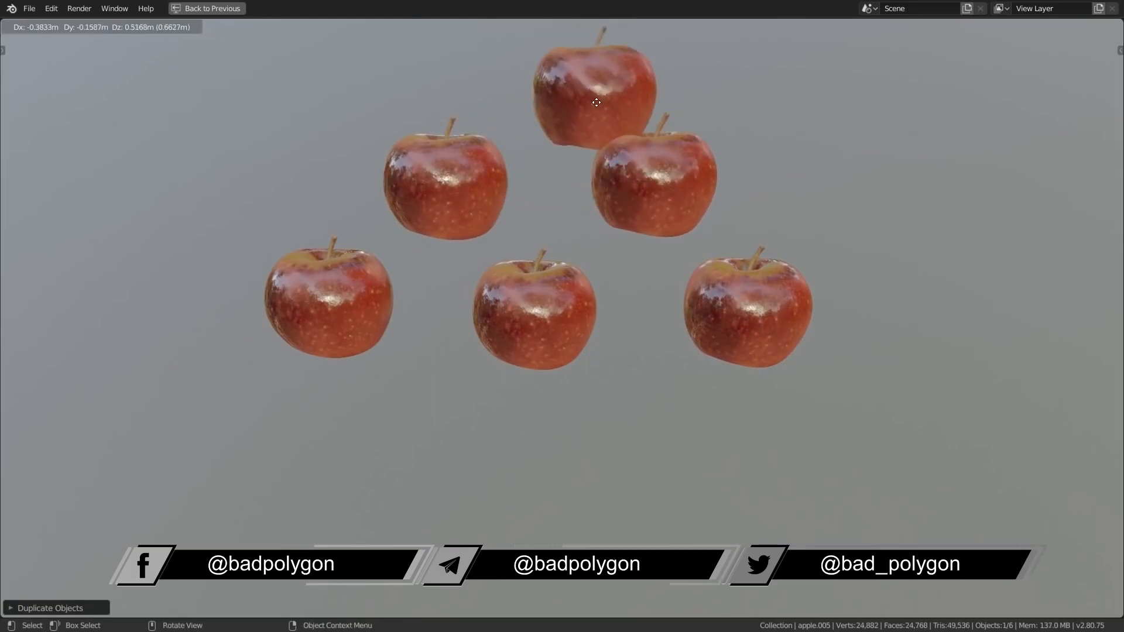
{"action": "left_click", "coordinate": [564, 78]}
Add three apple copies below the row, two side by side and one underneath, completing a diamond layout.
{"action": "key", "text": "shift+d"}
{"action": "left_click", "coordinate": [402, 444]}
{"action": "key", "text": "shift+d"}
{"action": "left_click", "coordinate": [648, 455]}
{"action": "key", "text": "shift+d"}
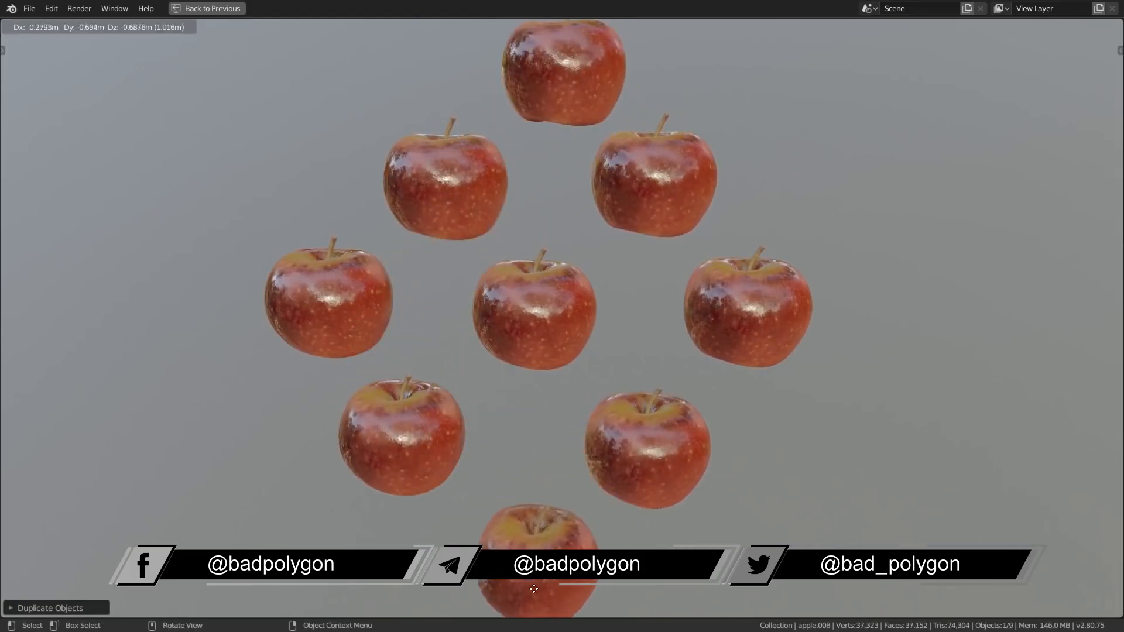
{"action": "left_click", "coordinate": [538, 584]}
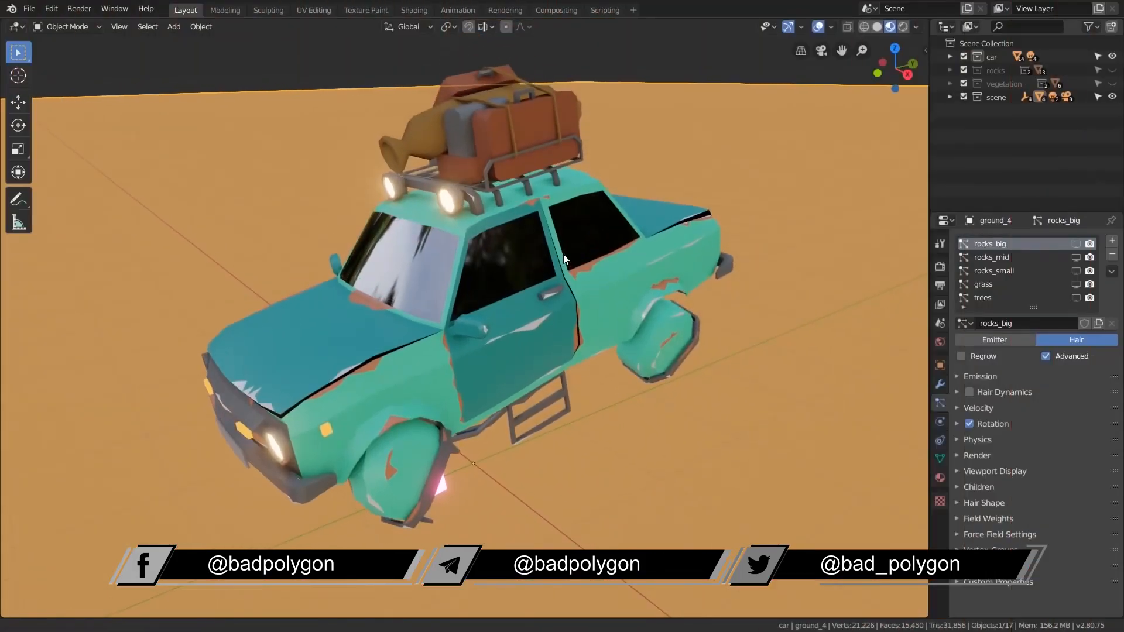
Show the ground_4 particle systems rocks_big, rocks_mid, rocks_small, grass and trees in the viewport.
{"action": "scroll", "coordinate": [565, 259], "scroll_direction": "down", "scroll_amount": 15}
{"action": "left_click", "coordinate": [1076, 244]}
{"action": "left_click", "coordinate": [1075, 258]}
{"action": "left_click", "coordinate": [1076, 271]}
{"action": "left_click", "coordinate": [1076, 284]}
{"action": "left_click", "coordinate": [1076, 298]}
{"action": "middle_click_drag", "start_coordinate": [594, 333], "coordinate": [741, 348]}
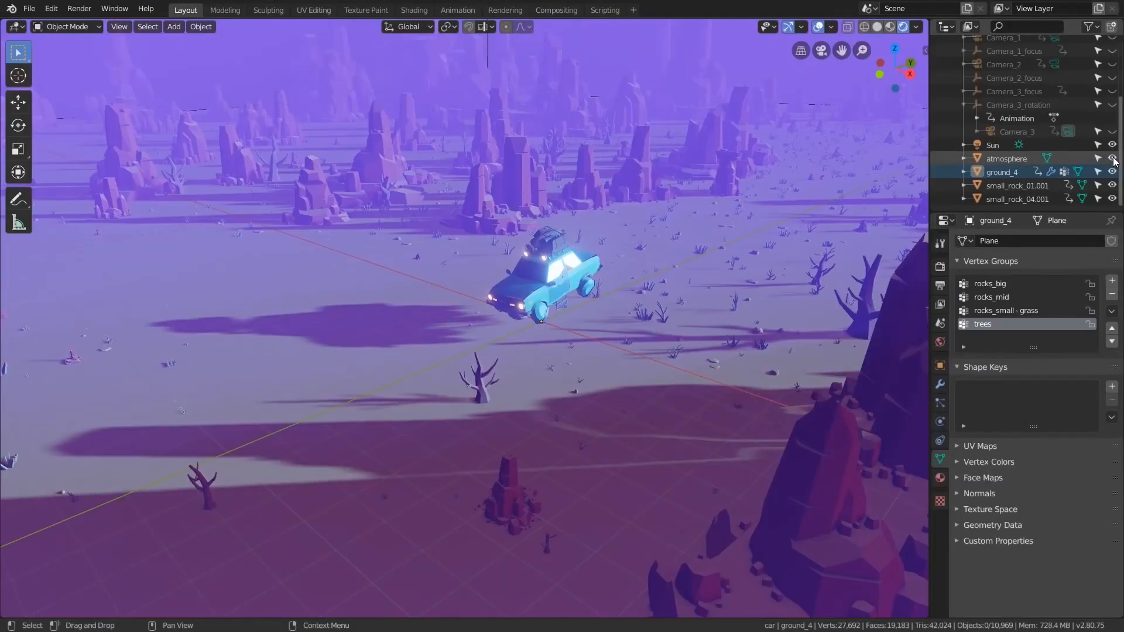
Unhide the car's headlight_l, headlight_r, roof_light_l and roof_light_r, and toggle the viewport overlays.
{"action": "scroll", "coordinate": [1117, 120], "scroll_direction": "up", "scroll_amount": 2}
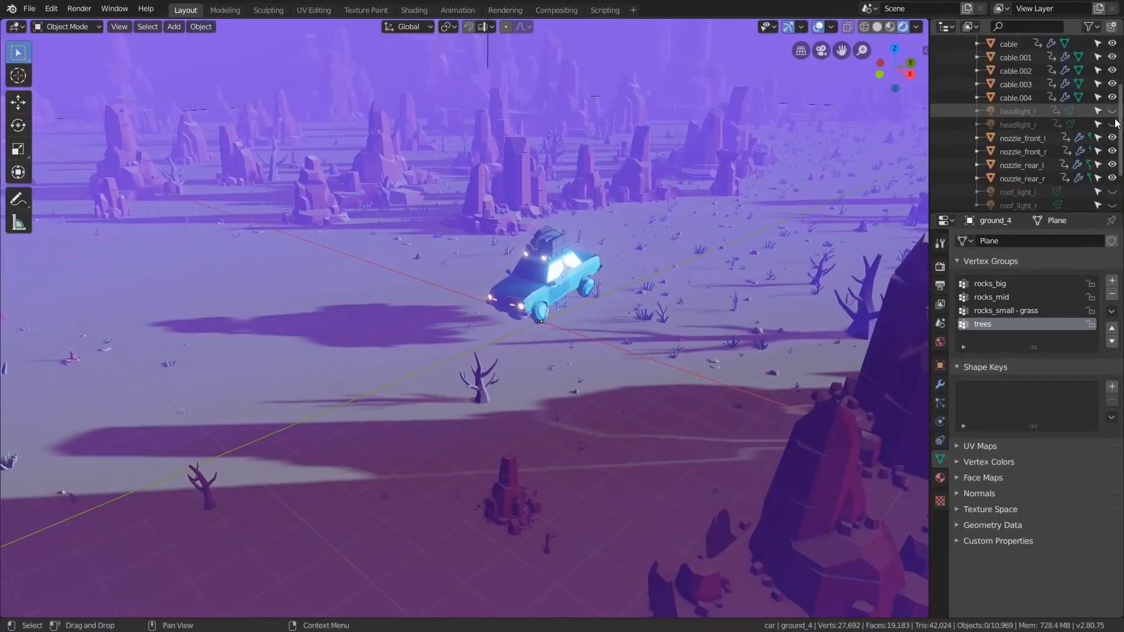
{"action": "left_click", "coordinate": [1112, 112]}
{"action": "left_click", "coordinate": [1112, 125]}
{"action": "scroll", "coordinate": [1053, 123], "scroll_direction": "down", "scroll_amount": 3}
{"action": "left_click", "coordinate": [1112, 146]}
{"action": "left_click", "coordinate": [1112, 159]}
{"action": "left_click", "coordinate": [825, 27]}
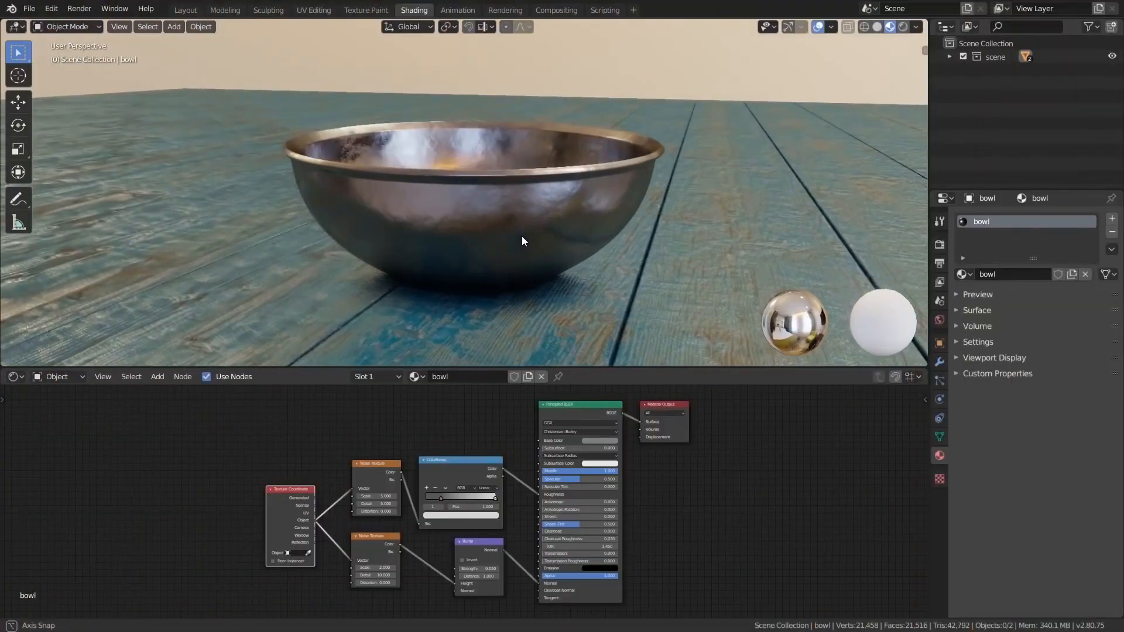
{"action": "middle_click_drag", "start_coordinate": [522, 236], "coordinate": [151, 231]}
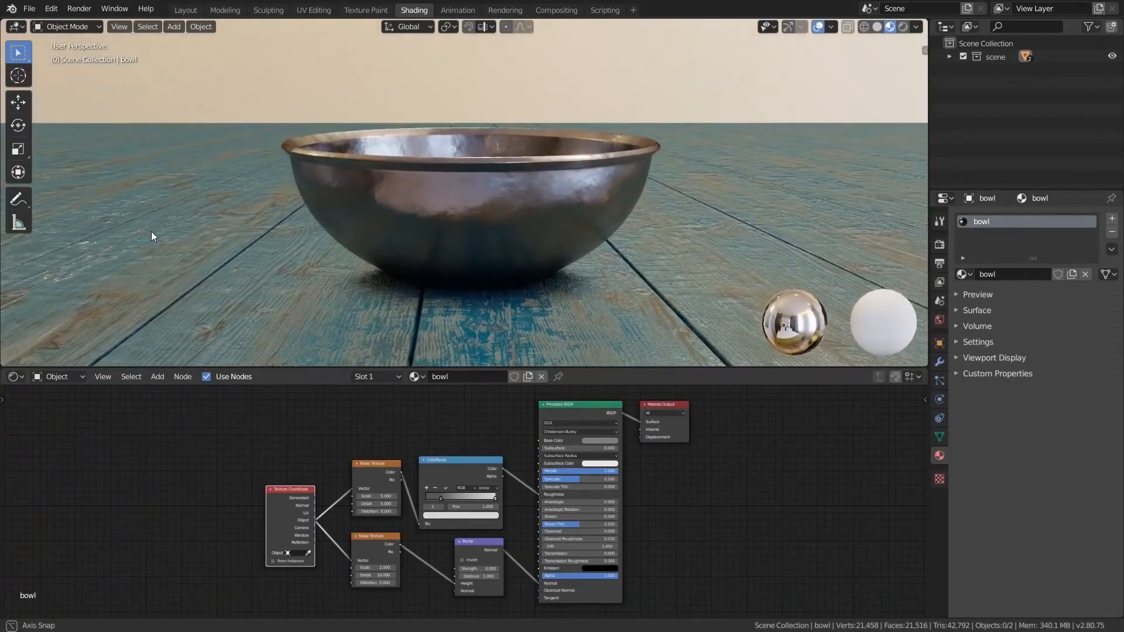